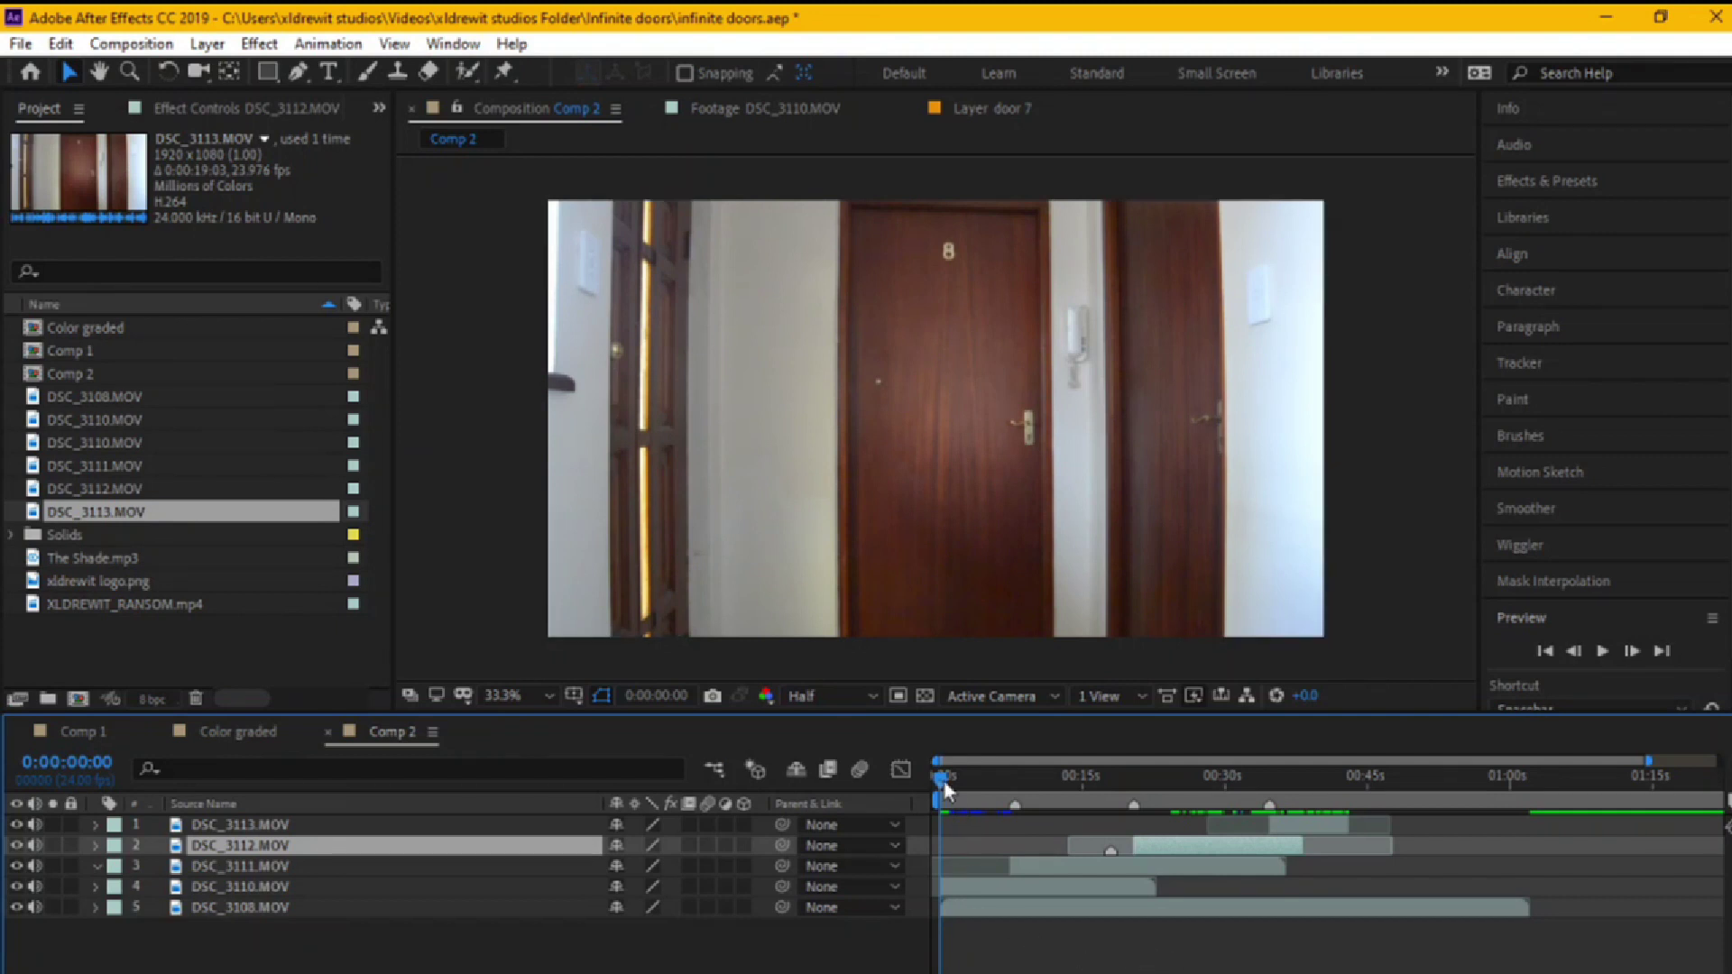
- Solo the DSC_3108.MOV layer and scrub from the start to 0:00:13:13 and back to review the empty room footage
mouse_move(945, 783)
left_mouse_down()
mouse_move(1012, 785)
mouse_move(929, 783)
left_mouse_up()
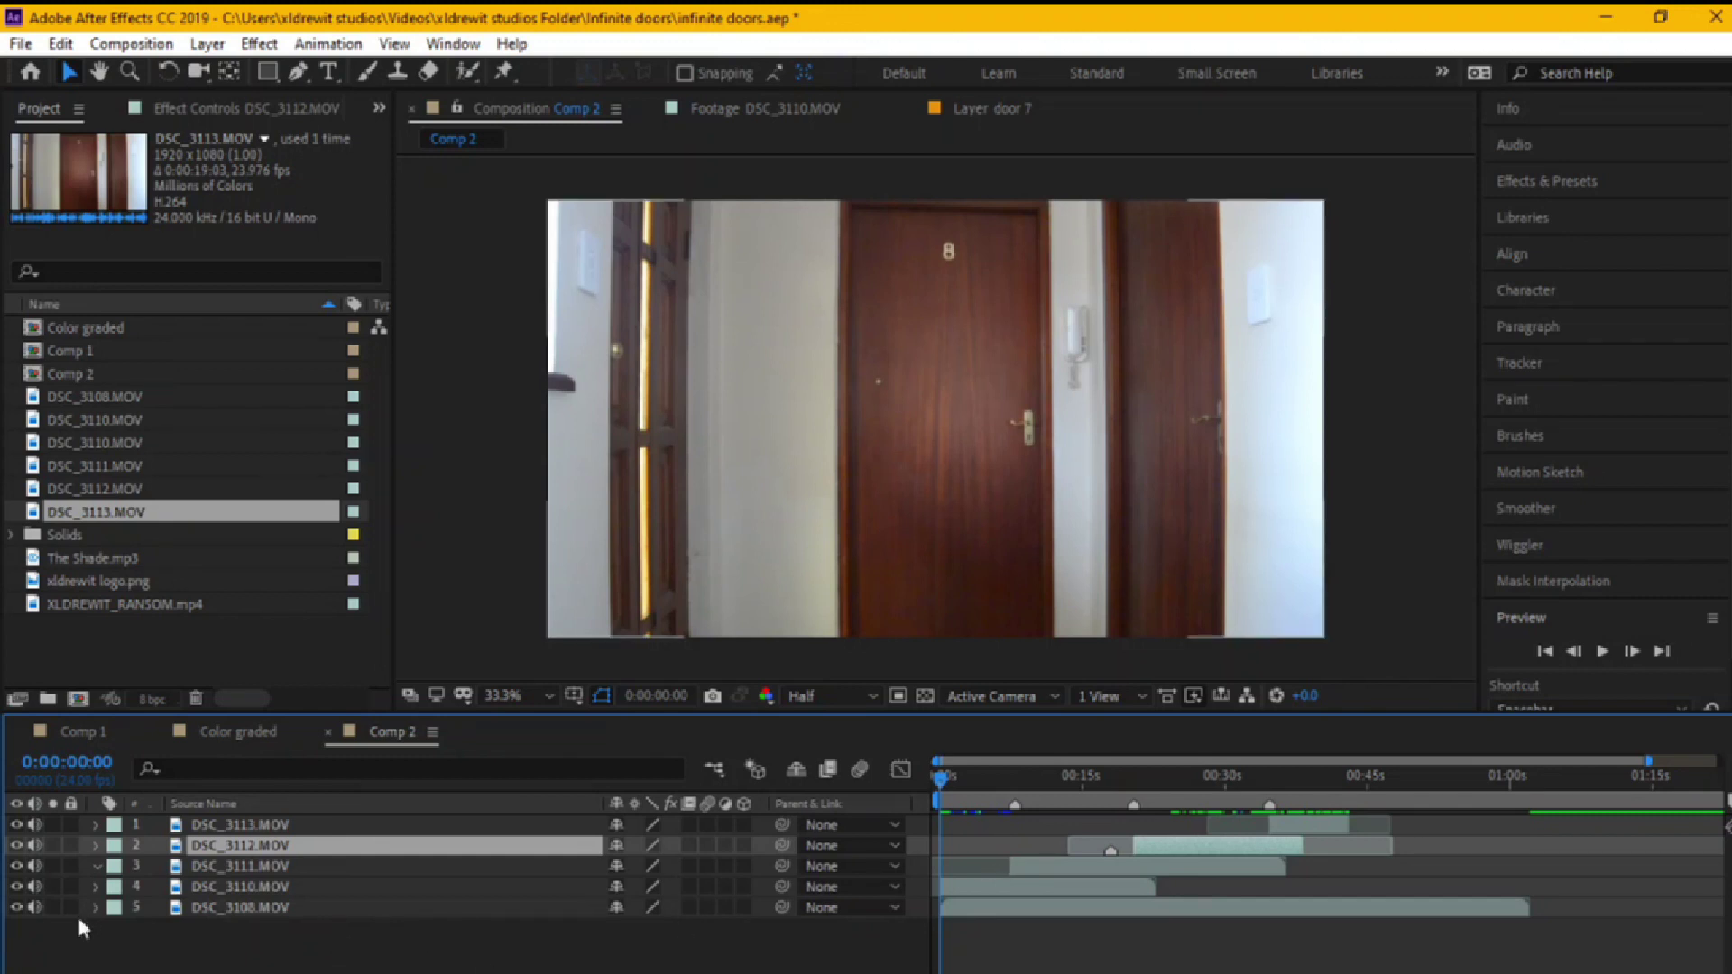
left_click(53, 906)
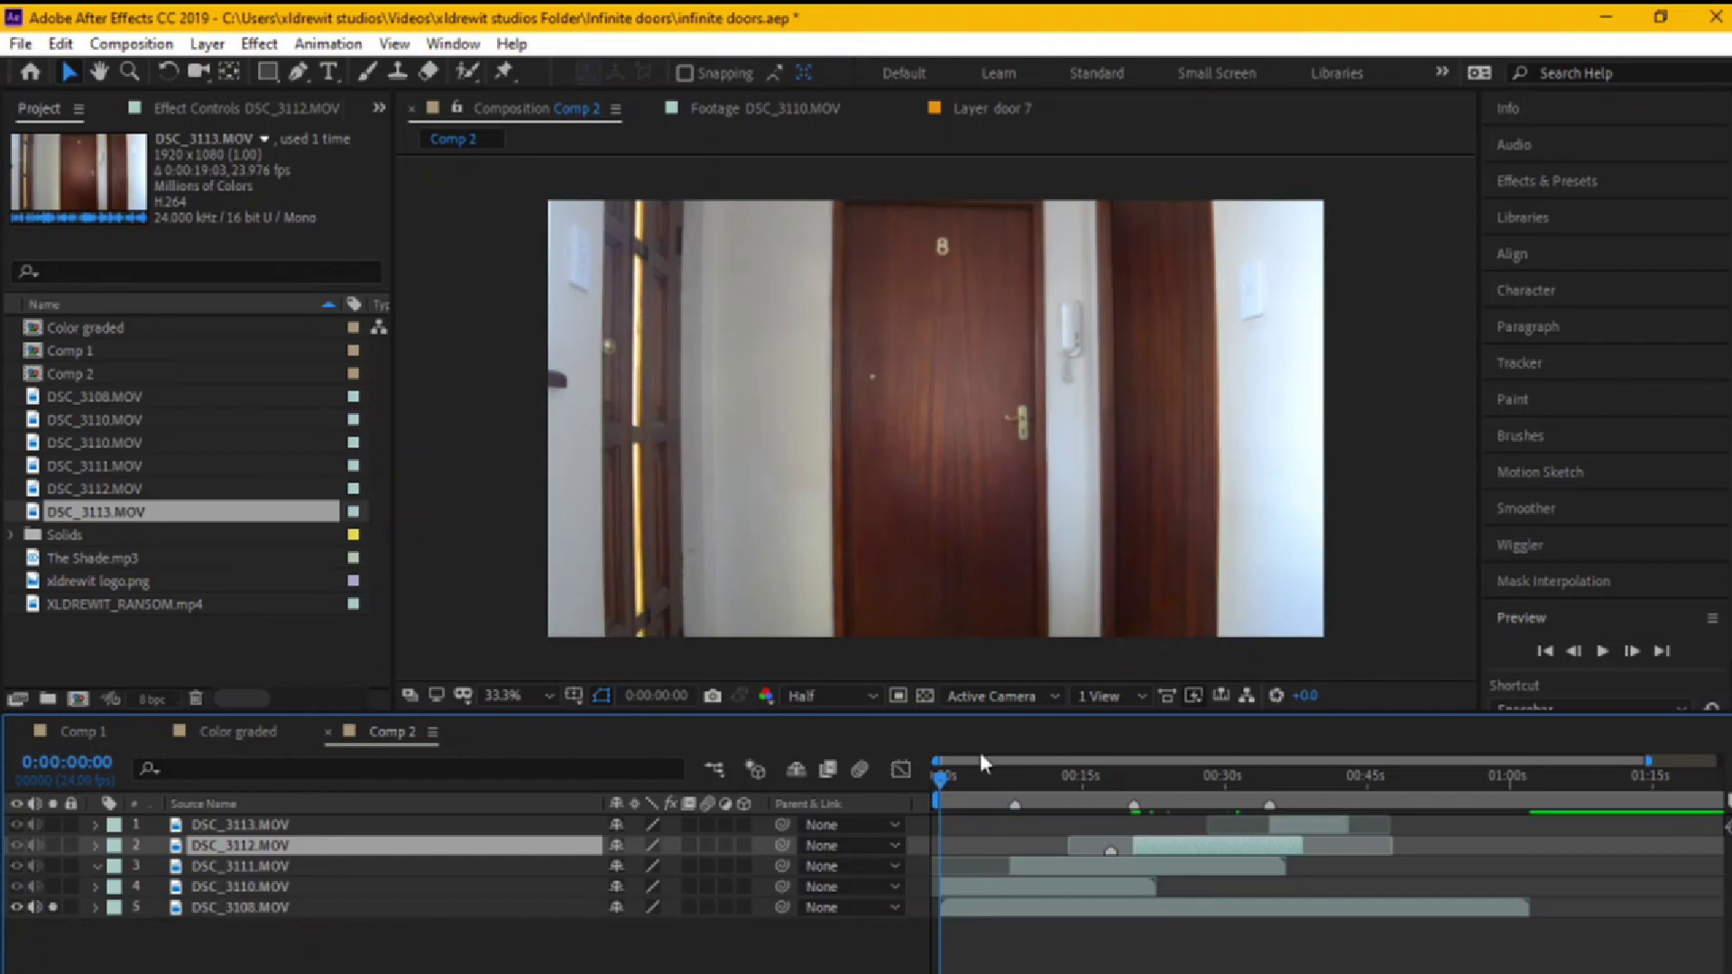
left_click_drag(947, 787, 1069, 803)
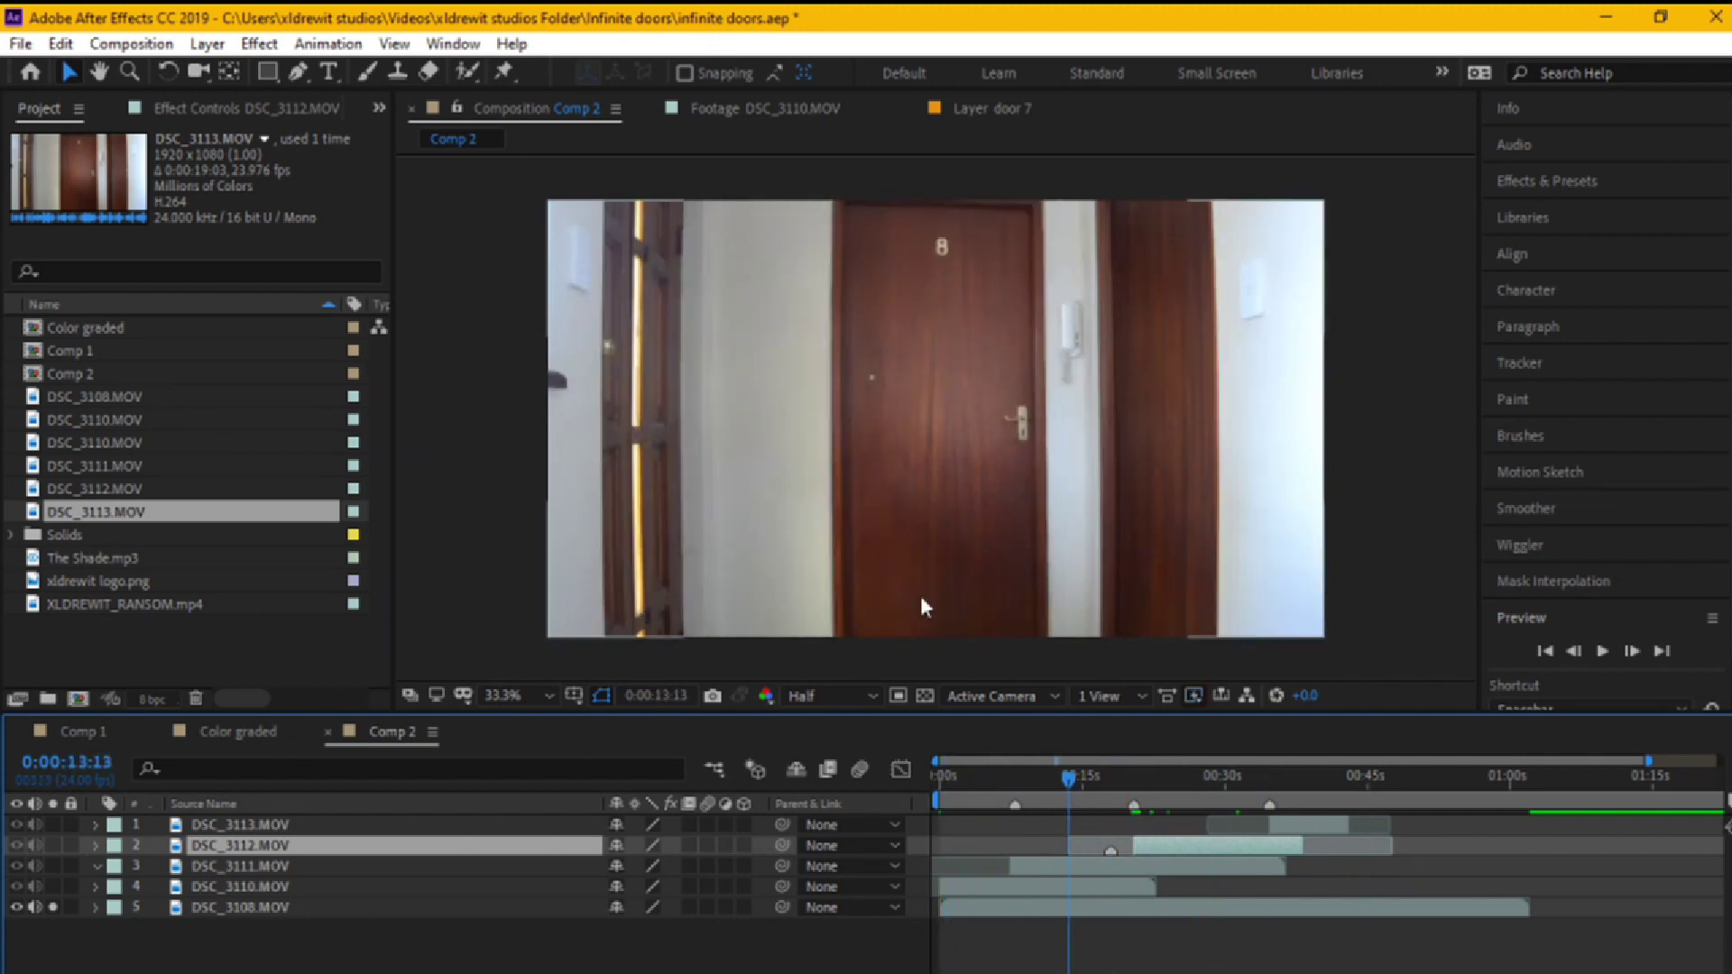
left_click_drag(1088, 787, 943, 778)
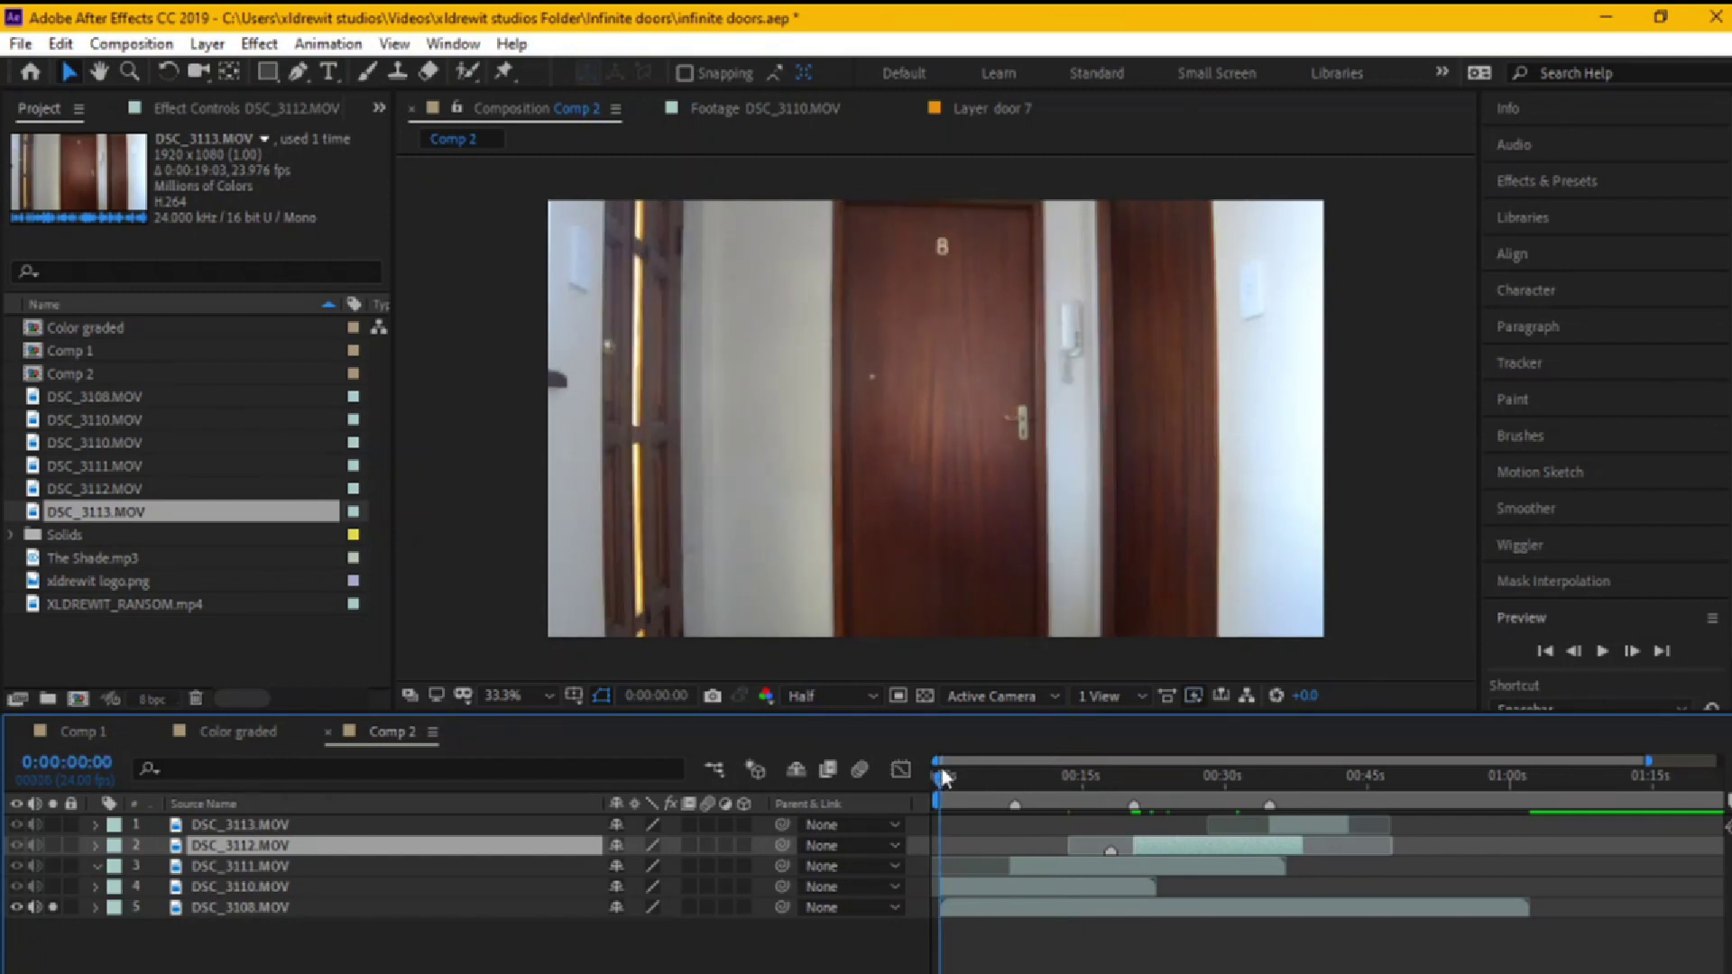
- Solo only the DSC_3110.MOV layer and scrub to 0:00:11:12 to review its clip
left_click(52, 887)
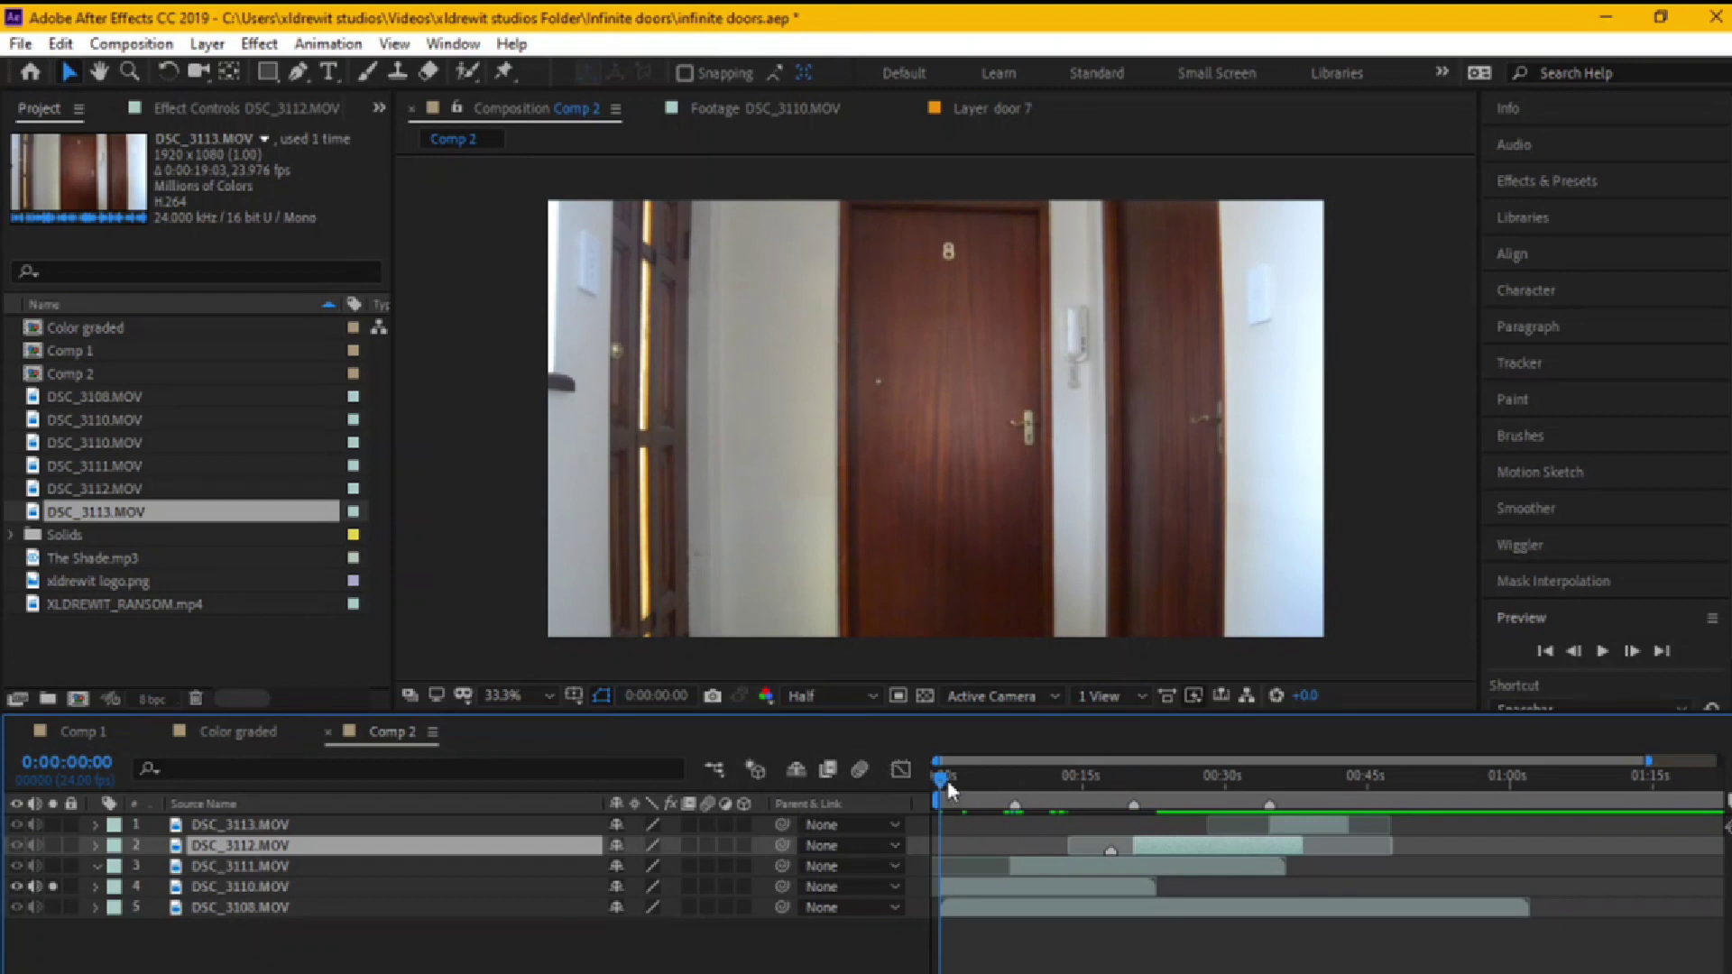
left_click_drag(942, 777, 1053, 789)
left_click(1053, 893)
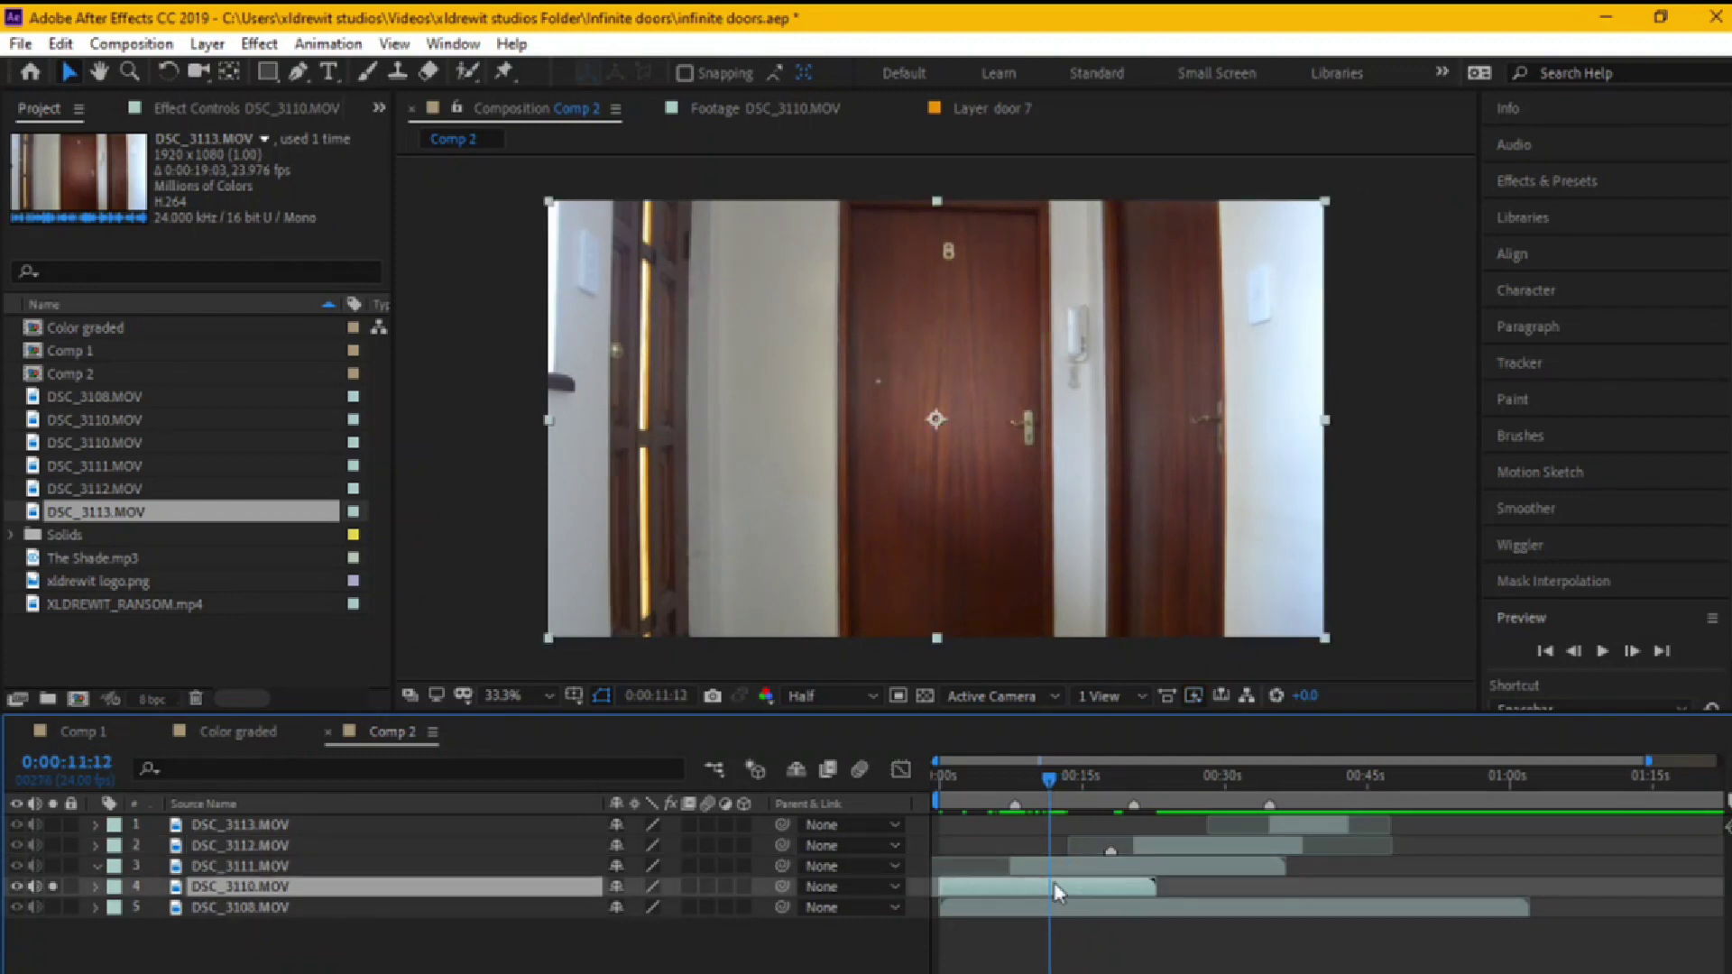
mouse_move(1155, 889)
left_mouse_down()
mouse_move(1036, 891)
mouse_move(1156, 889)
left_mouse_up()
- Solo DSC_3111.MOV along with DSC_3110.MOV and scrub from 0:00:06:12 to 0:00:13:16 to review the door action
left_click(53, 866)
left_click_drag(1045, 777, 1001, 779)
left_click(1072, 925)
left_click(1019, 869)
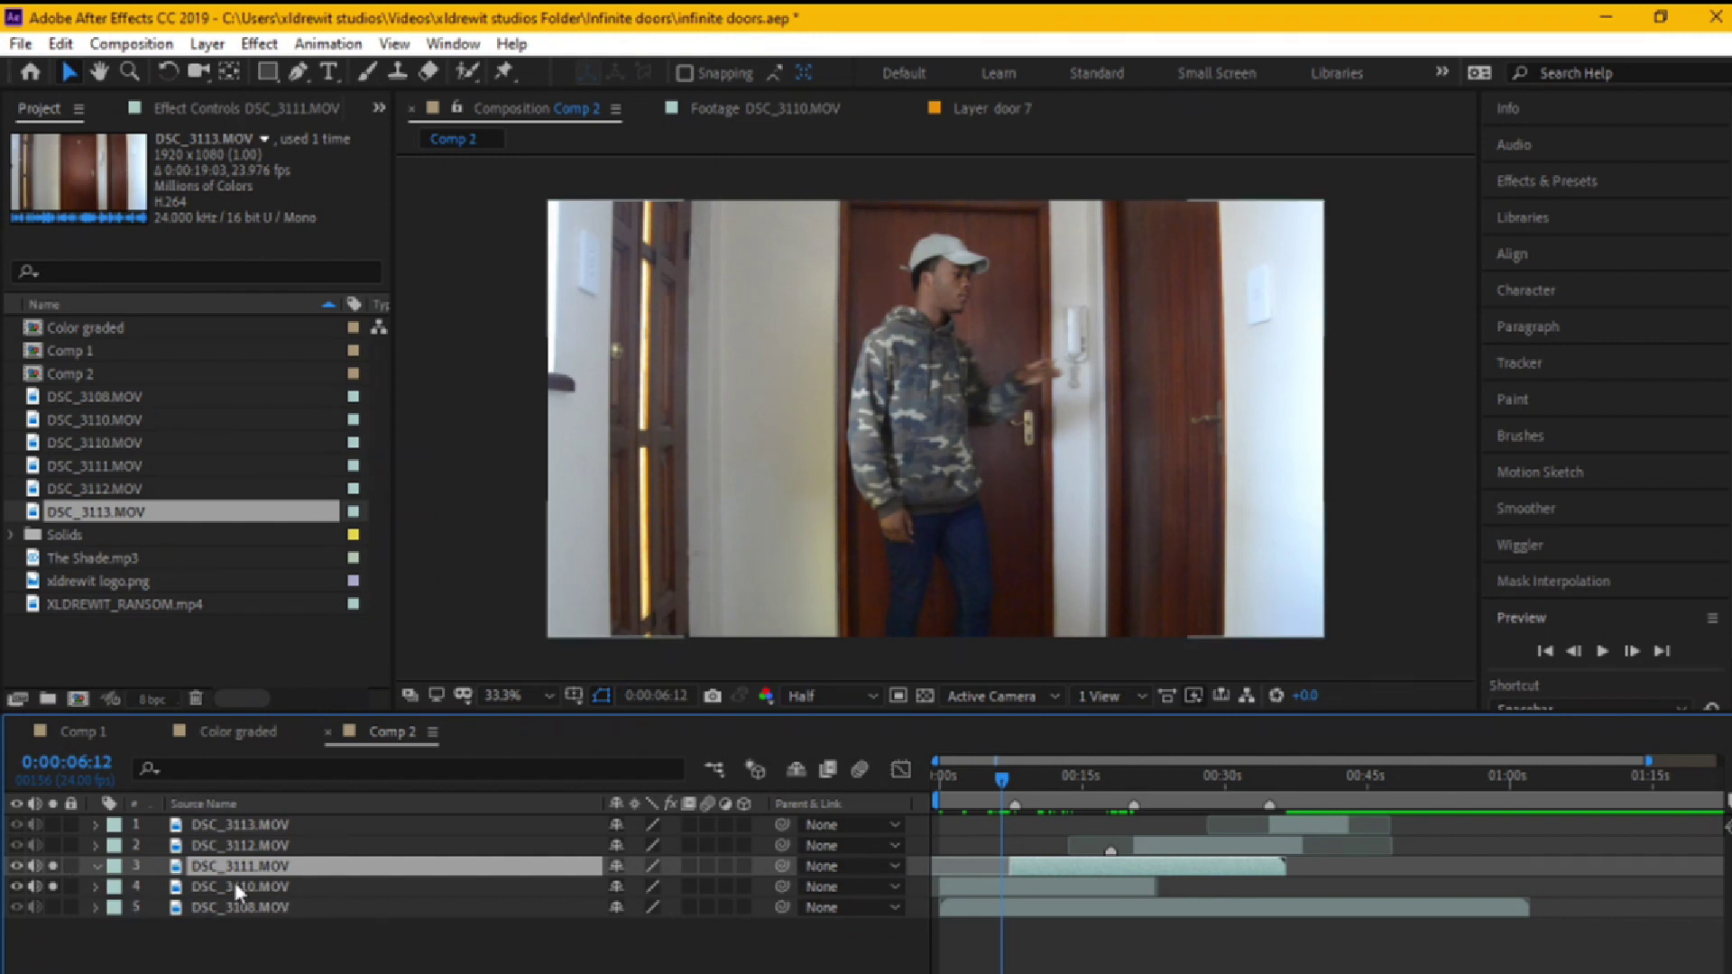
left_click(1010, 791)
left_click_drag(1012, 793, 1071, 800)
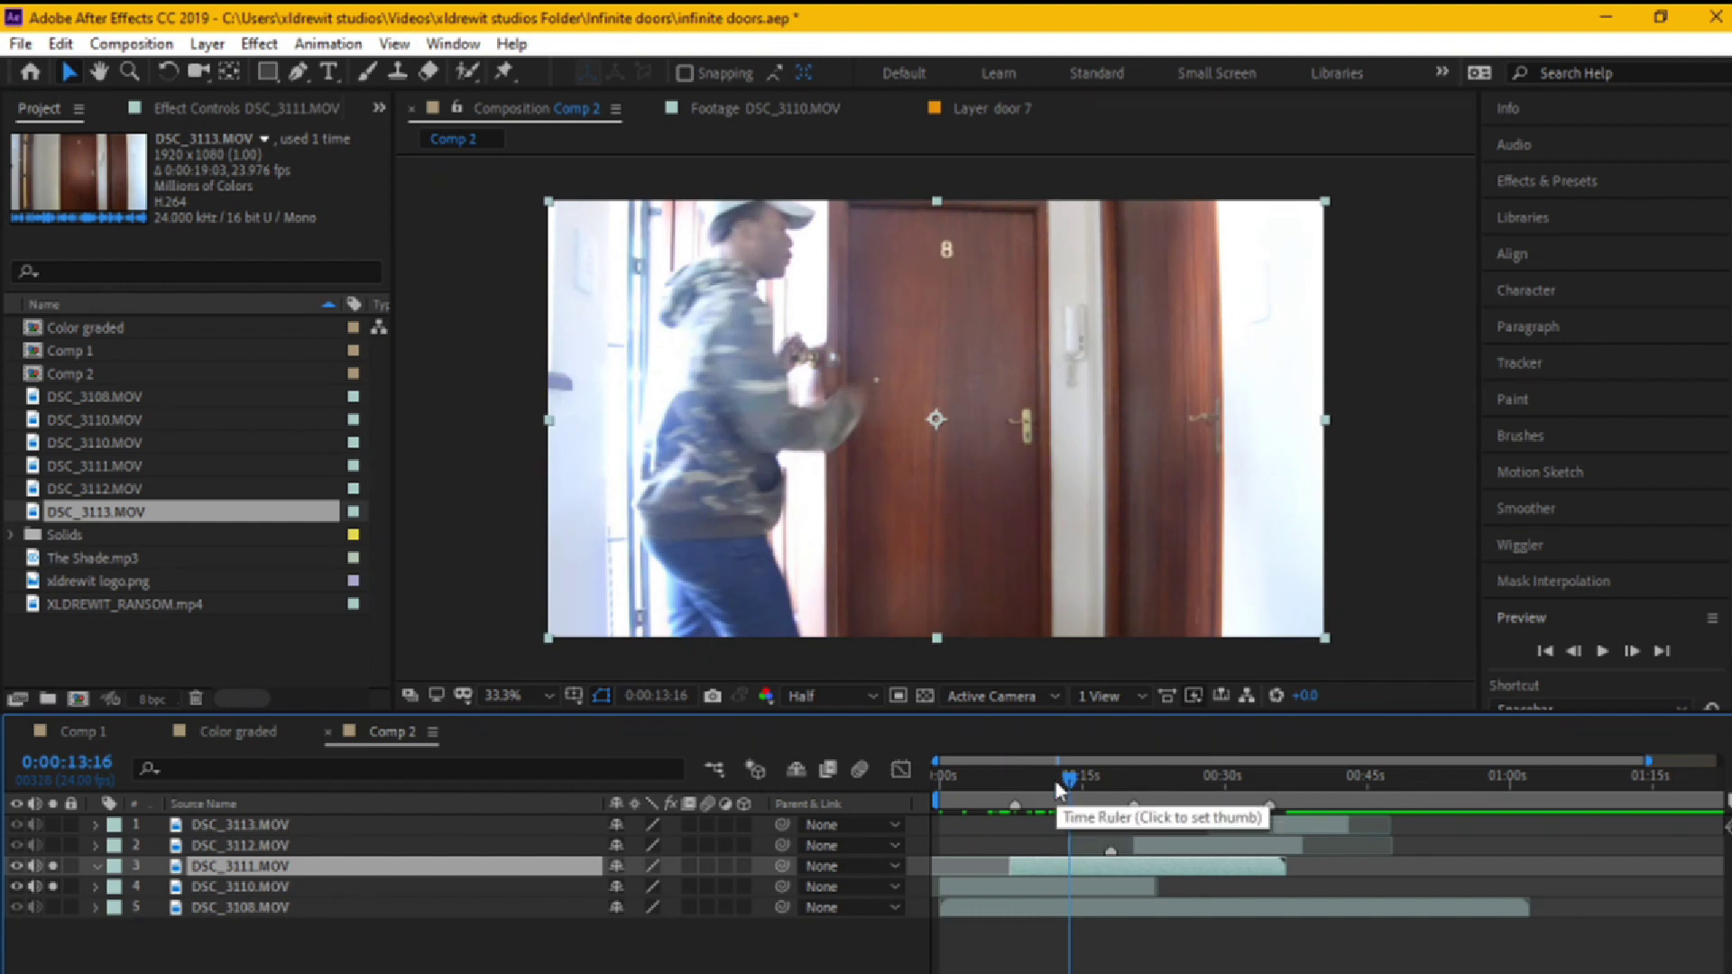
- Add DSC_3112.MOV to the soloed layers and scrub to 0:00:19:22 to review its clip
left_click(53, 845)
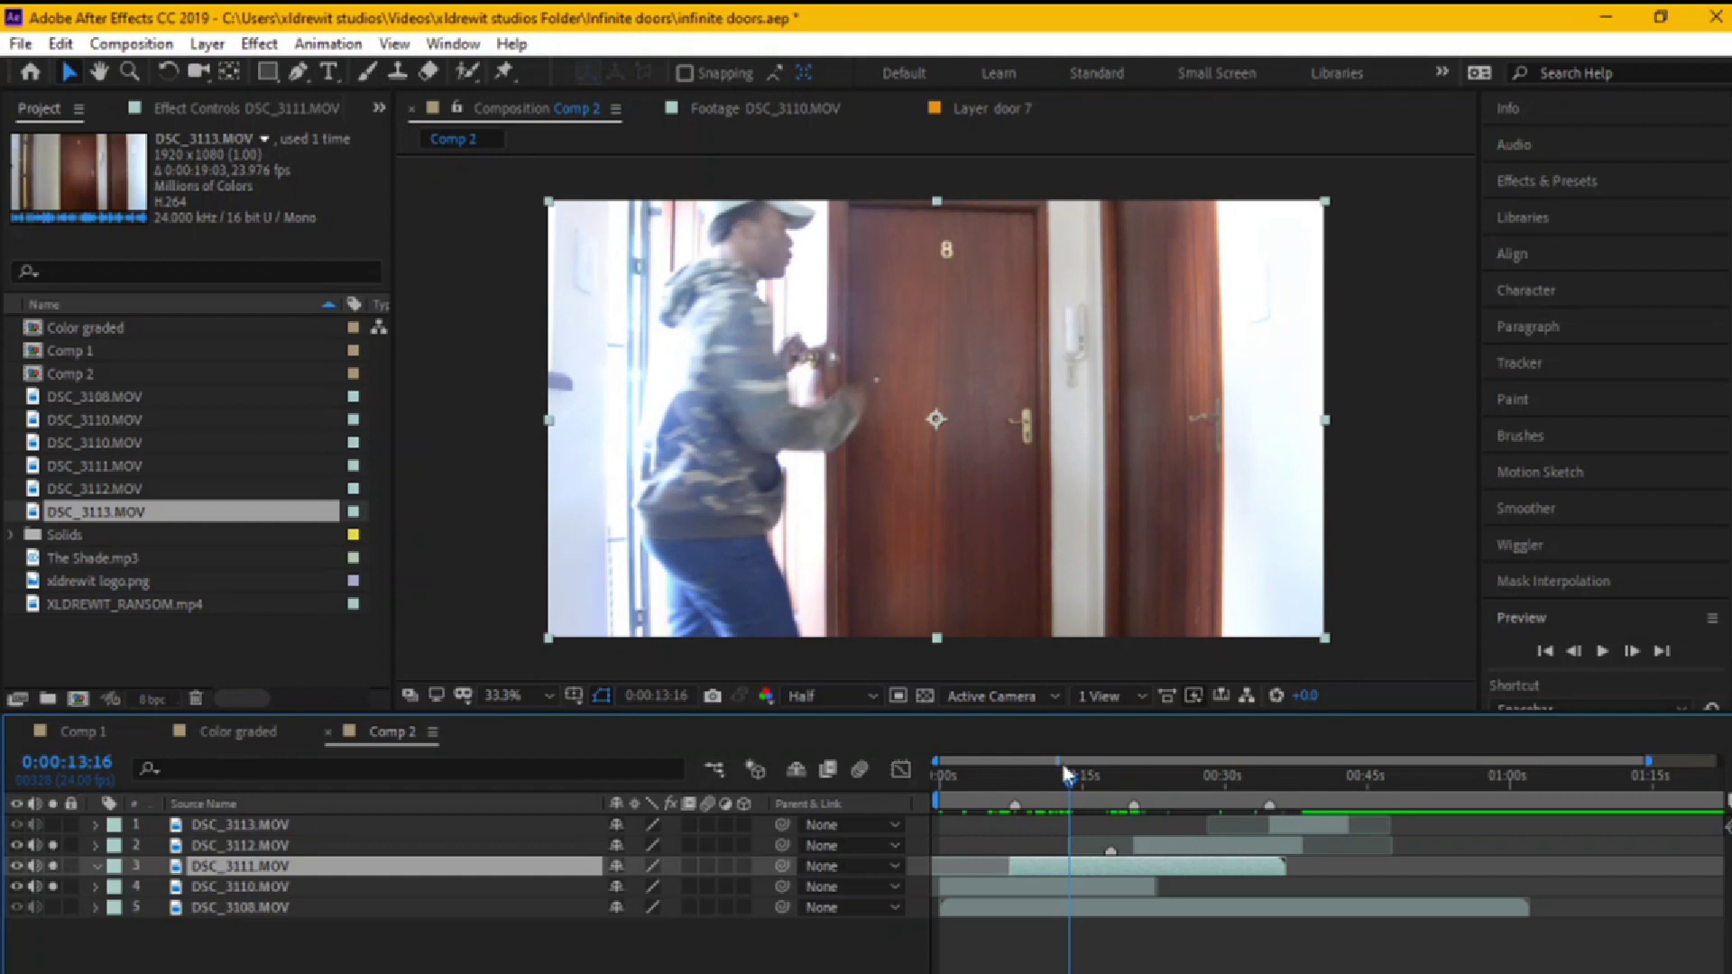
left_click(1090, 785)
left_click_drag(1090, 785, 1129, 787)
left_click(1158, 850)
- Set the layer label colours to Peach for DSC_3112, Fuchsia for DSC_3111, Sandstone for DSC_3110 and Red for DSC_3108
left_click(114, 848)
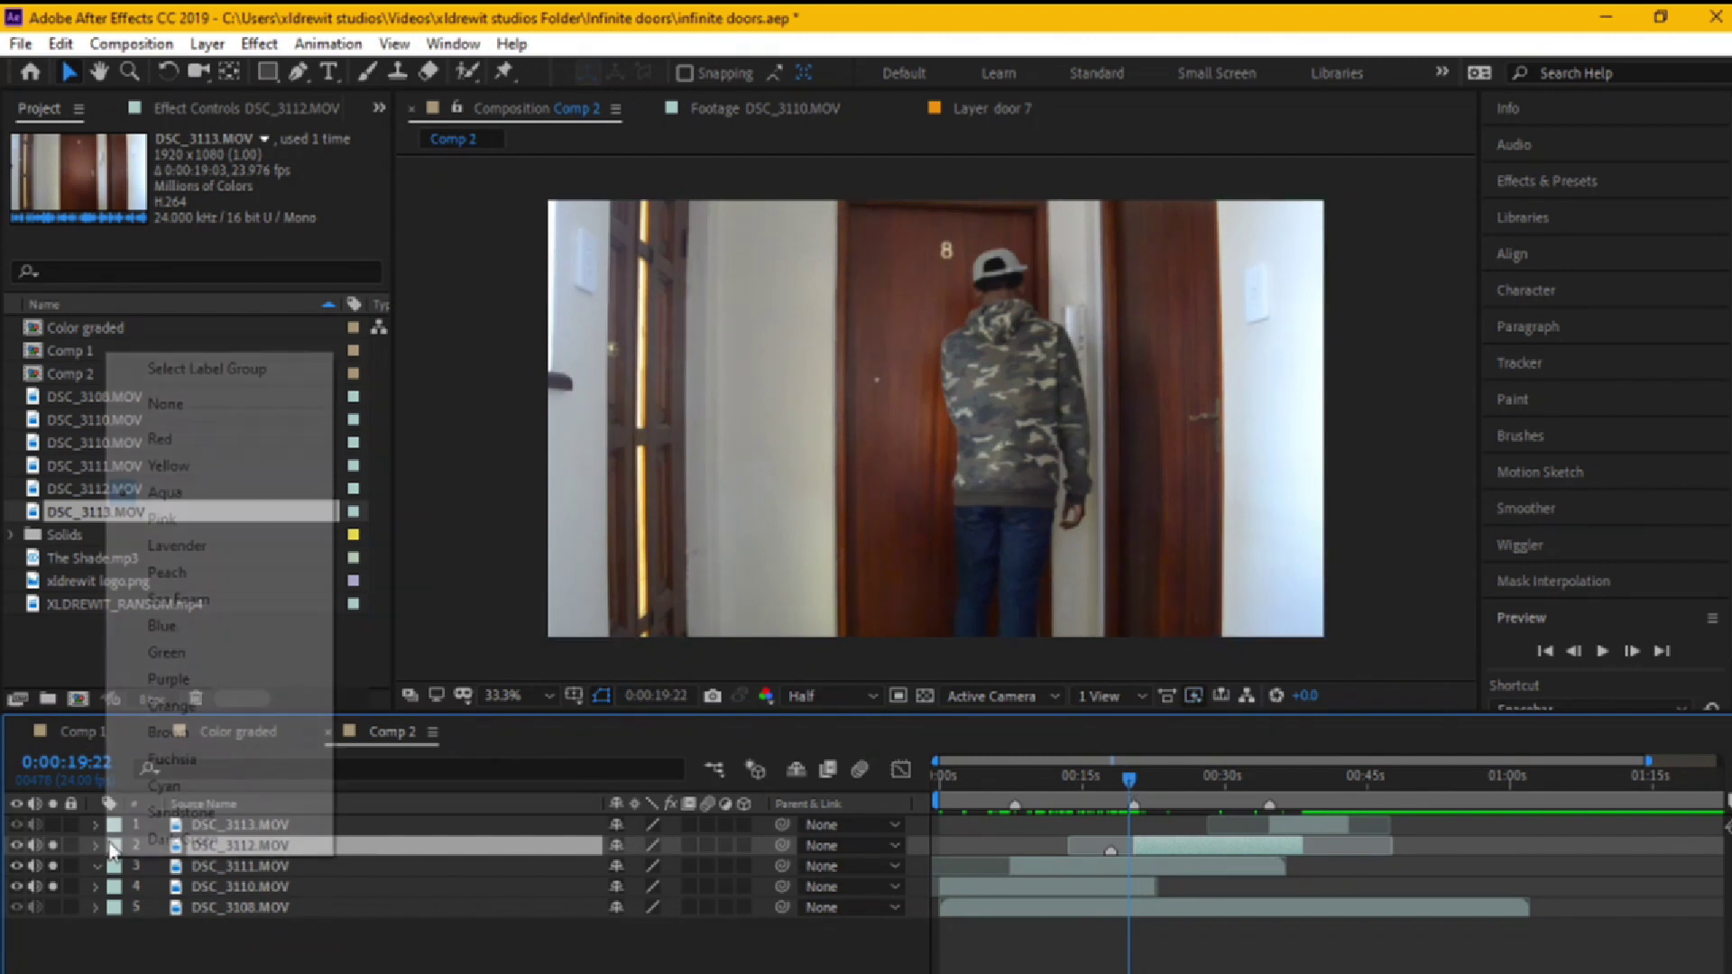
left_click(176, 577)
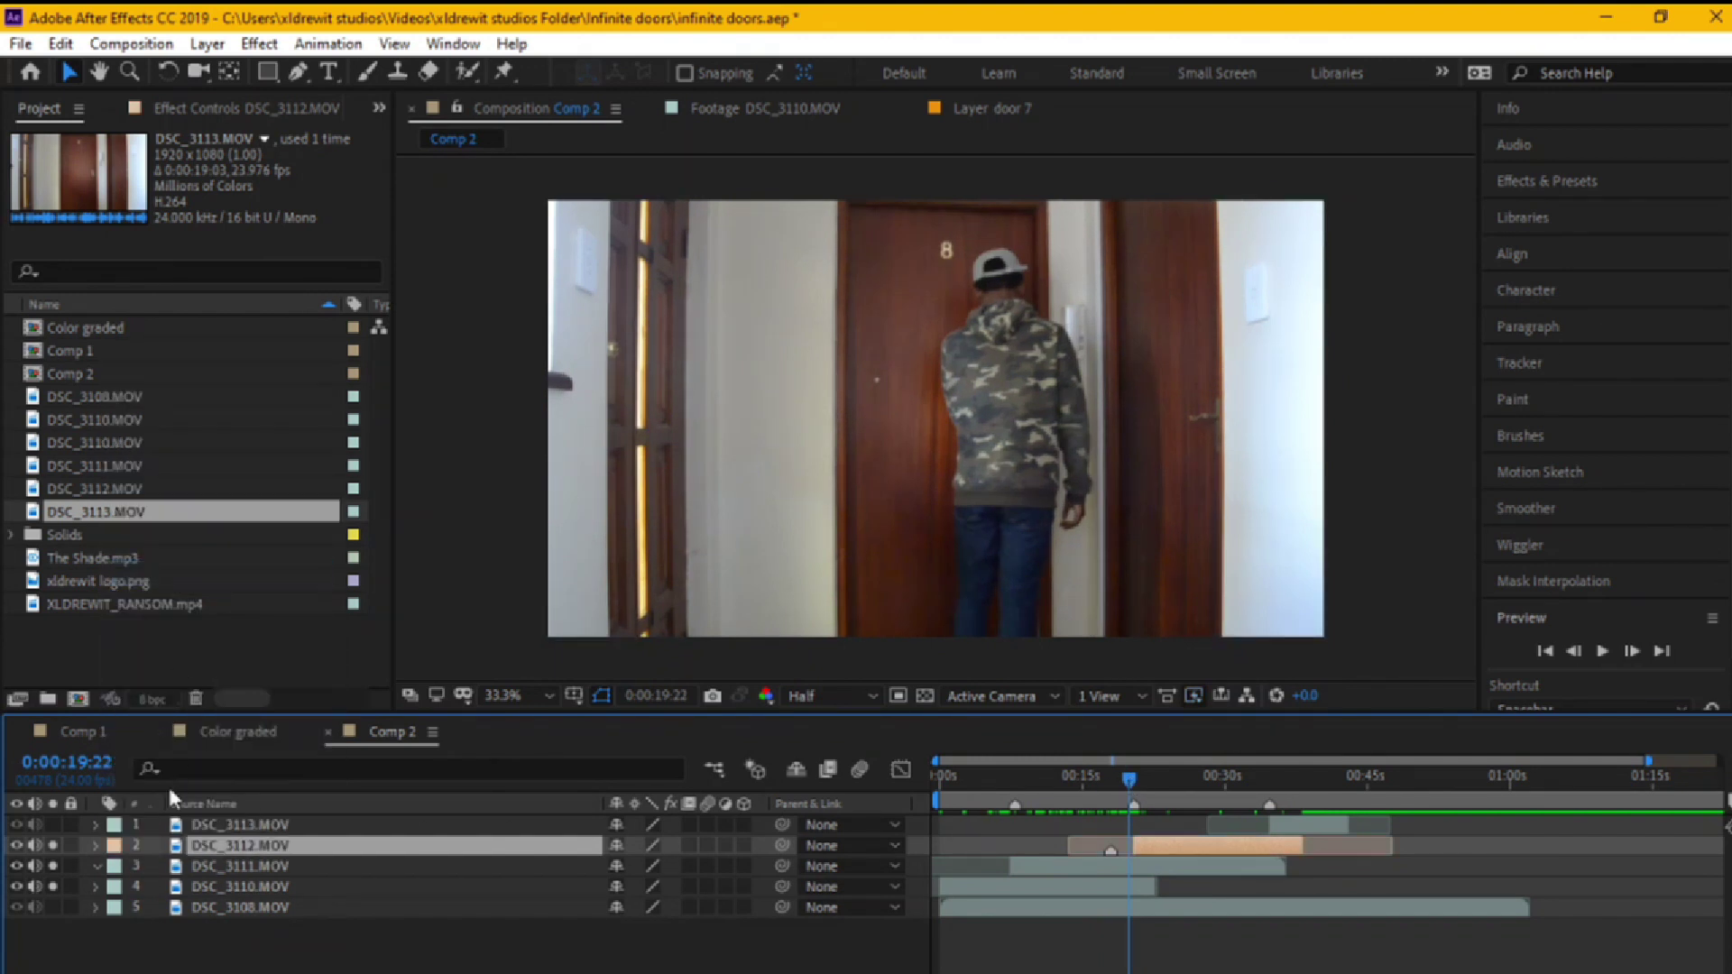
left_click(114, 867)
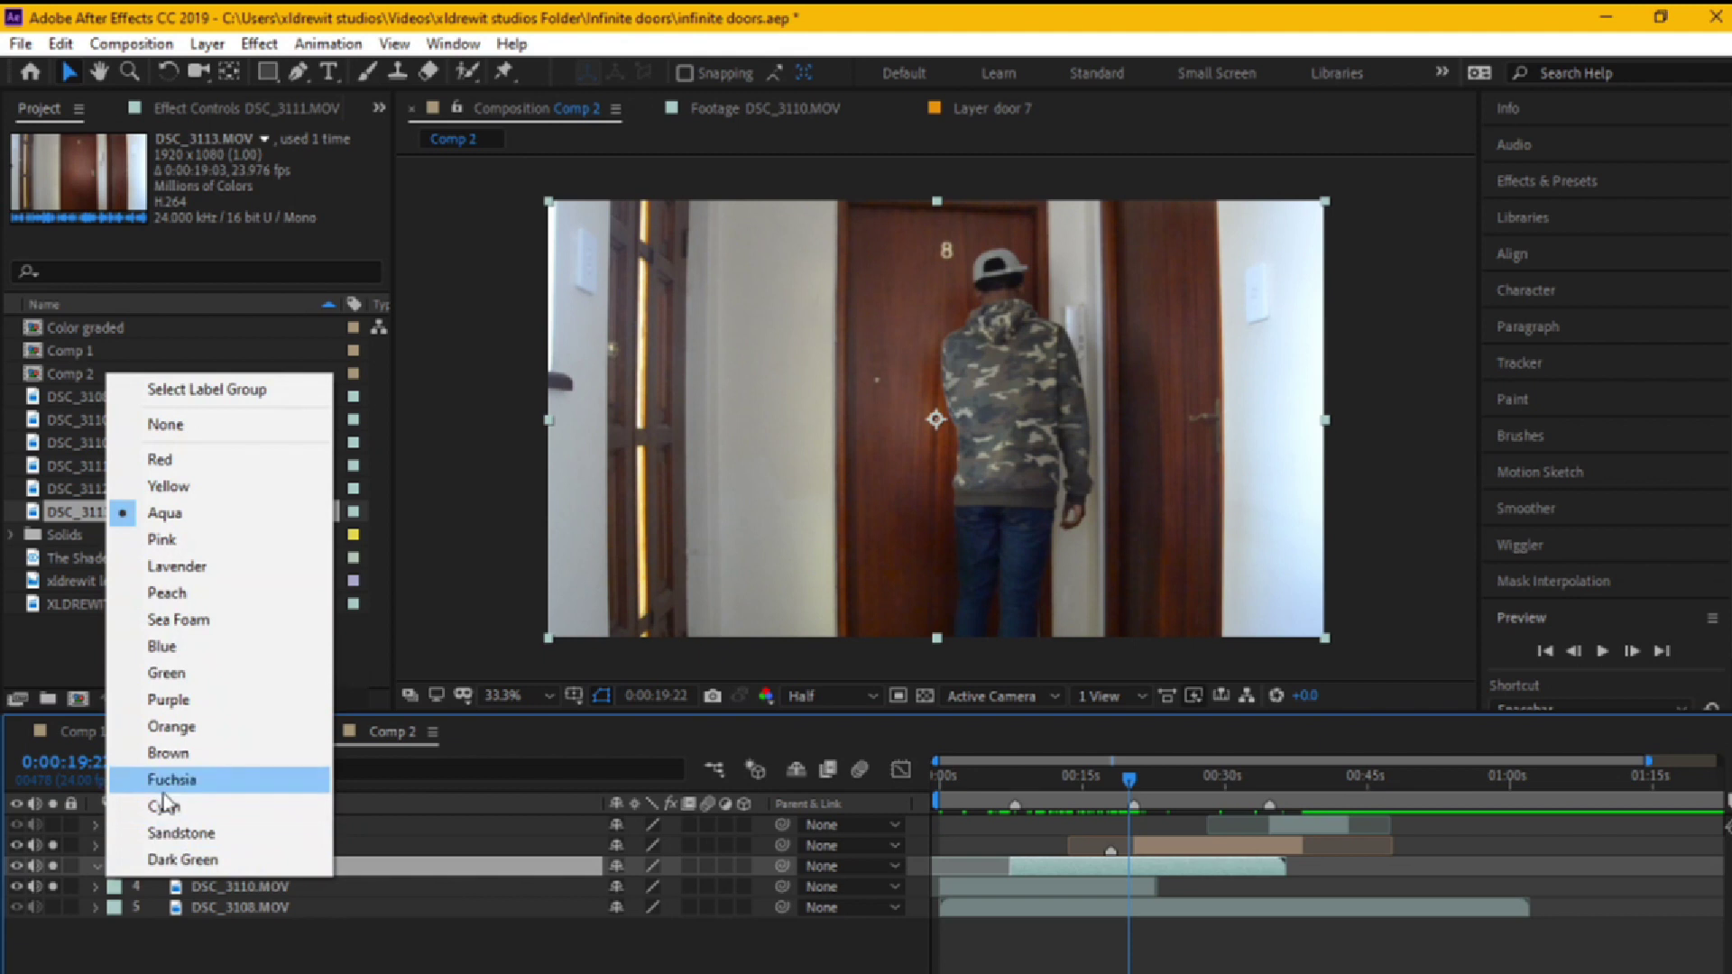
left_click(167, 780)
left_click(114, 886)
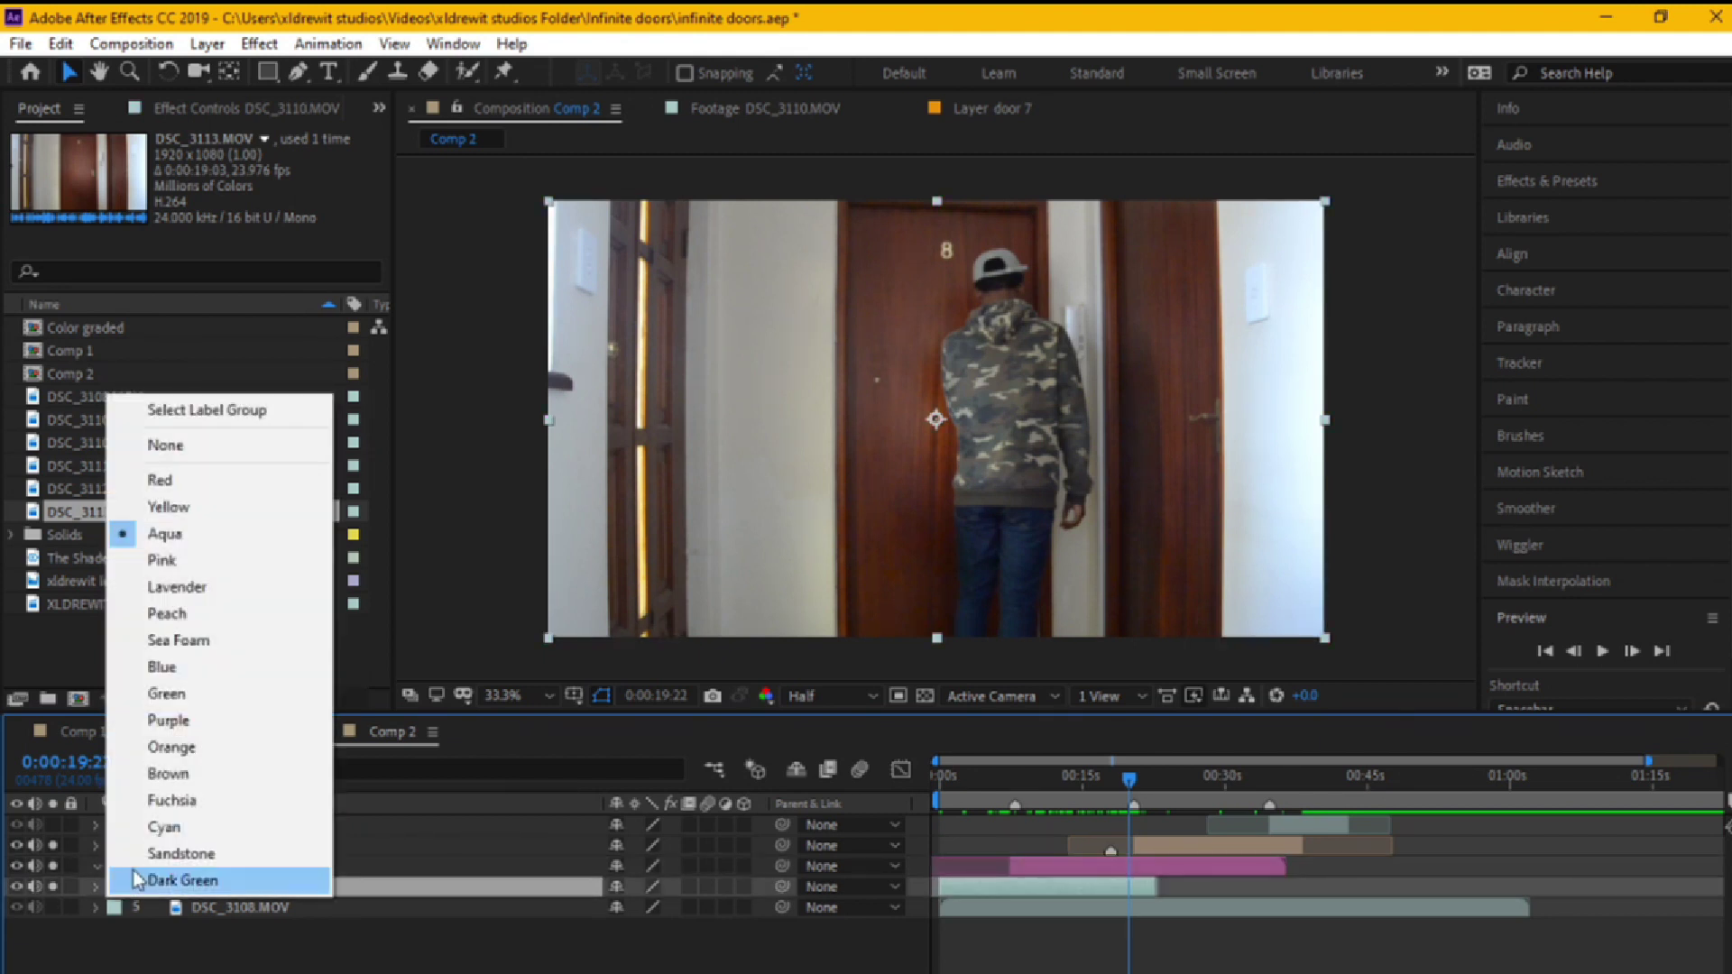
left_click(162, 827)
left_click(114, 908)
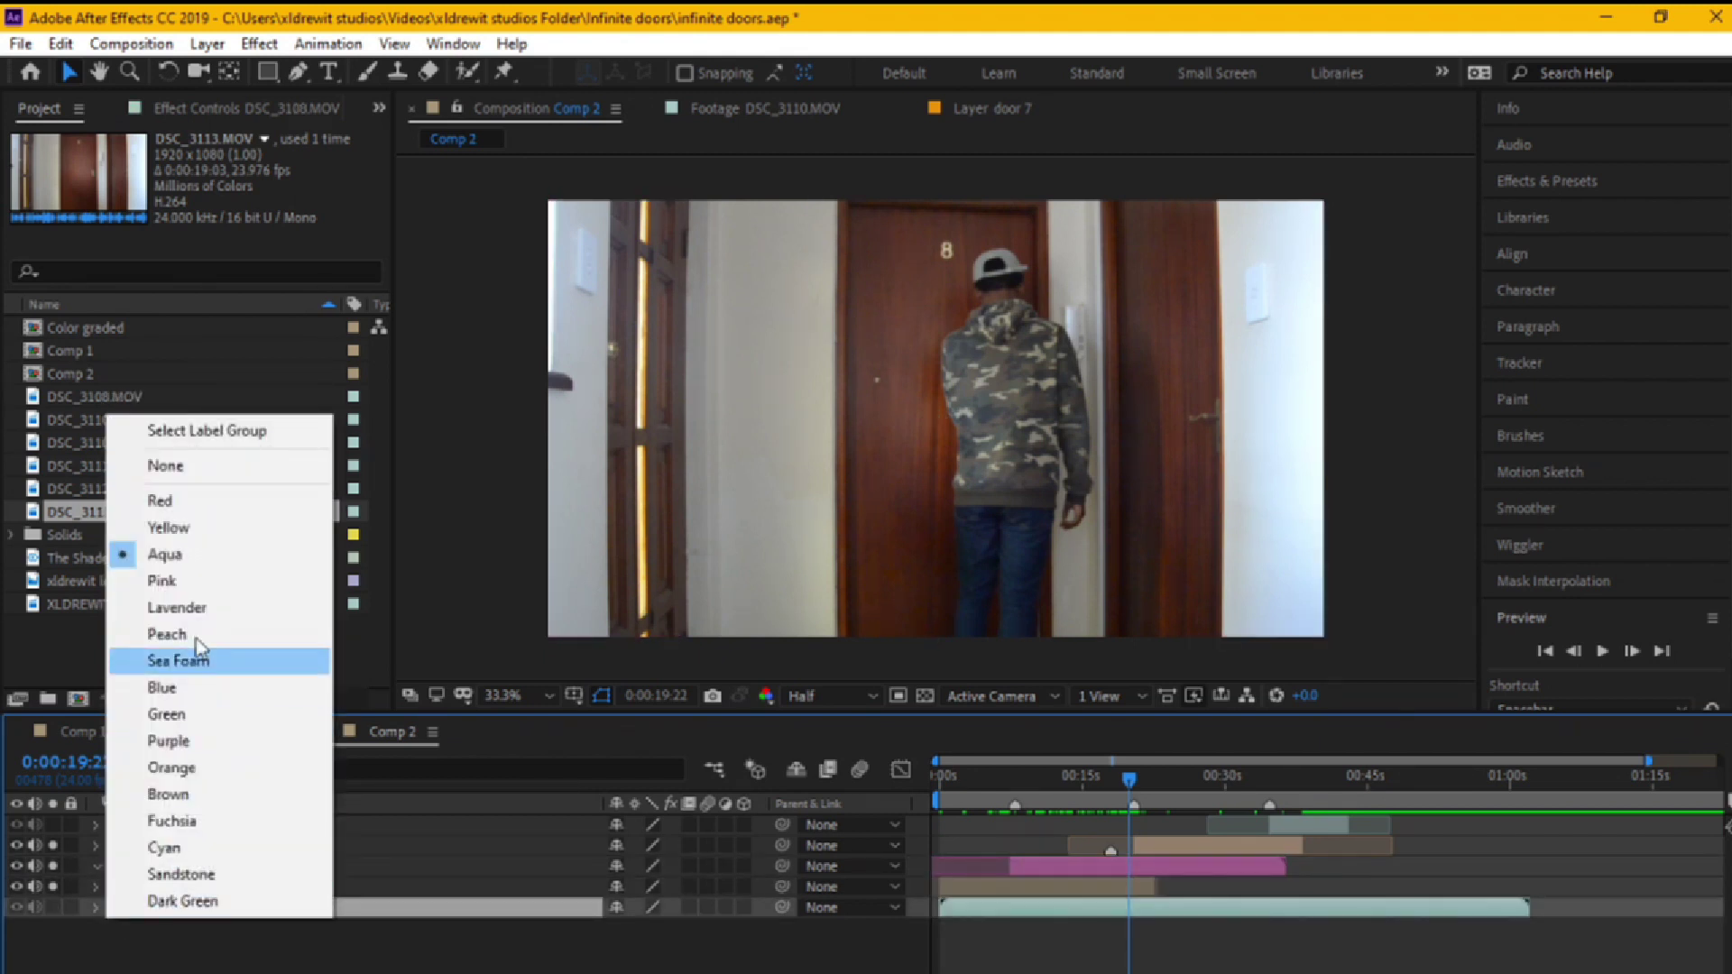
left_click(162, 501)
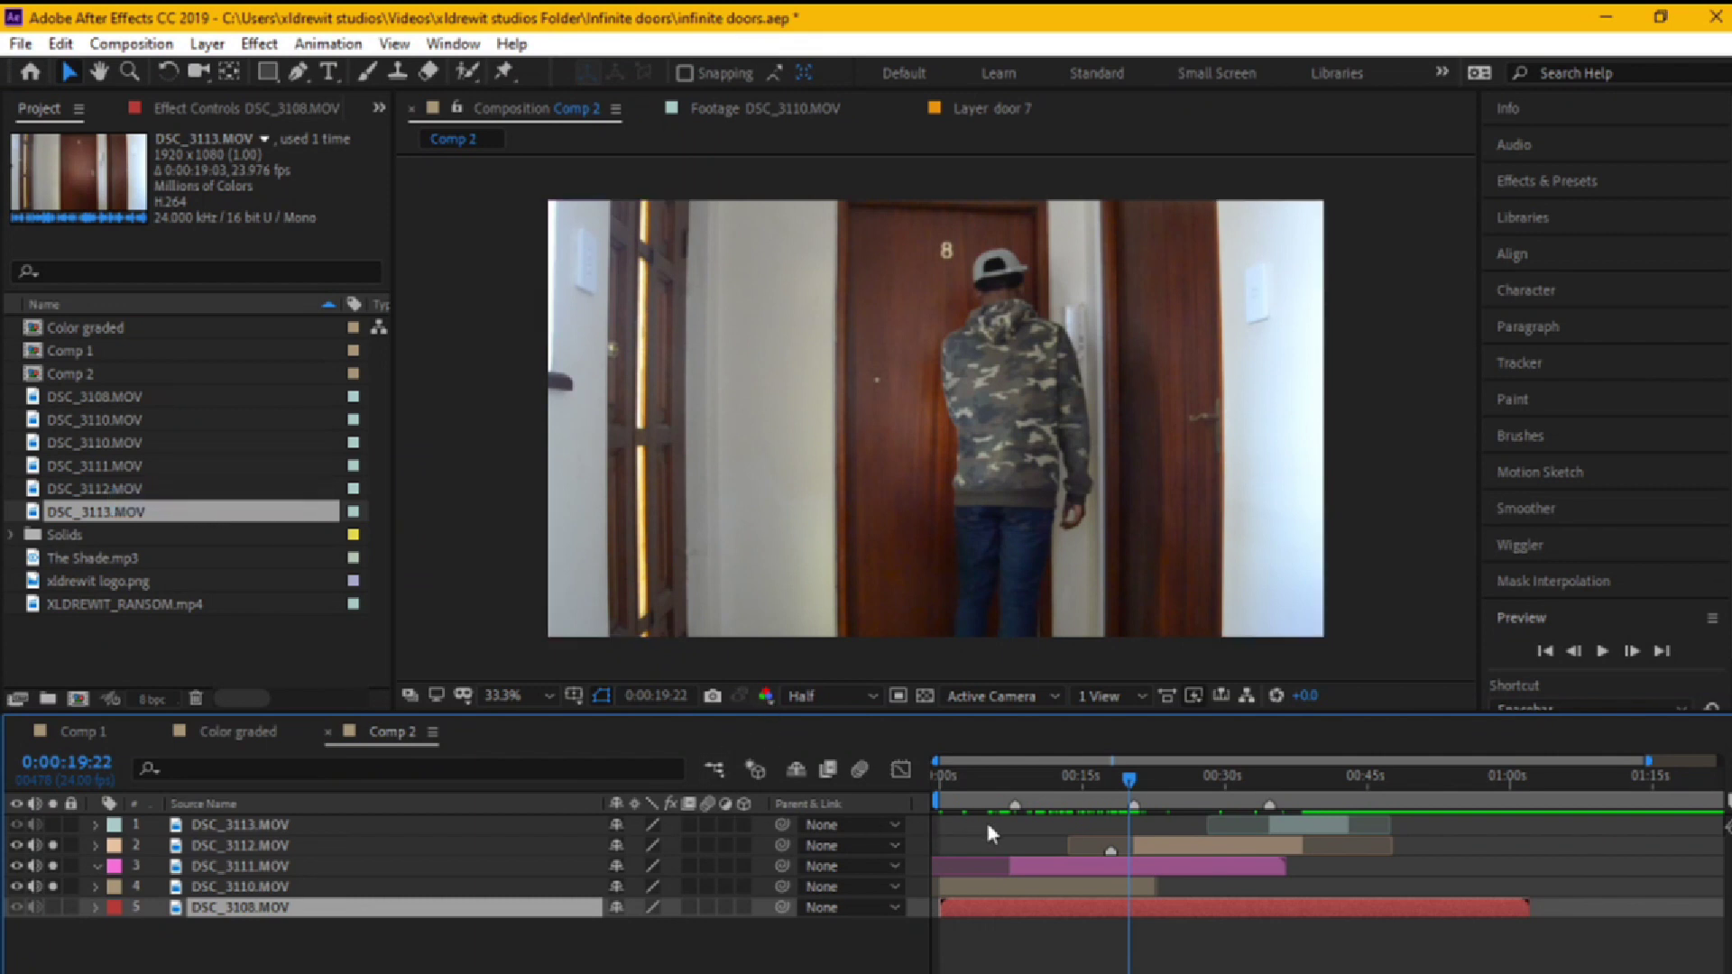
- Solo DSC_3113.MOV as well, scrub through its clip, and move the playhead back to 0:00:17:02
left_click(969, 888)
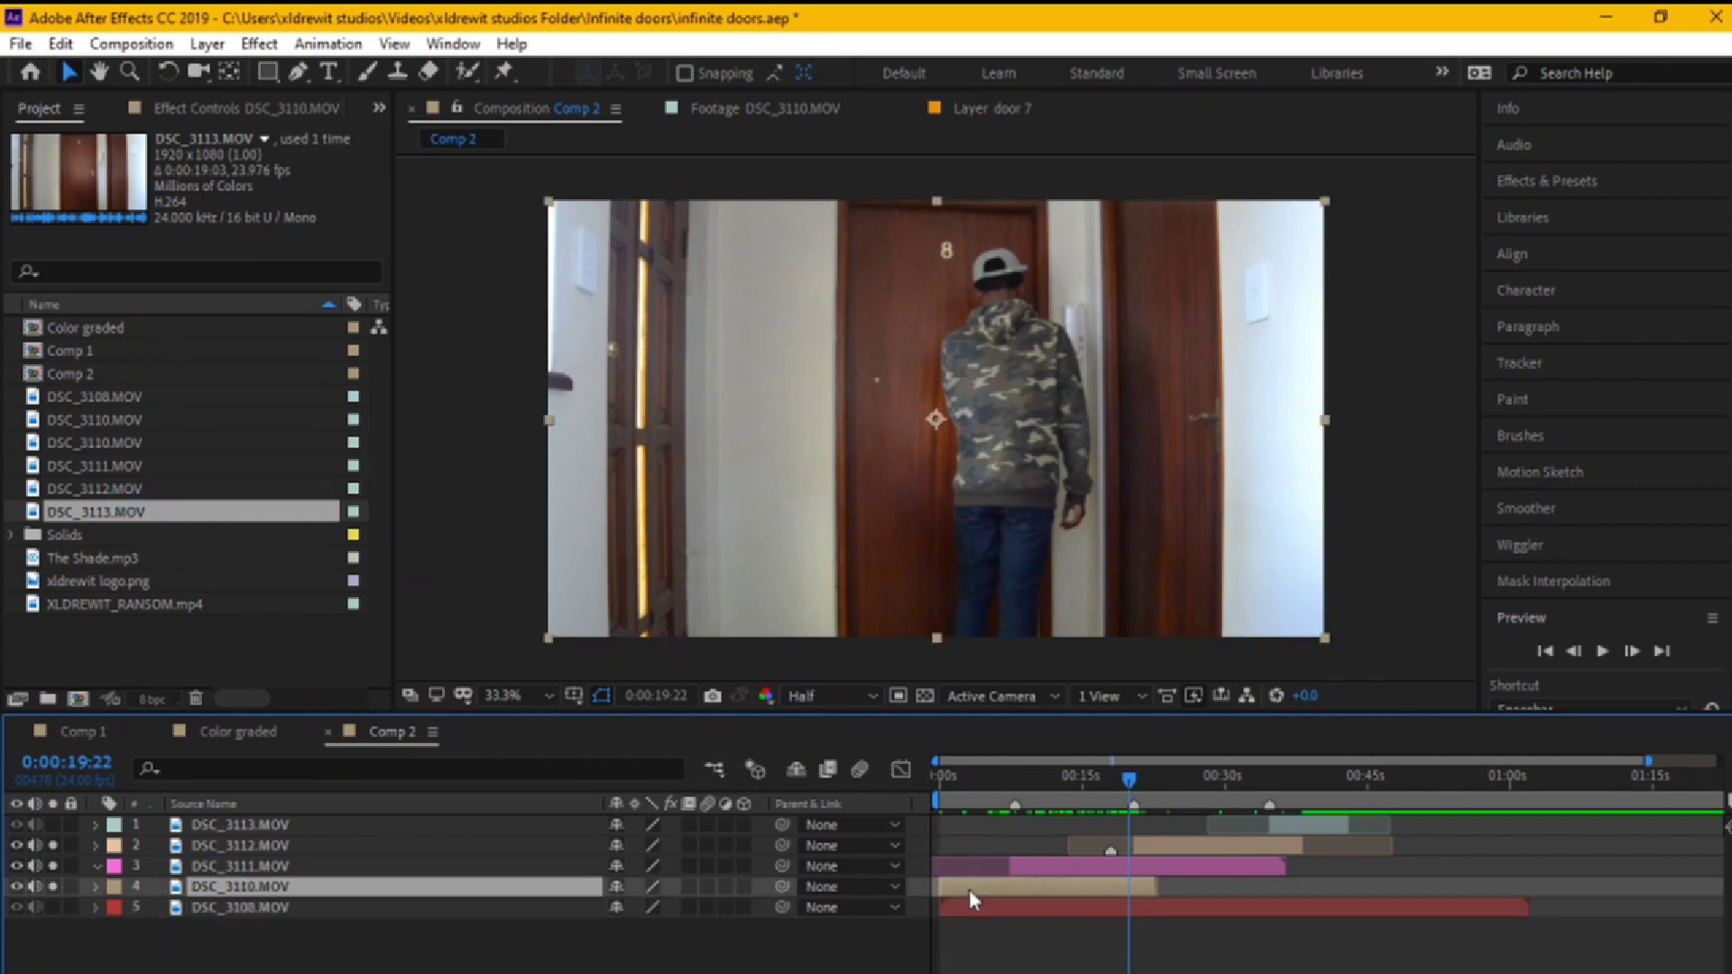
left_click(1151, 824)
left_click(1153, 852)
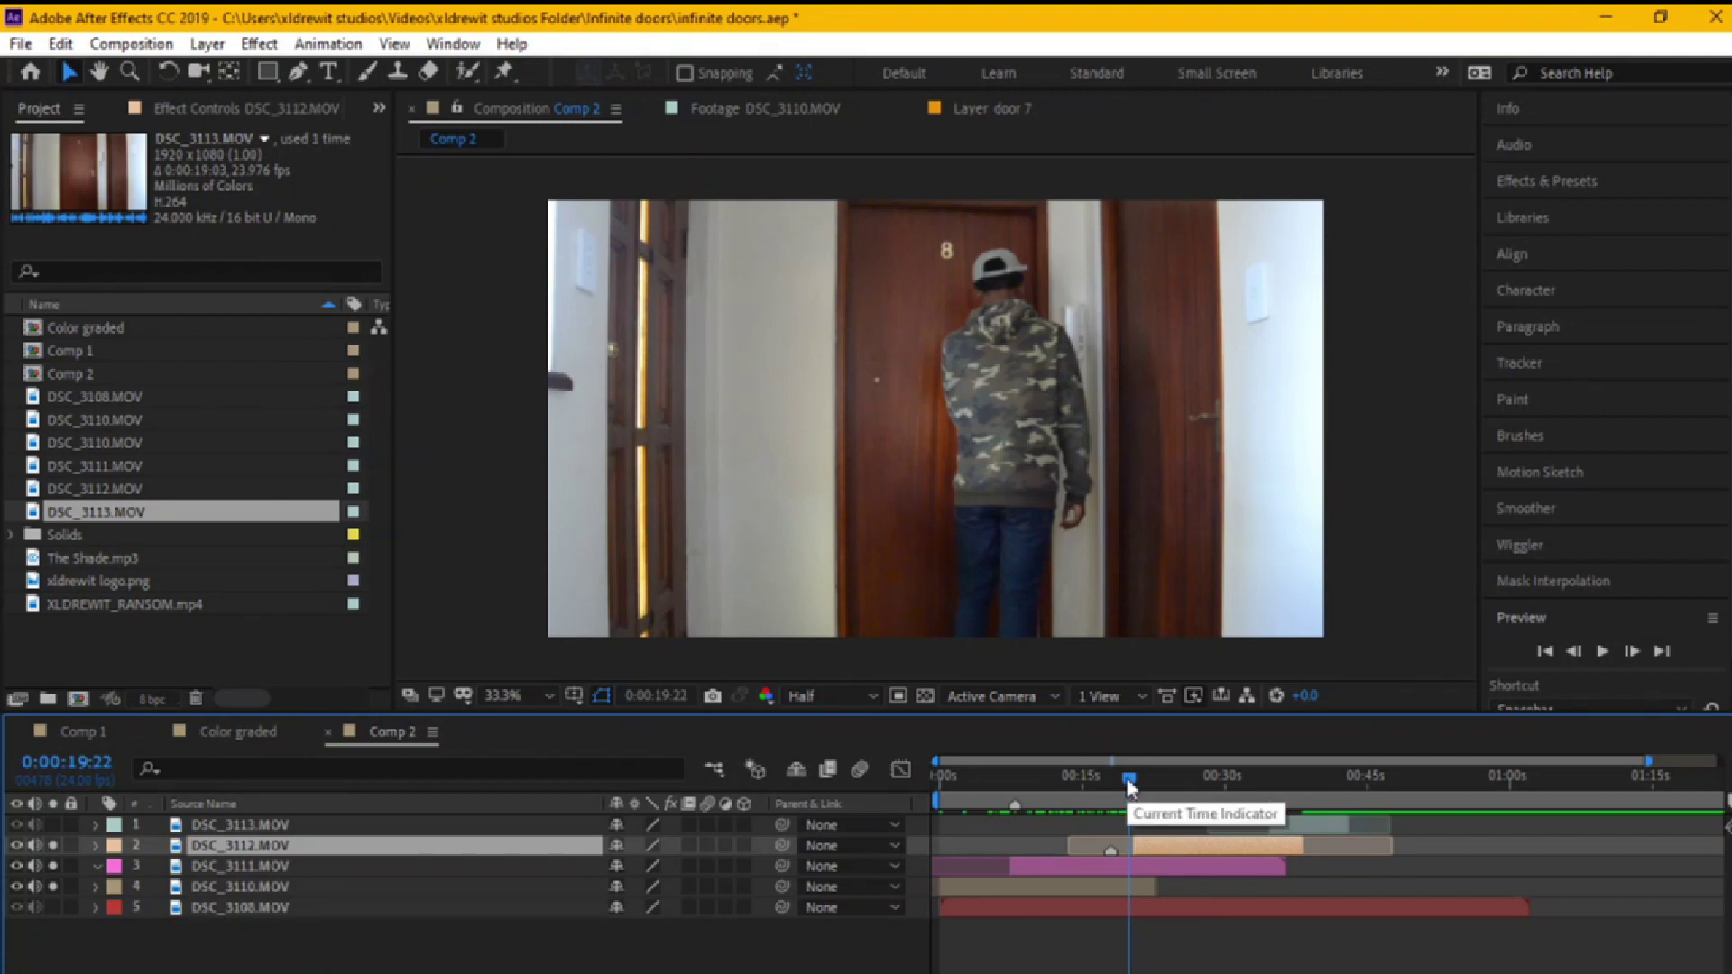
left_click_drag(1128, 784, 1288, 805)
left_click(53, 825)
mouse_move(1287, 780)
left_mouse_down()
mouse_move(1261, 783)
mouse_move(1302, 789)
mouse_move(1256, 777)
mouse_move(1318, 792)
left_mouse_up()
left_click(1102, 783)
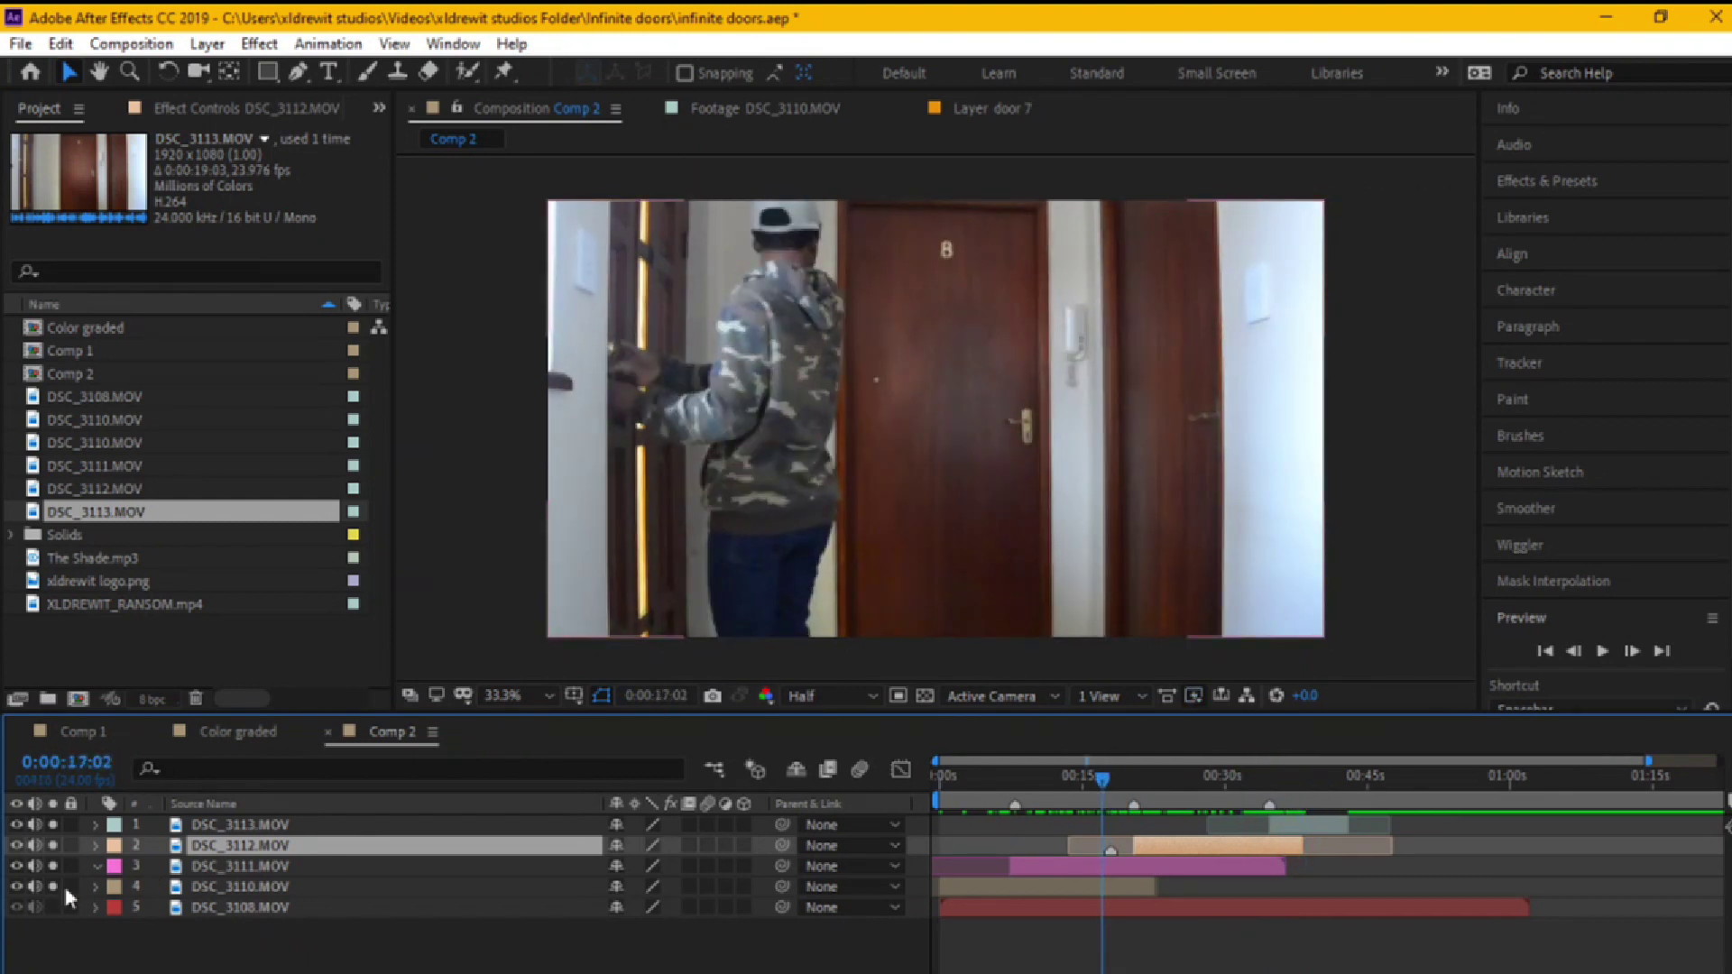
- Turn off solo on all layers and save the project with the playhead at the first frame
left_click_drag(51, 886, 54, 823)
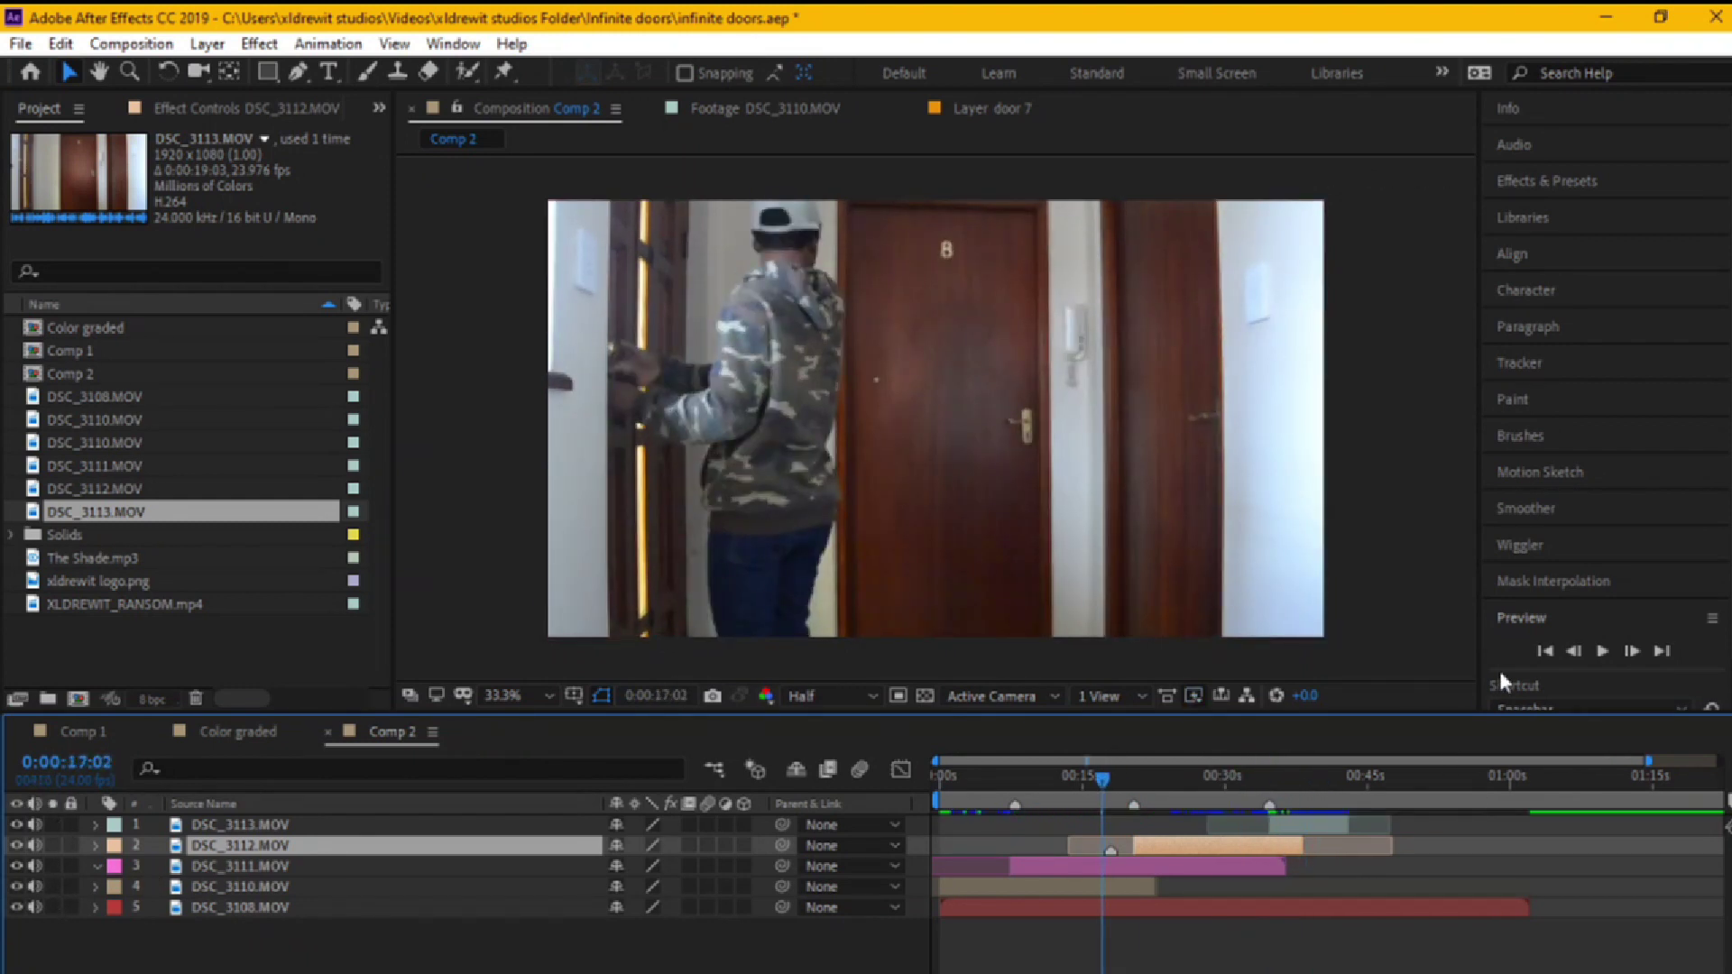
left_click(1542, 649)
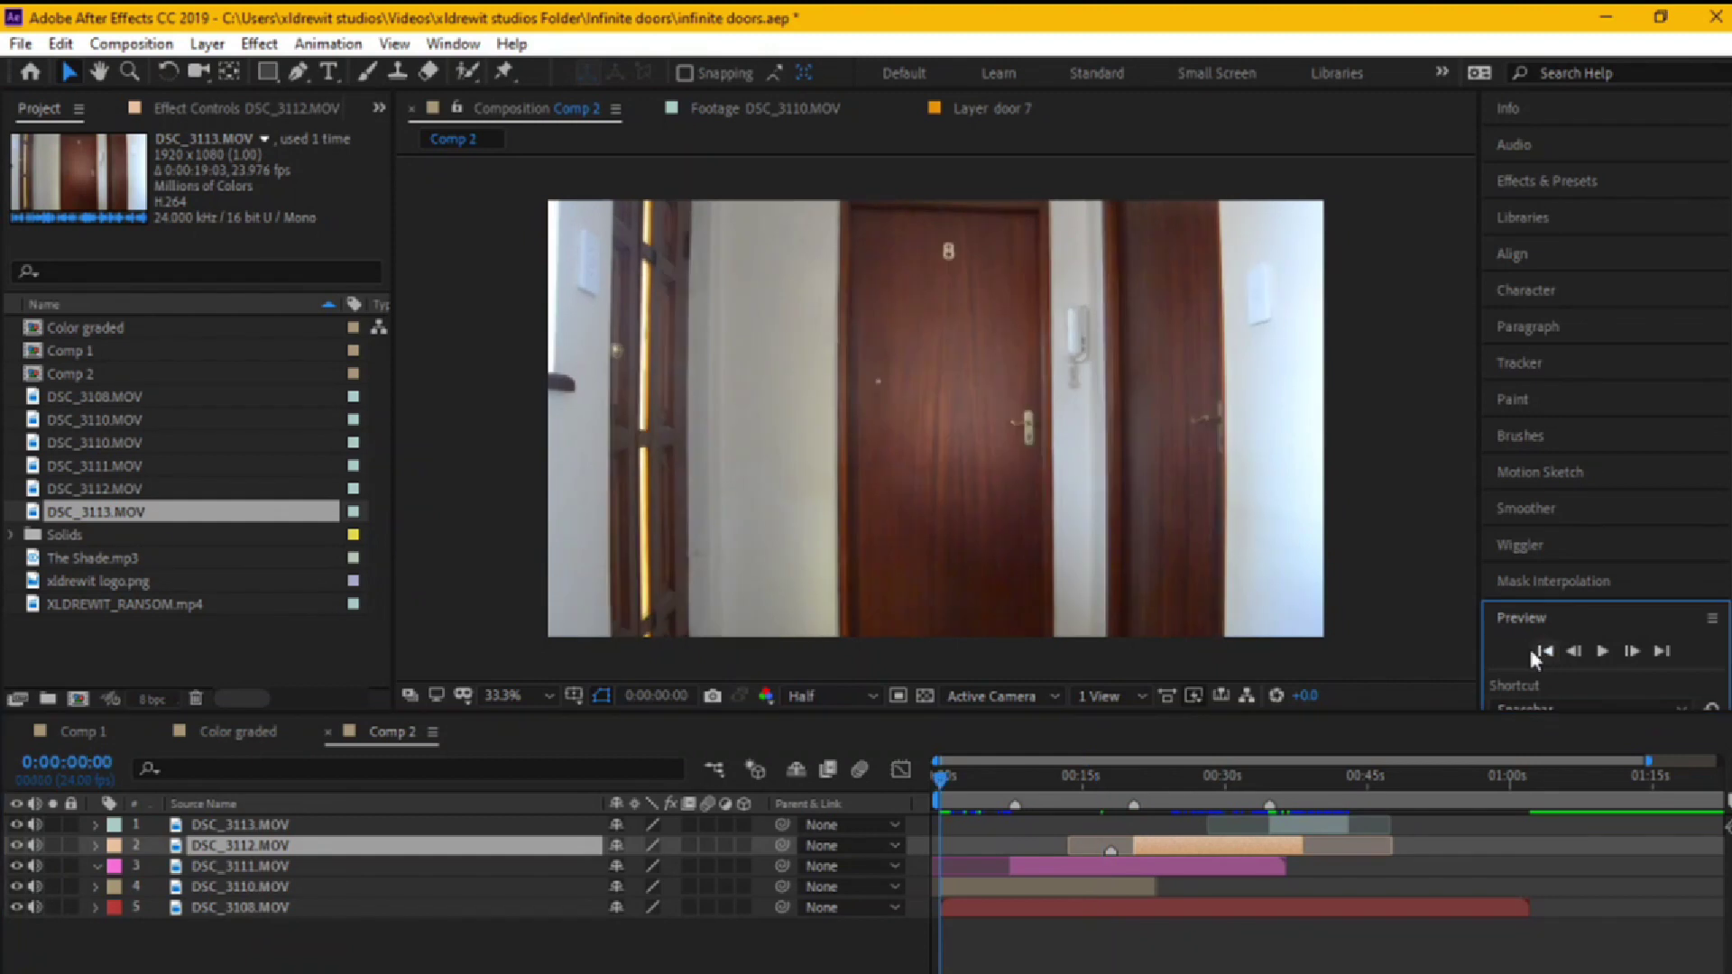
left_click(917, 765)
key("ctrl+s")
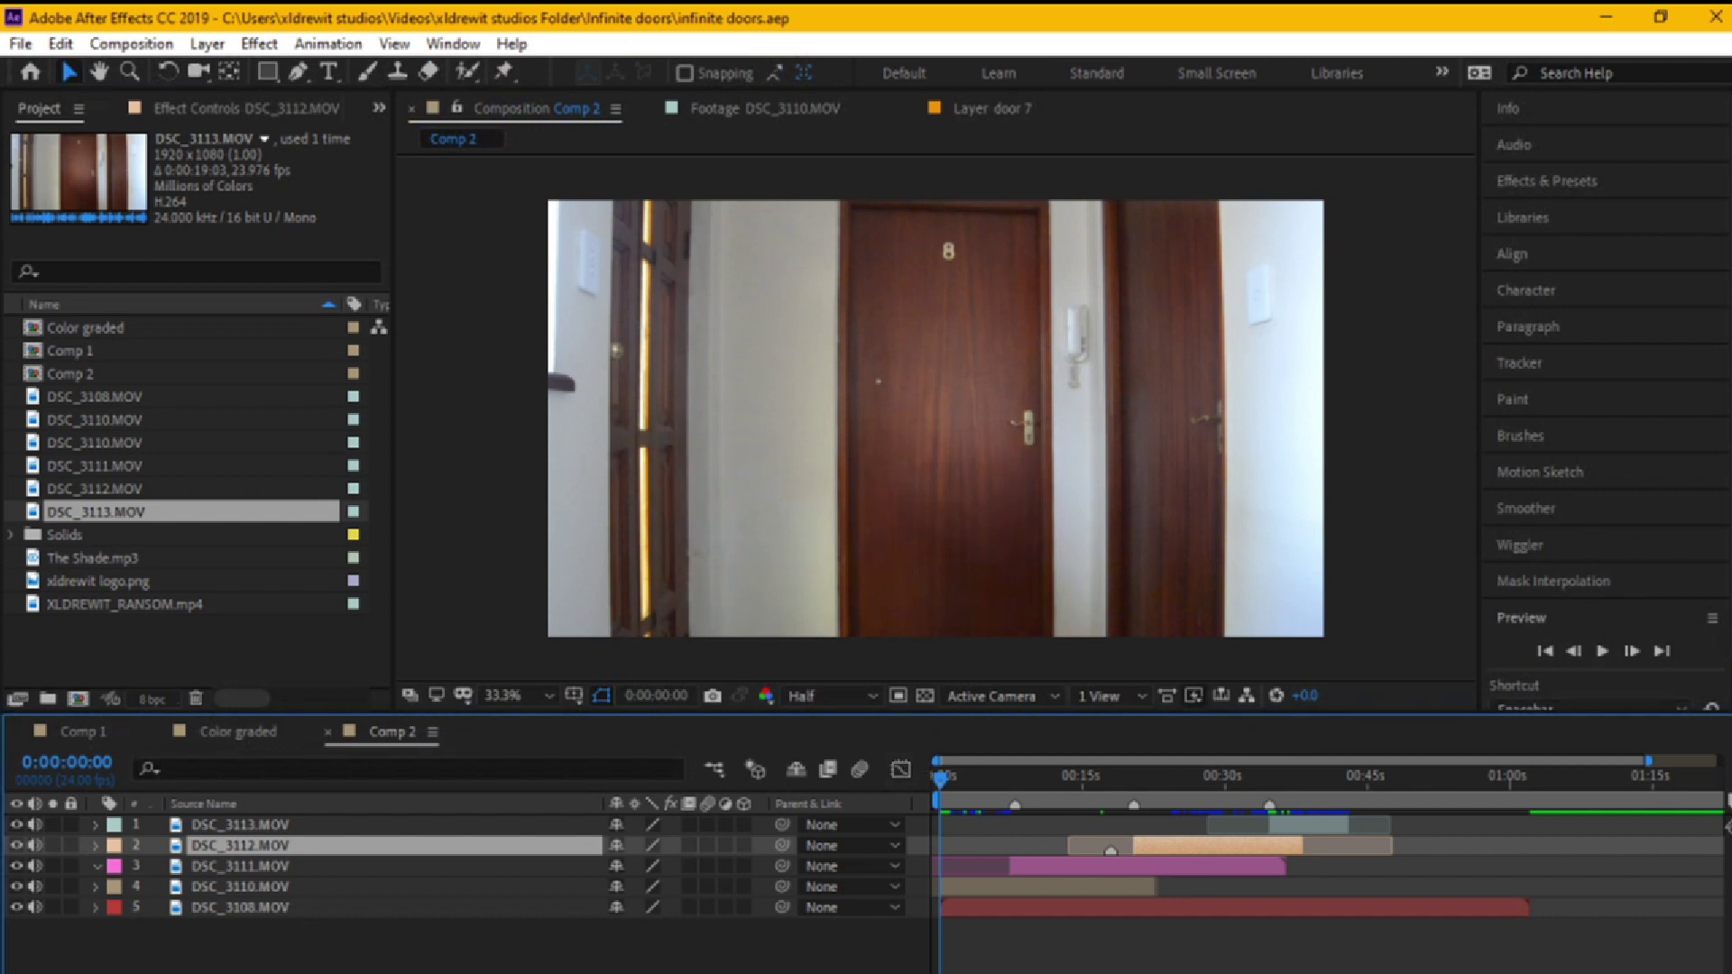
- Add a Position keyframe to the DSC_3113.MOV layer at 0:00:37:03
key("ctrl+shift+a")
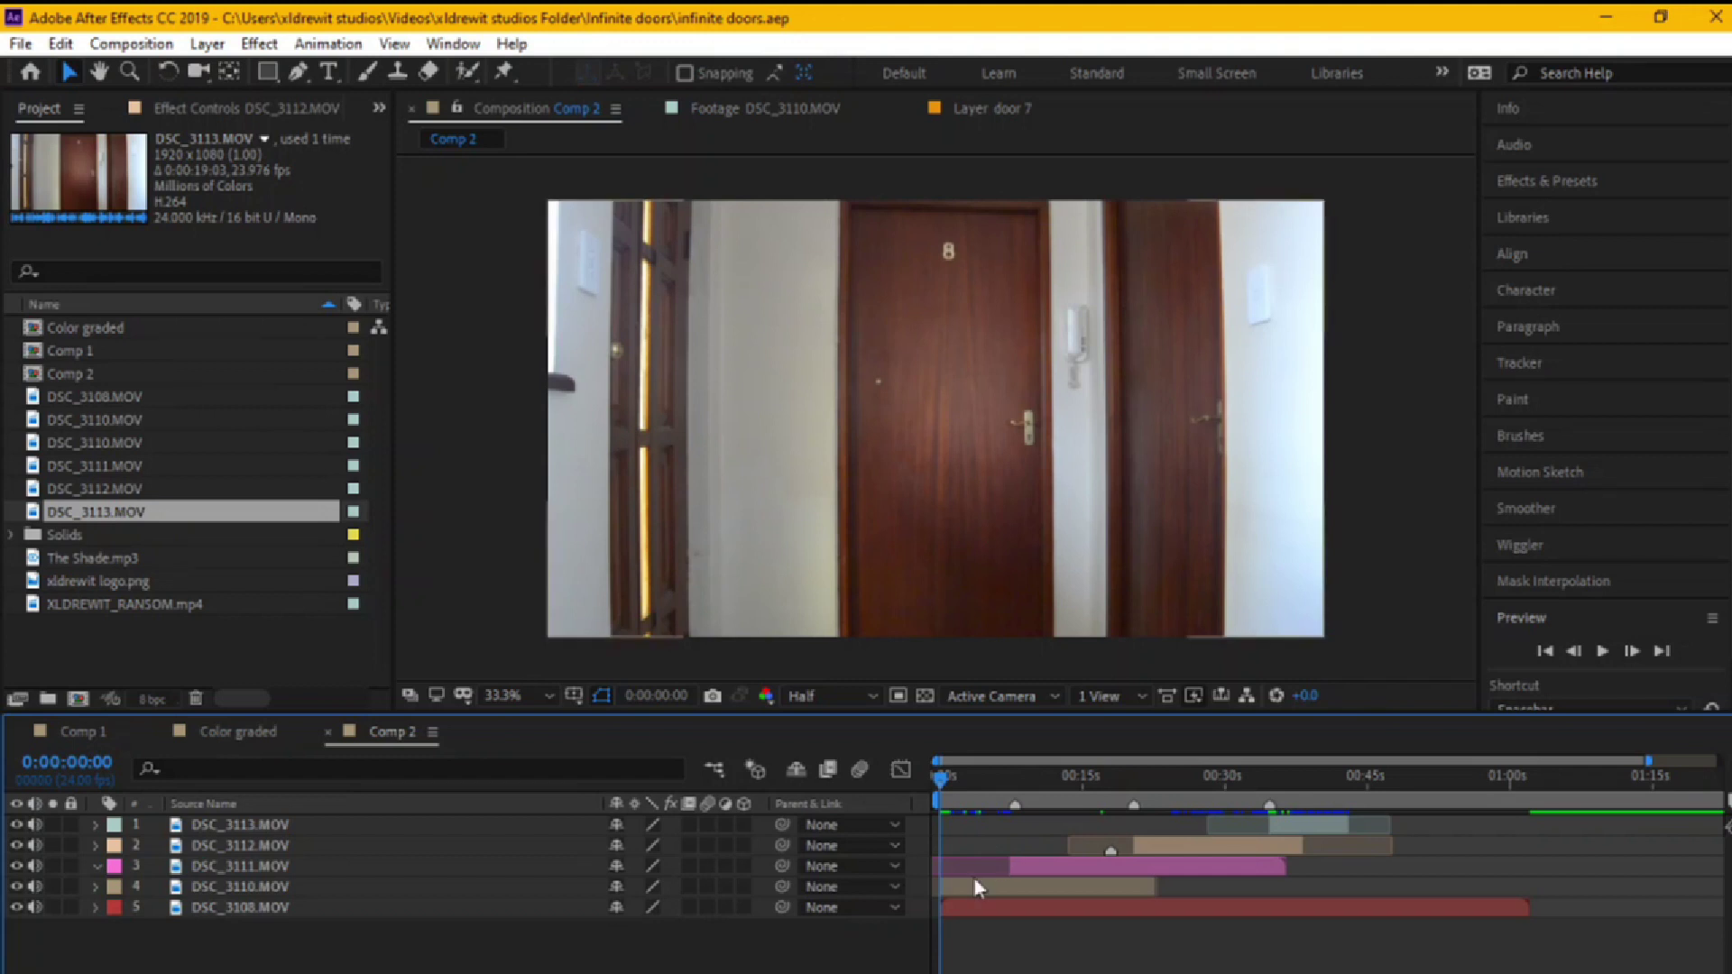
left_click(95, 824)
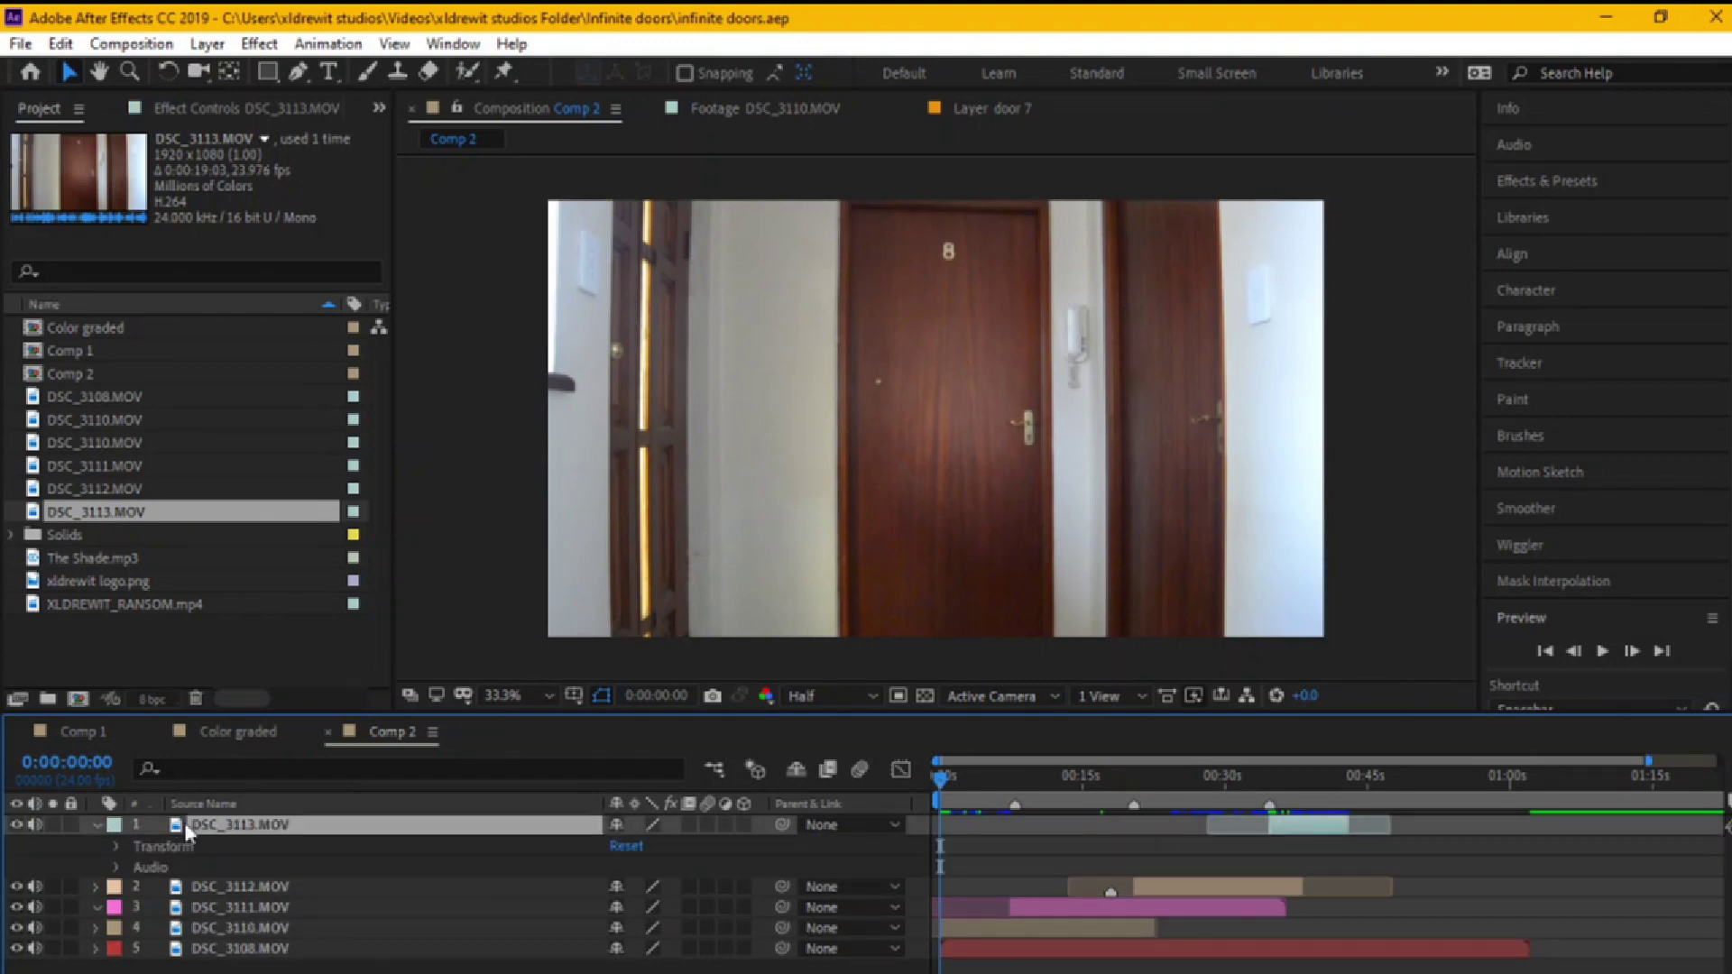
key("p")
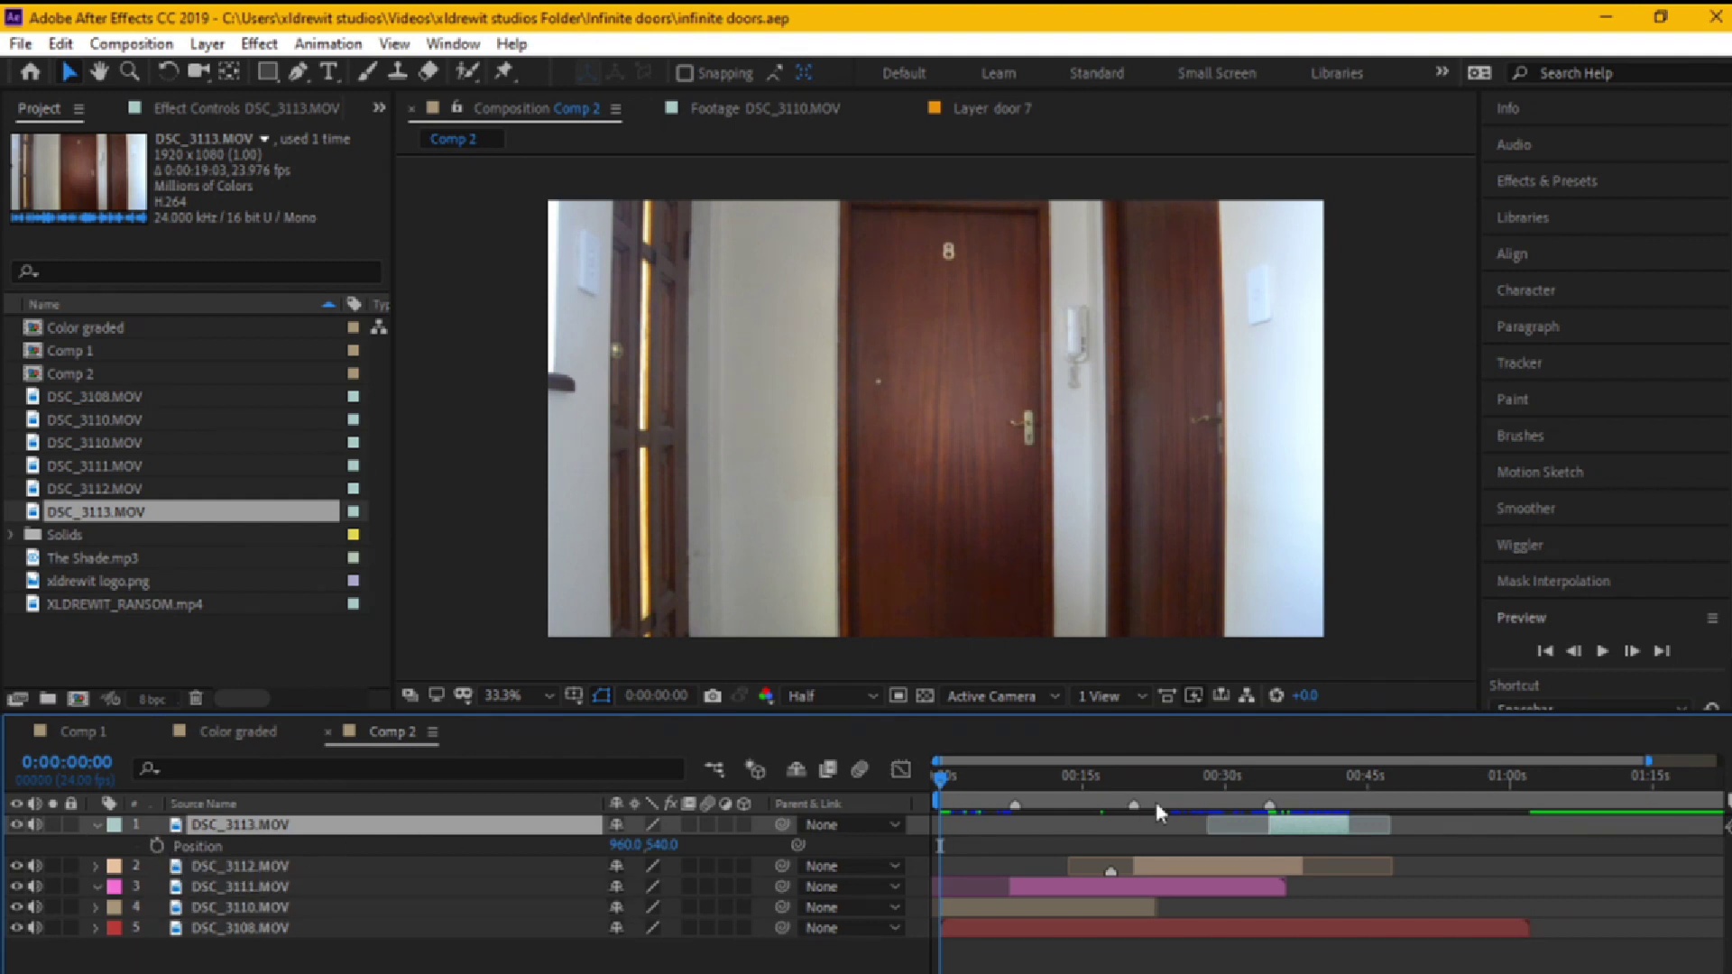
left_click(1293, 778)
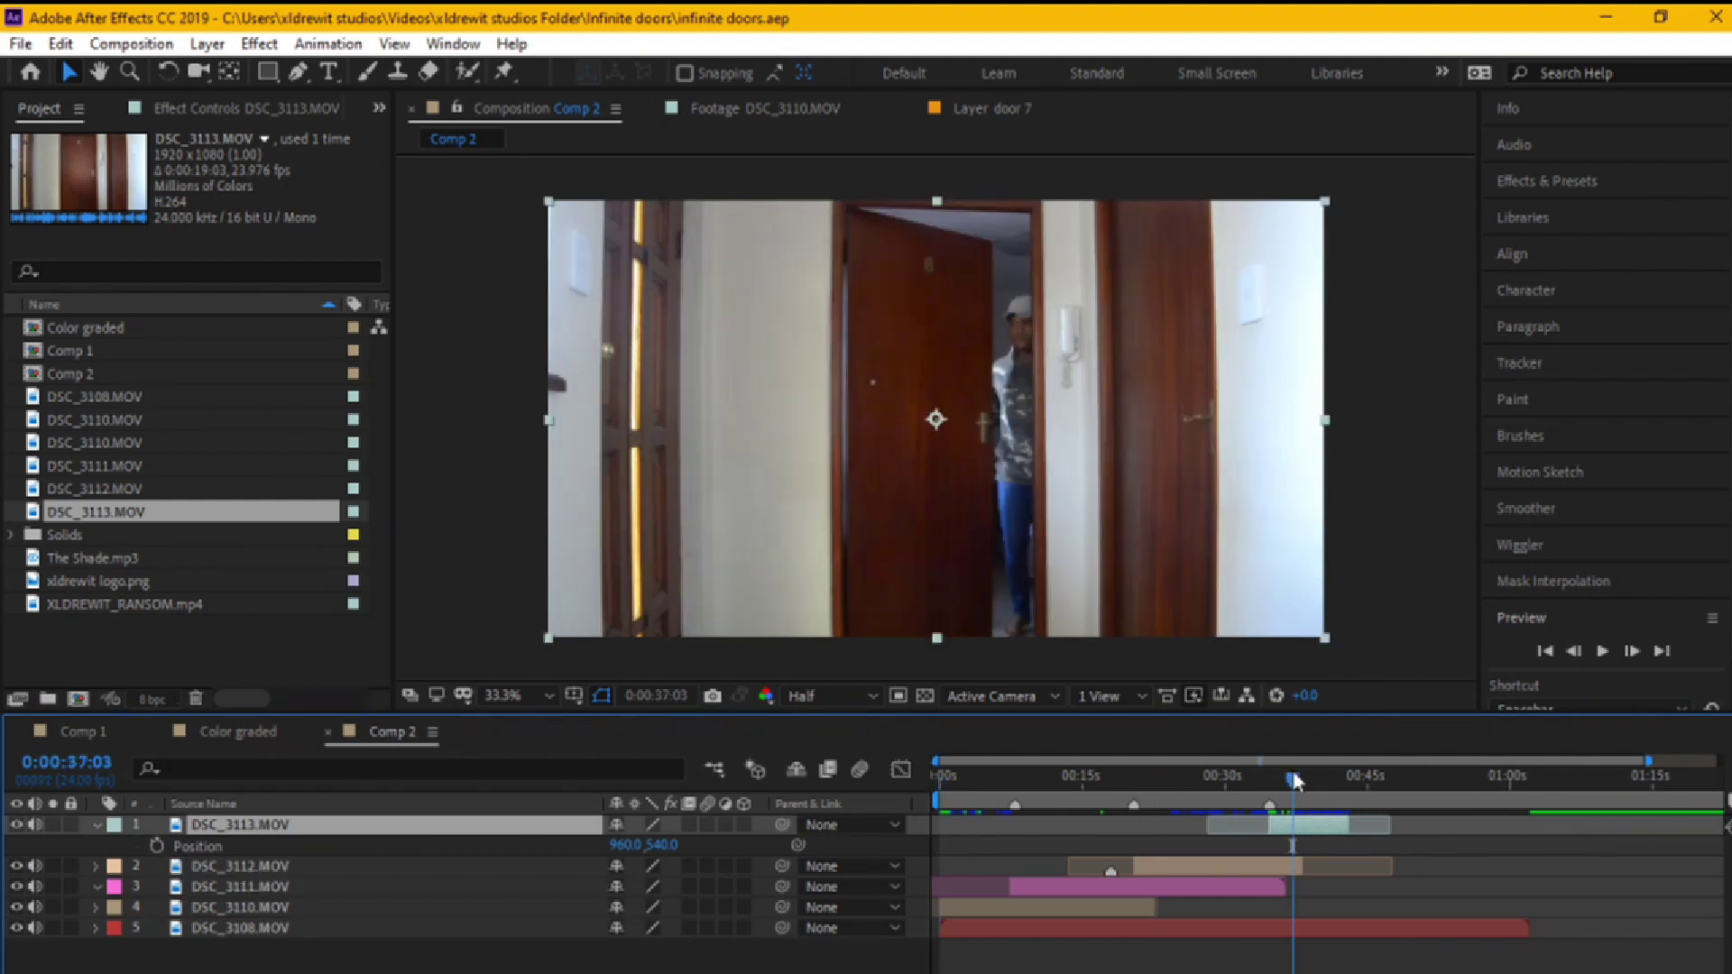
left_click(157, 845)
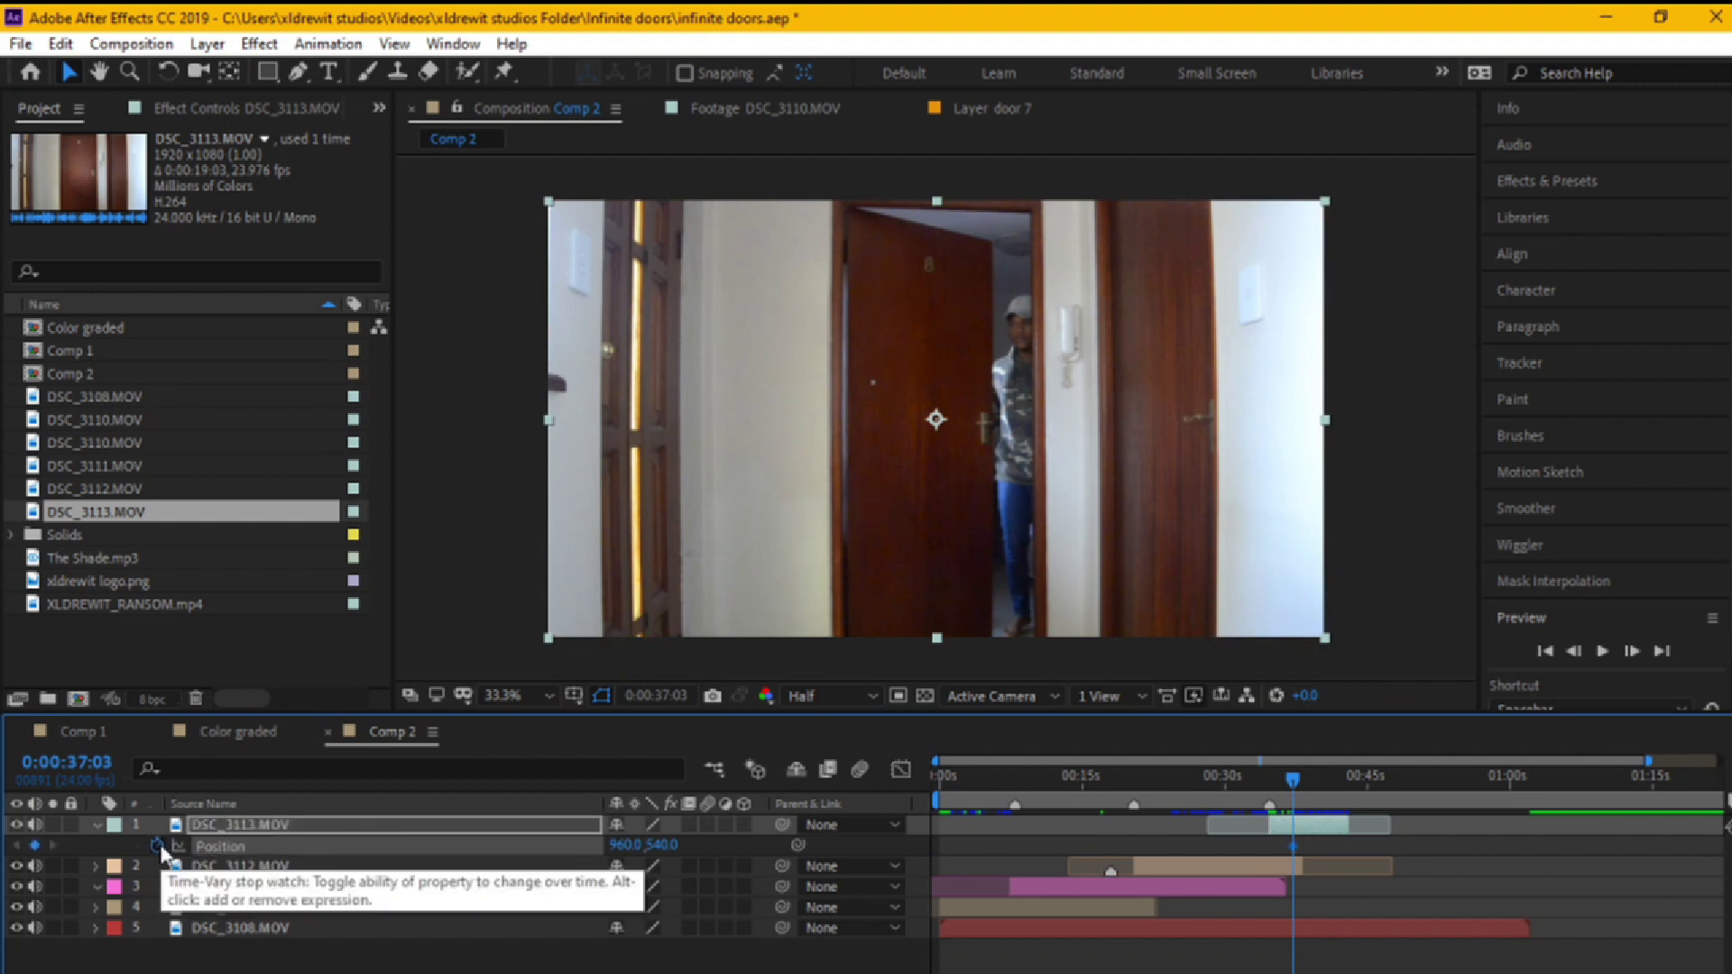
- Try moving the DSC_3113.MOV layer to position 1377, 234 at 0:00:39:23, undo the move and collapse the layer
left_click_drag(1301, 781, 1324, 781)
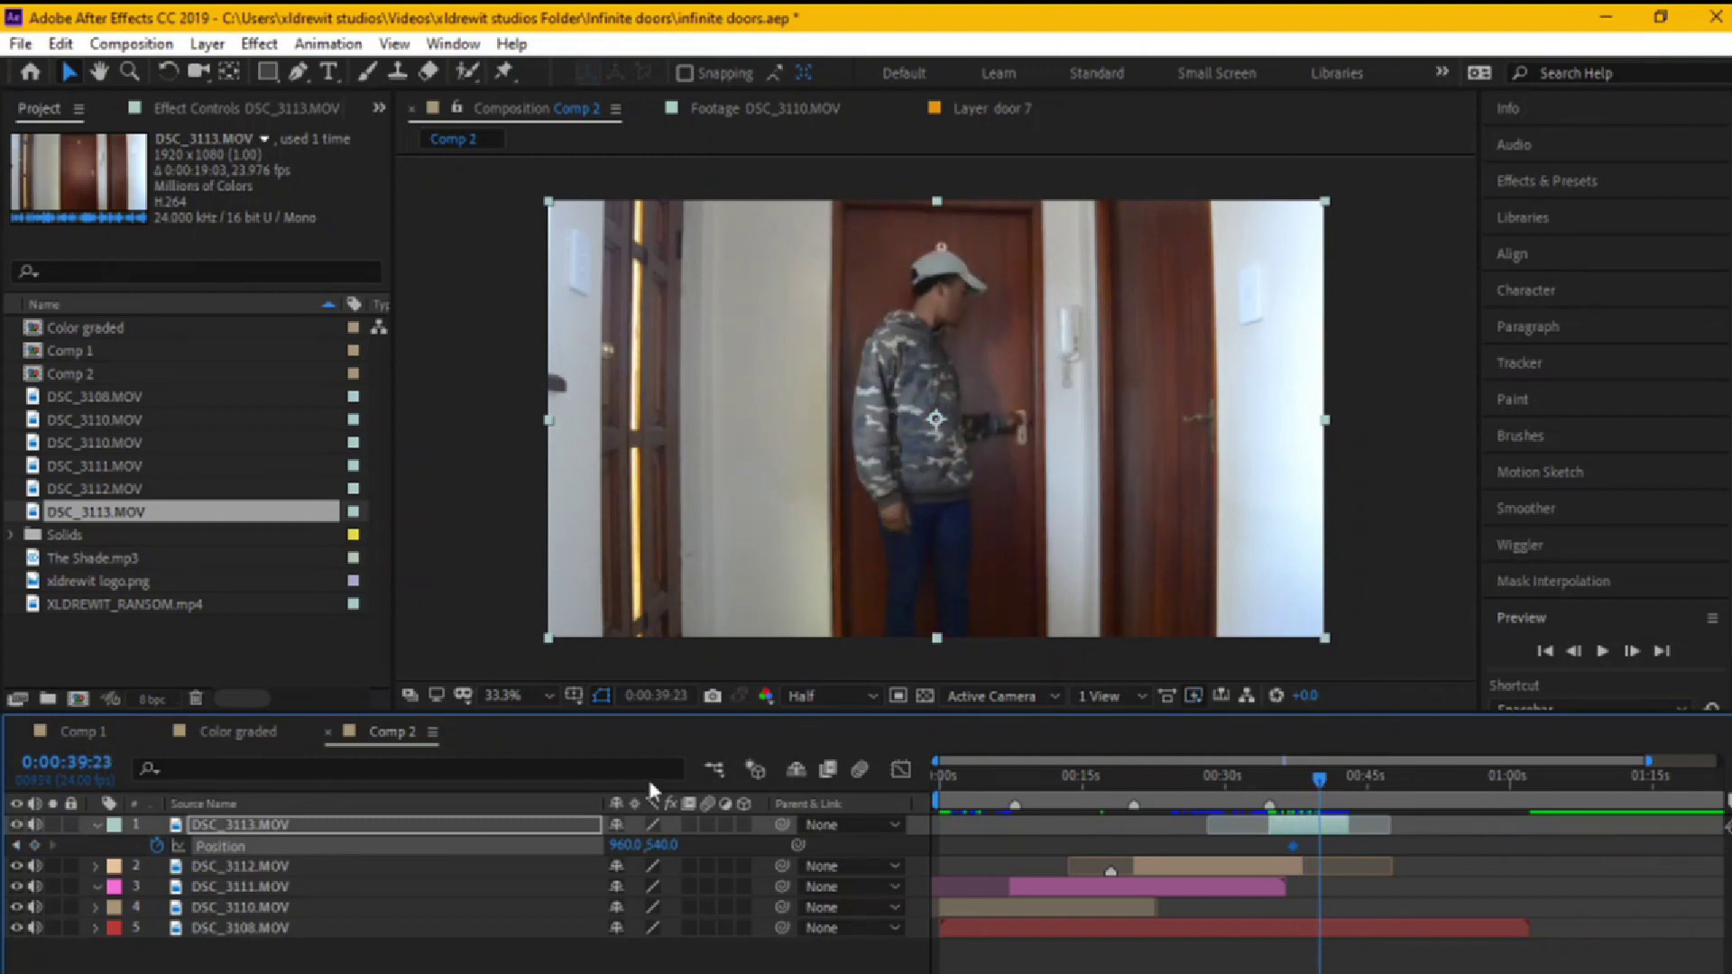
left_click_drag(852, 595, 1096, 539)
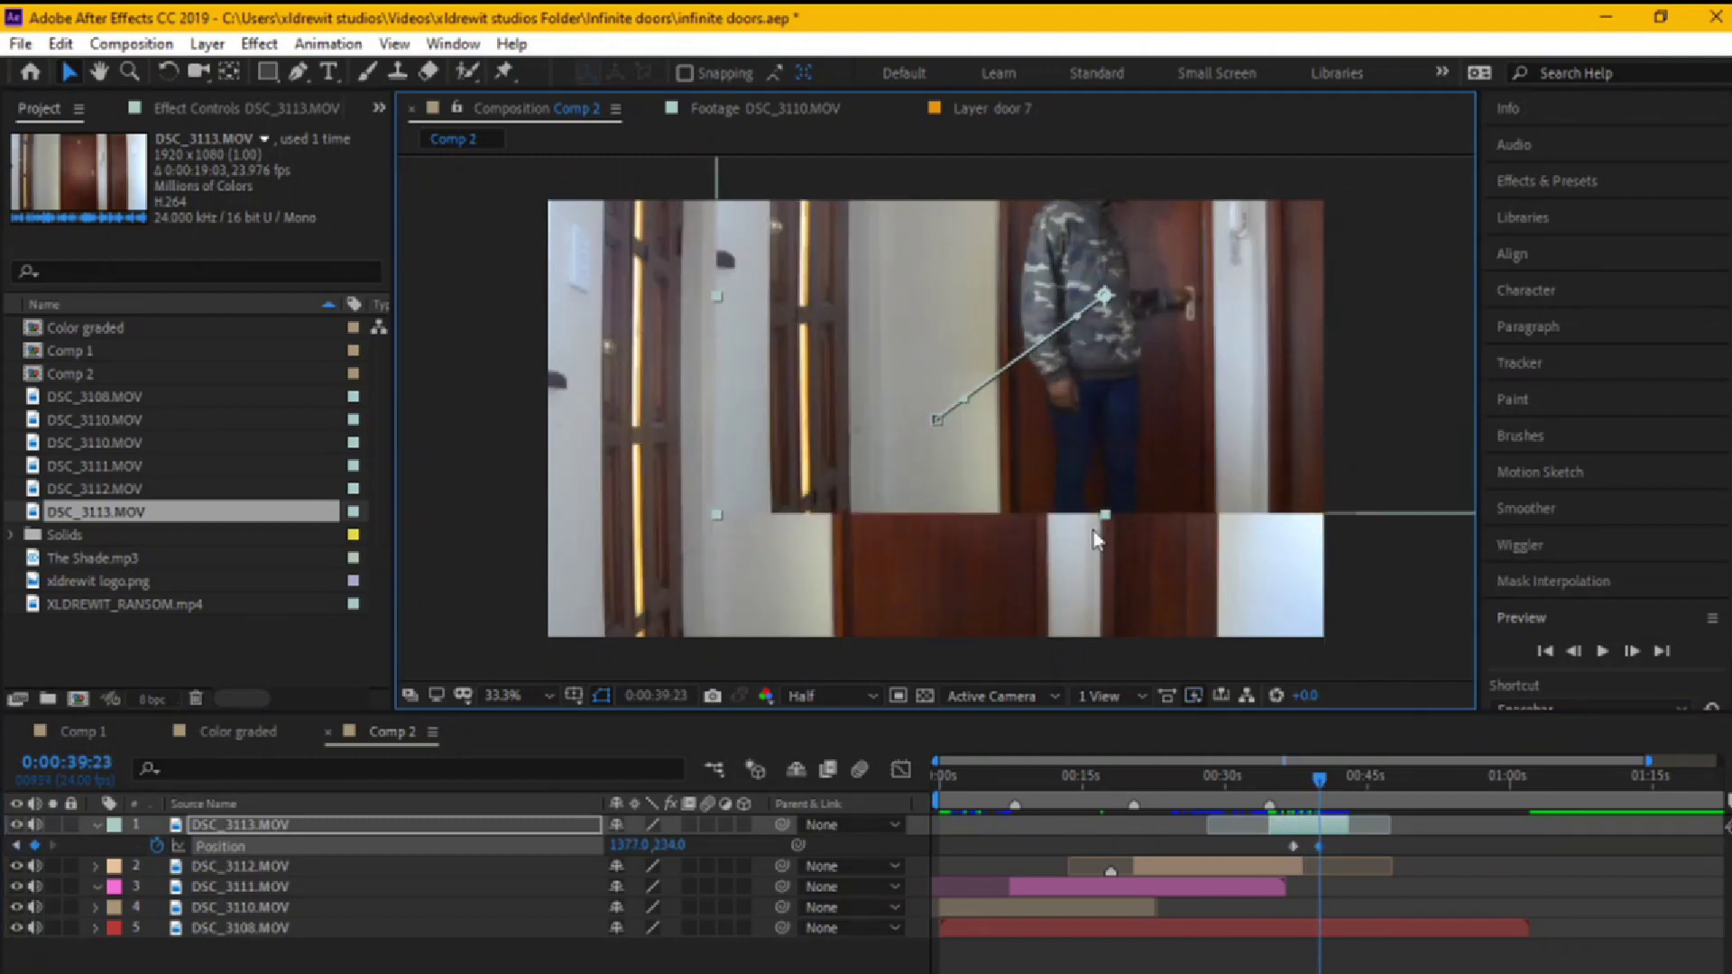
mouse_move(1318, 780)
left_mouse_down()
mouse_move(1272, 794)
mouse_move(1299, 803)
left_mouse_up()
key("ctrl+z")
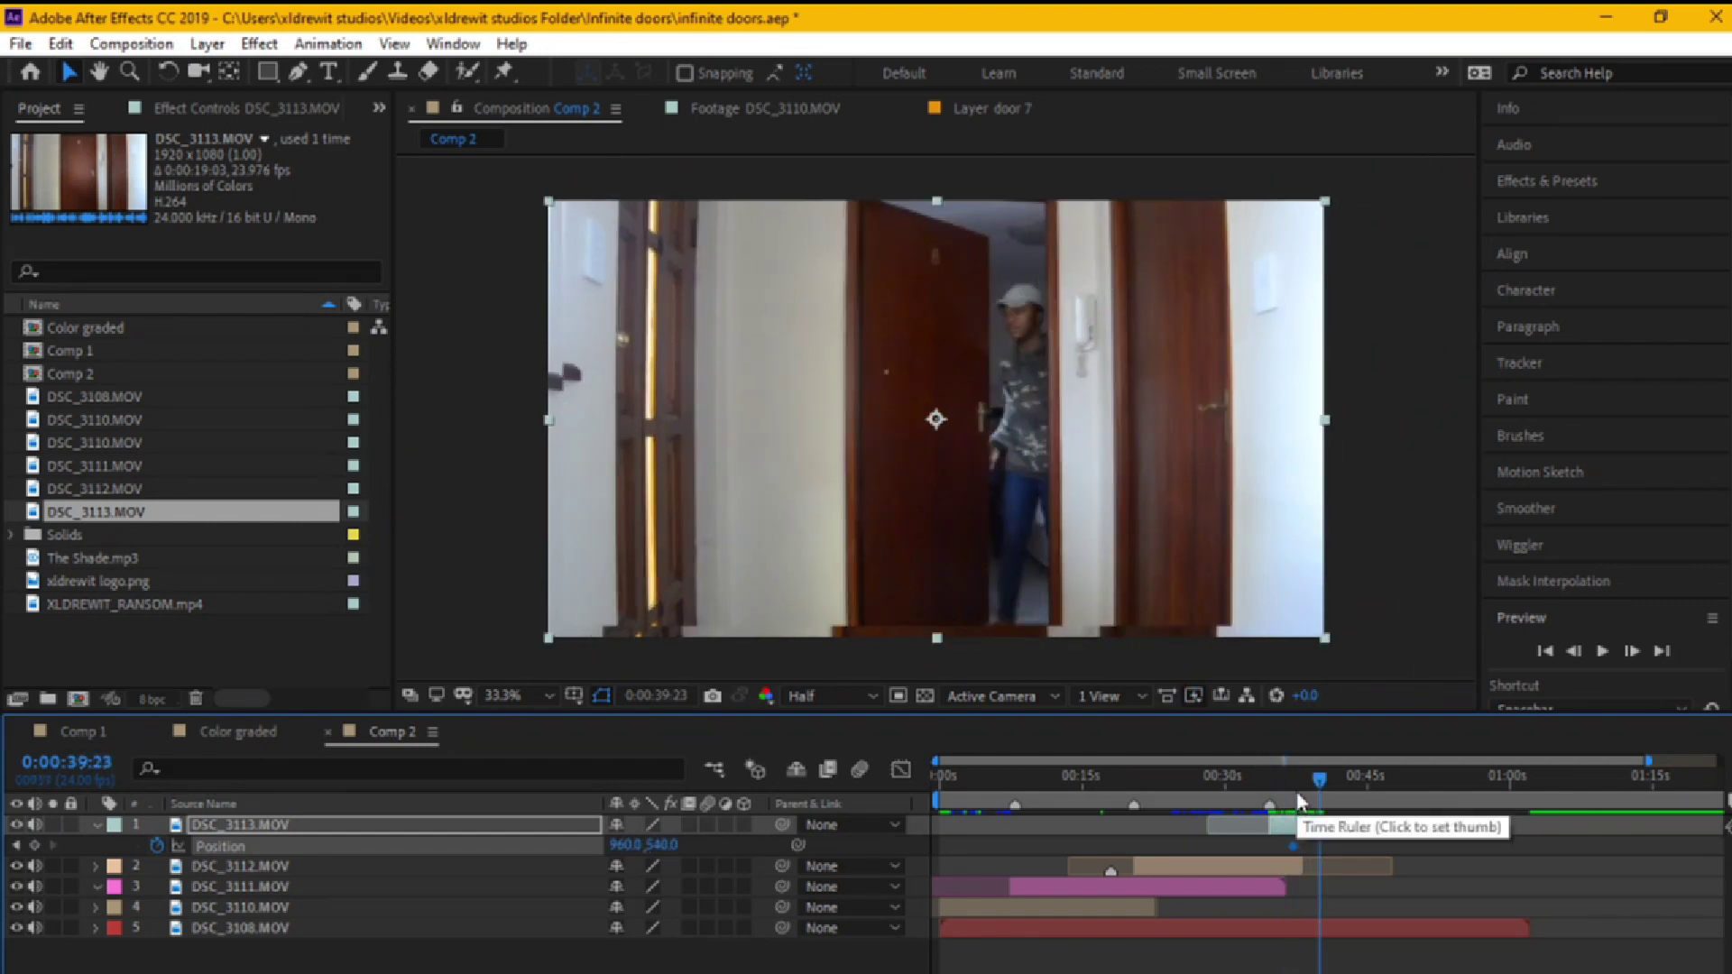
left_click(97, 824)
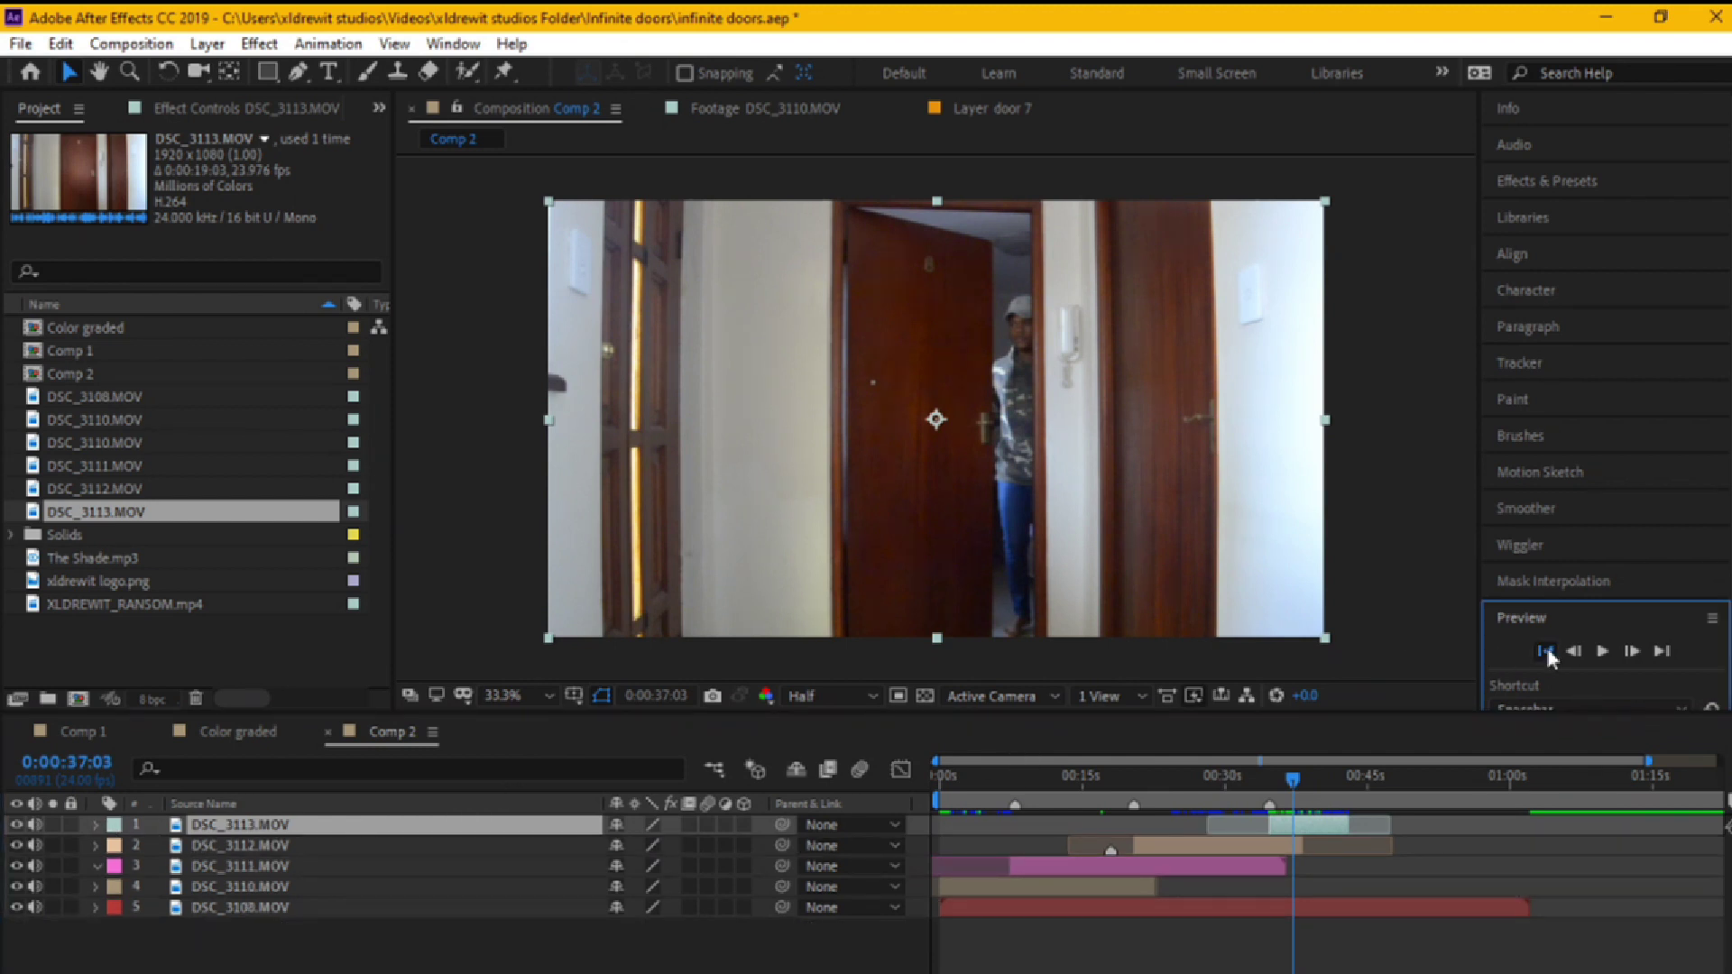
- Select the DSC_3111.MOV layer and scrub from the first frame to 0:00:11:12, where the hand pushes the side door open
left_click(1545, 649)
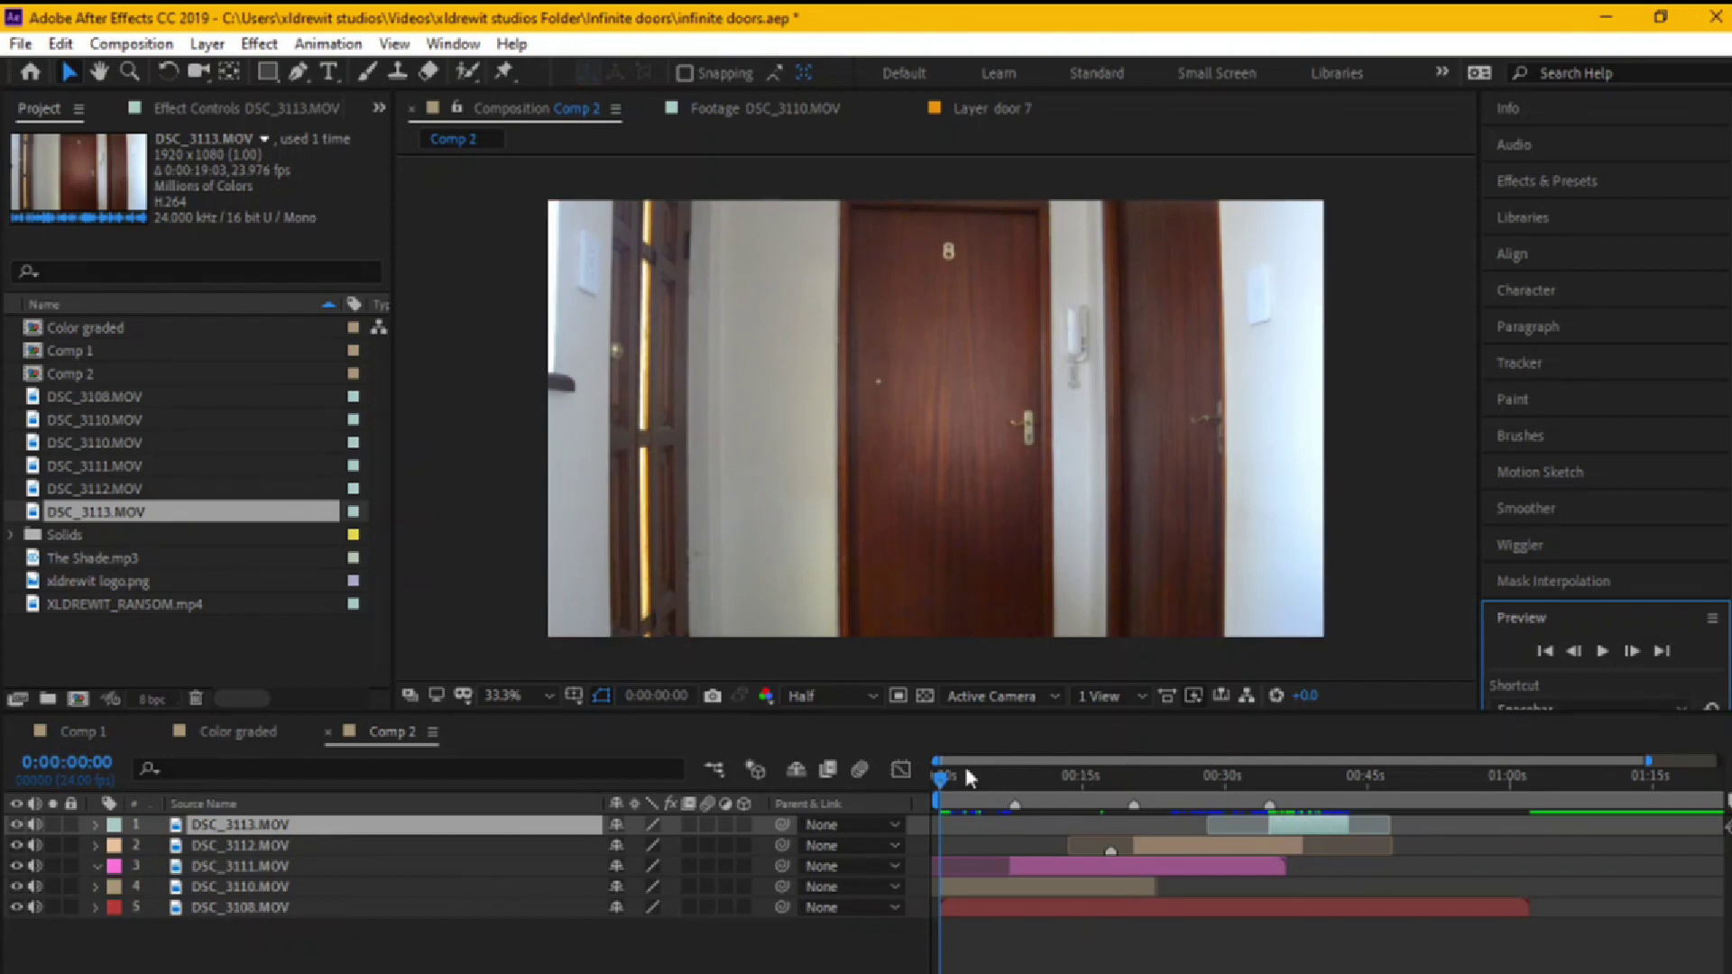
left_click_drag(939, 784, 1016, 790)
left_click(1036, 864)
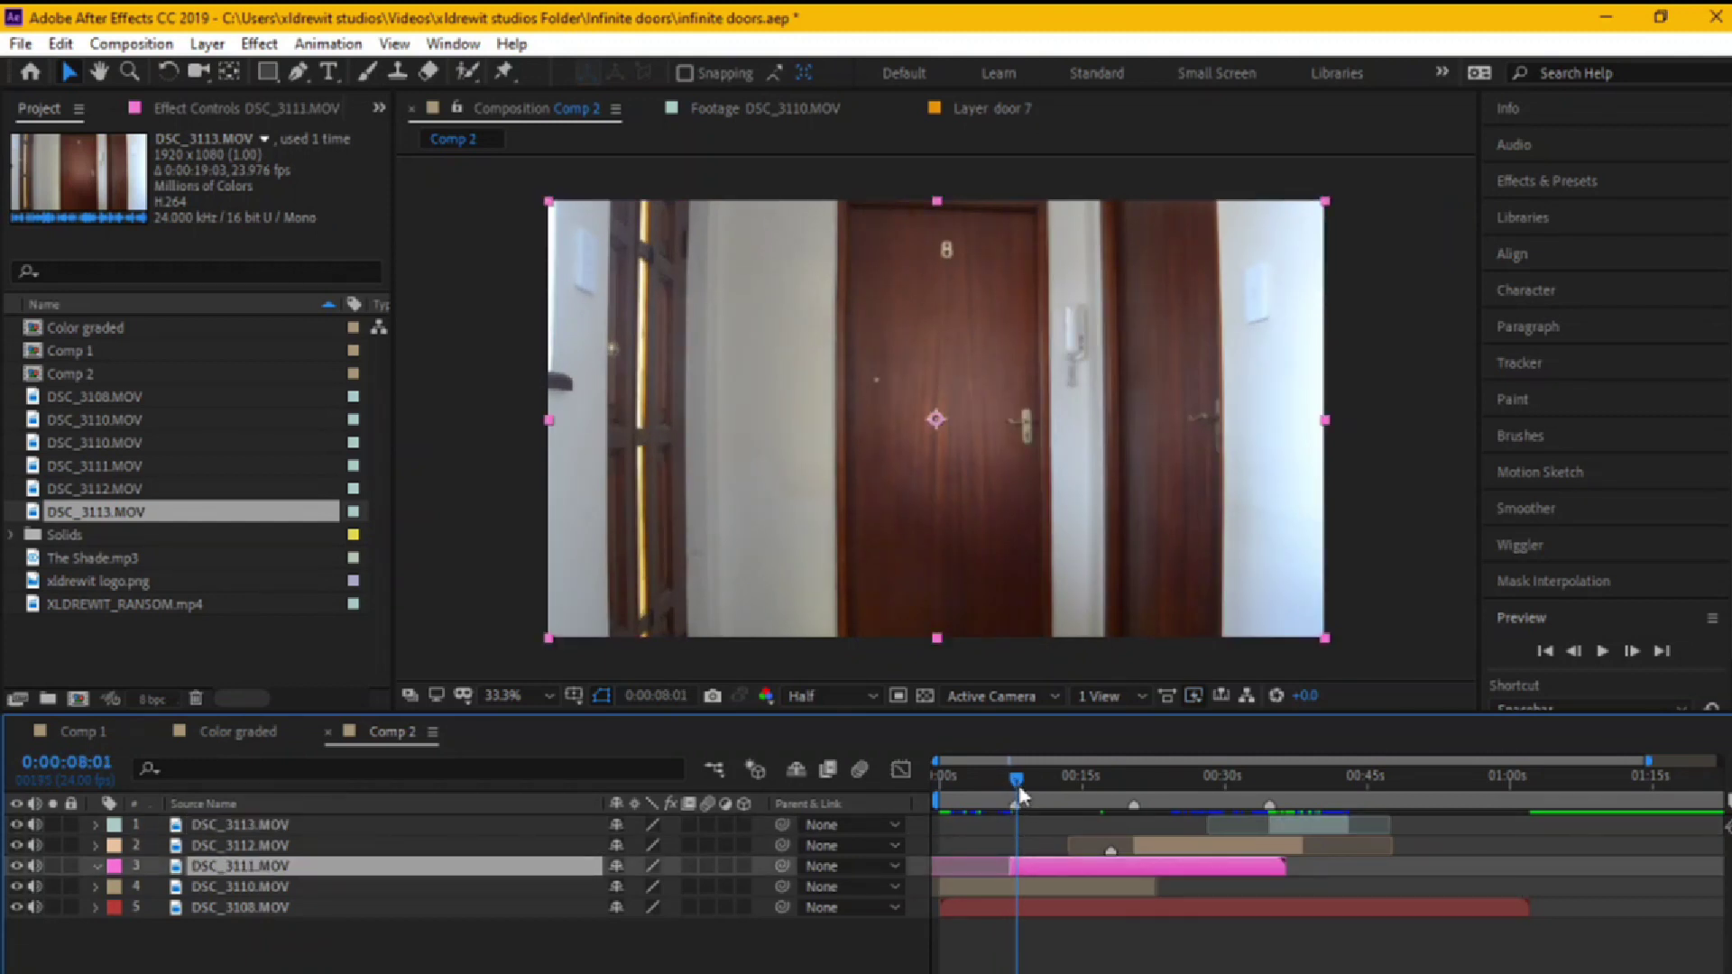
left_click_drag(1020, 788, 1063, 782)
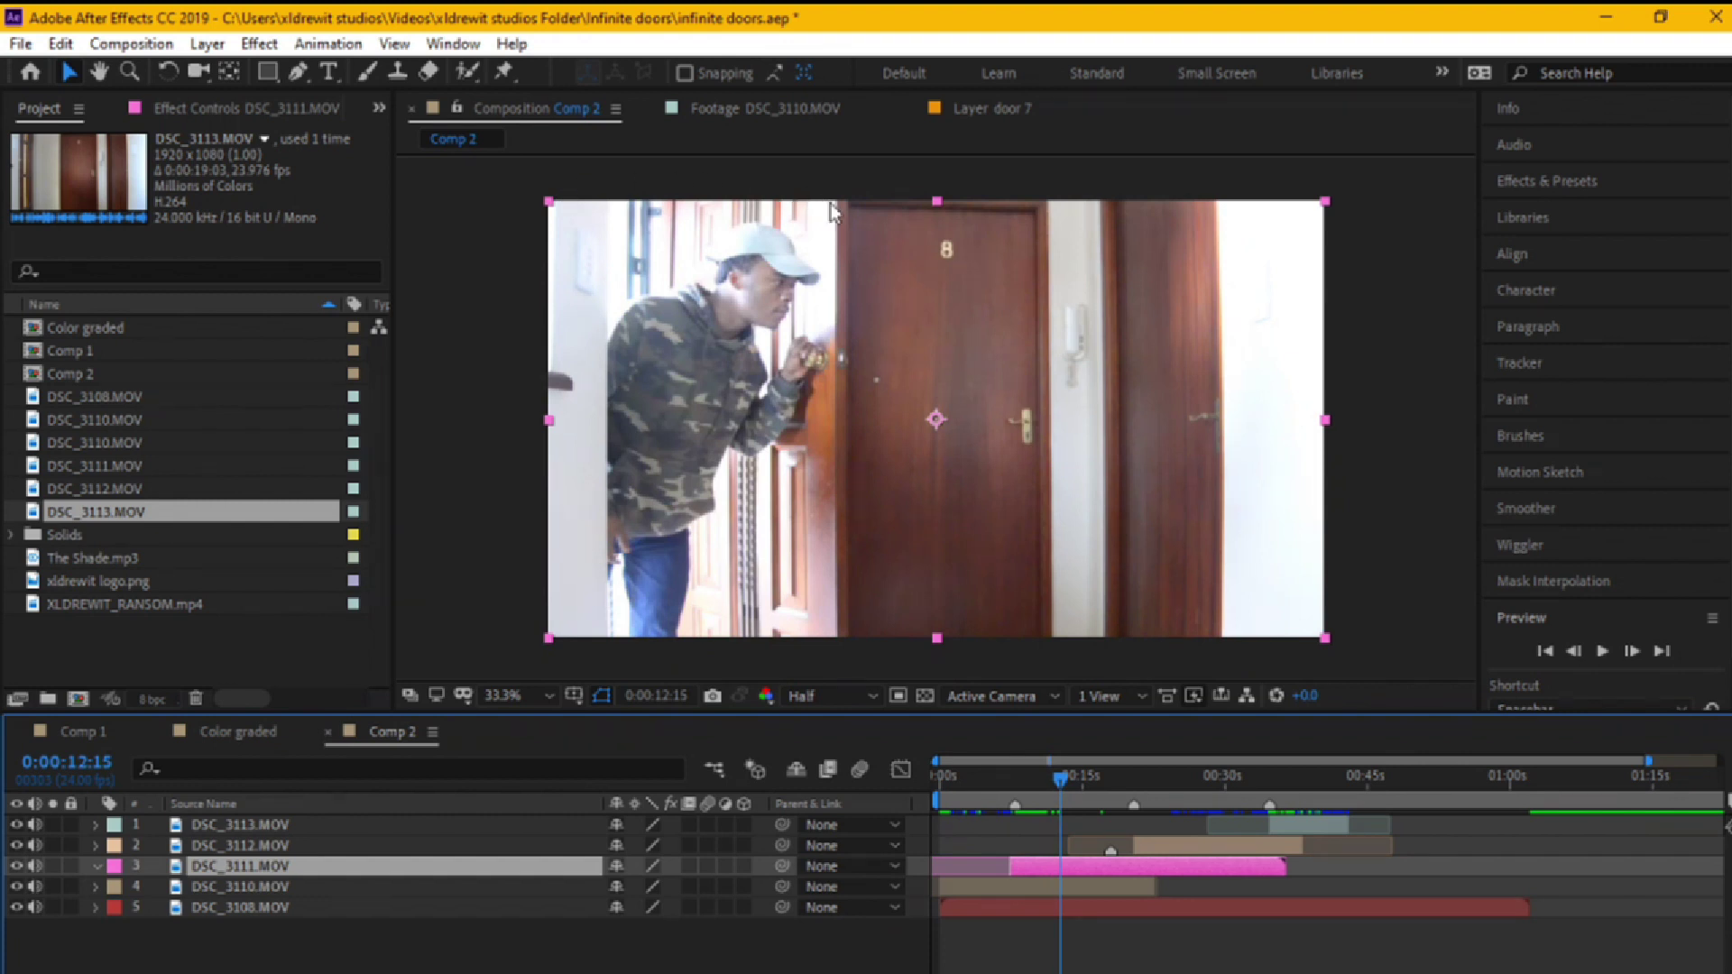
mouse_move(1065, 788)
left_mouse_down()
mouse_move(997, 777)
mouse_move(1058, 790)
left_mouse_up()
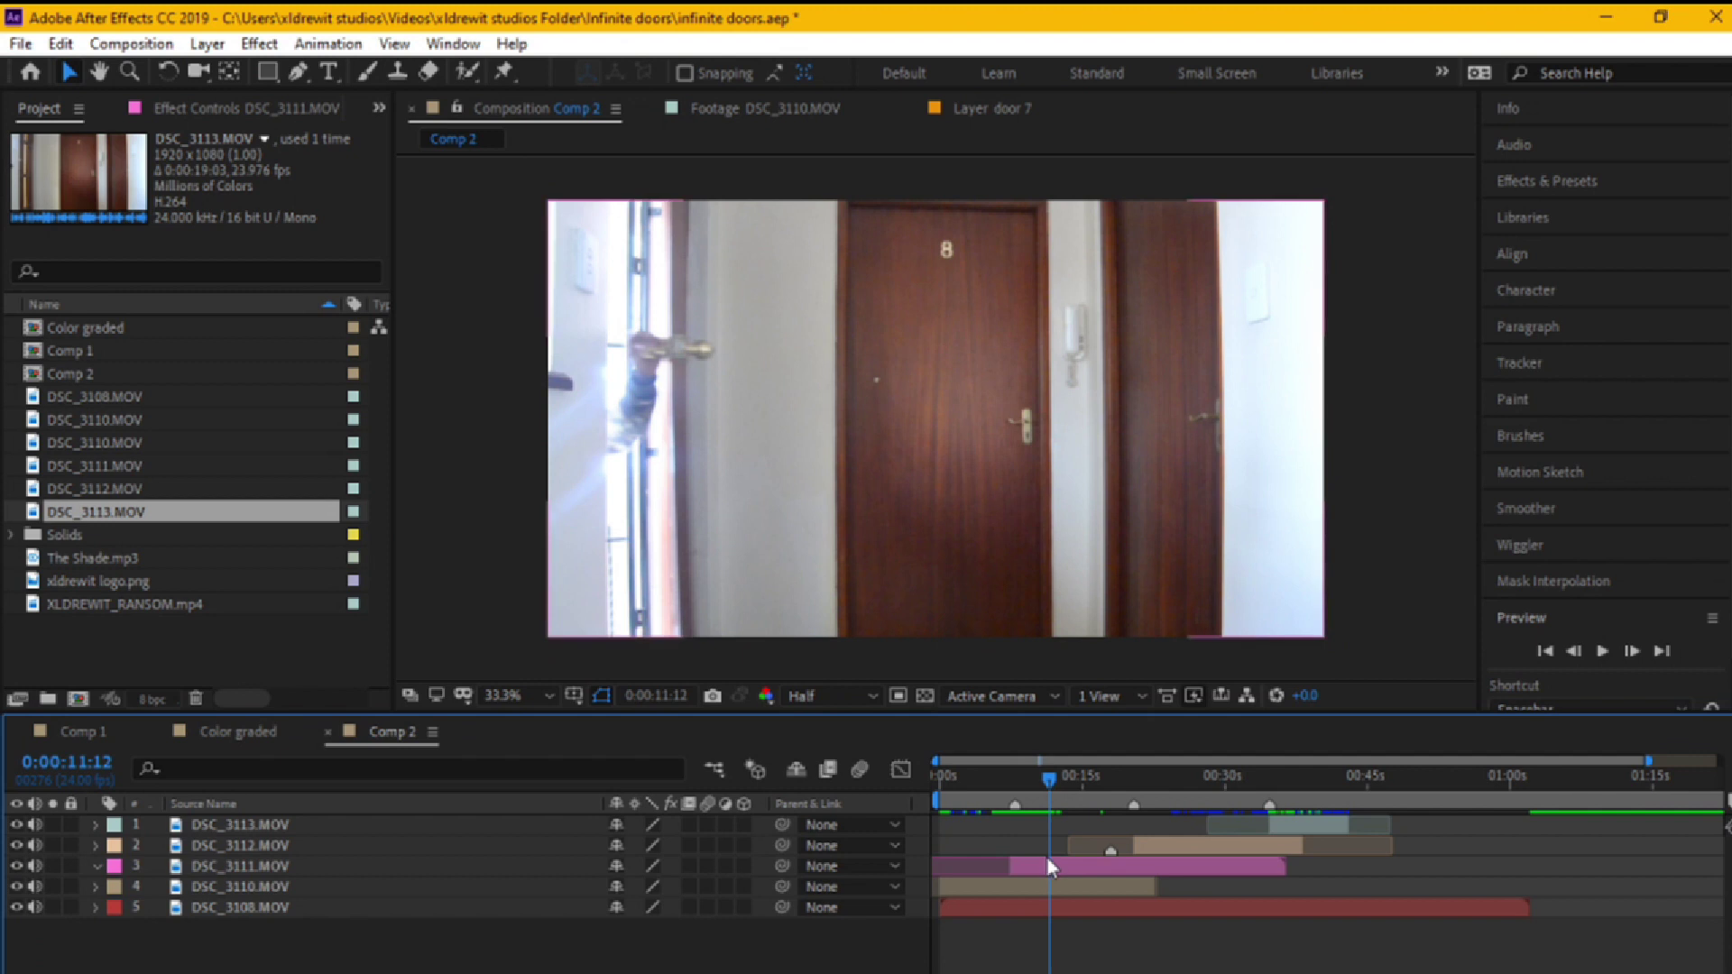
- Draw a closed four-point Pen mask on DSC_3111.MOV around the side door and wall, ending at the central door's frame
left_click(297, 74)
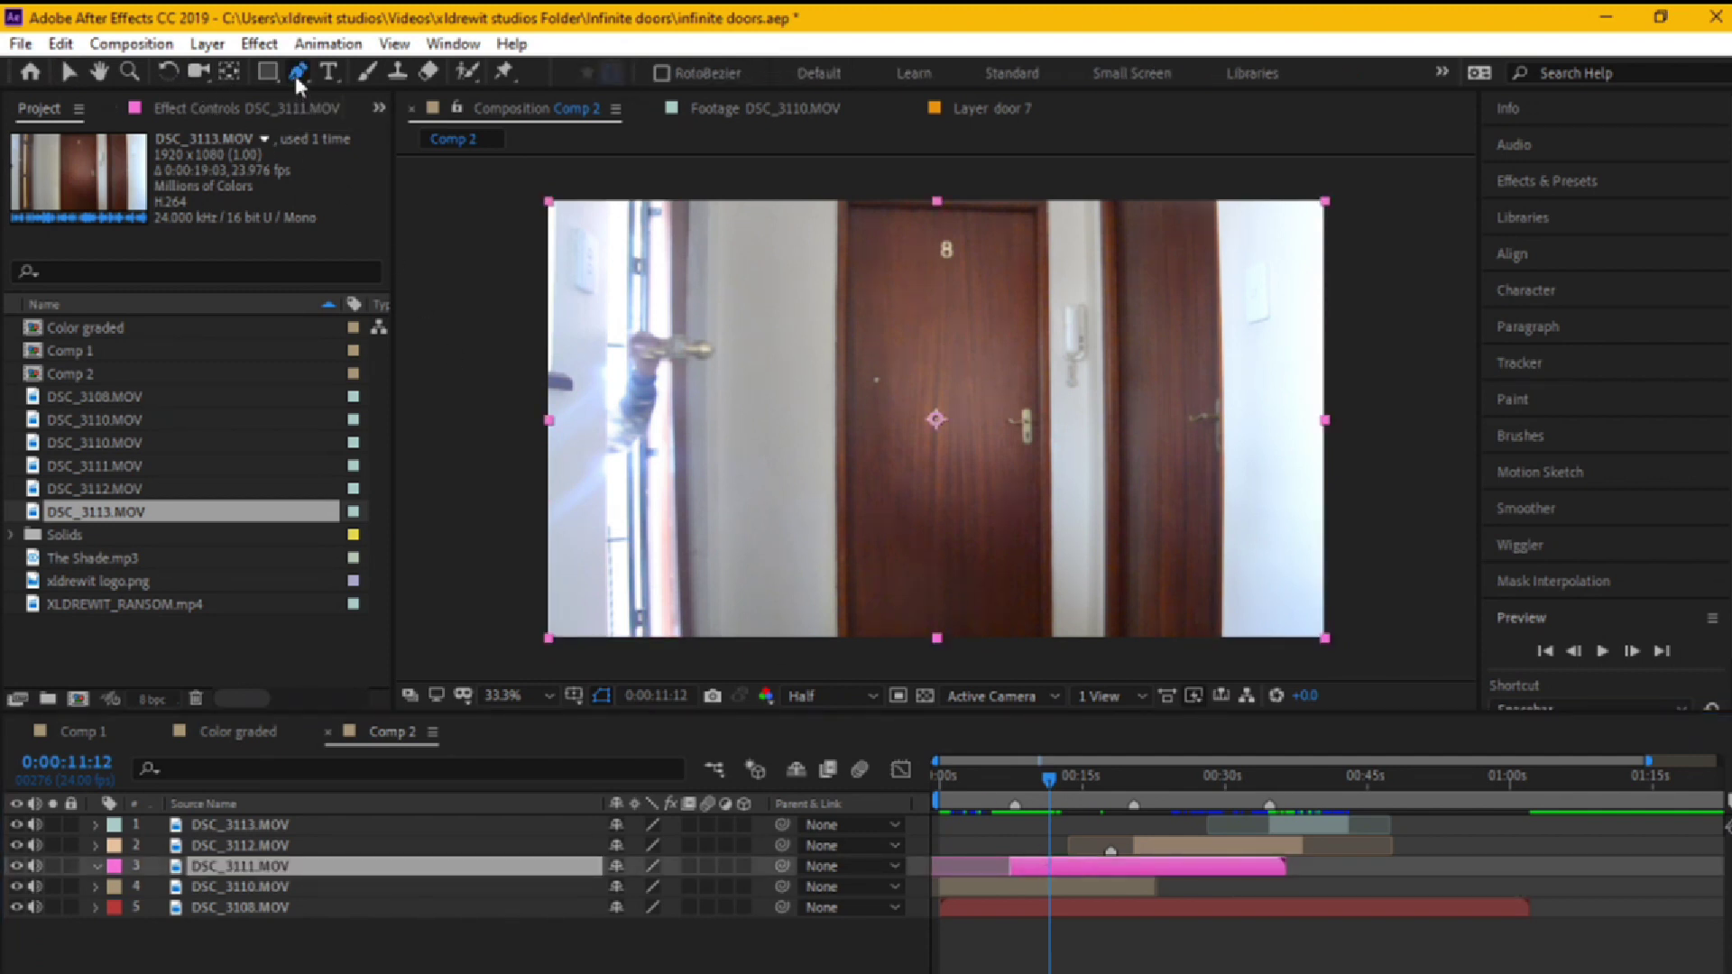
left_click(834, 167)
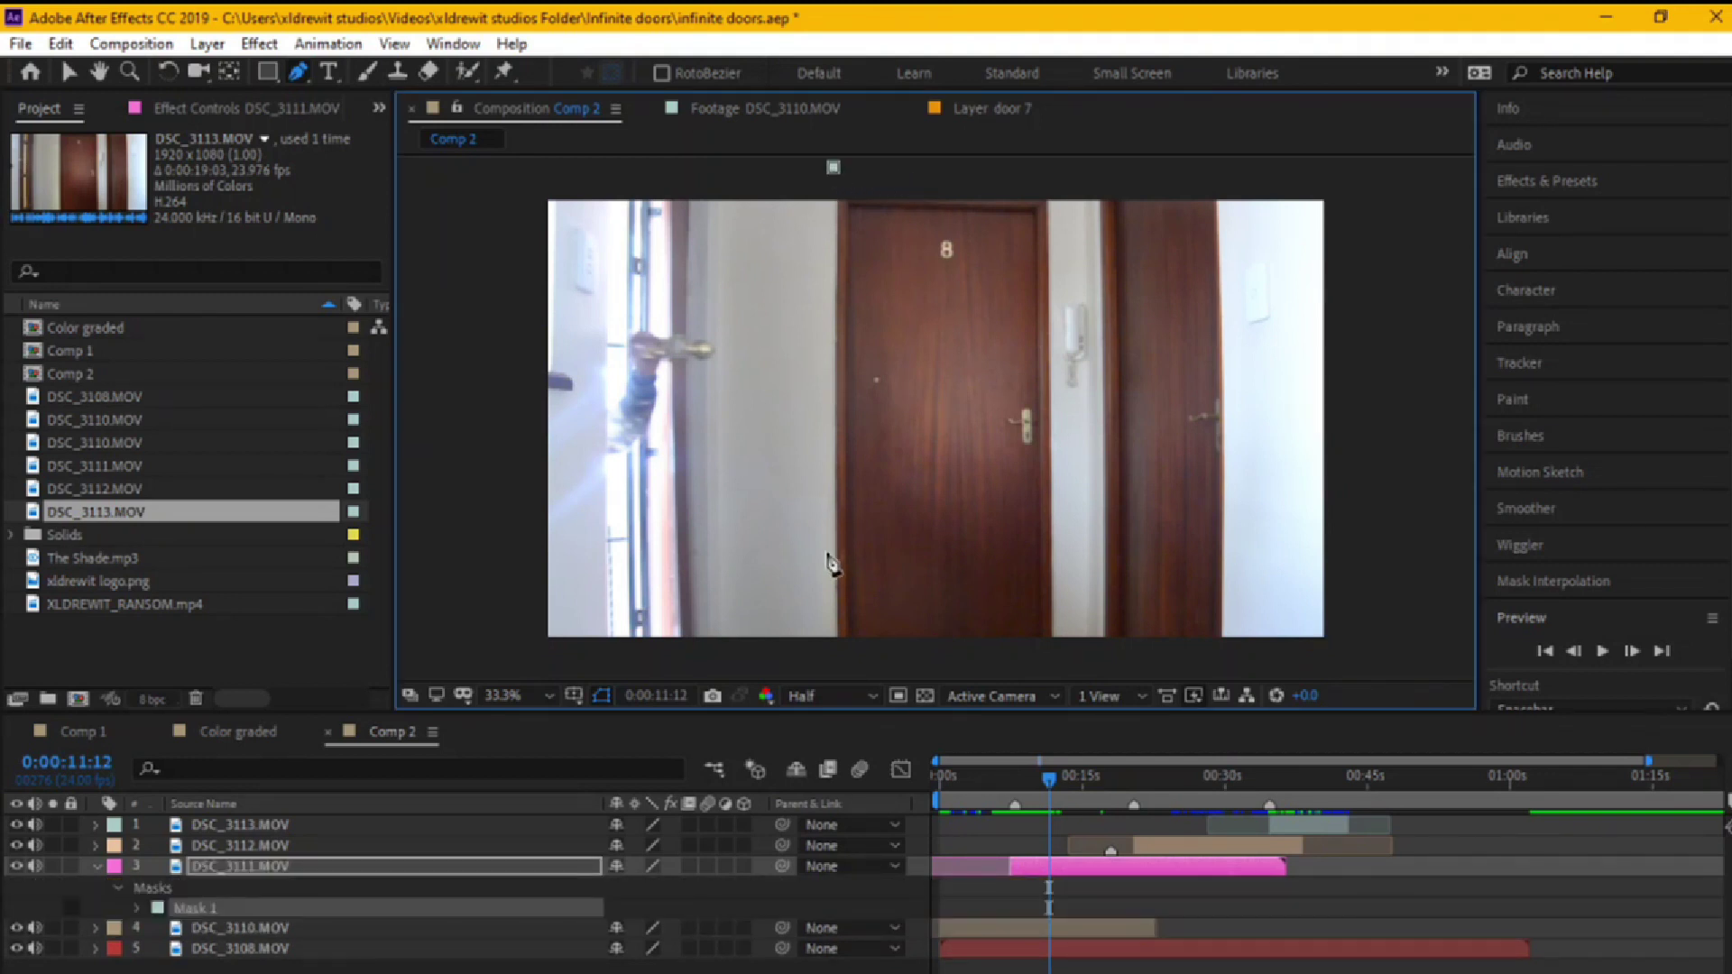
left_click(835, 655)
left_click(522, 654)
left_click(518, 175)
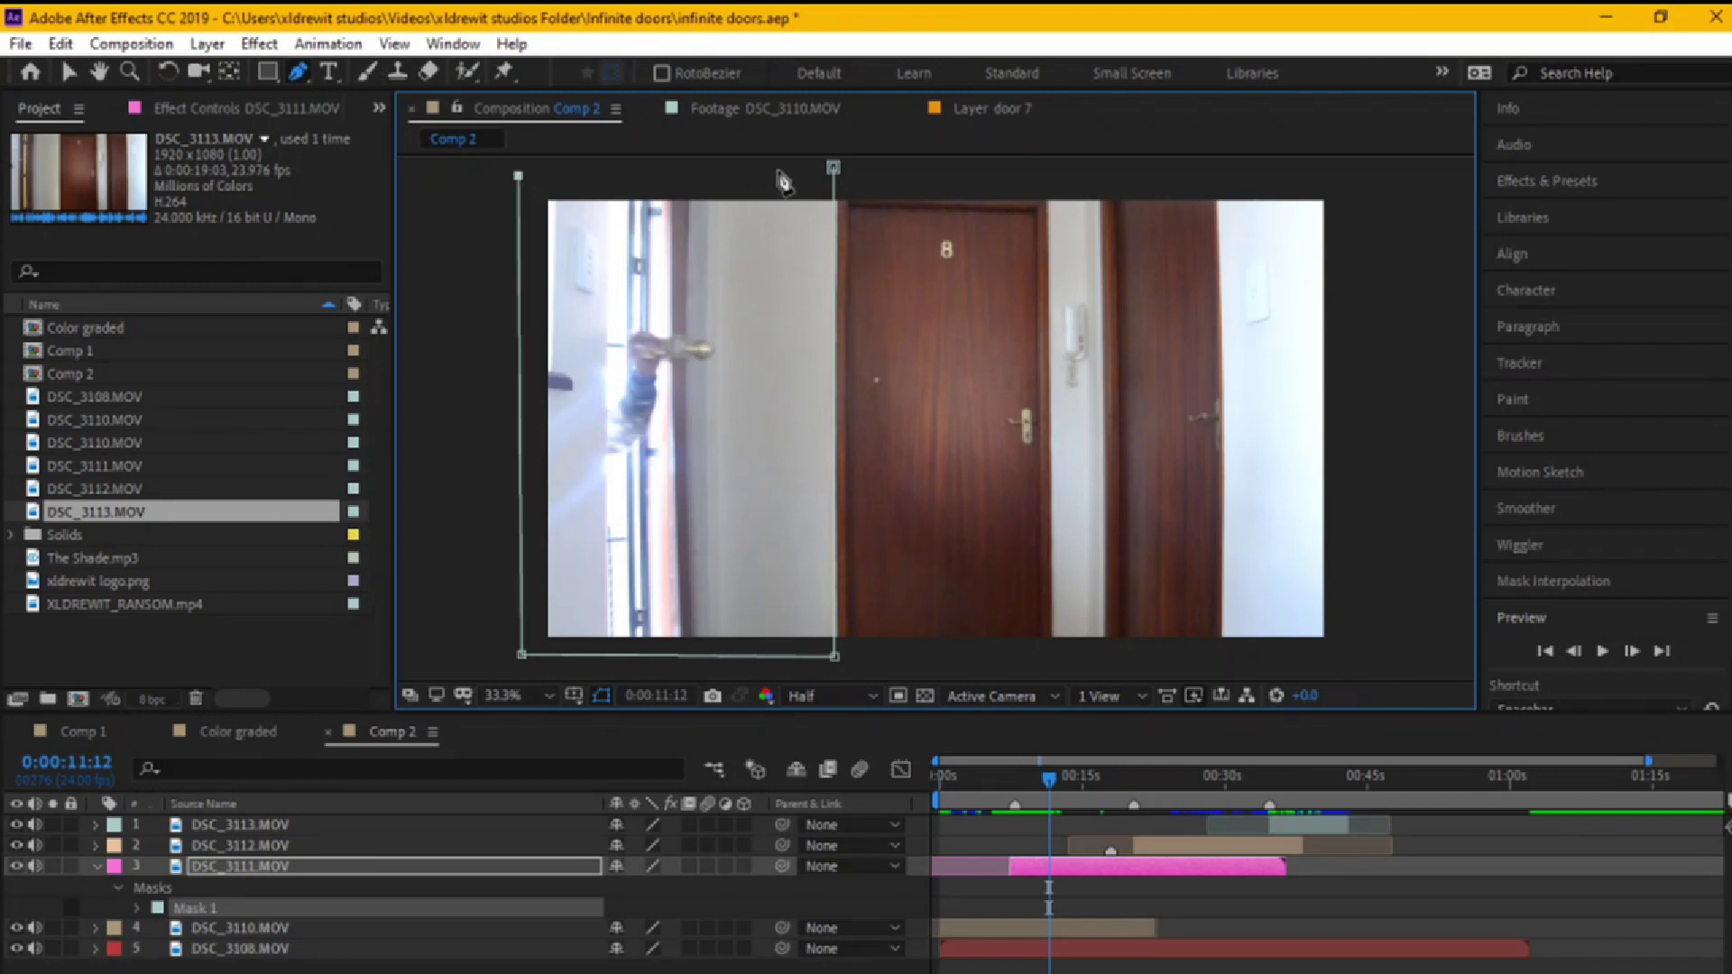
left_click(834, 167)
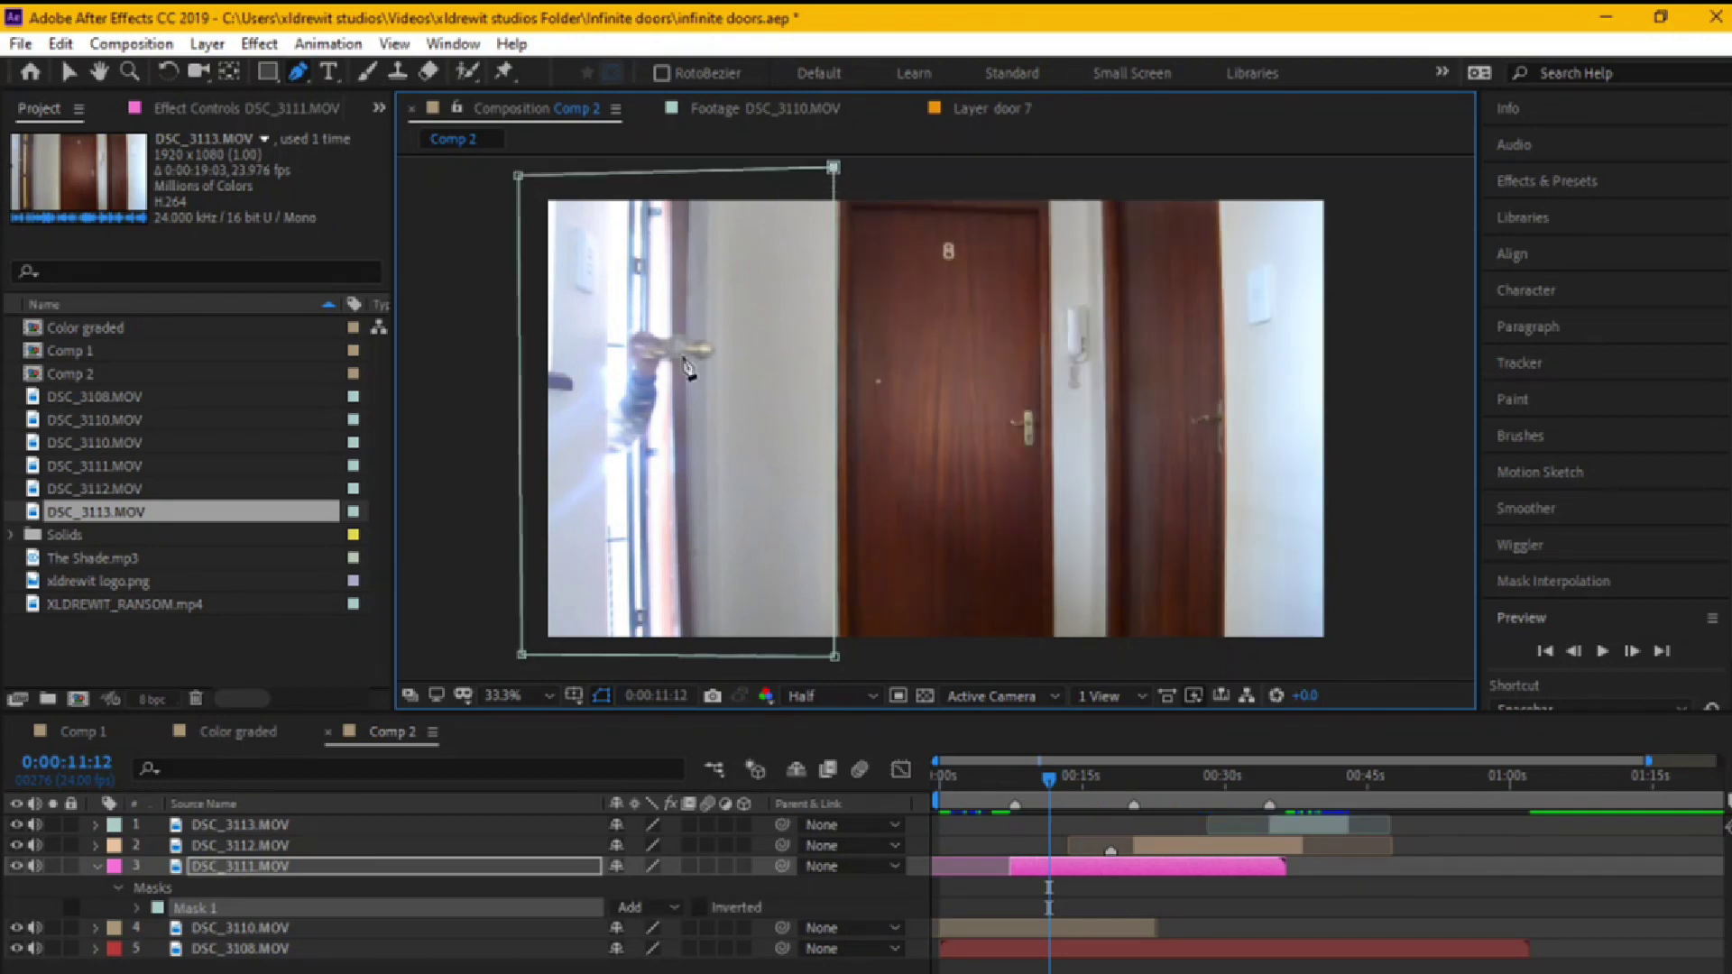
- Set the Mask Feather of Mask 1 on DSC_3111.MOV to 13 pixels and deselect the layer
key("f")
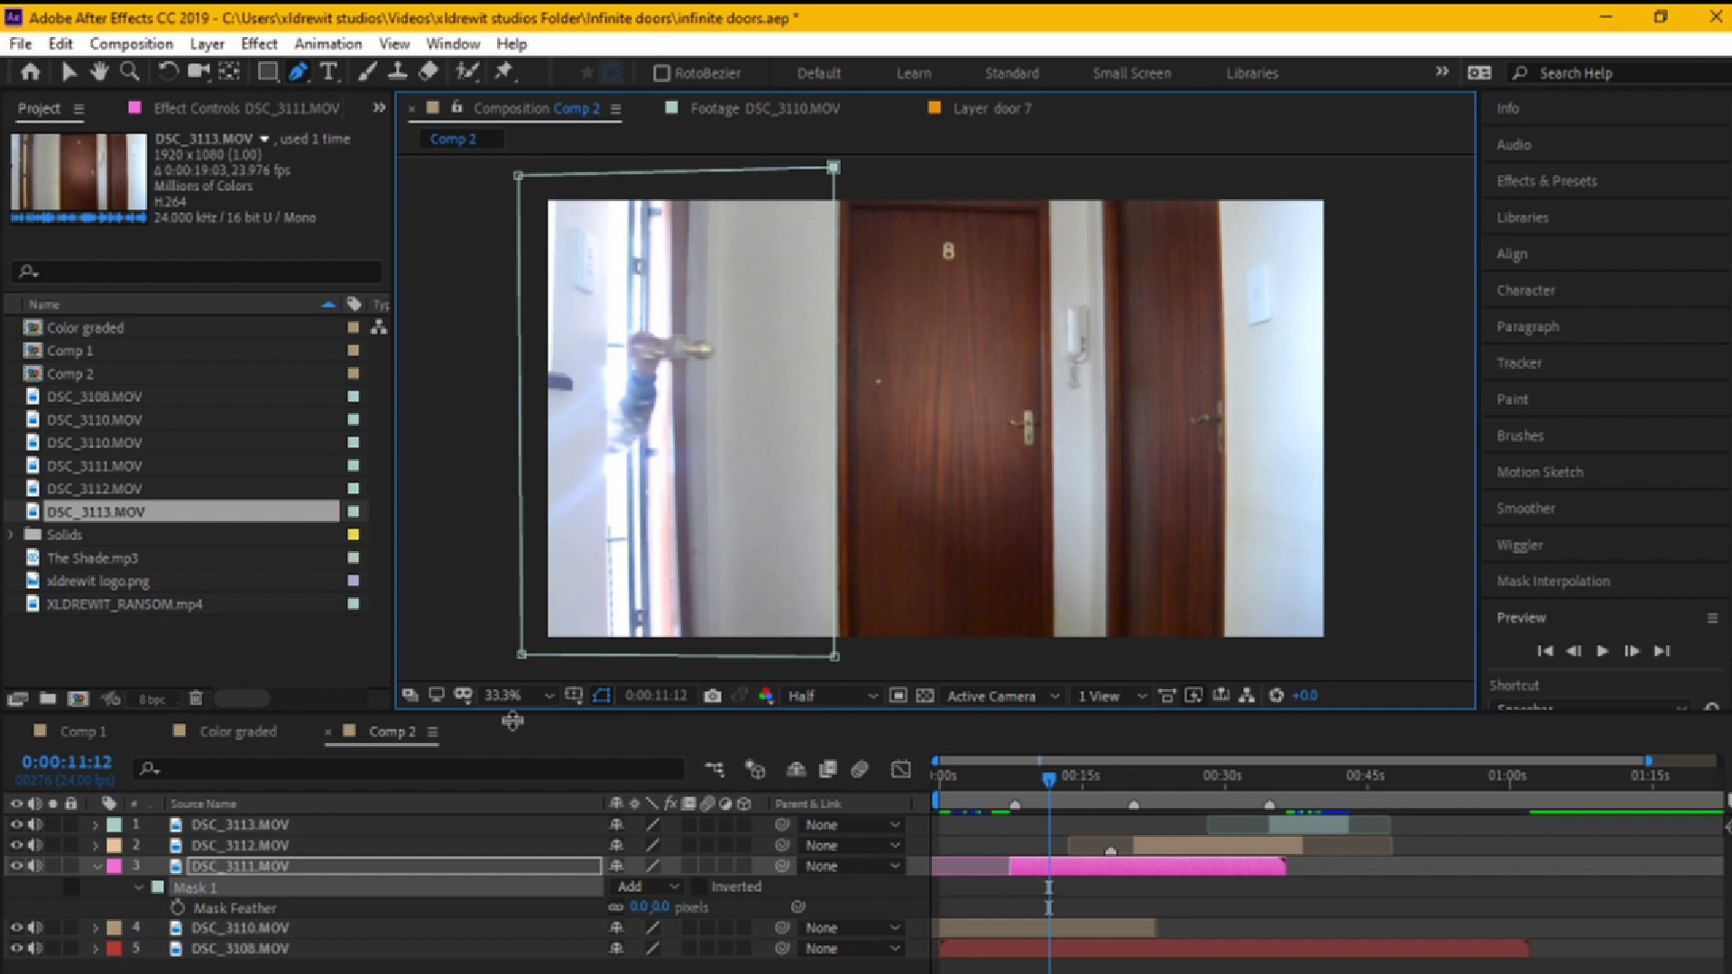
left_click_drag(668, 908, 678, 908)
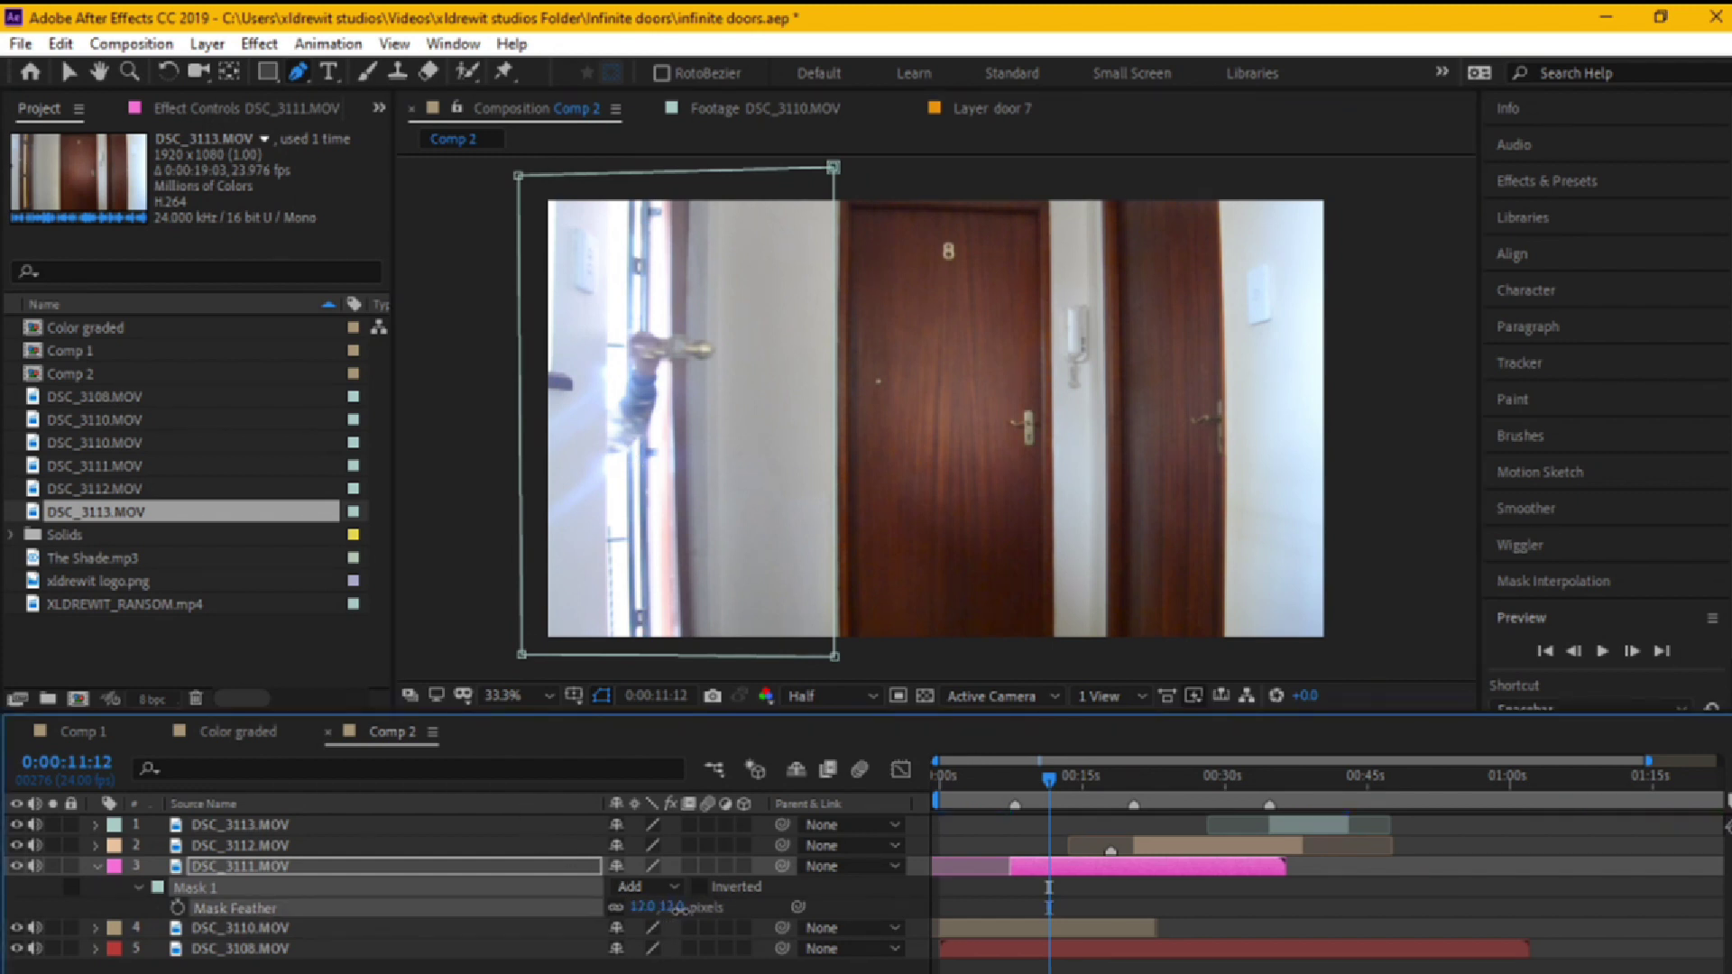
key("F2")
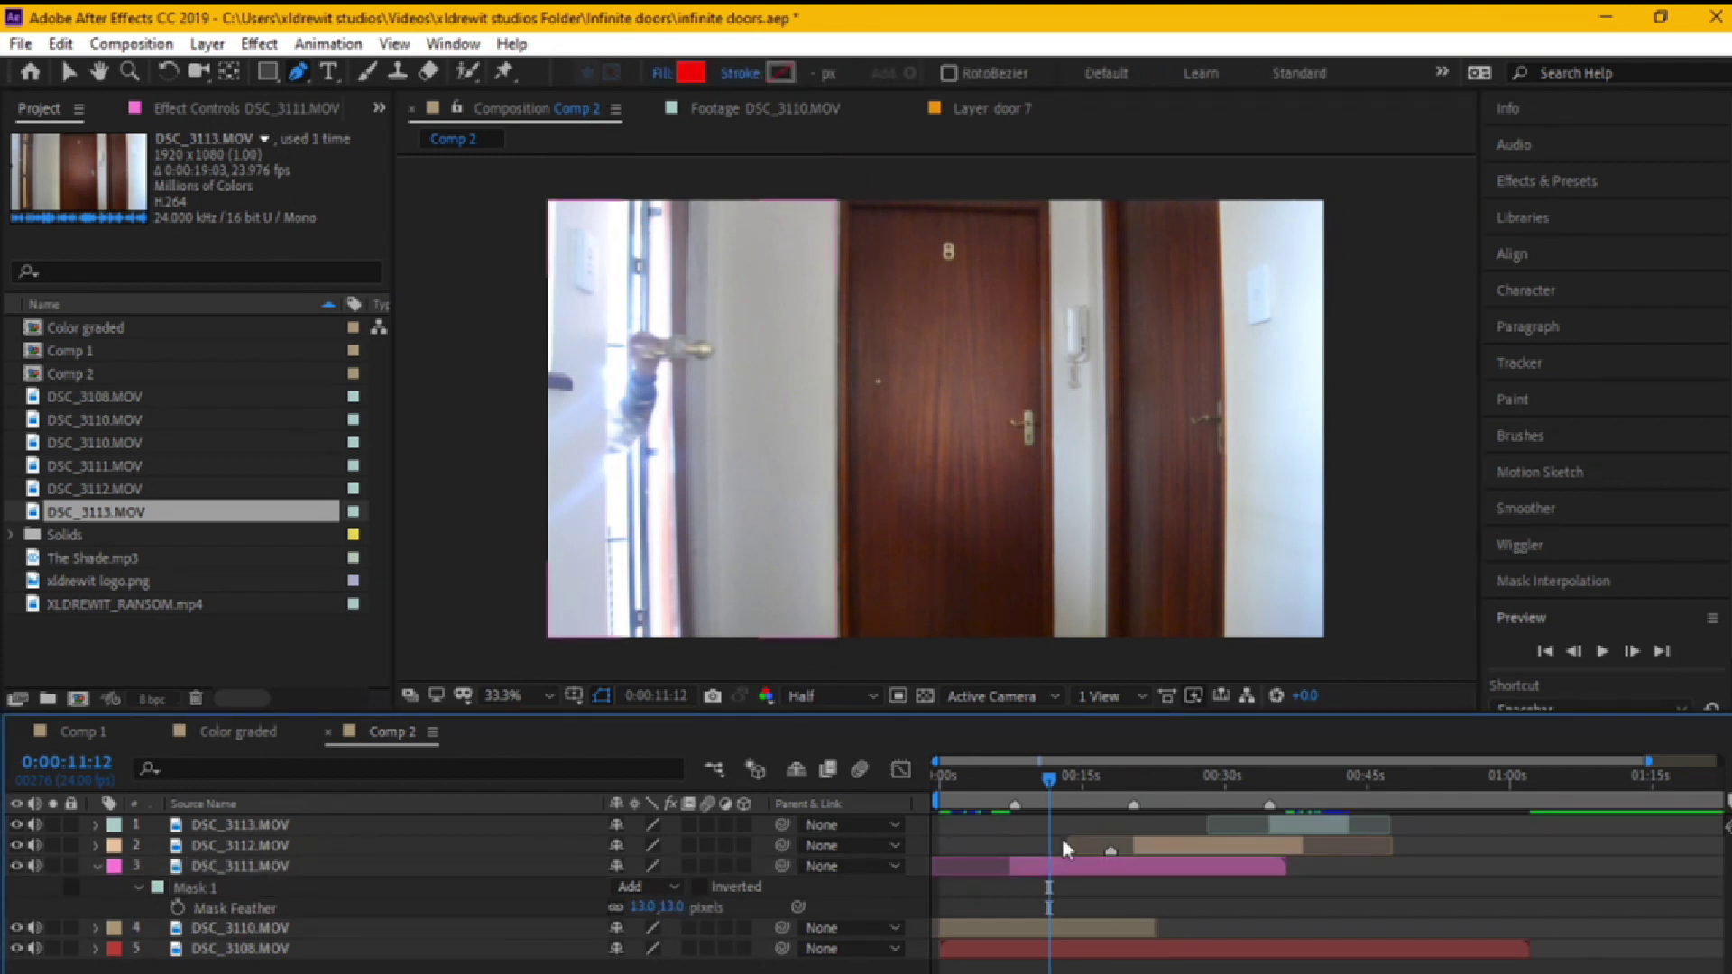
- Slide the DSC_3111.MOV clip earlier so it starts at about 0:00:04, and place the playhead at 0:00:08:16
mouse_move(1052, 778)
left_mouse_down()
mouse_move(996, 781)
mouse_move(1062, 792)
mouse_move(1001, 787)
mouse_move(1020, 787)
left_mouse_up()
left_click(1049, 868)
left_click(1050, 870)
left_click_drag(1039, 868, 1005, 863)
mouse_move(1023, 796)
left_mouse_down()
mouse_move(1045, 795)
mouse_move(1025, 801)
left_mouse_up()
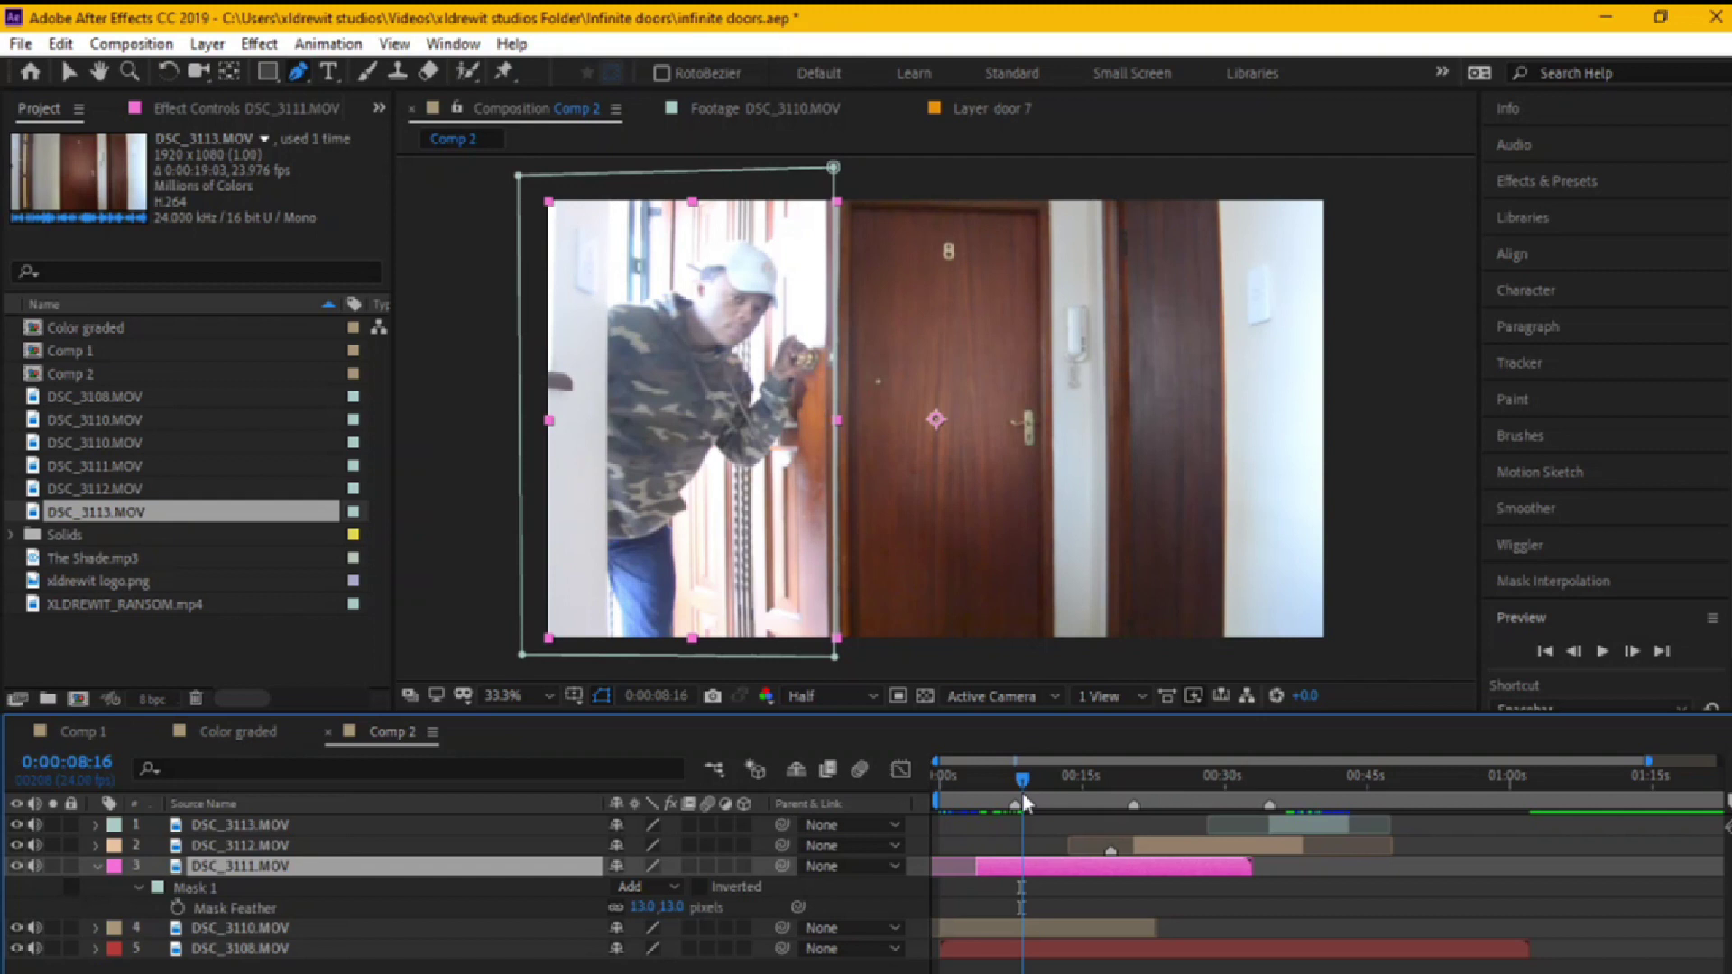
left_click(1020, 815)
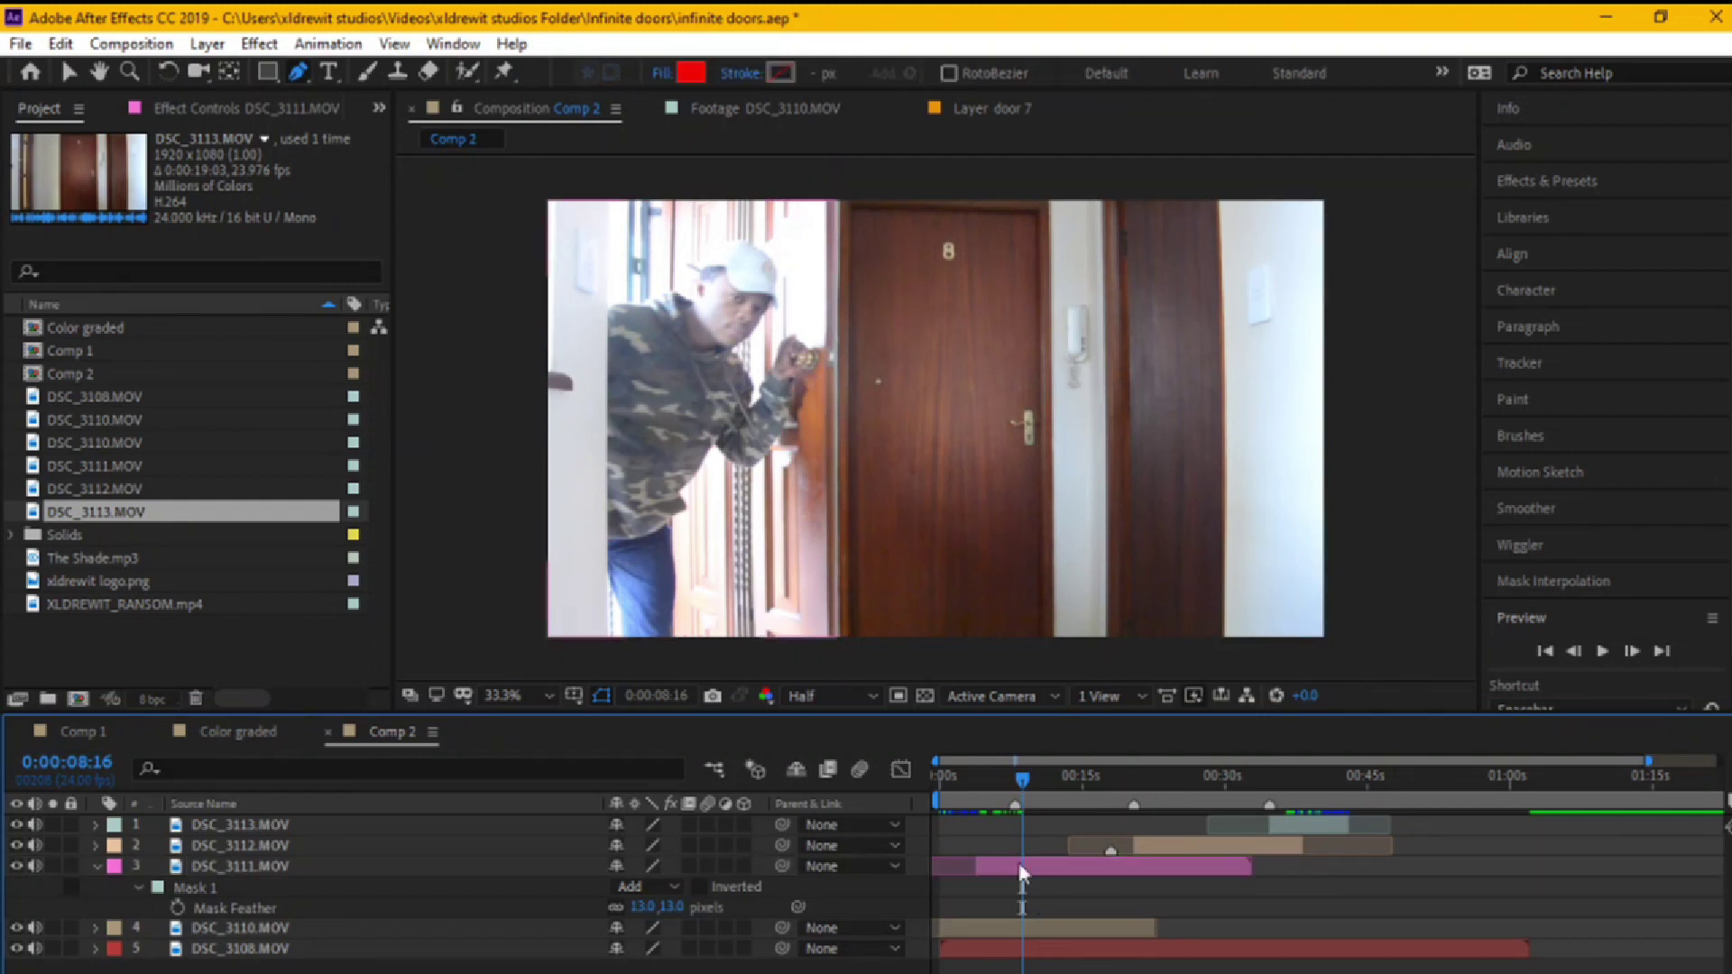
left_click(804, 532)
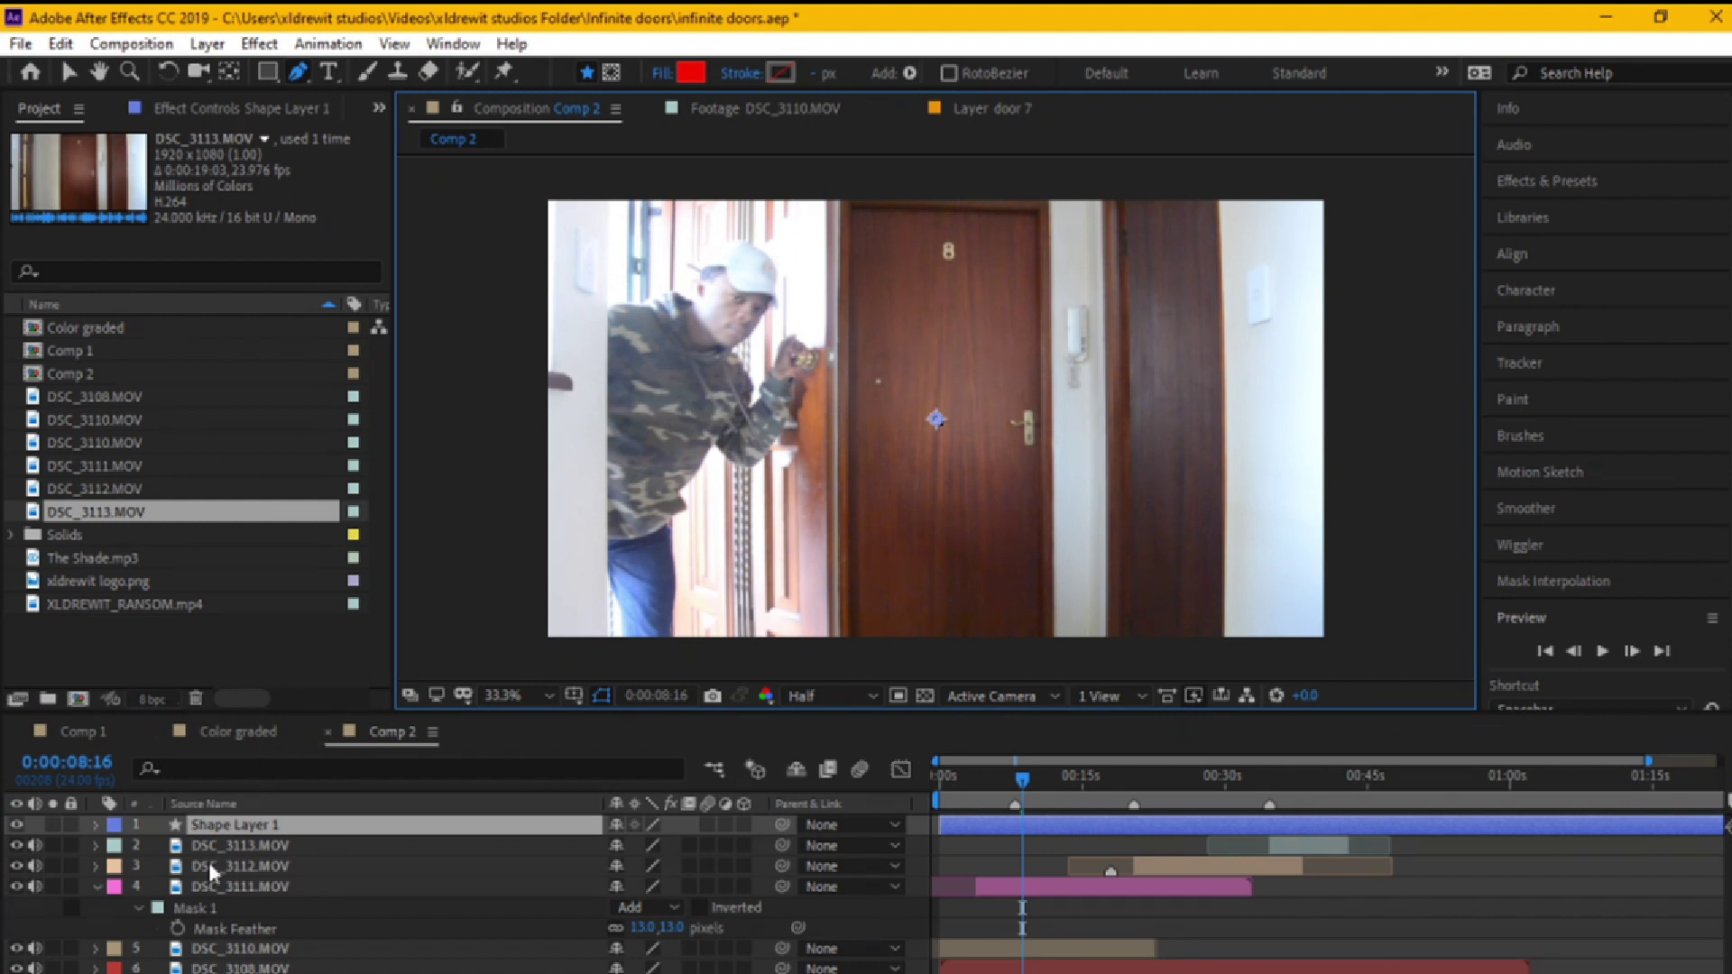
left_click(995, 888)
left_click(334, 824)
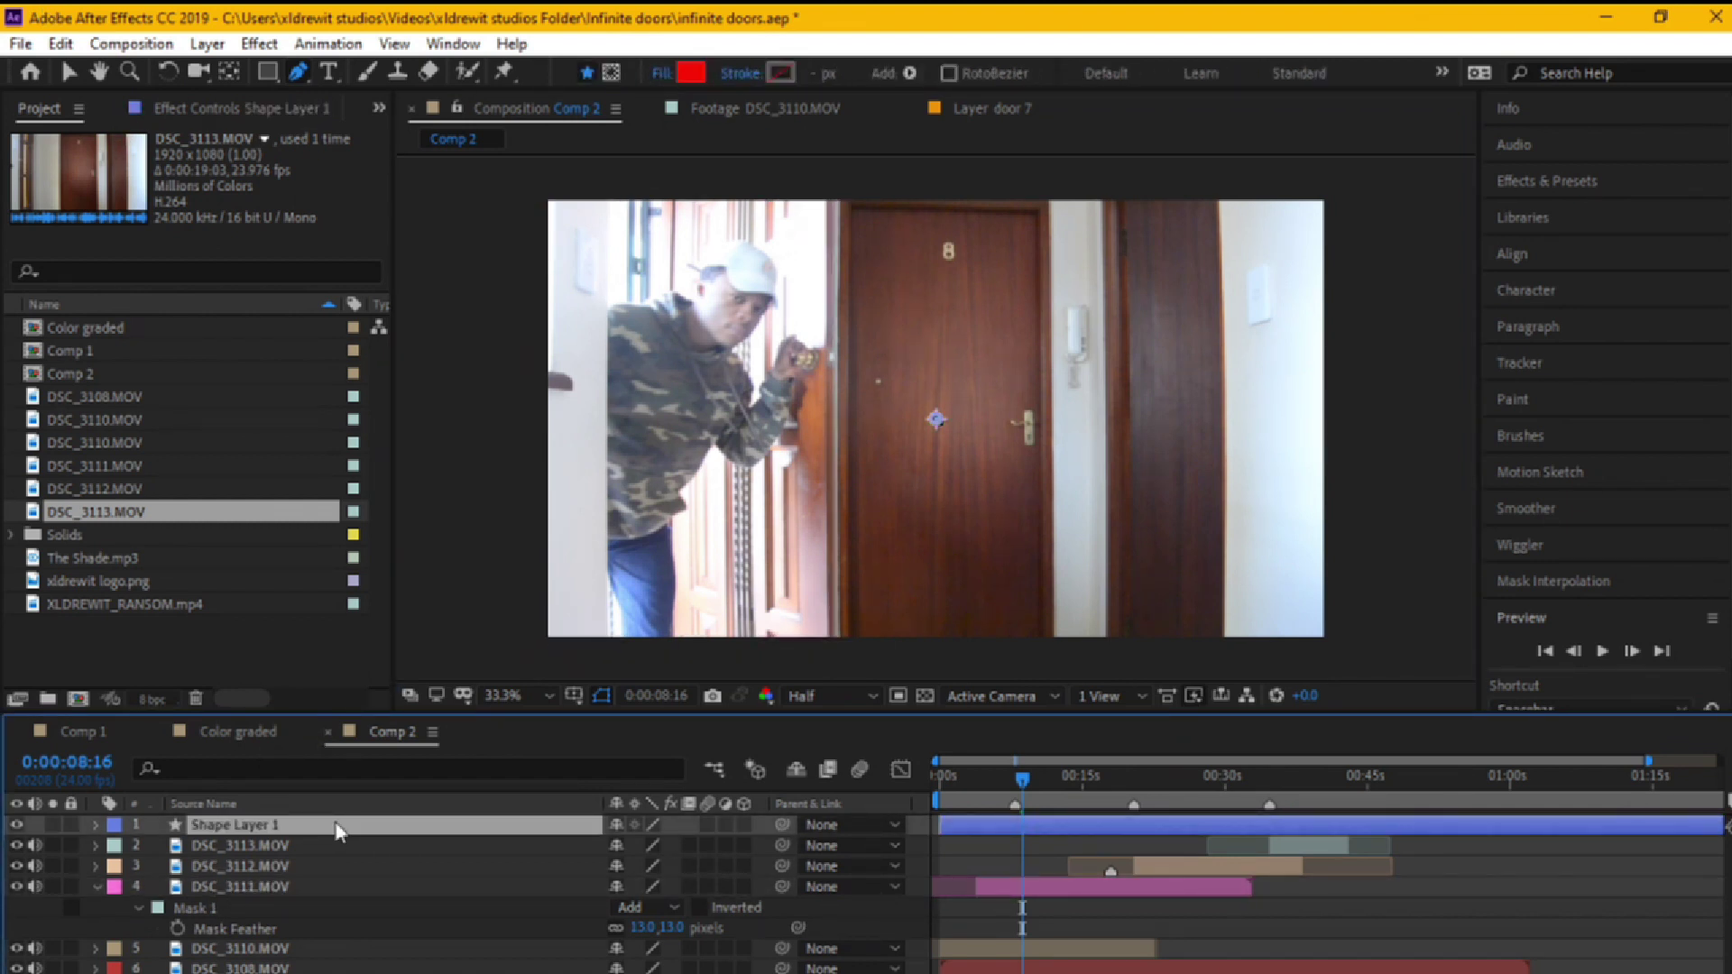
key("Delete")
- Shift the whole of Mask 1 on DSC_3111.MOV slightly to the right so it covers the edge of the opened door
left_click(273, 874)
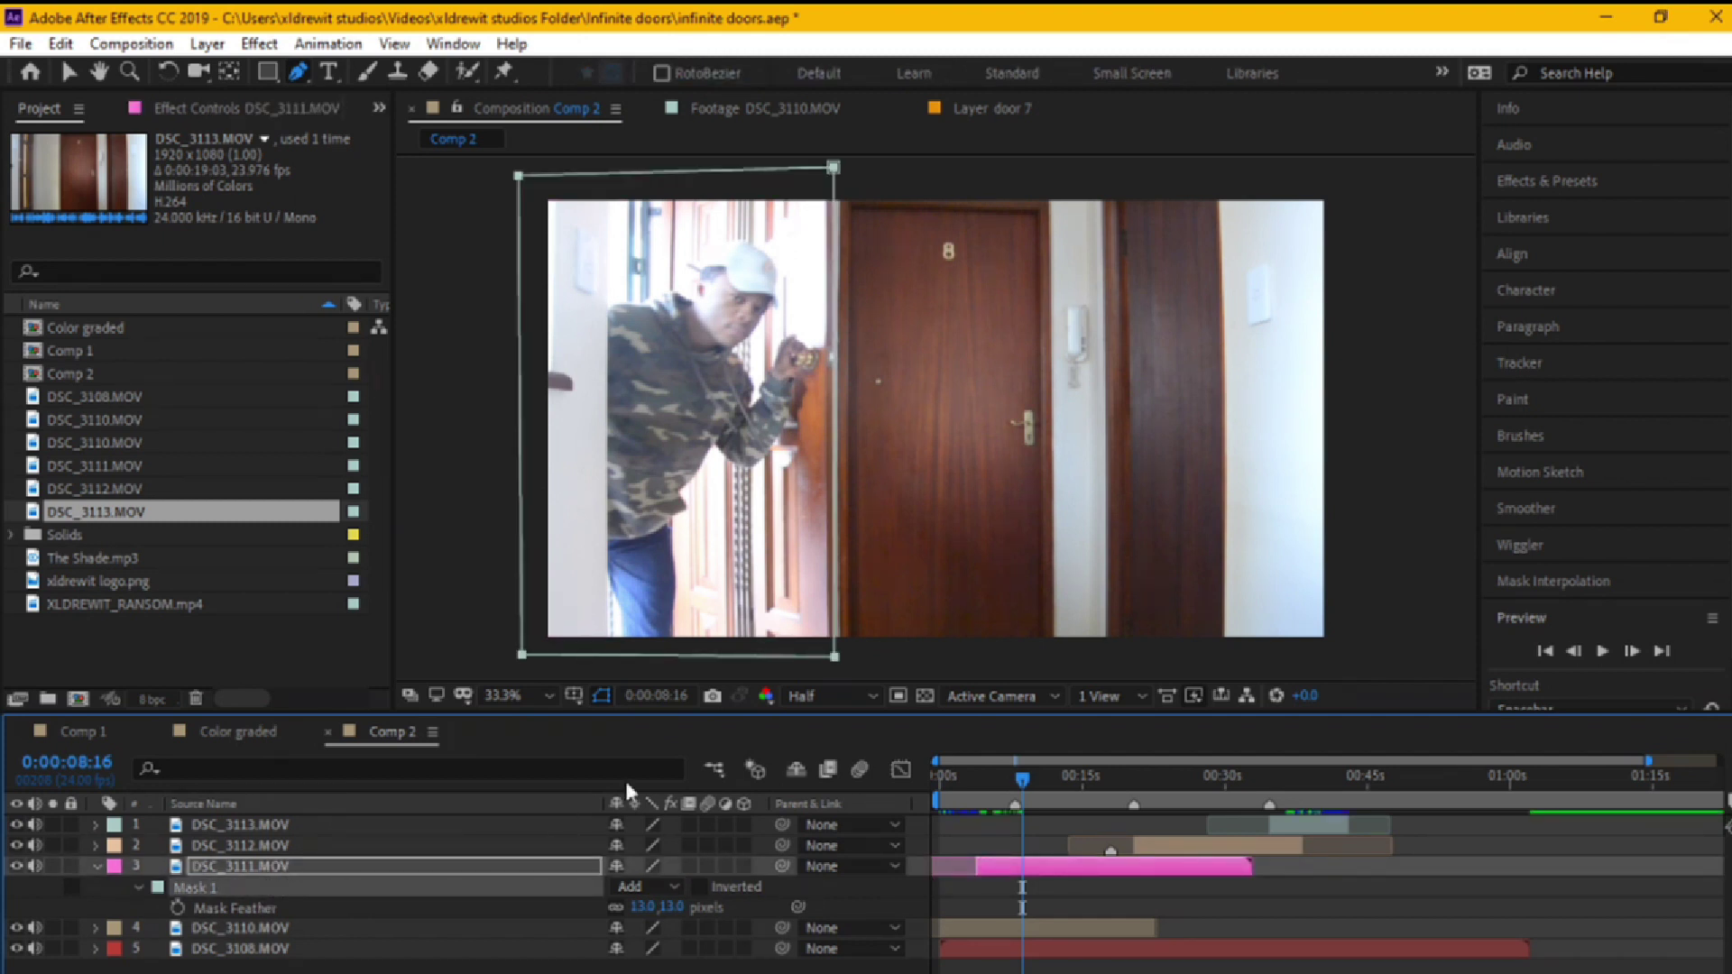
left_click_drag(838, 663, 857, 664)
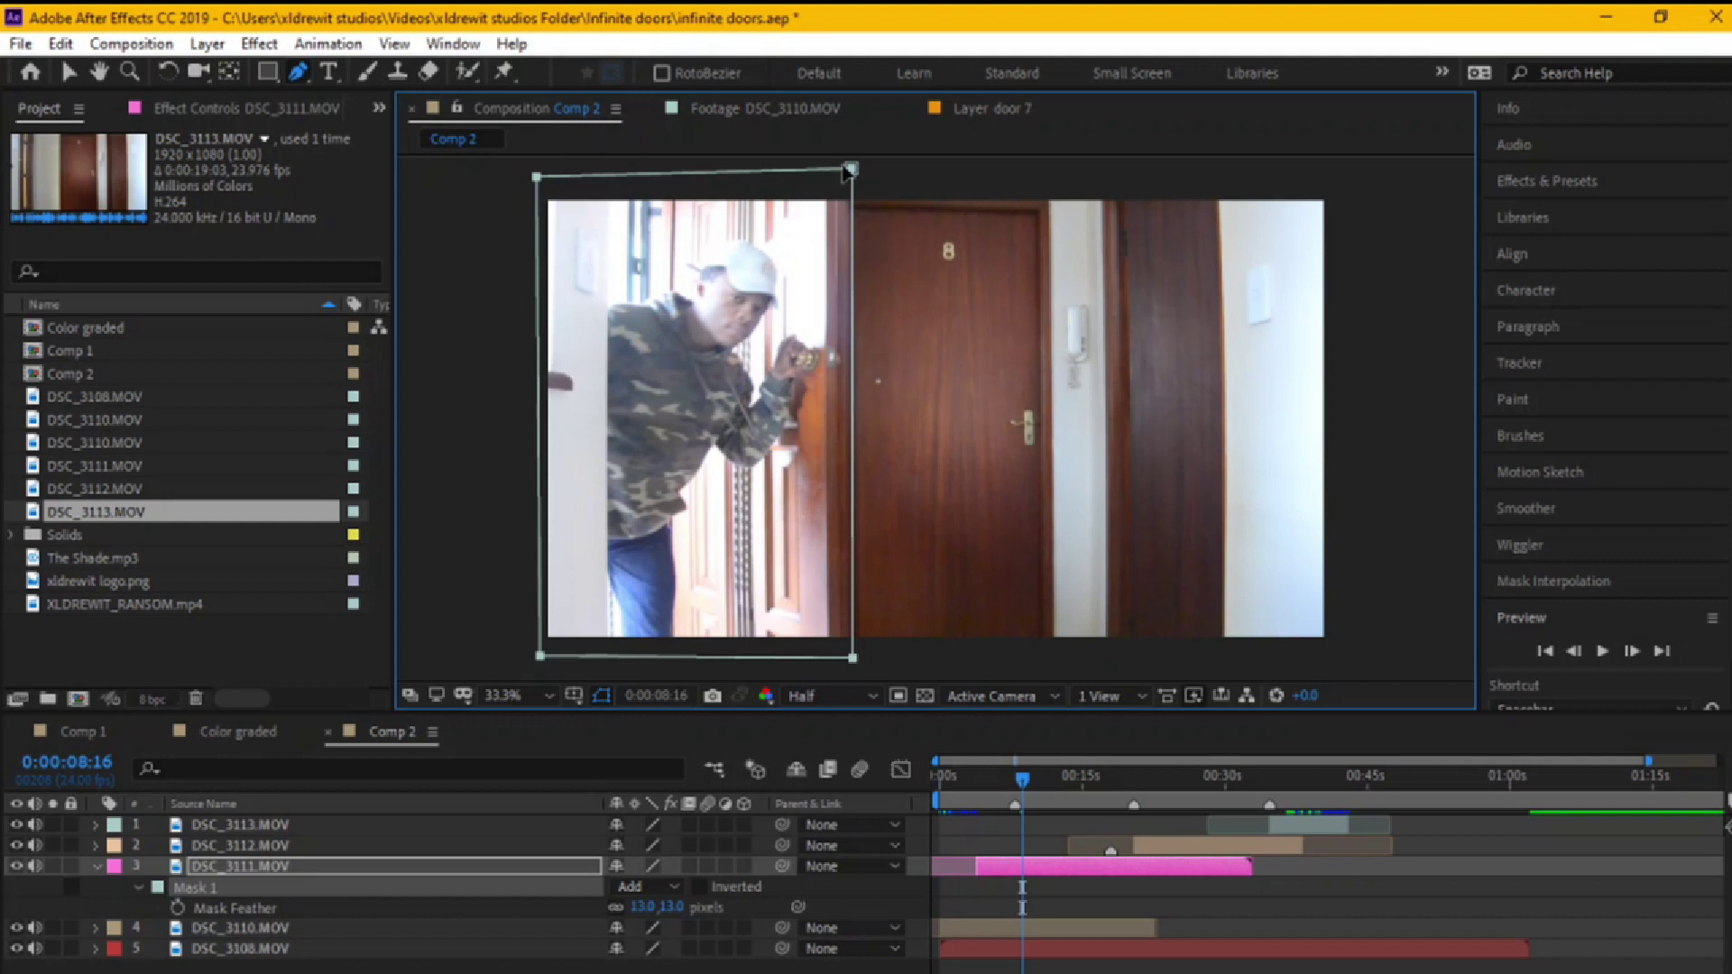
left_click_drag(851, 171, 859, 184)
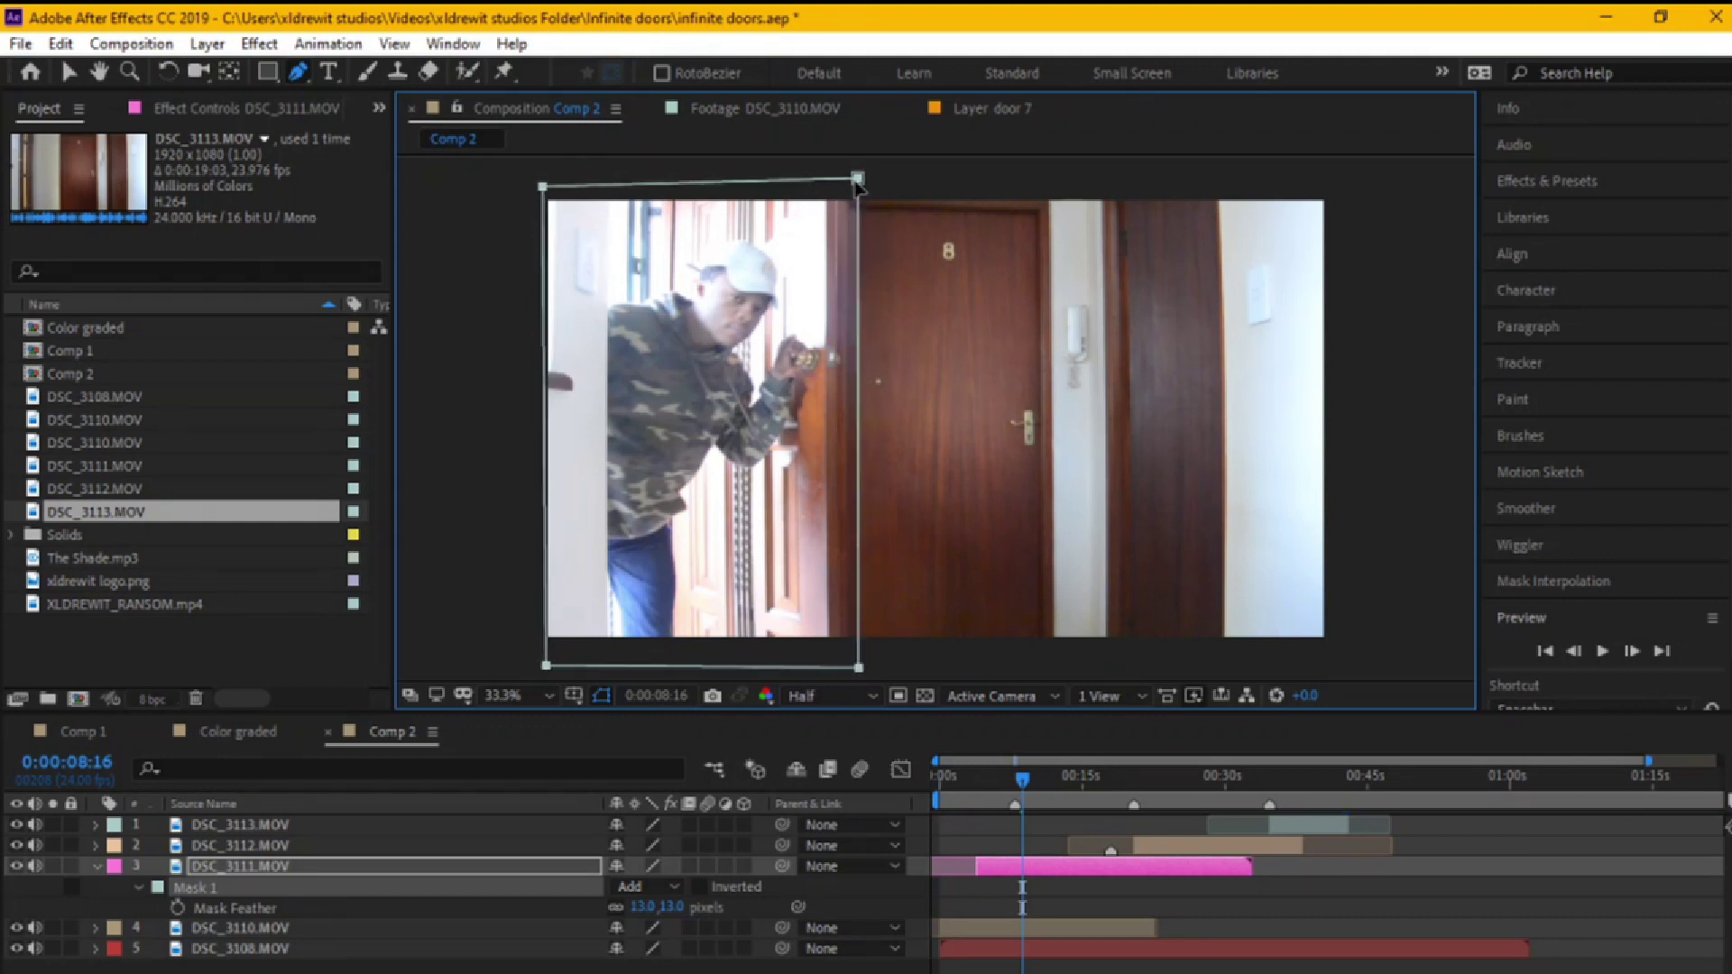
- Try widening Mask 1 with an added point near its lower right corner and a shifted upper right corner, check it, and undo the reshaping
left_click(266, 868)
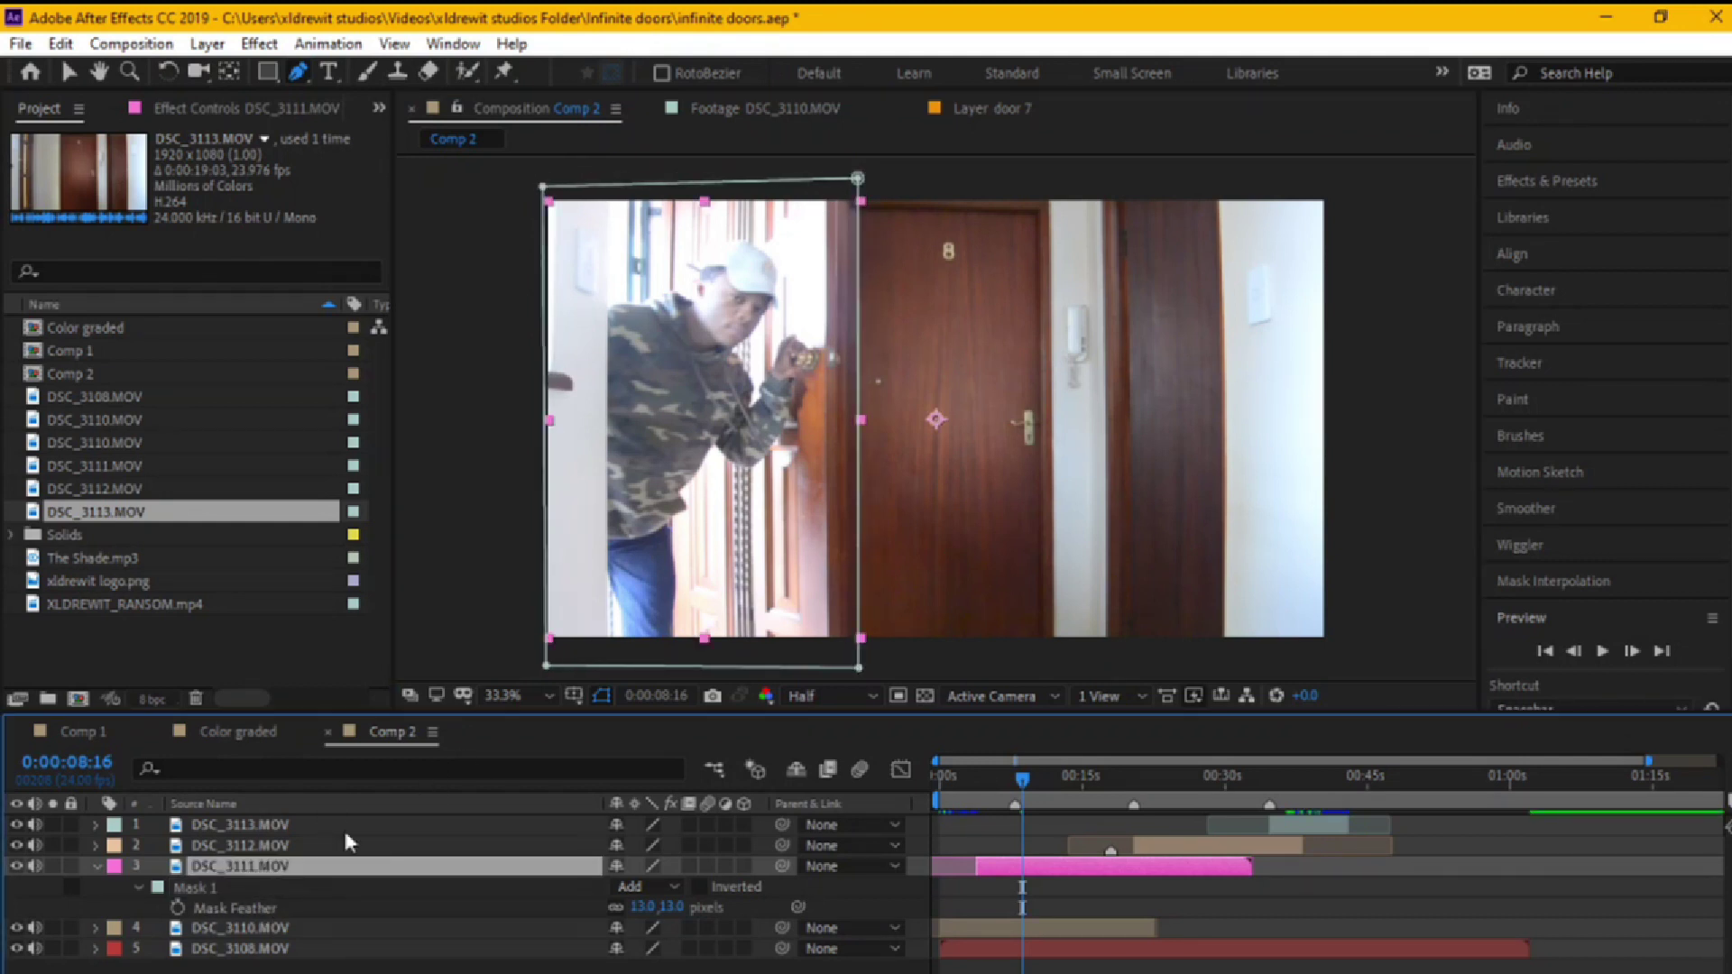
left_click_drag(859, 638, 925, 659)
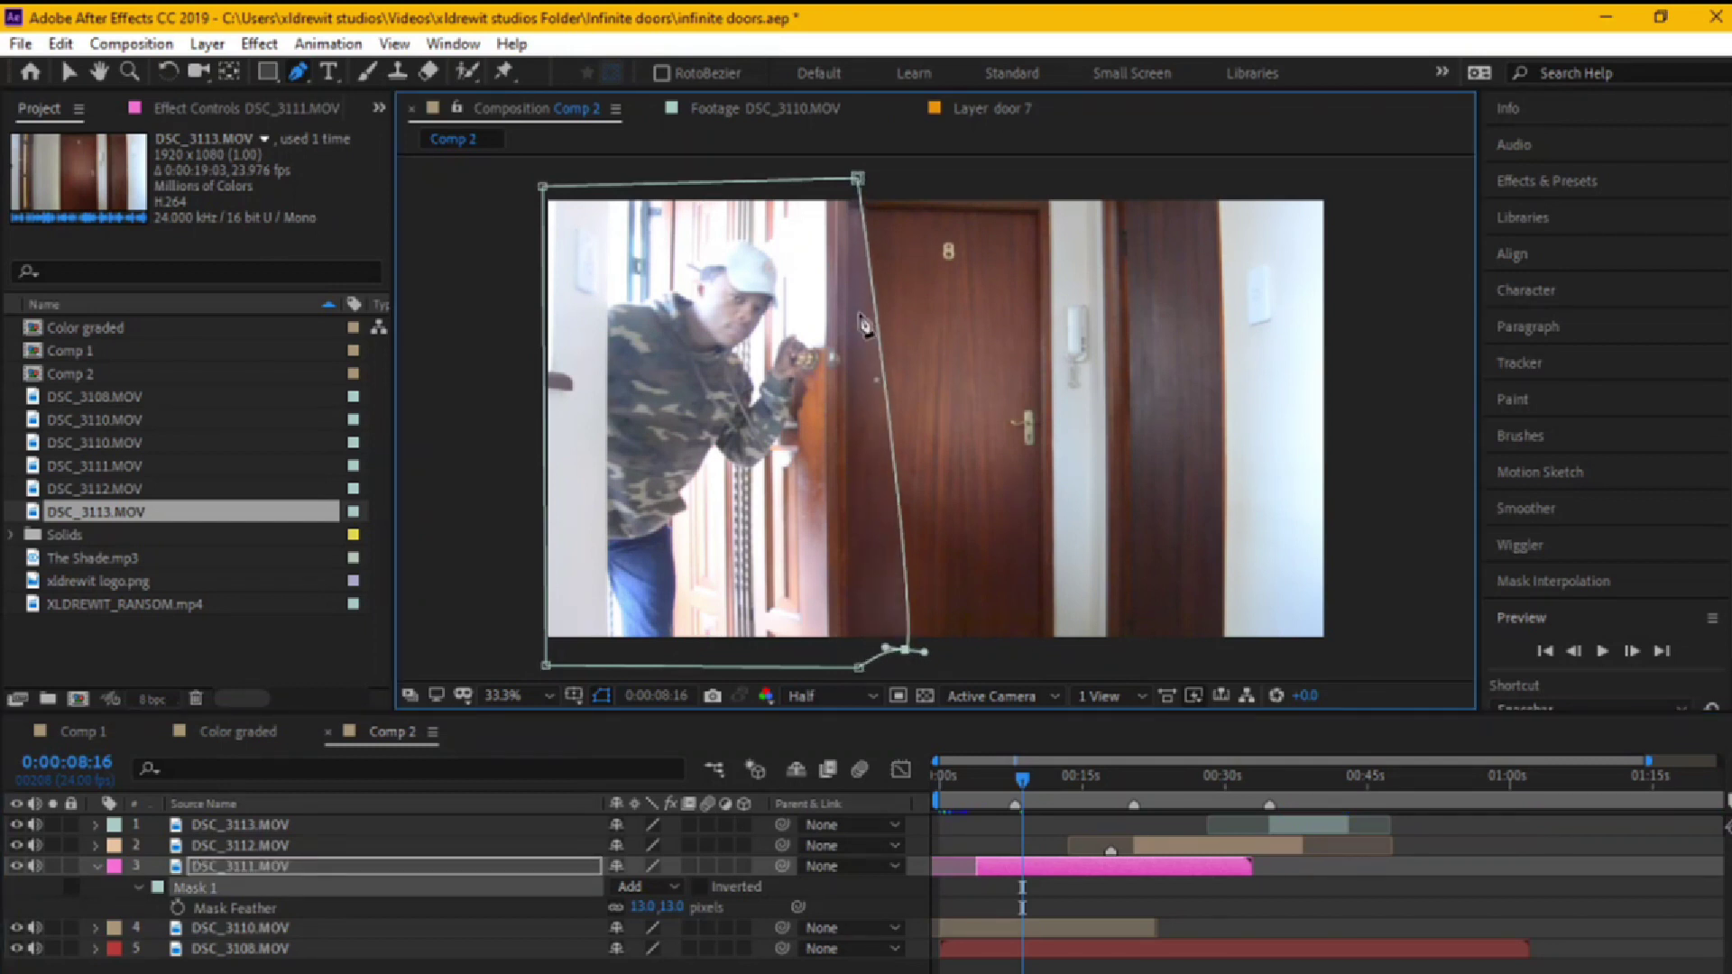
left_click_drag(858, 178, 891, 168)
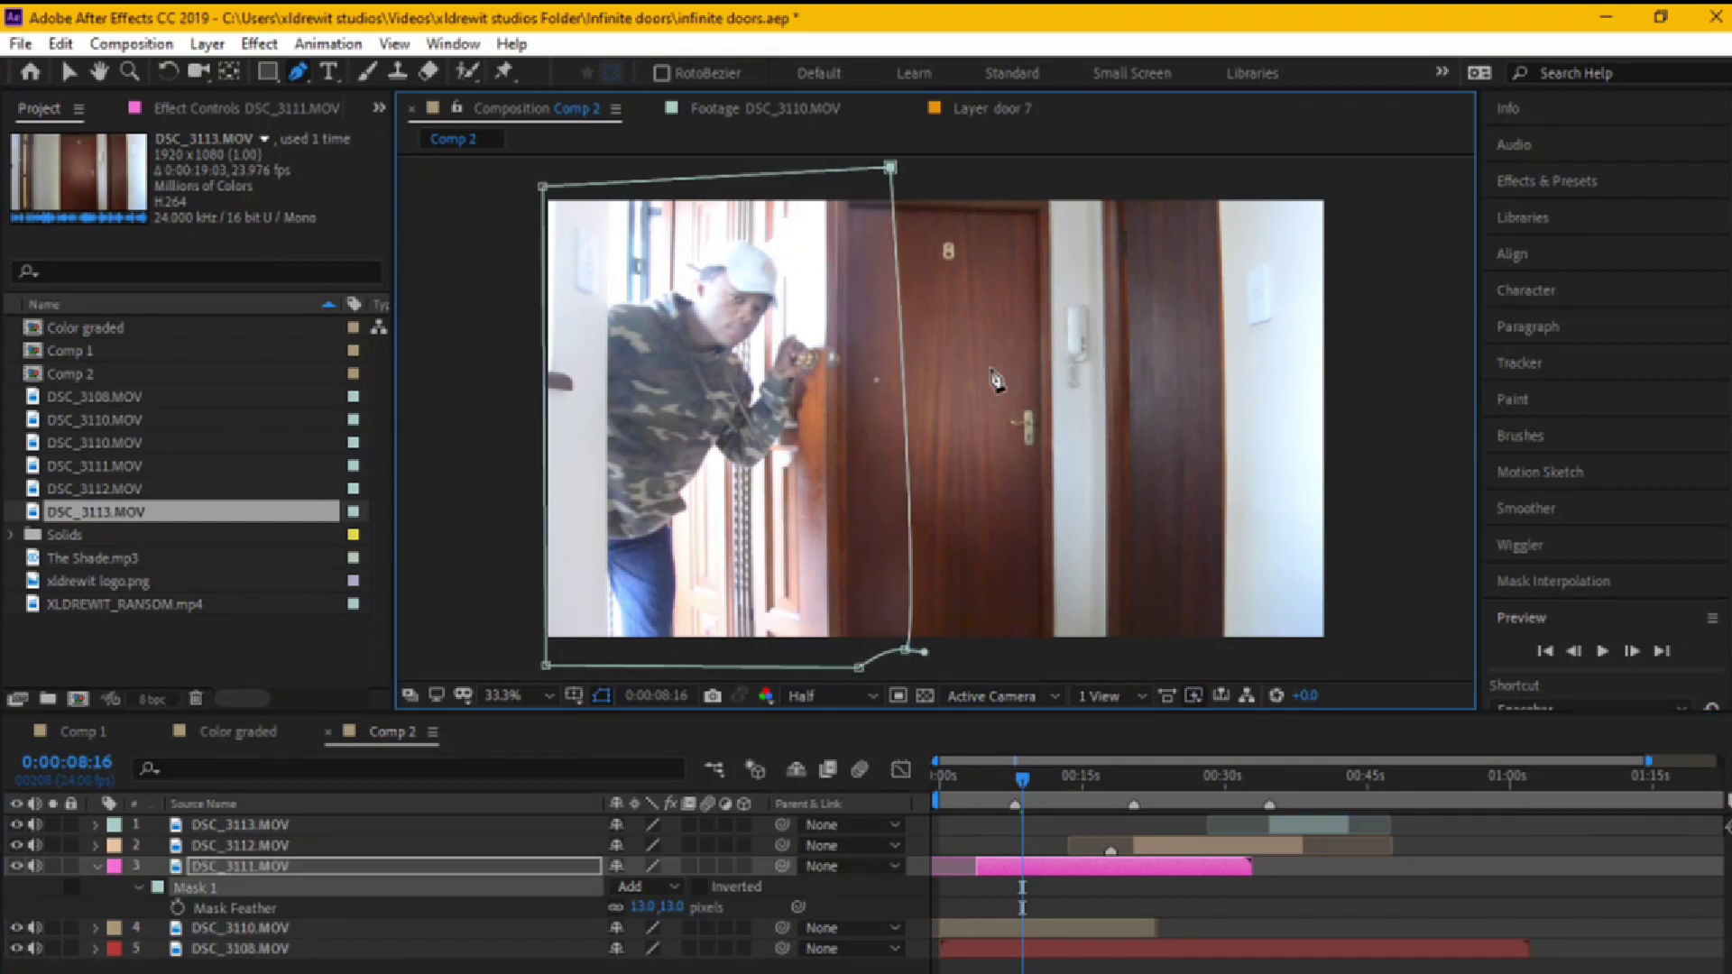
left_click(1042, 902)
mouse_move(1022, 781)
left_mouse_down()
mouse_move(1001, 783)
mouse_move(1032, 791)
left_mouse_up()
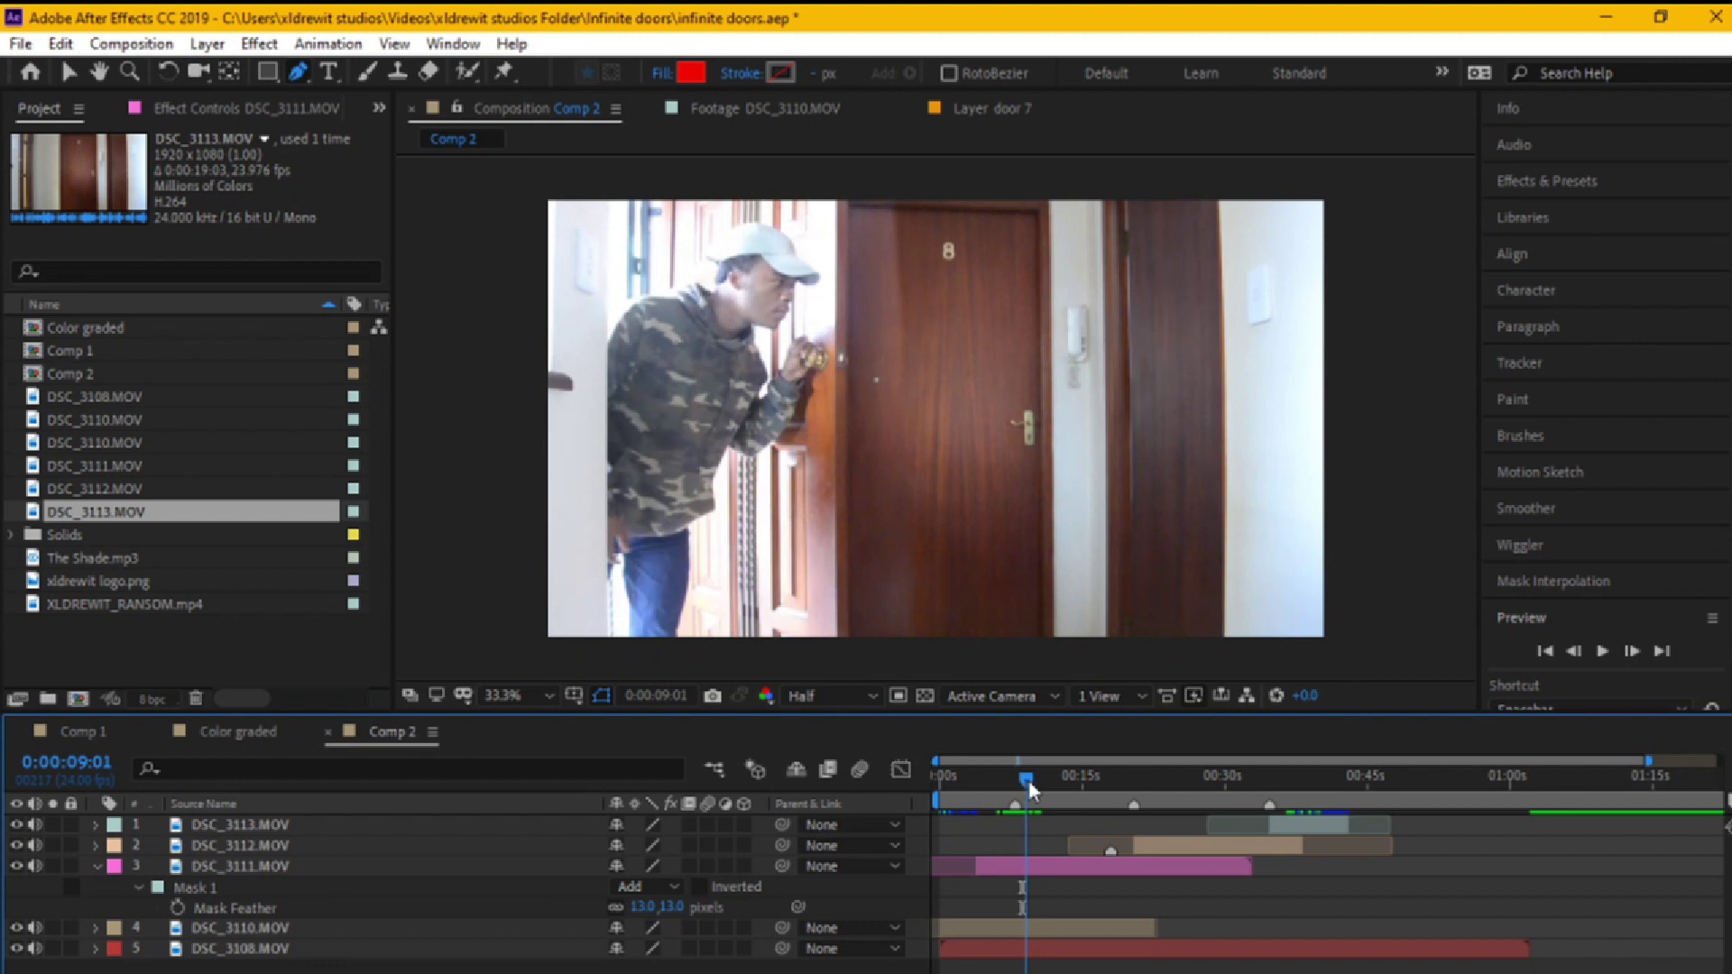
left_click(363, 863)
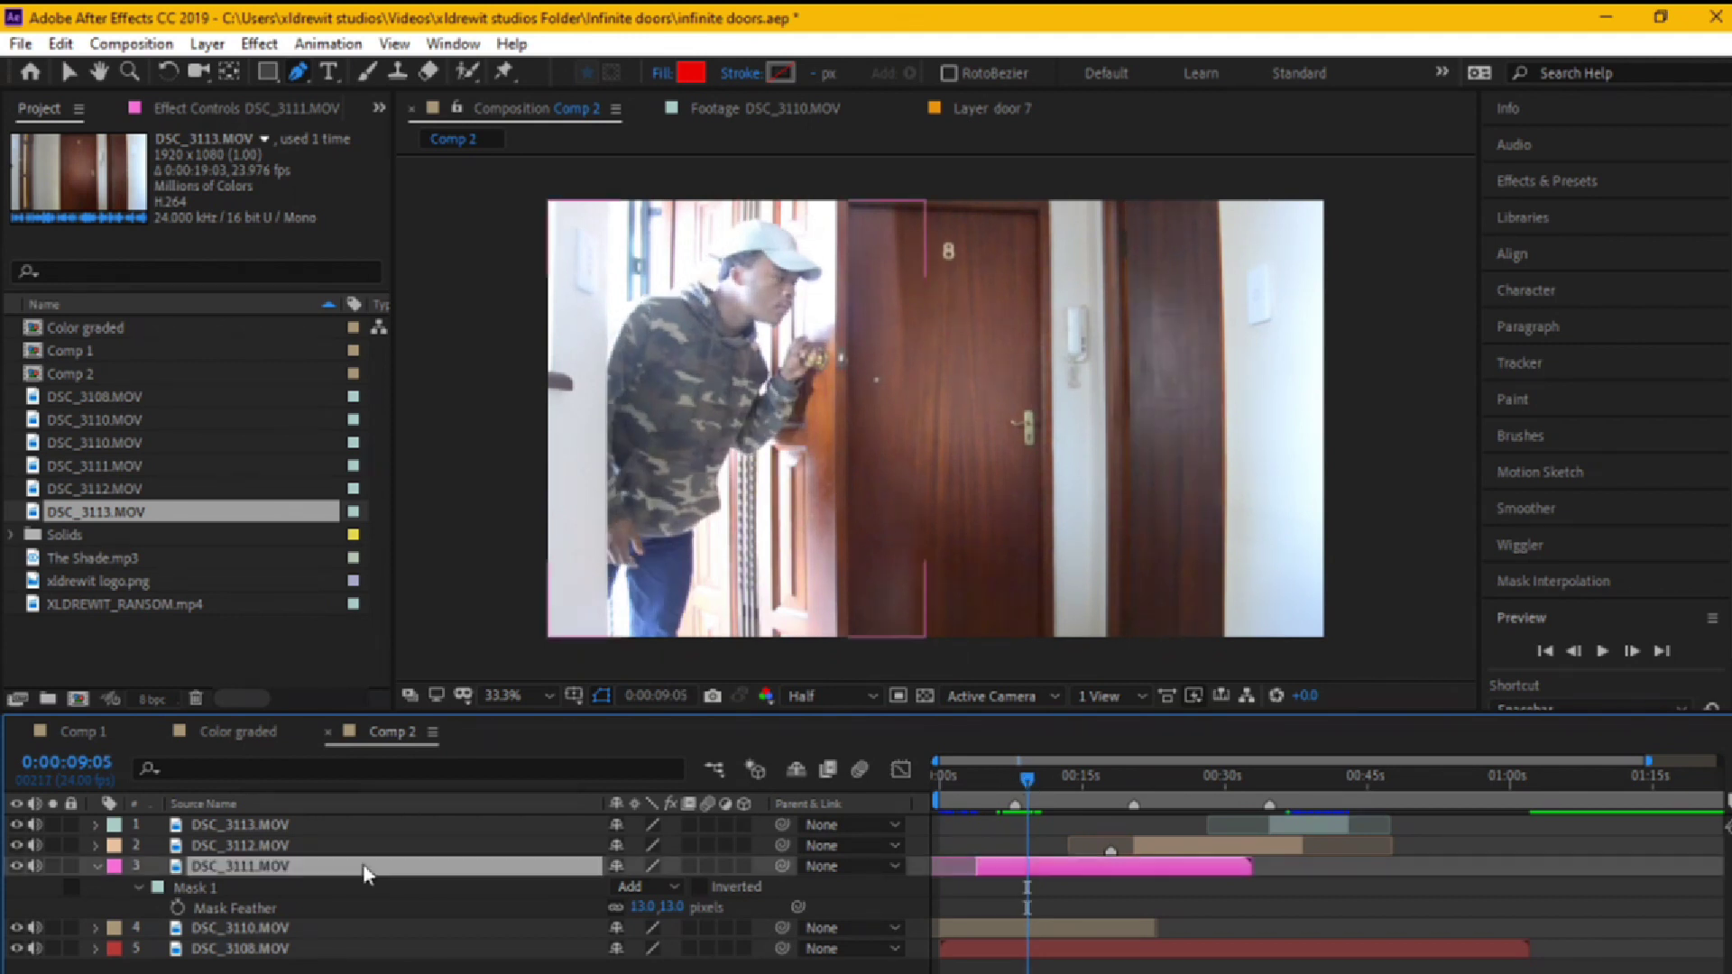
left_click_drag(1033, 798, 1002, 800)
key("space")
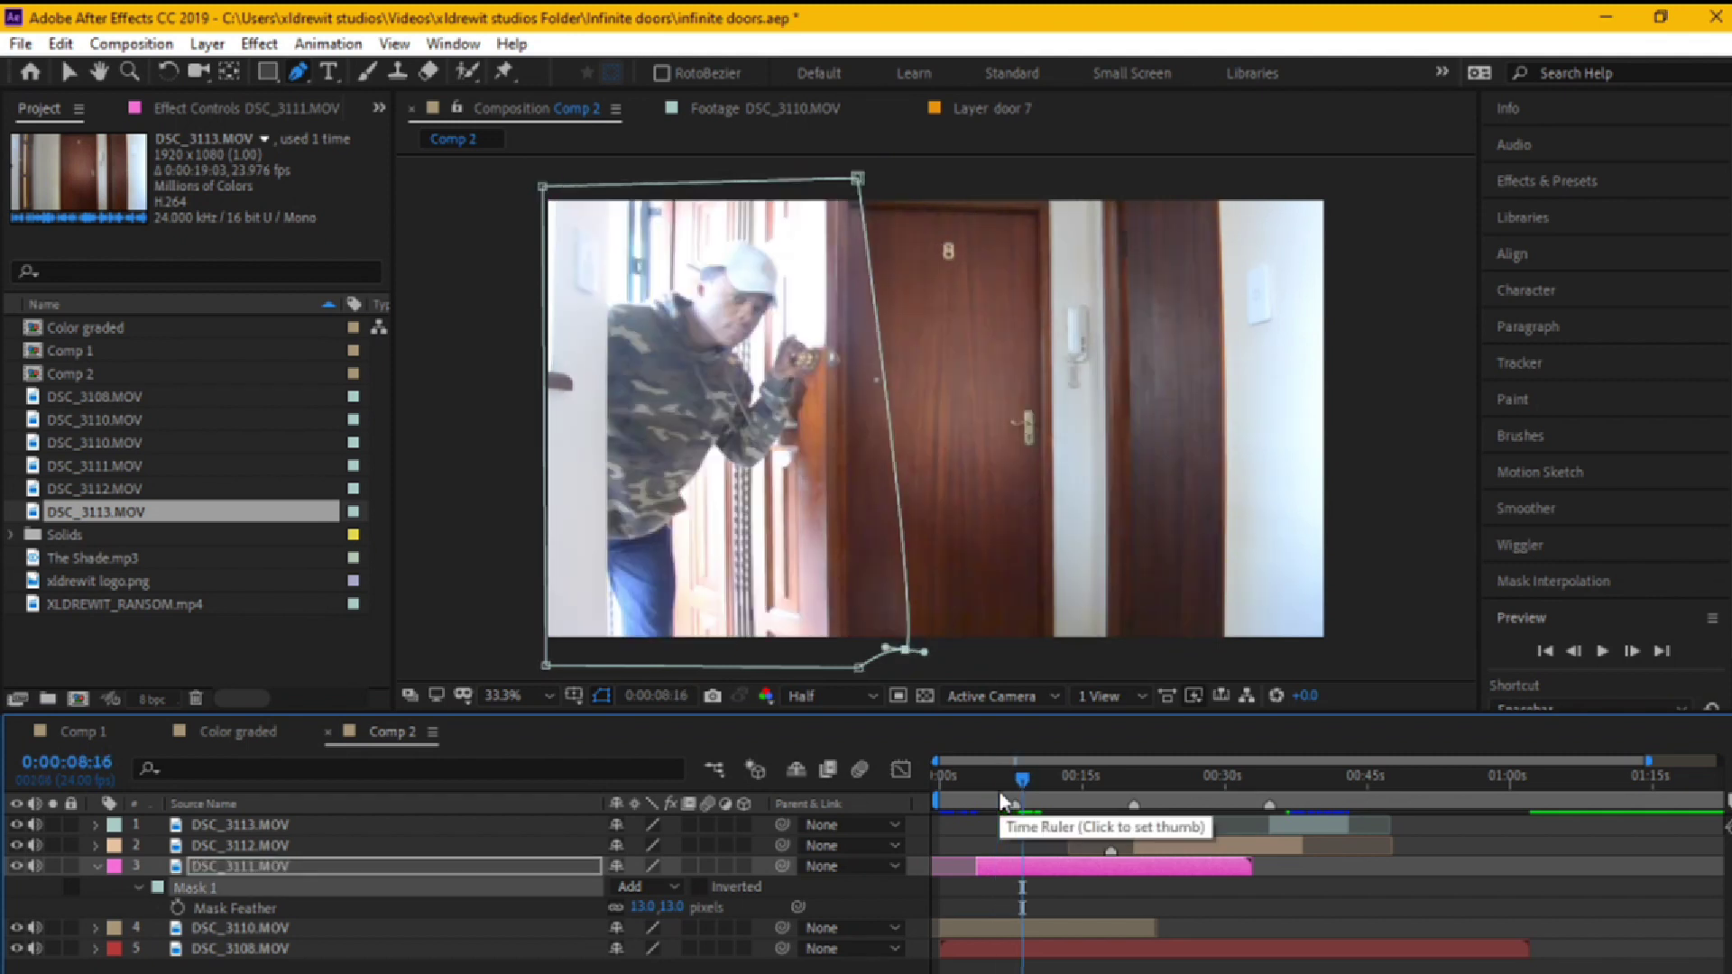
key("space")
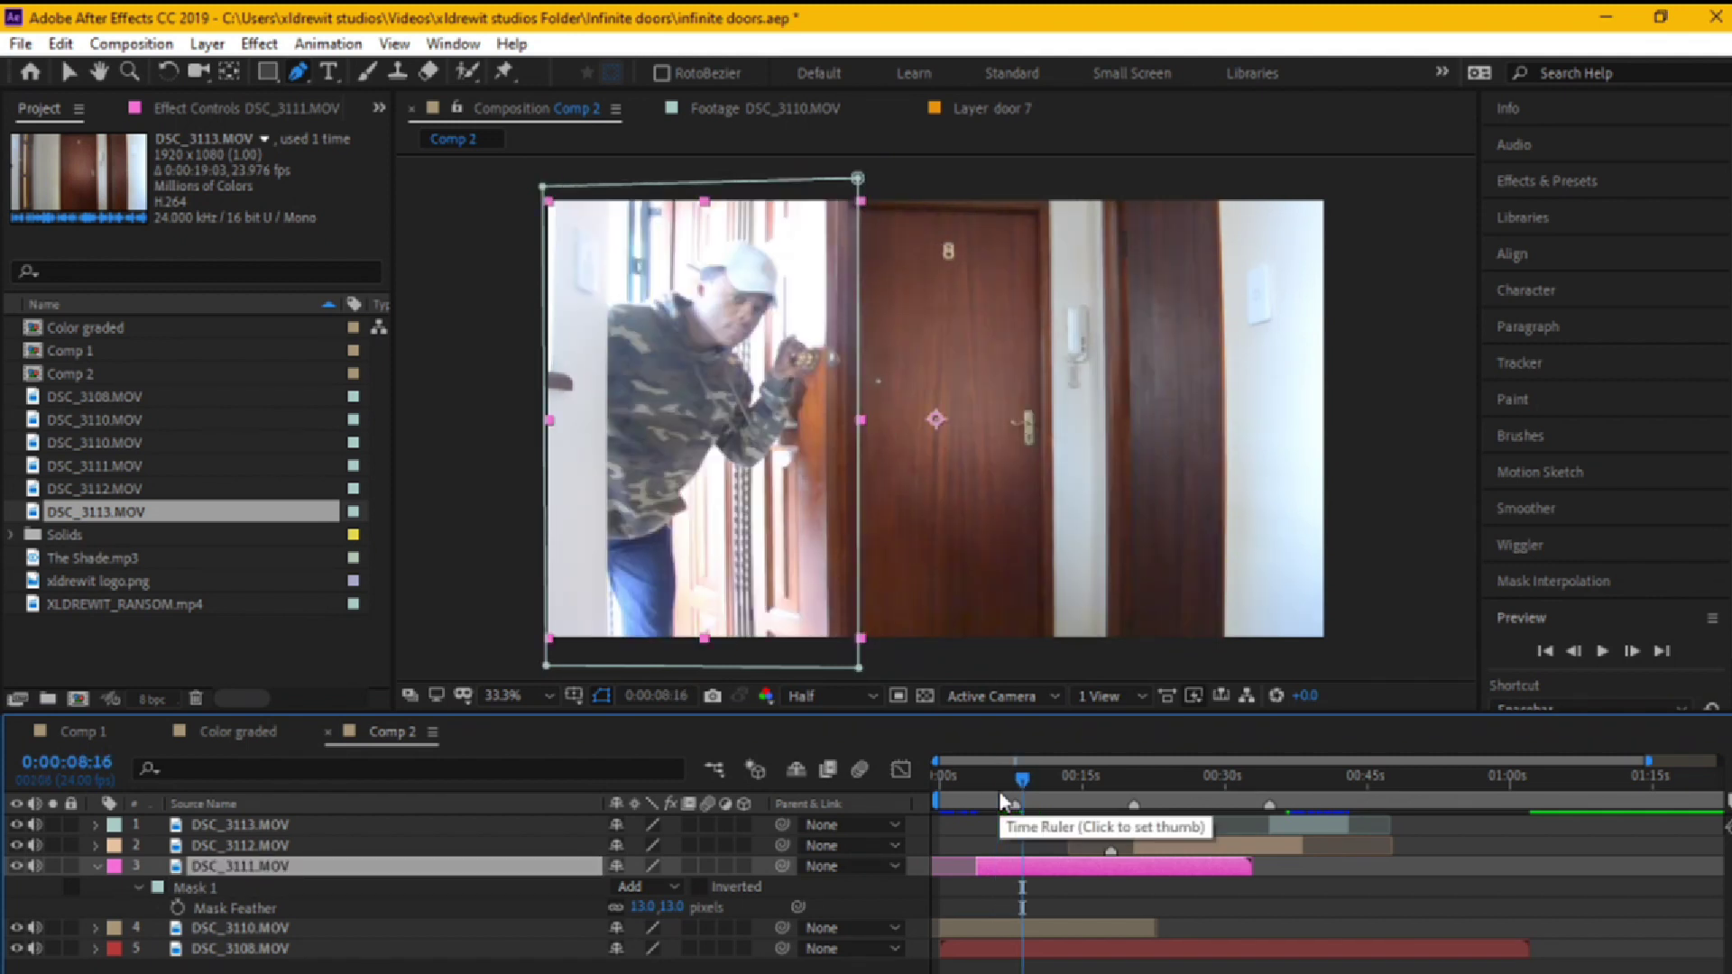
- Try adding a Mask Path keyframe to Mask 1 at 0:00:08:16, shift it earlier in time, and remove it
left_click(139, 887)
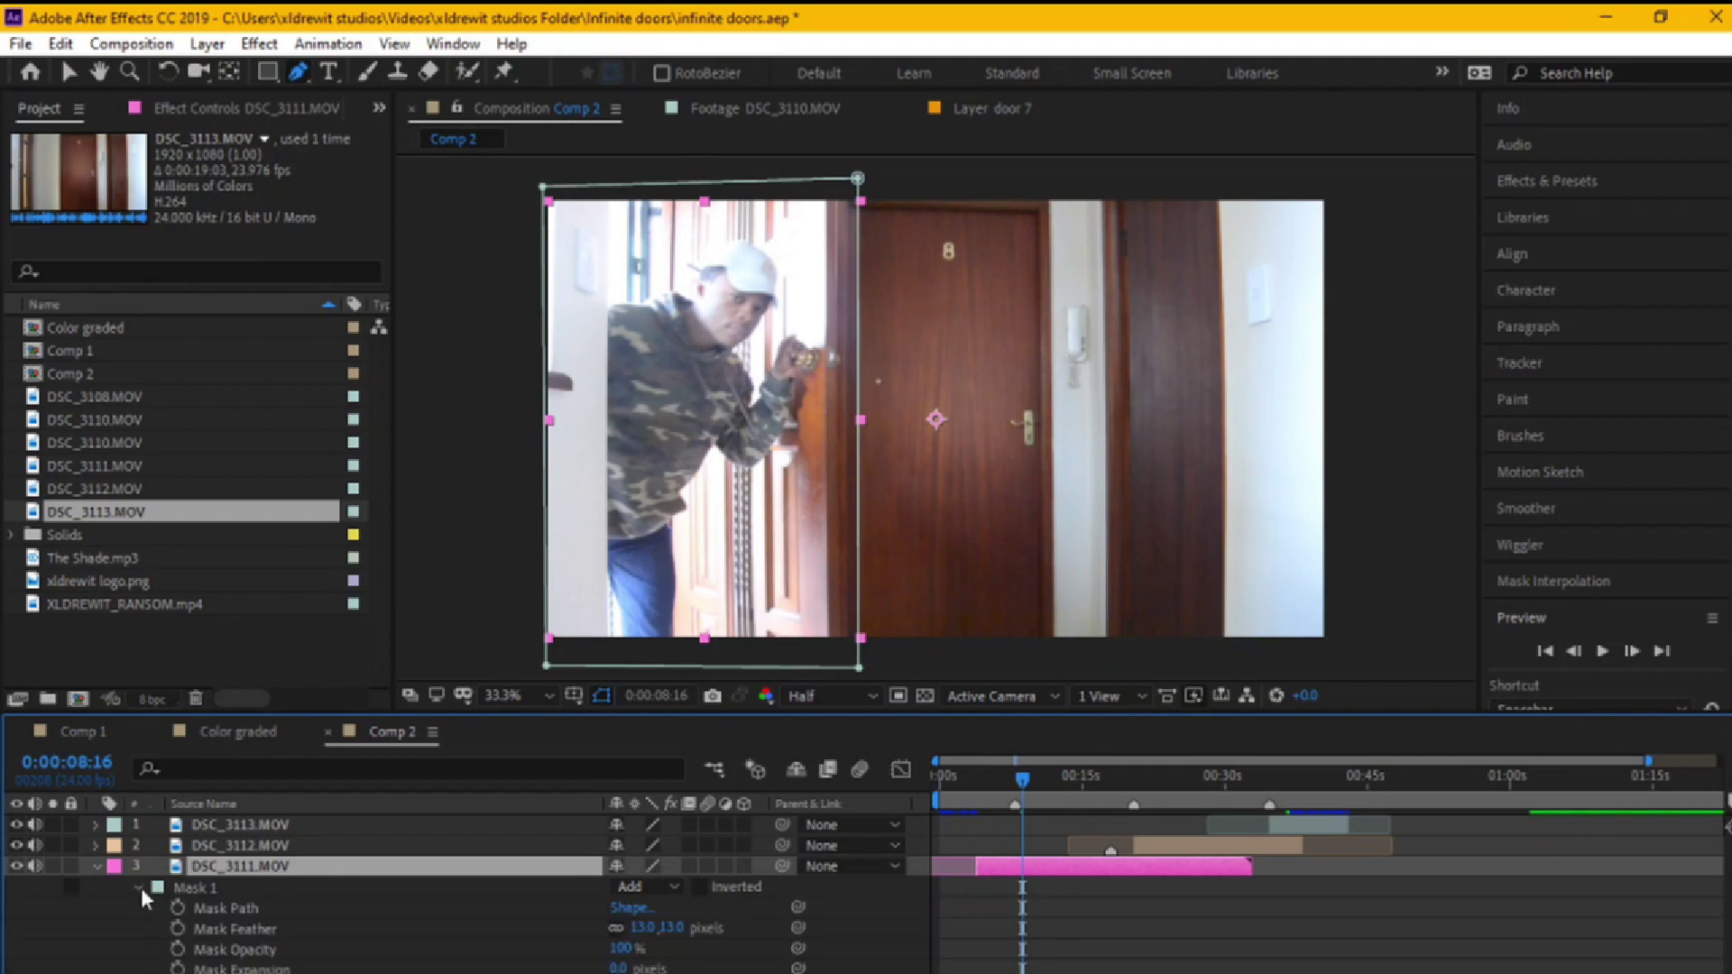
left_click(194, 889)
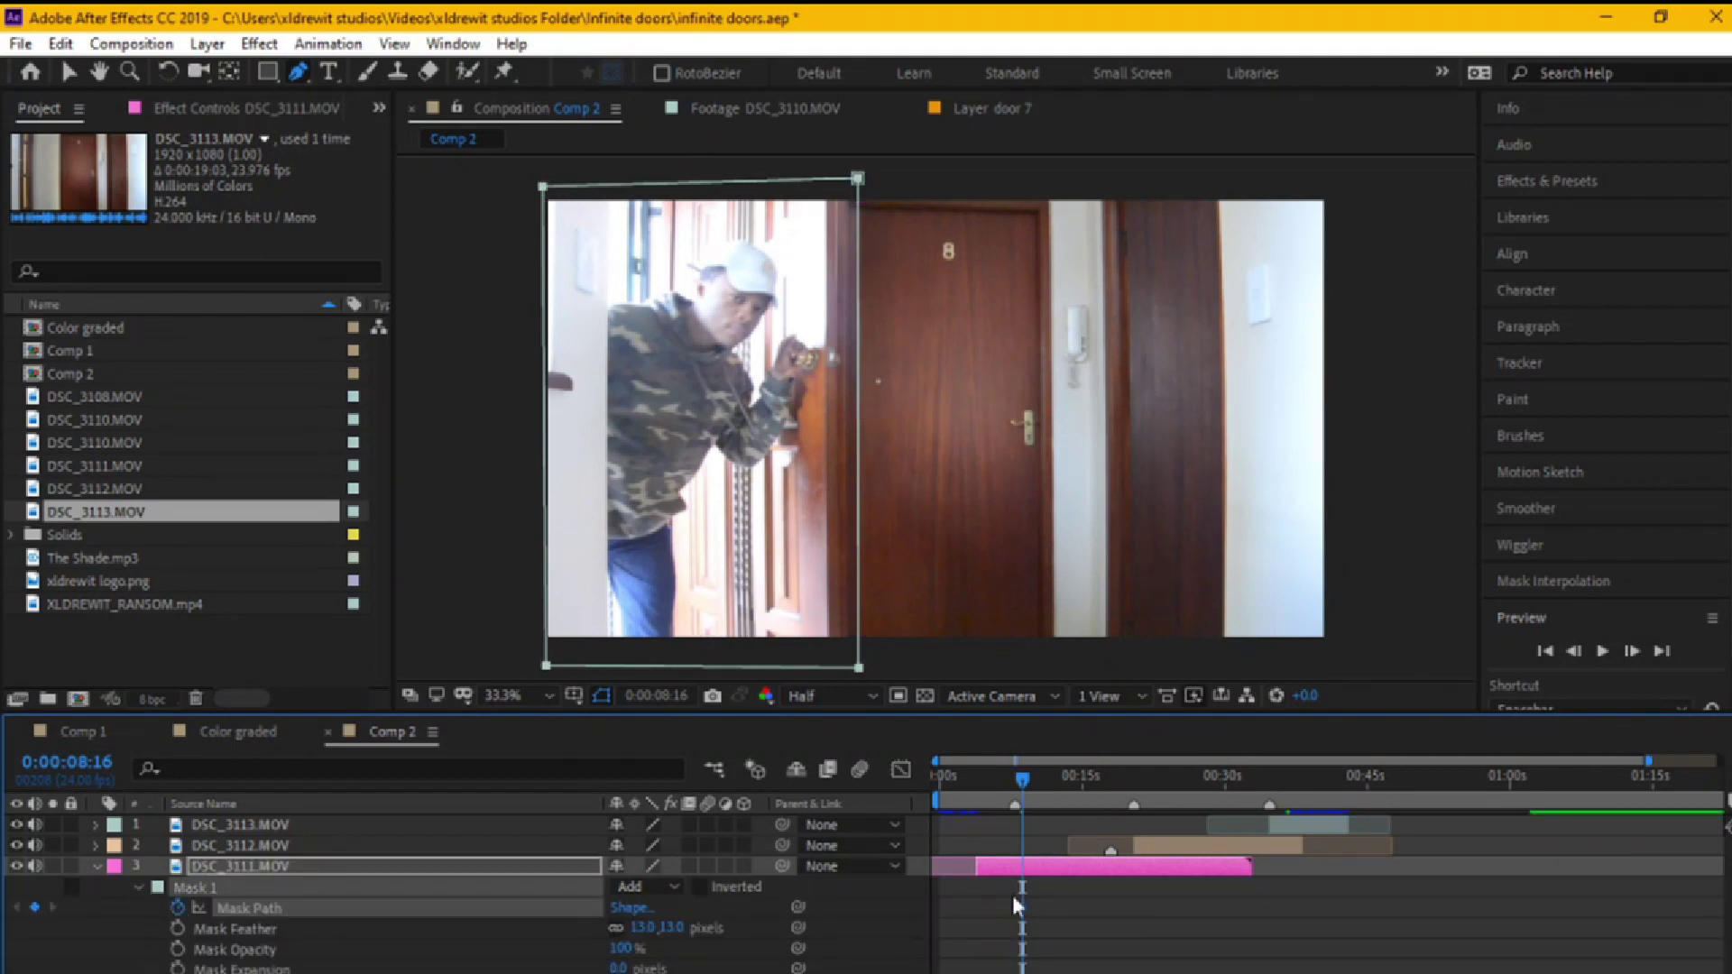
left_click_drag(1022, 907, 1004, 907)
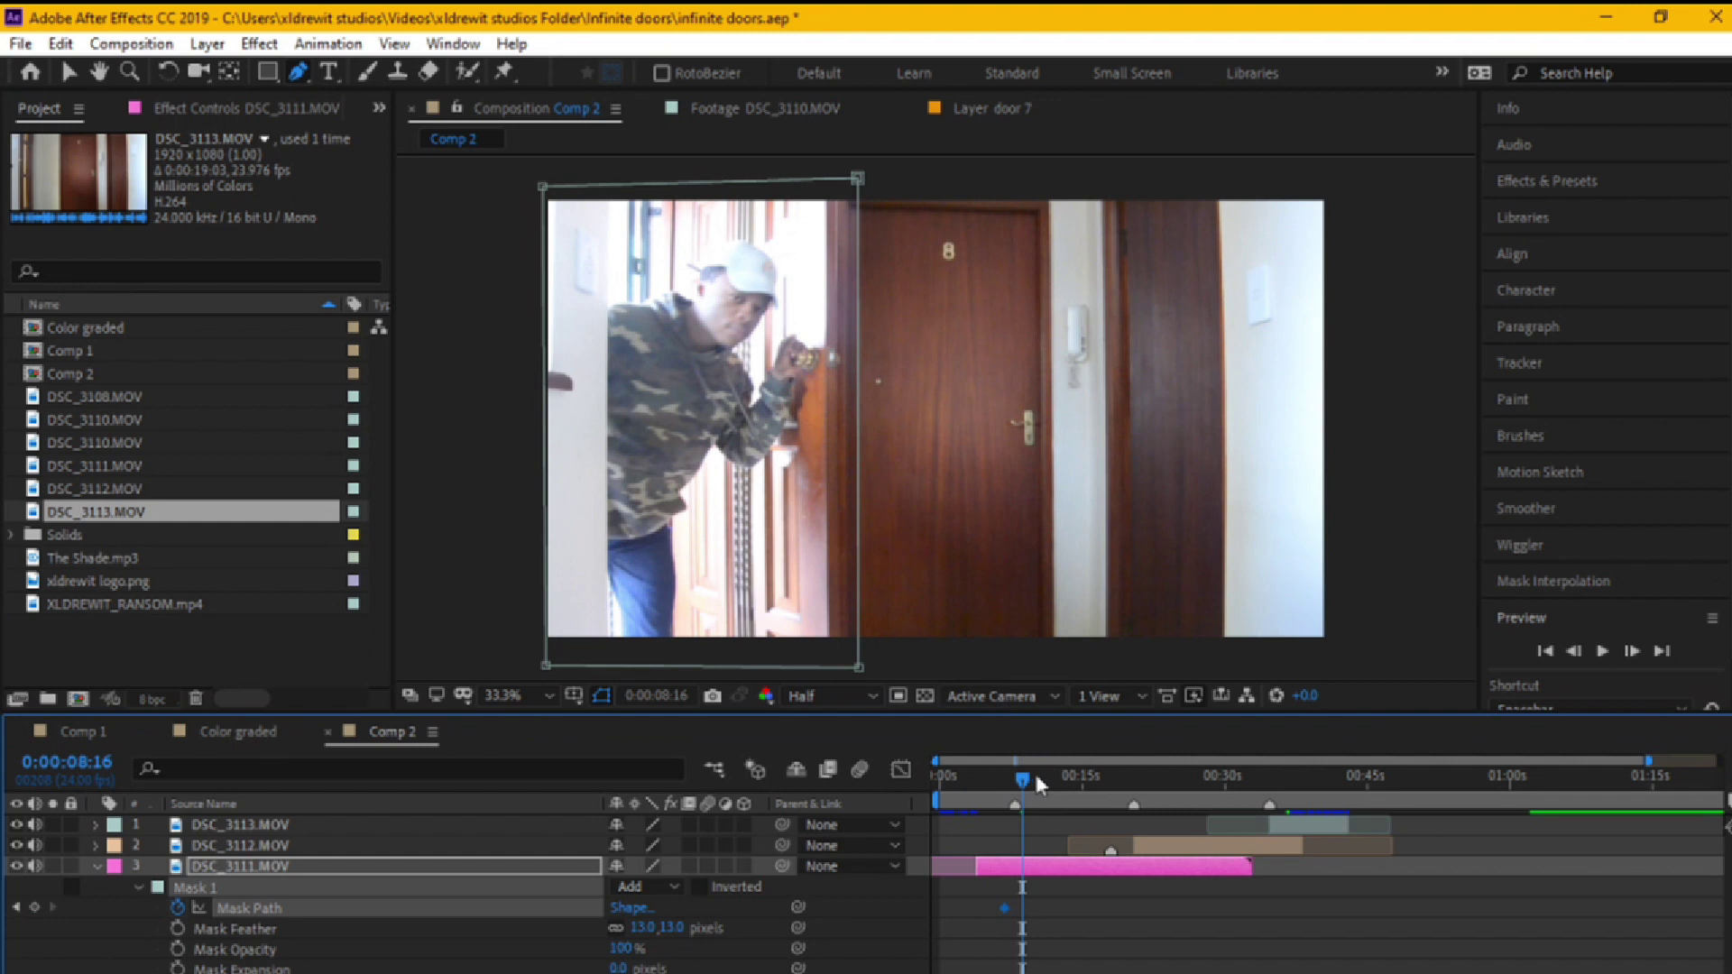
left_click_drag(1022, 783, 993, 781)
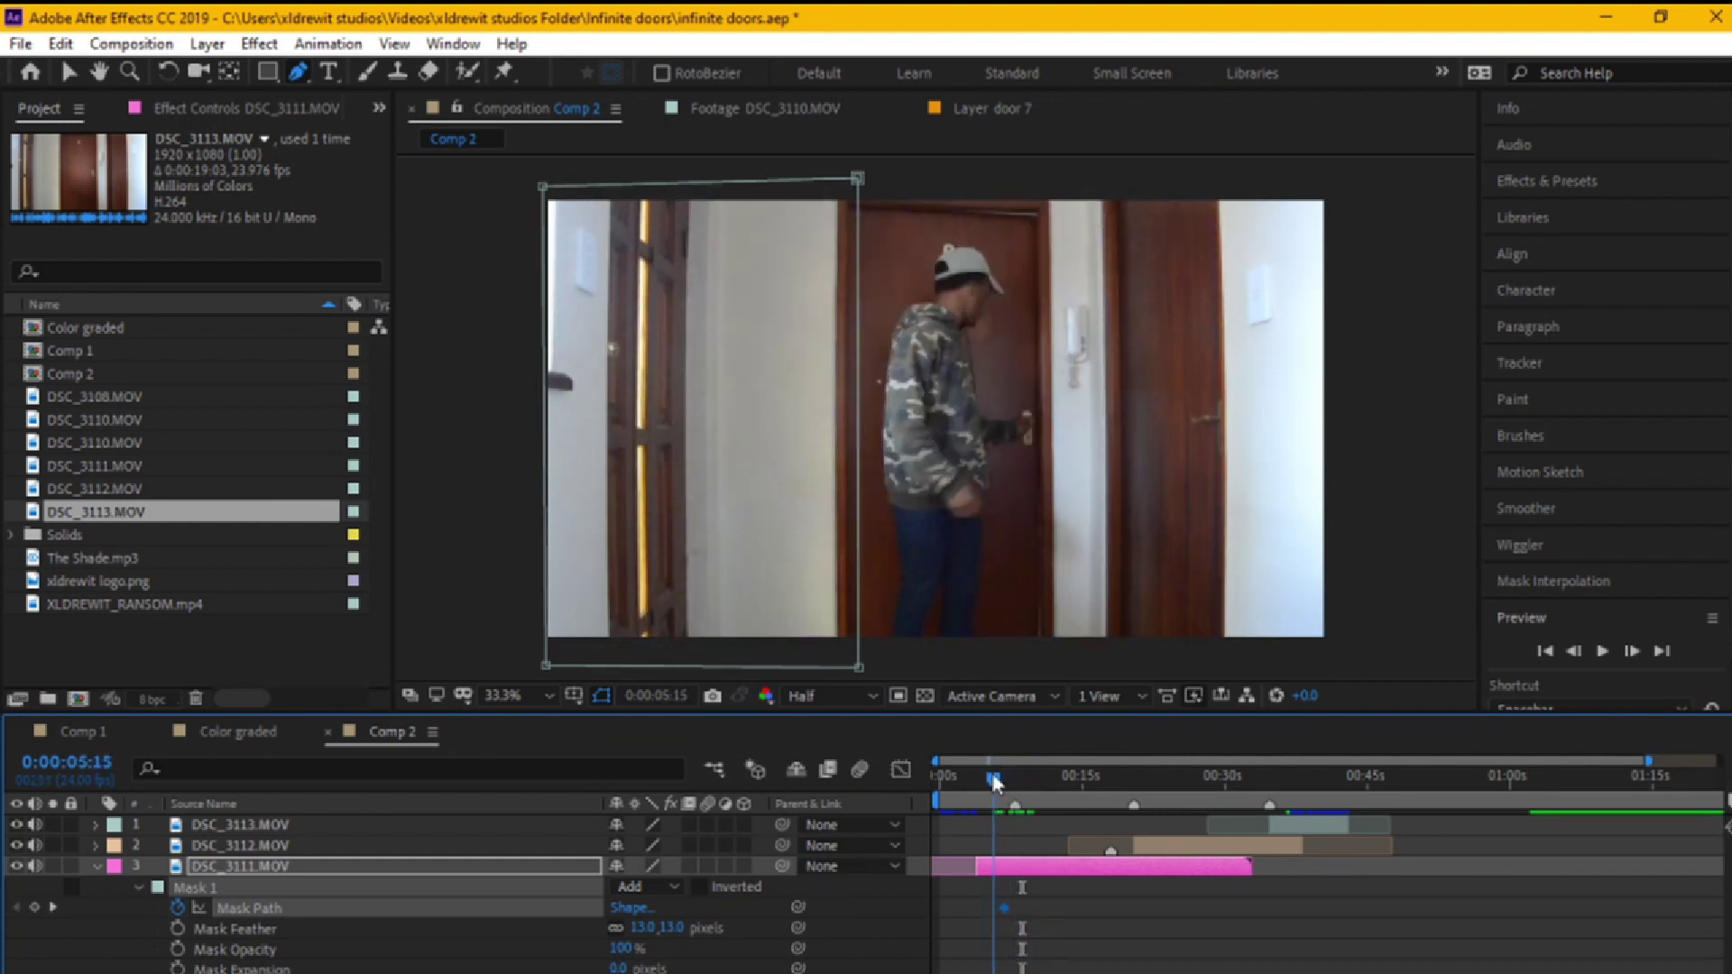
left_click_drag(1002, 907, 979, 906)
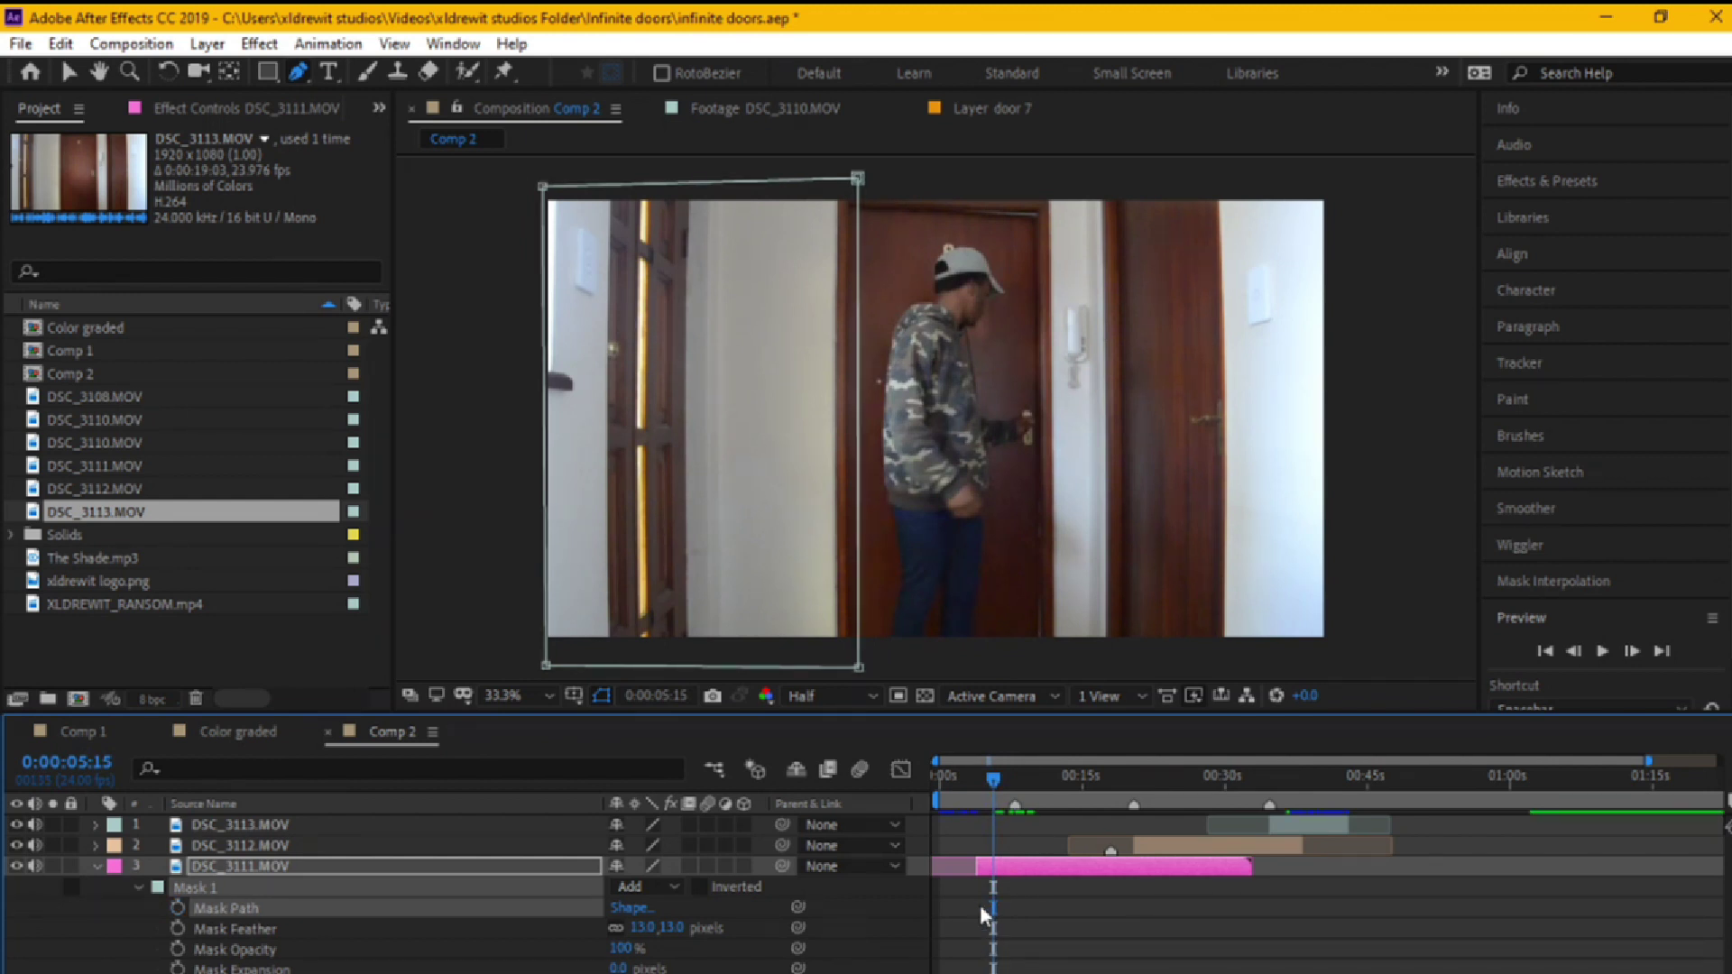
- Add a Mask Path keyframe to Mask 1 at 0:00:03:23, the start of the DSC_3111.MOV clip
left_click_drag(994, 794, 978, 791)
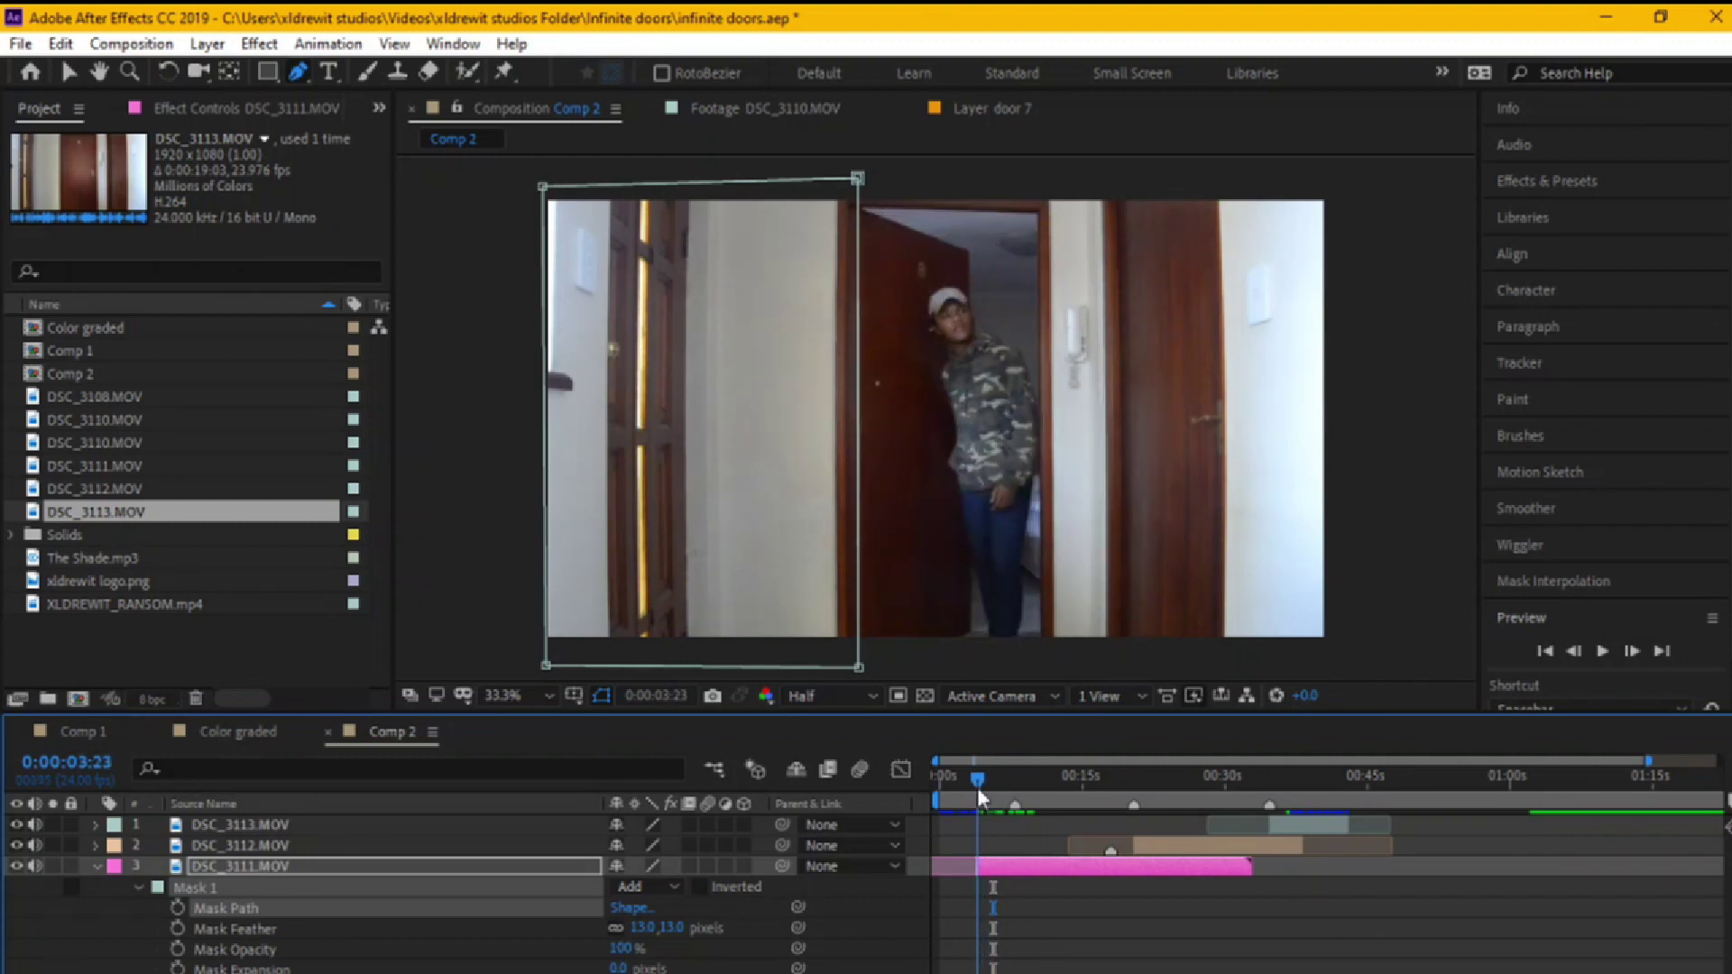
left_click(177, 907)
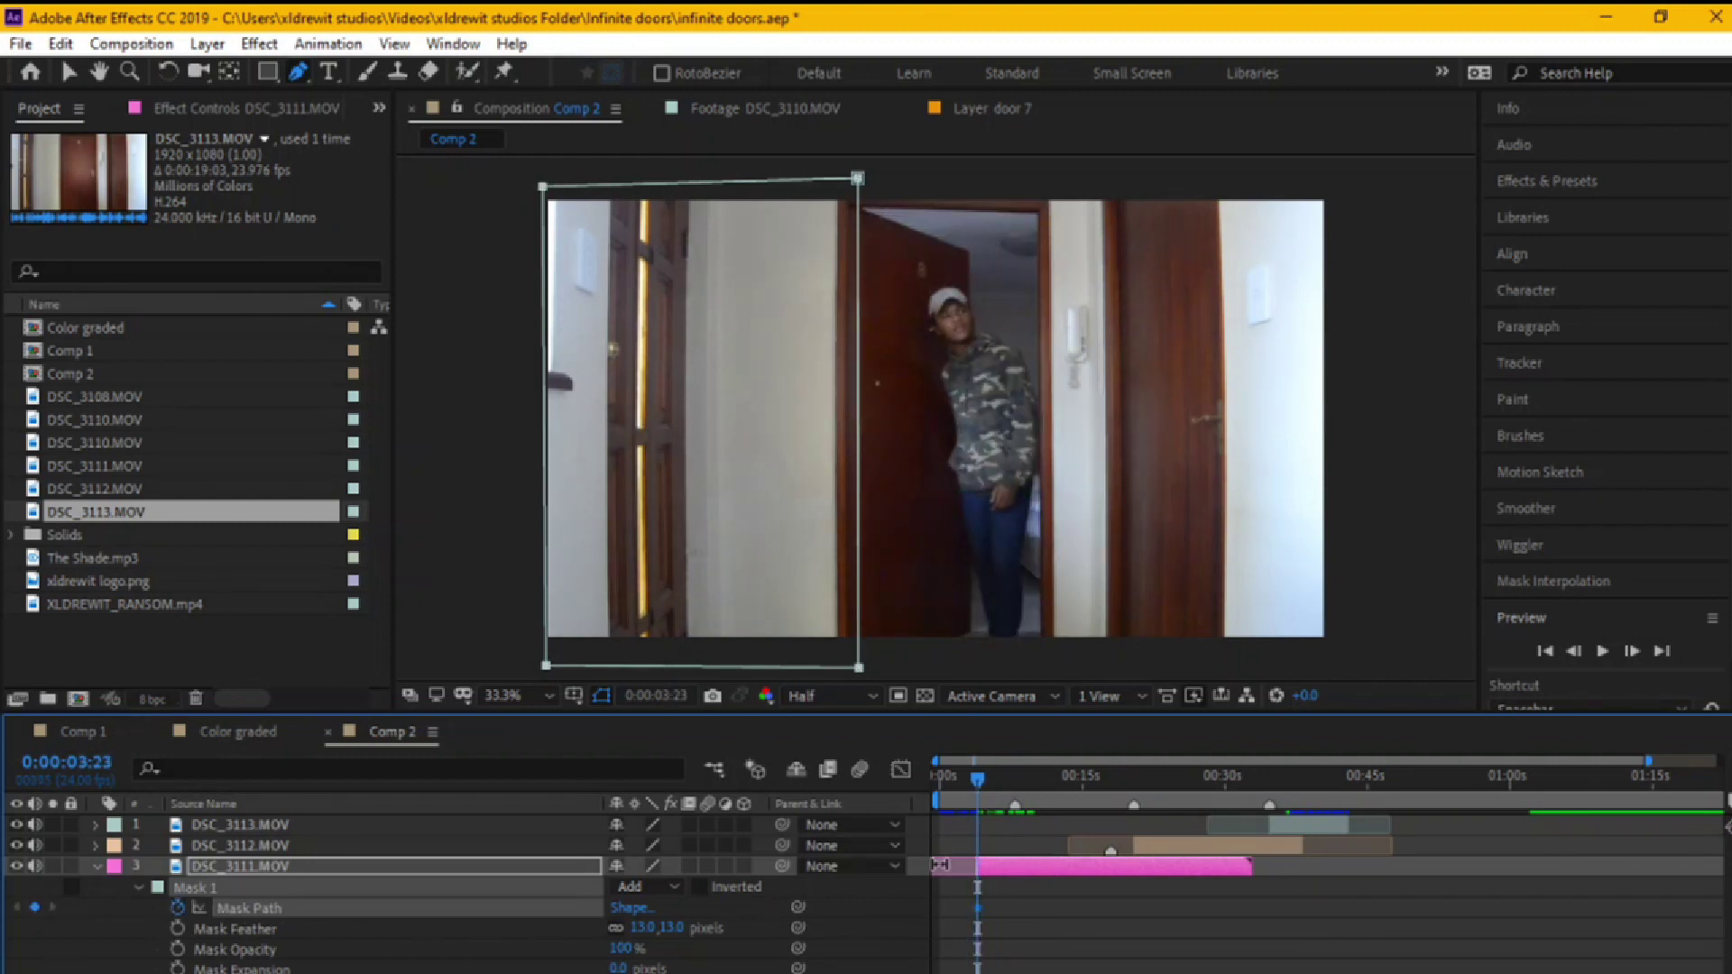
- Keyframe Mask 1 on DSC_3111.MOV at 0:00:06:03 with both right corners moved left onto the wall beside the middle door
left_click_drag(979, 792, 998, 792)
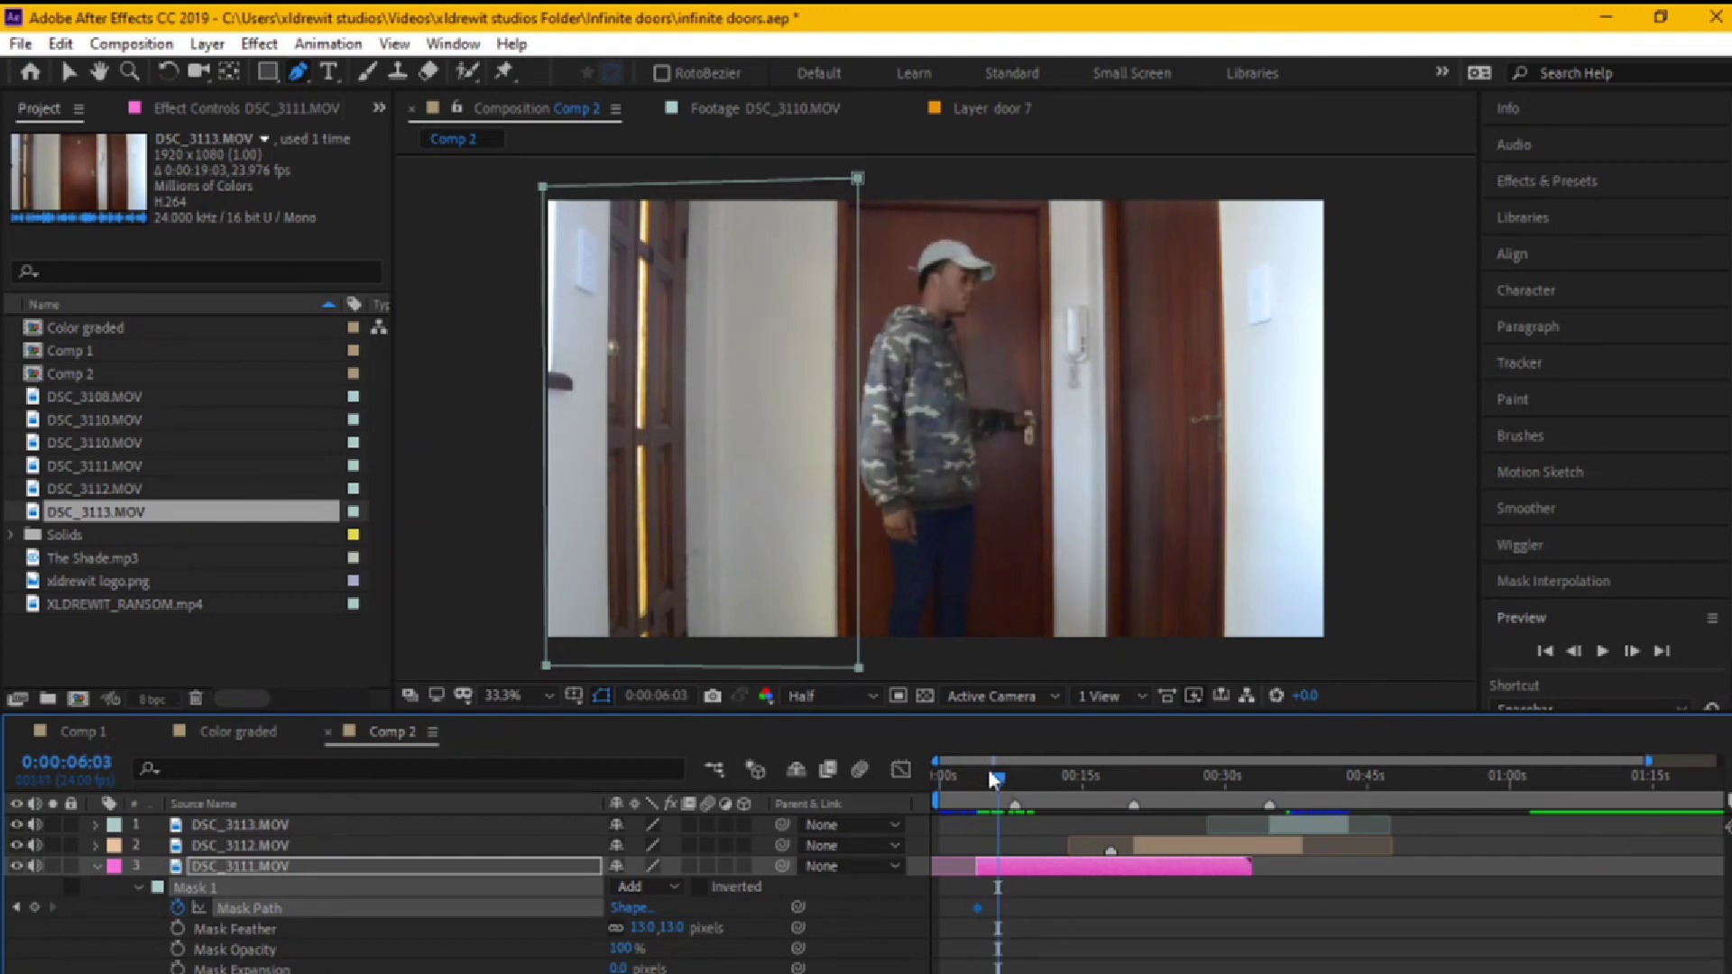
left_click(410, 866)
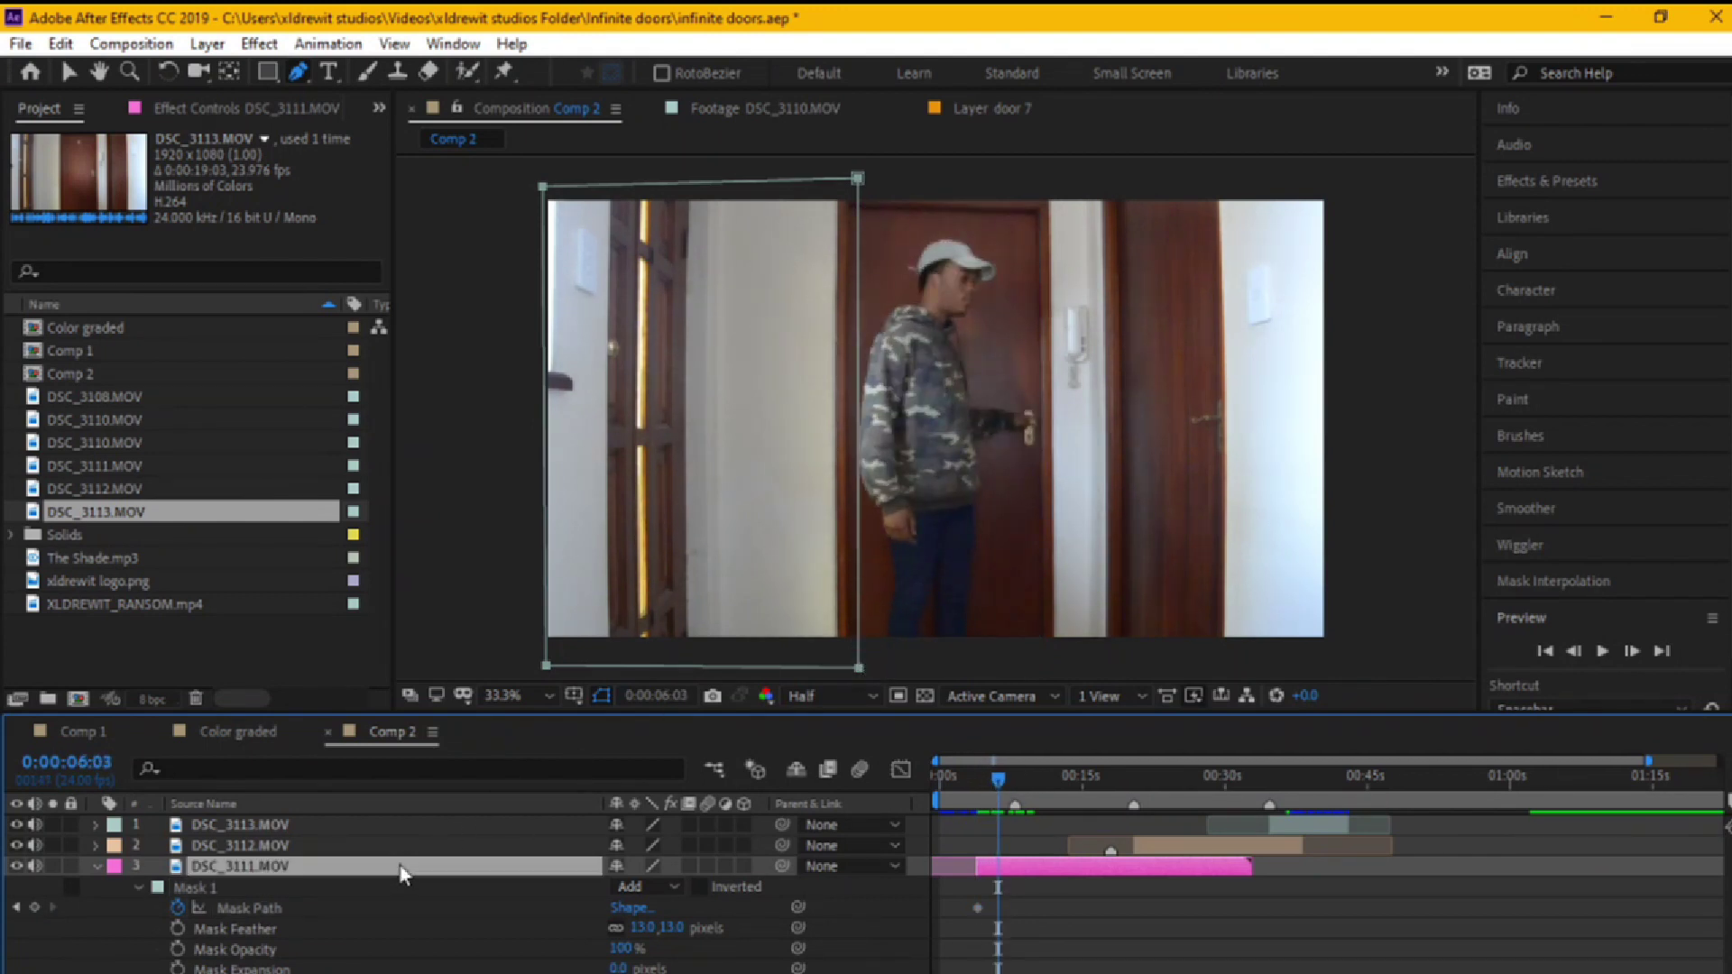
left_click_drag(859, 672, 813, 670)
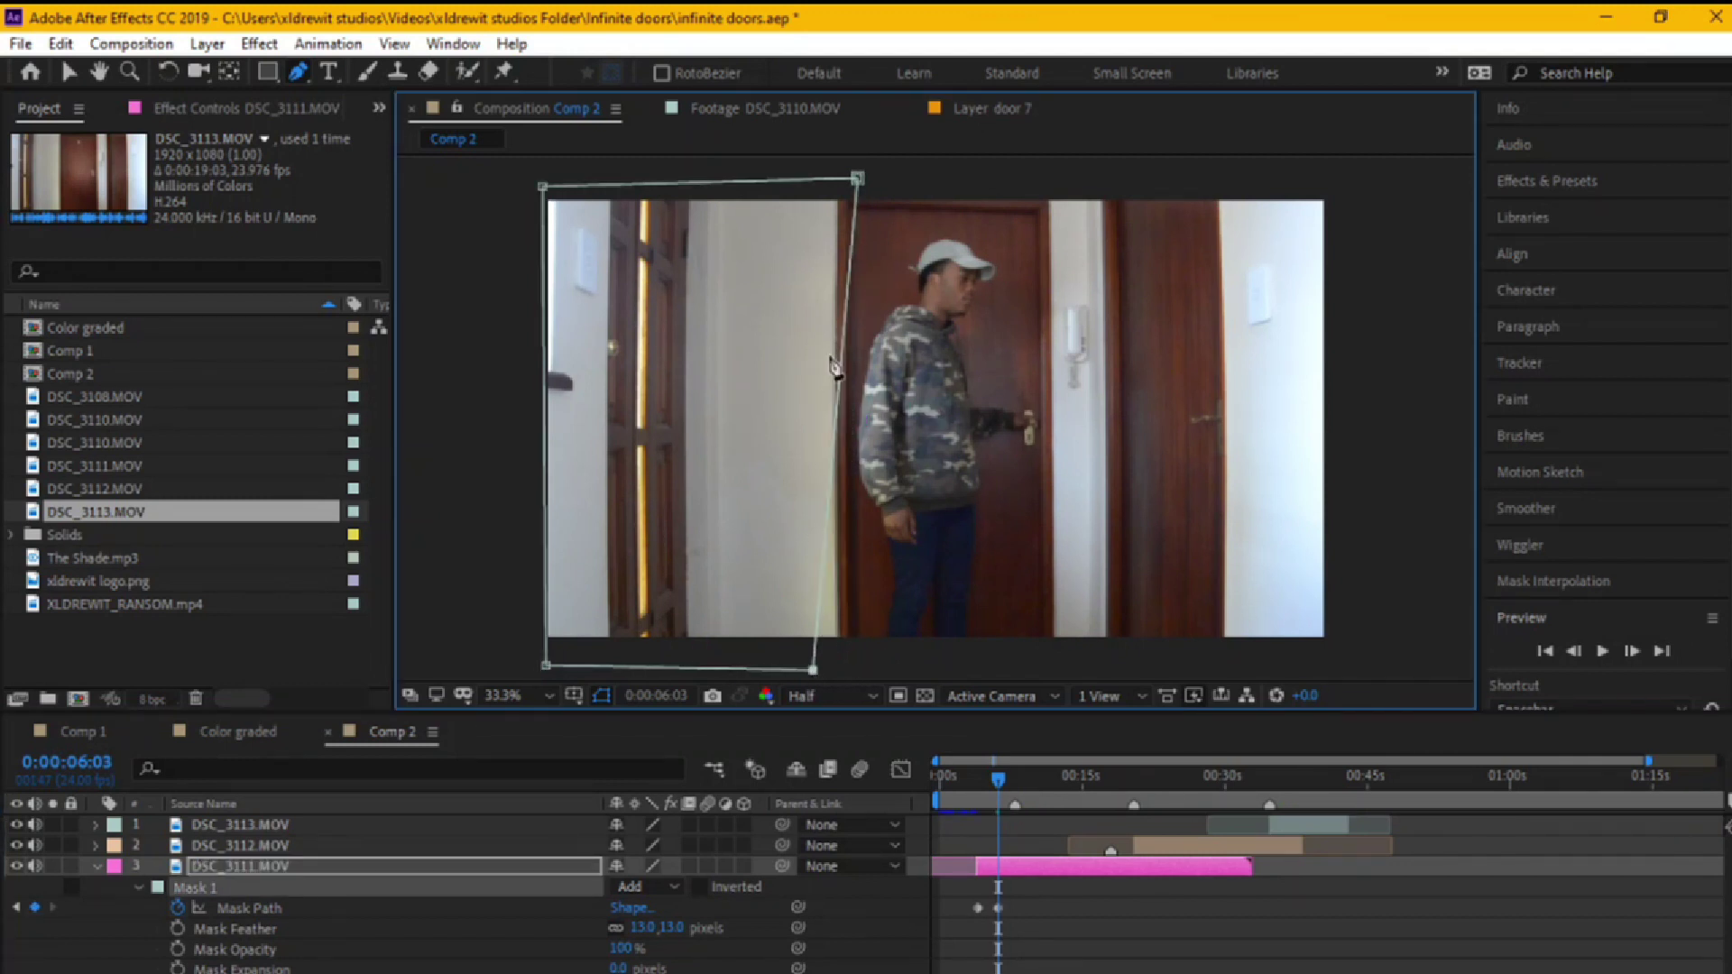
left_click_drag(857, 183, 820, 182)
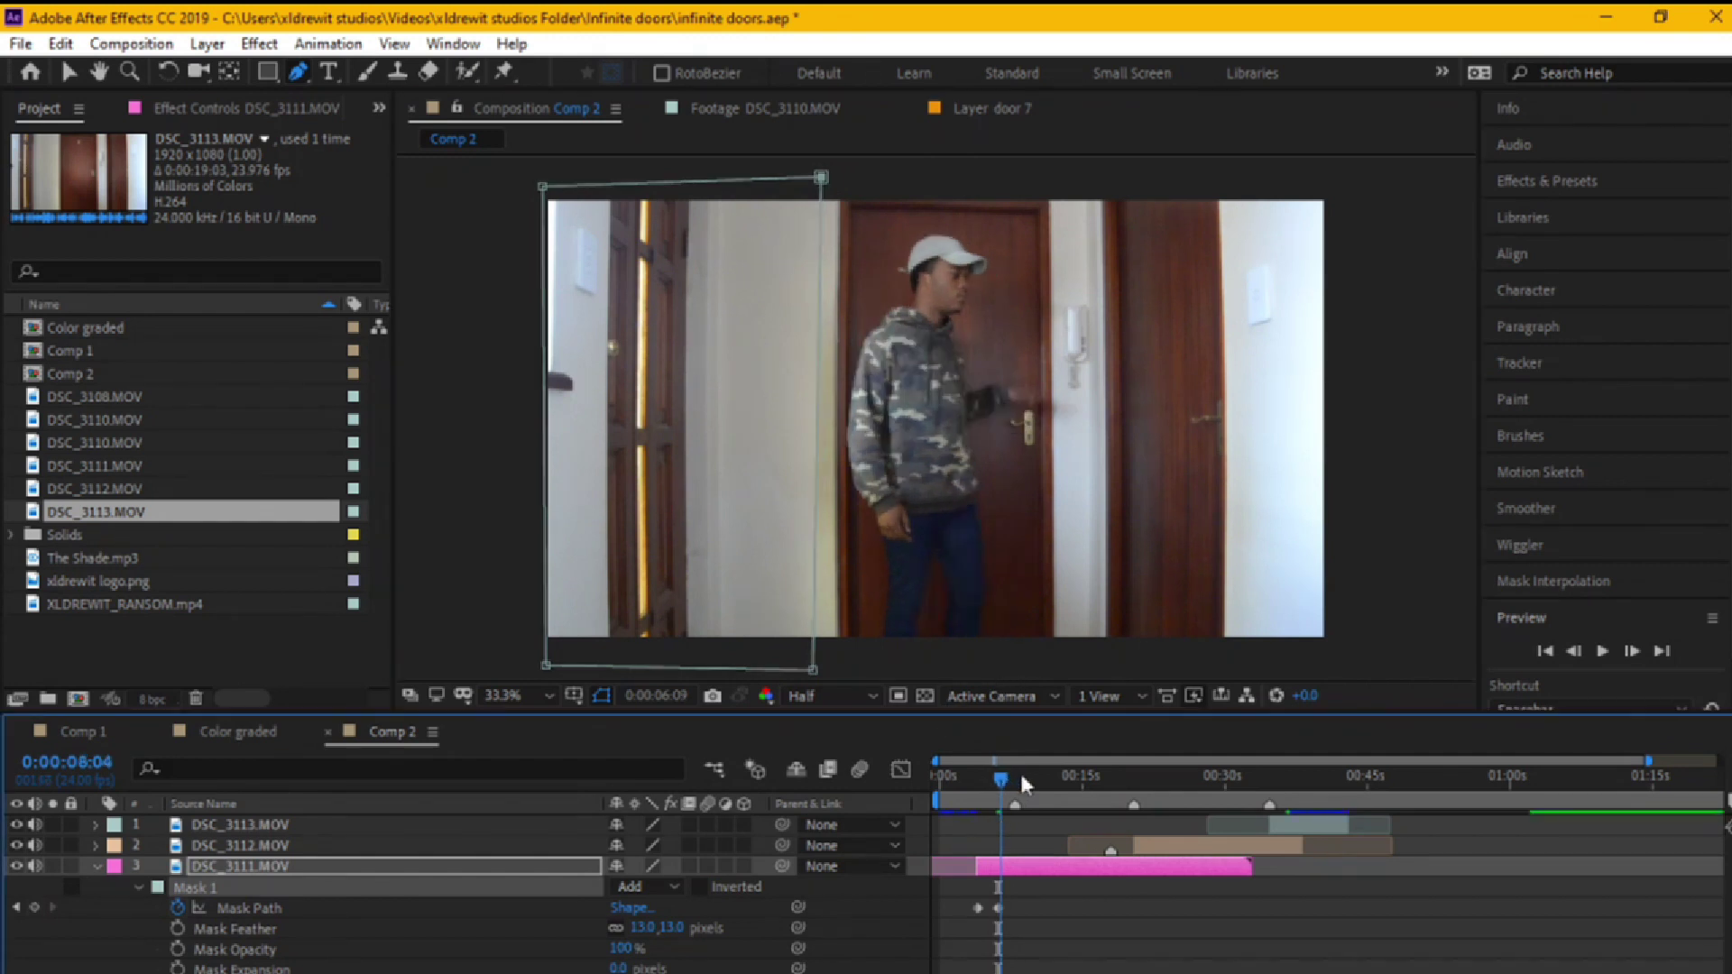
- Keyframe Mask 1 at 0:00:08:07 with both right corners moved right, just past the left frame of the middle door
left_click(1032, 778)
left_click_drag(1032, 781, 1019, 781)
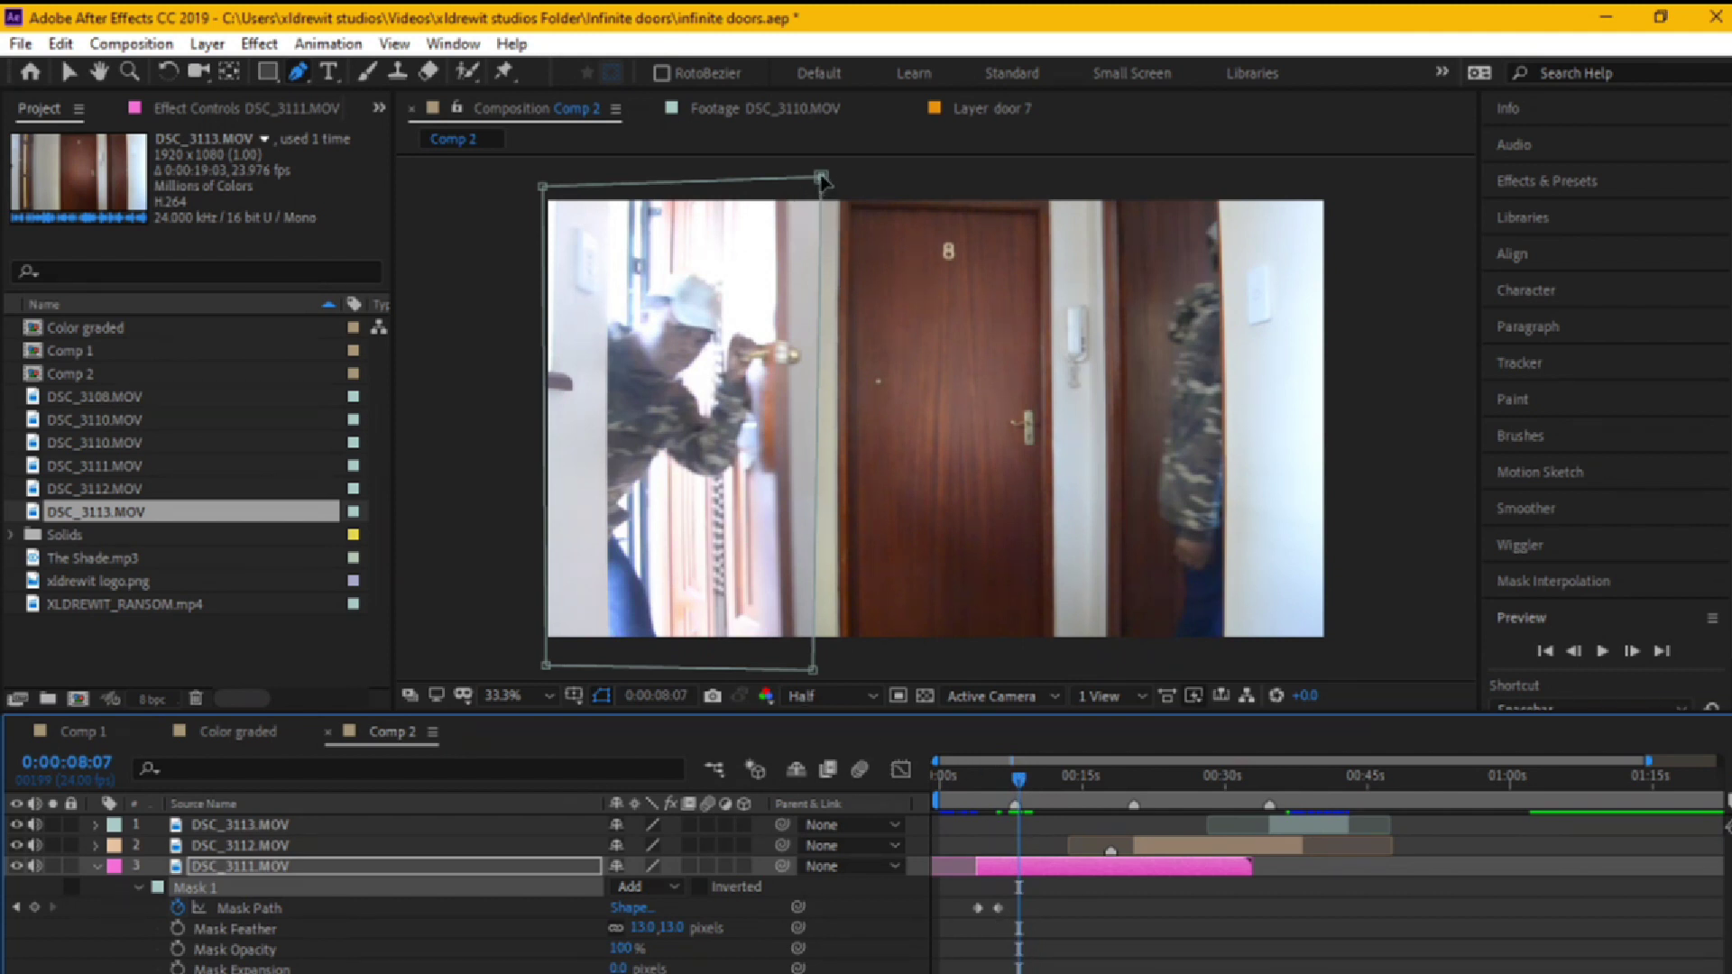
left_click_drag(823, 177, 876, 177)
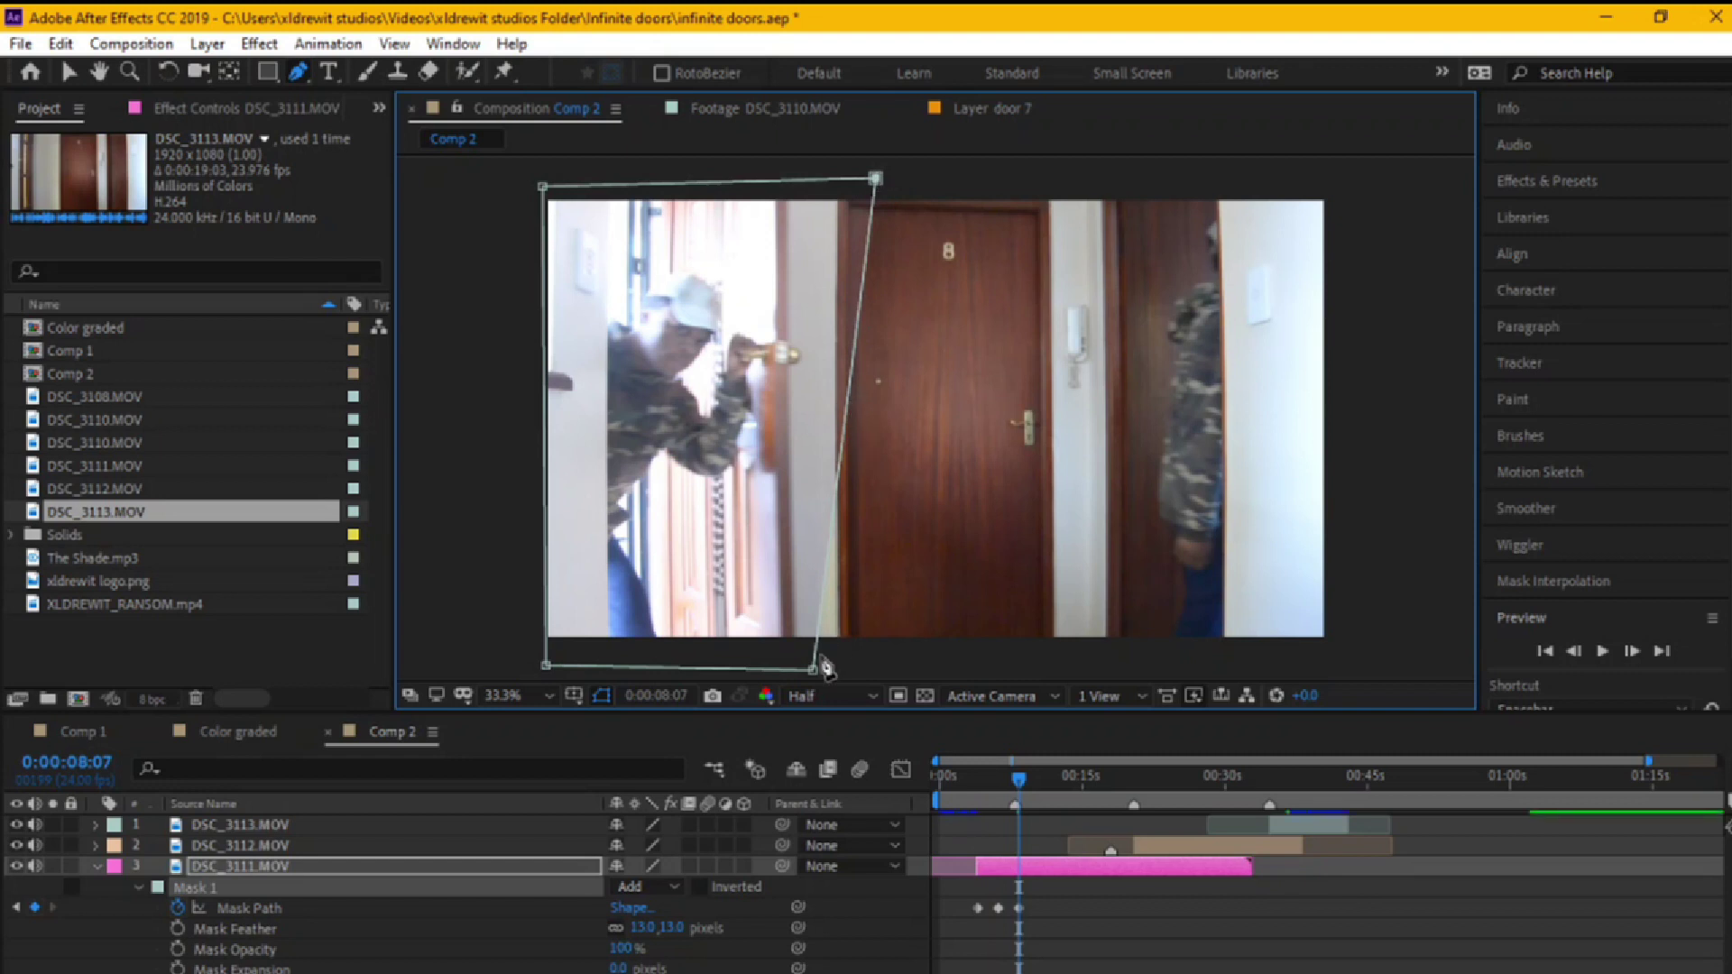
left_click_drag(813, 670, 863, 670)
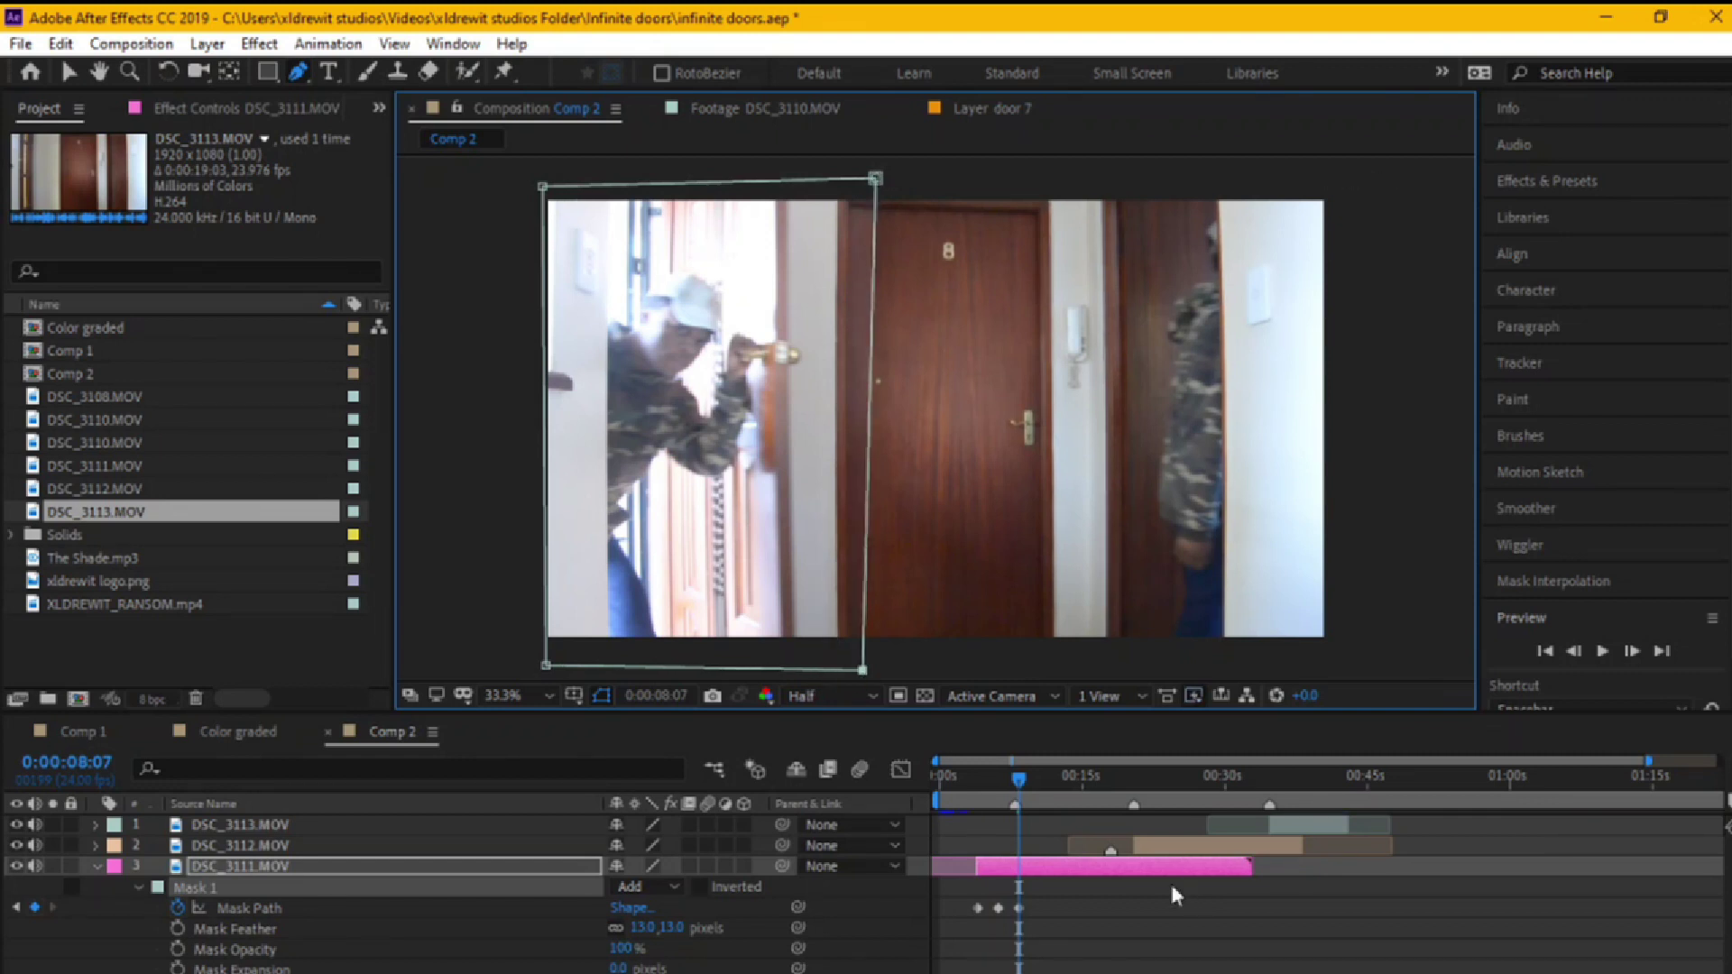
- Keyframe Mask 1 at 0:00:11:09 with both right corners extended to the right frame of door 8
left_click_drag(1020, 781, 1048, 778)
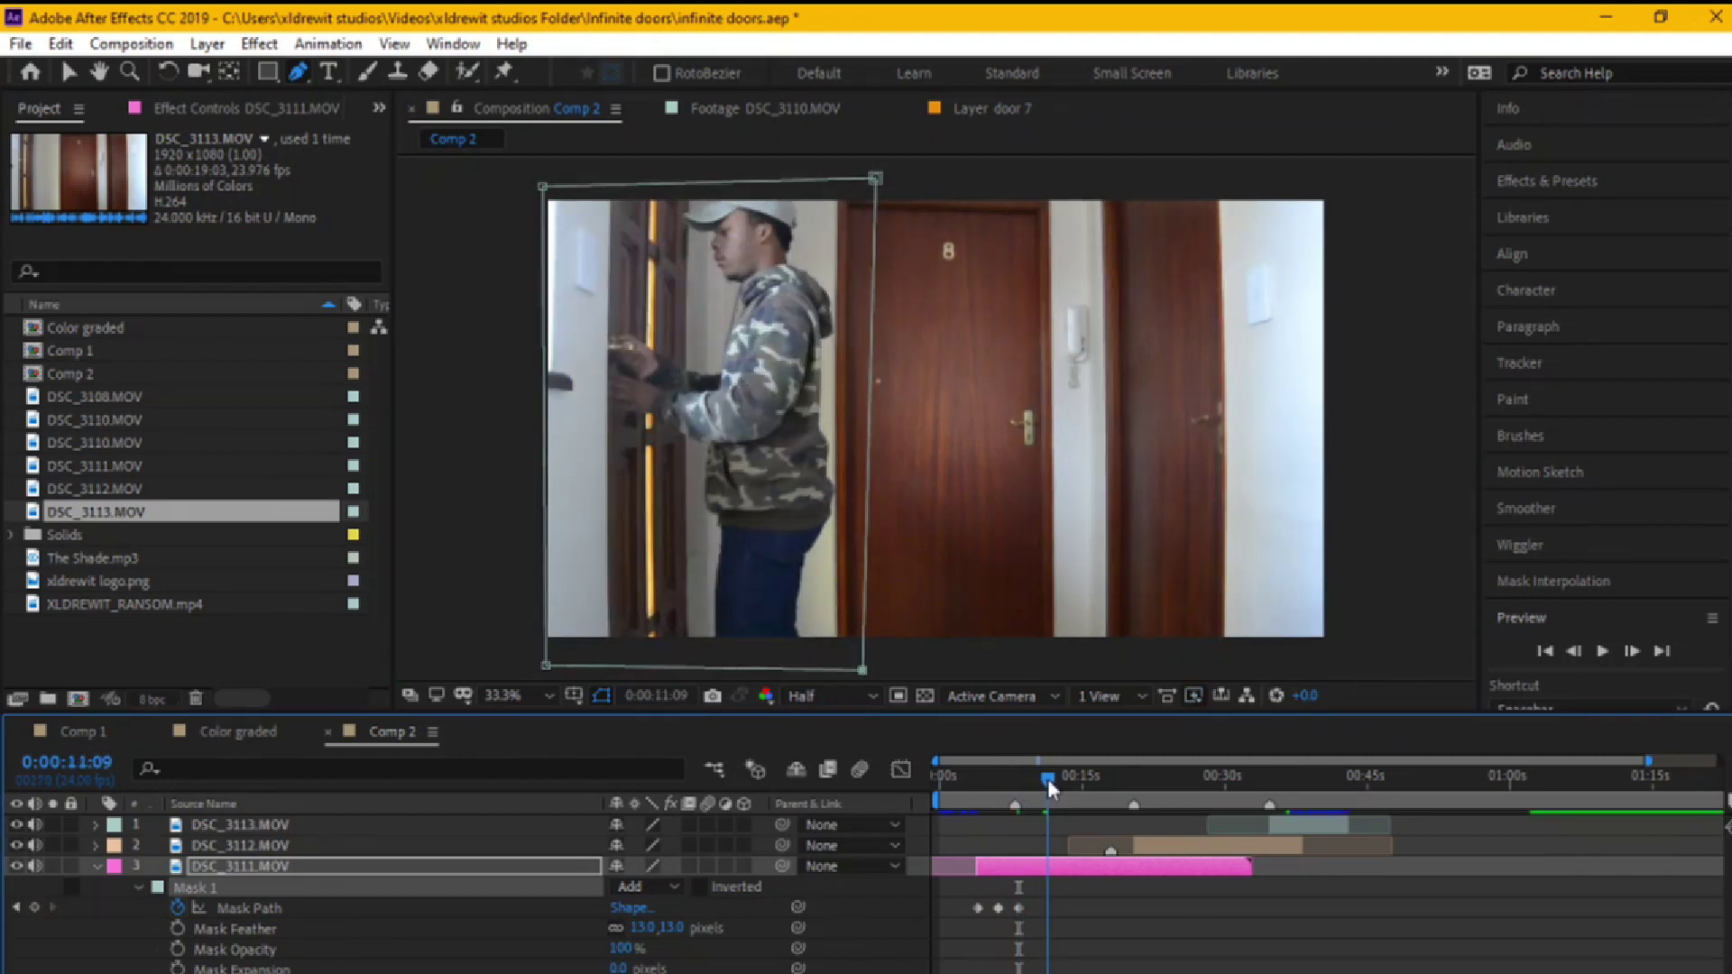
left_click_drag(861, 672, 1046, 664)
left_click_drag(875, 178, 1050, 169)
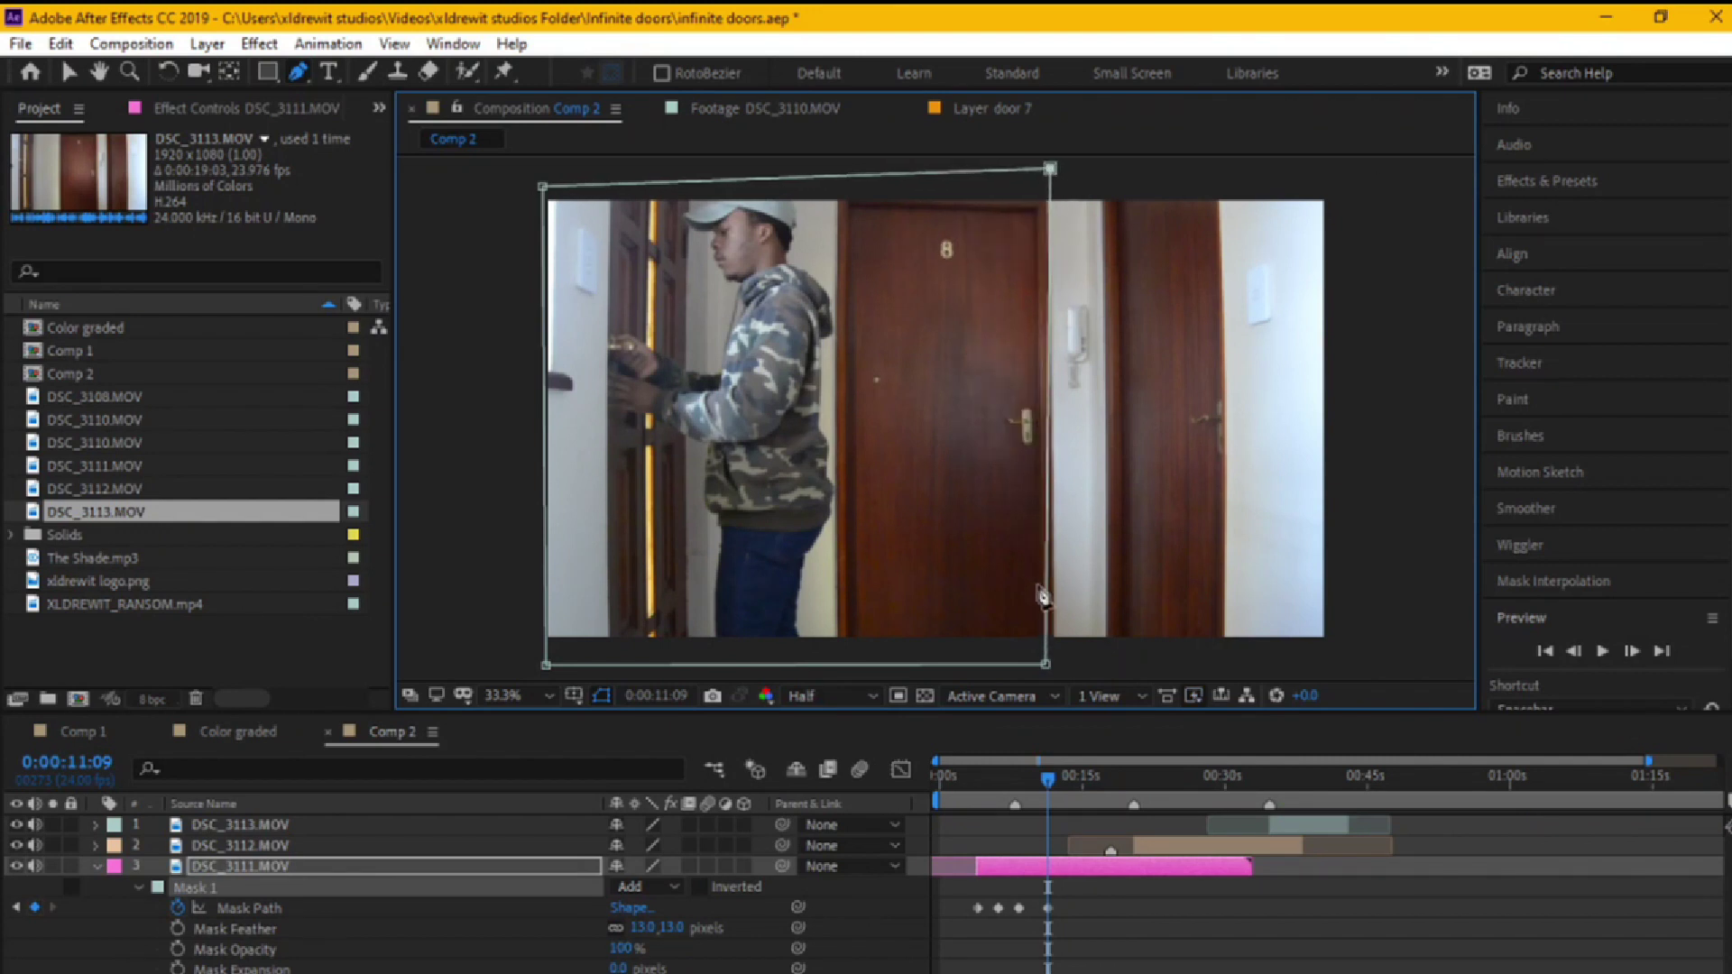
left_click_drag(1045, 664, 1065, 666)
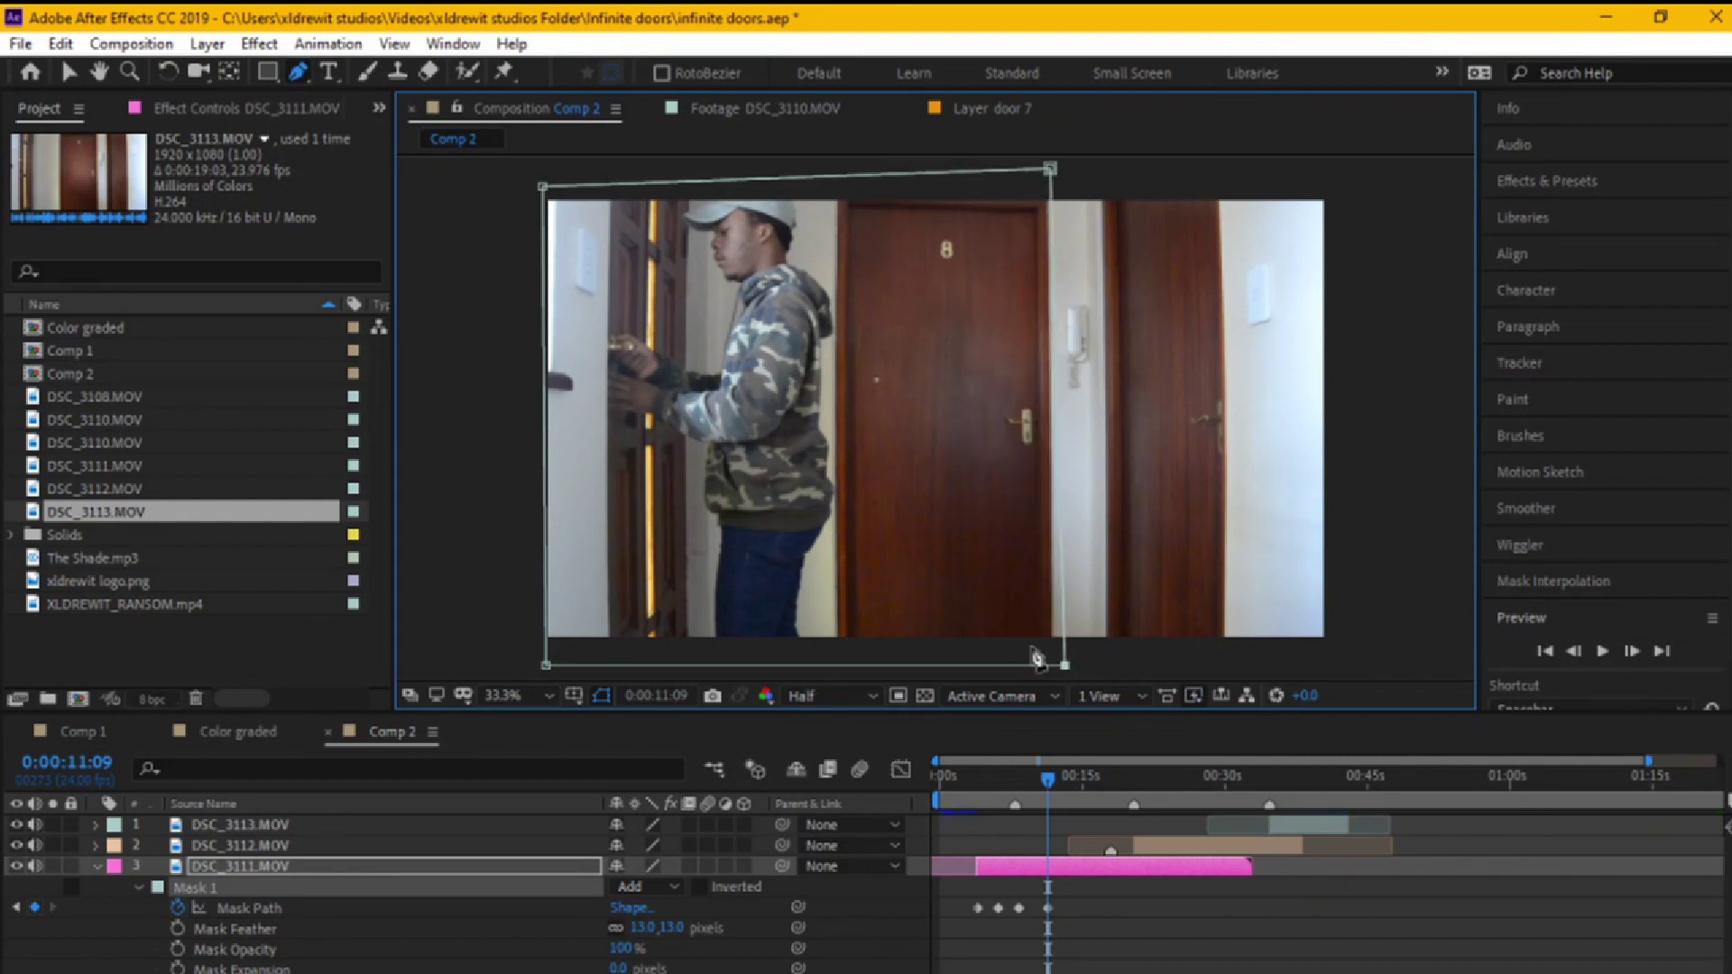
- Keyframe Mask 1 at 0:00:15:17 with both right corners widened onto the wall just past the intercom
left_click_drag(1047, 782, 1093, 791)
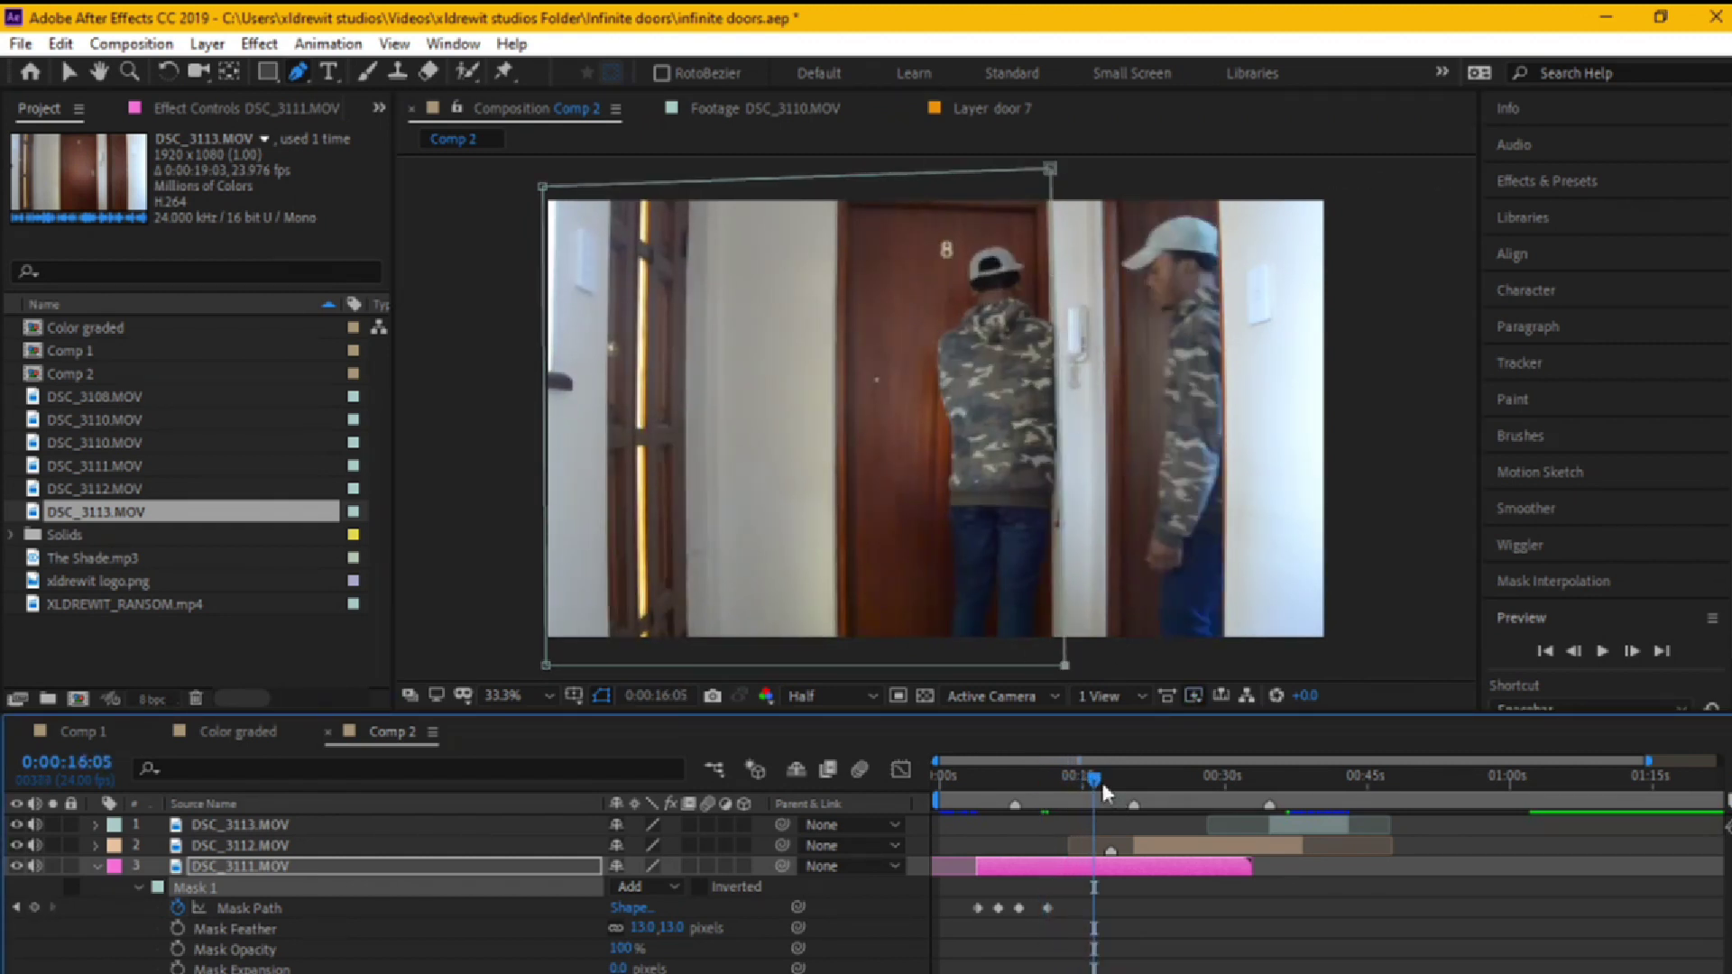
left_click_drag(1093, 774, 1090, 780)
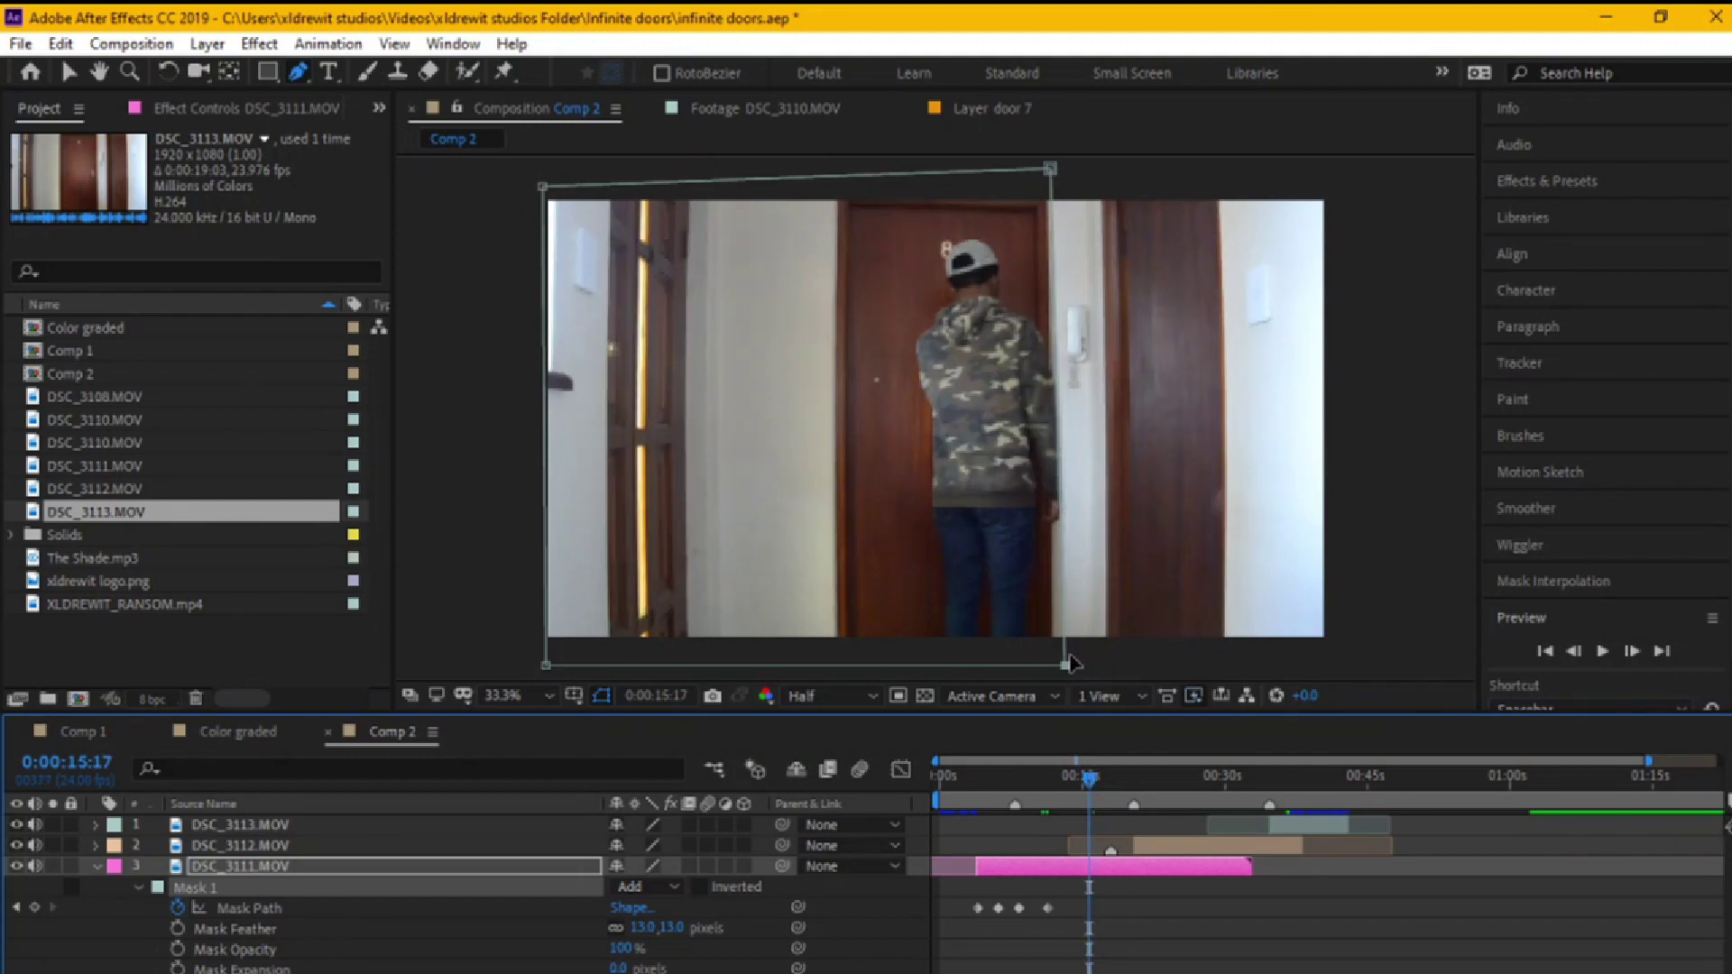
left_click_drag(1062, 667, 1090, 663)
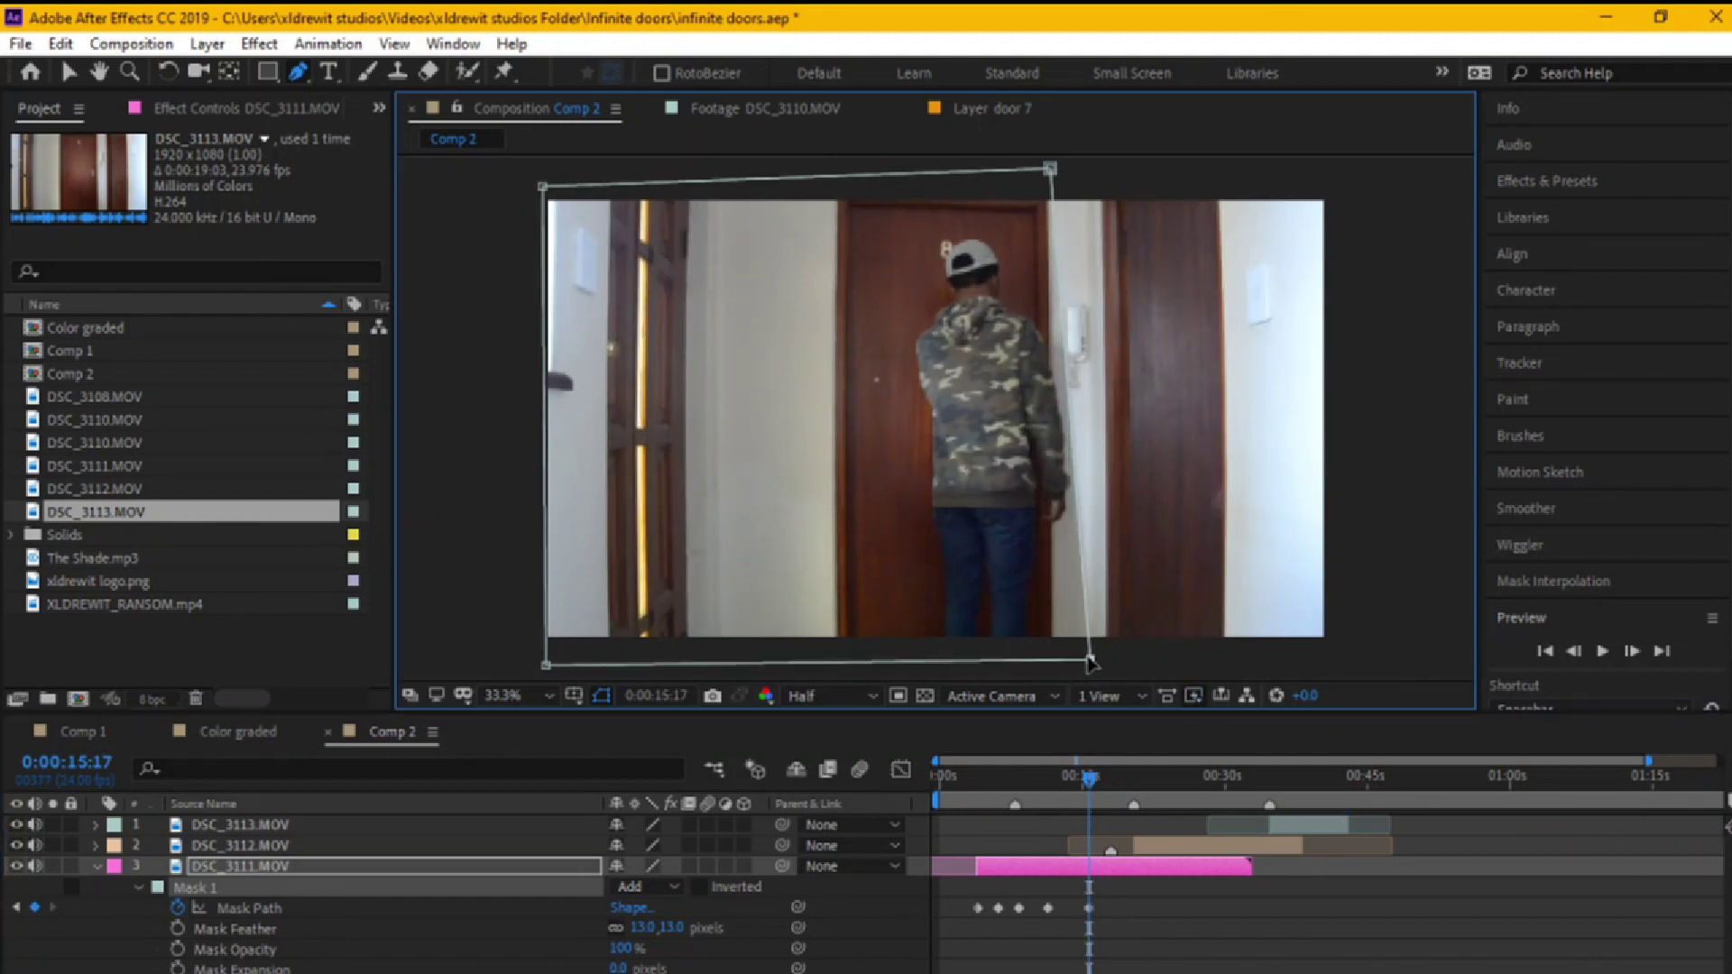
left_click_drag(1051, 168, 1087, 165)
- Cut DSC_3110.MOV at 0:00:17:12 to remove the extra figure at the right door, check the earlier frames, and return to the Selection tool
left_click_drag(1101, 782, 1113, 790)
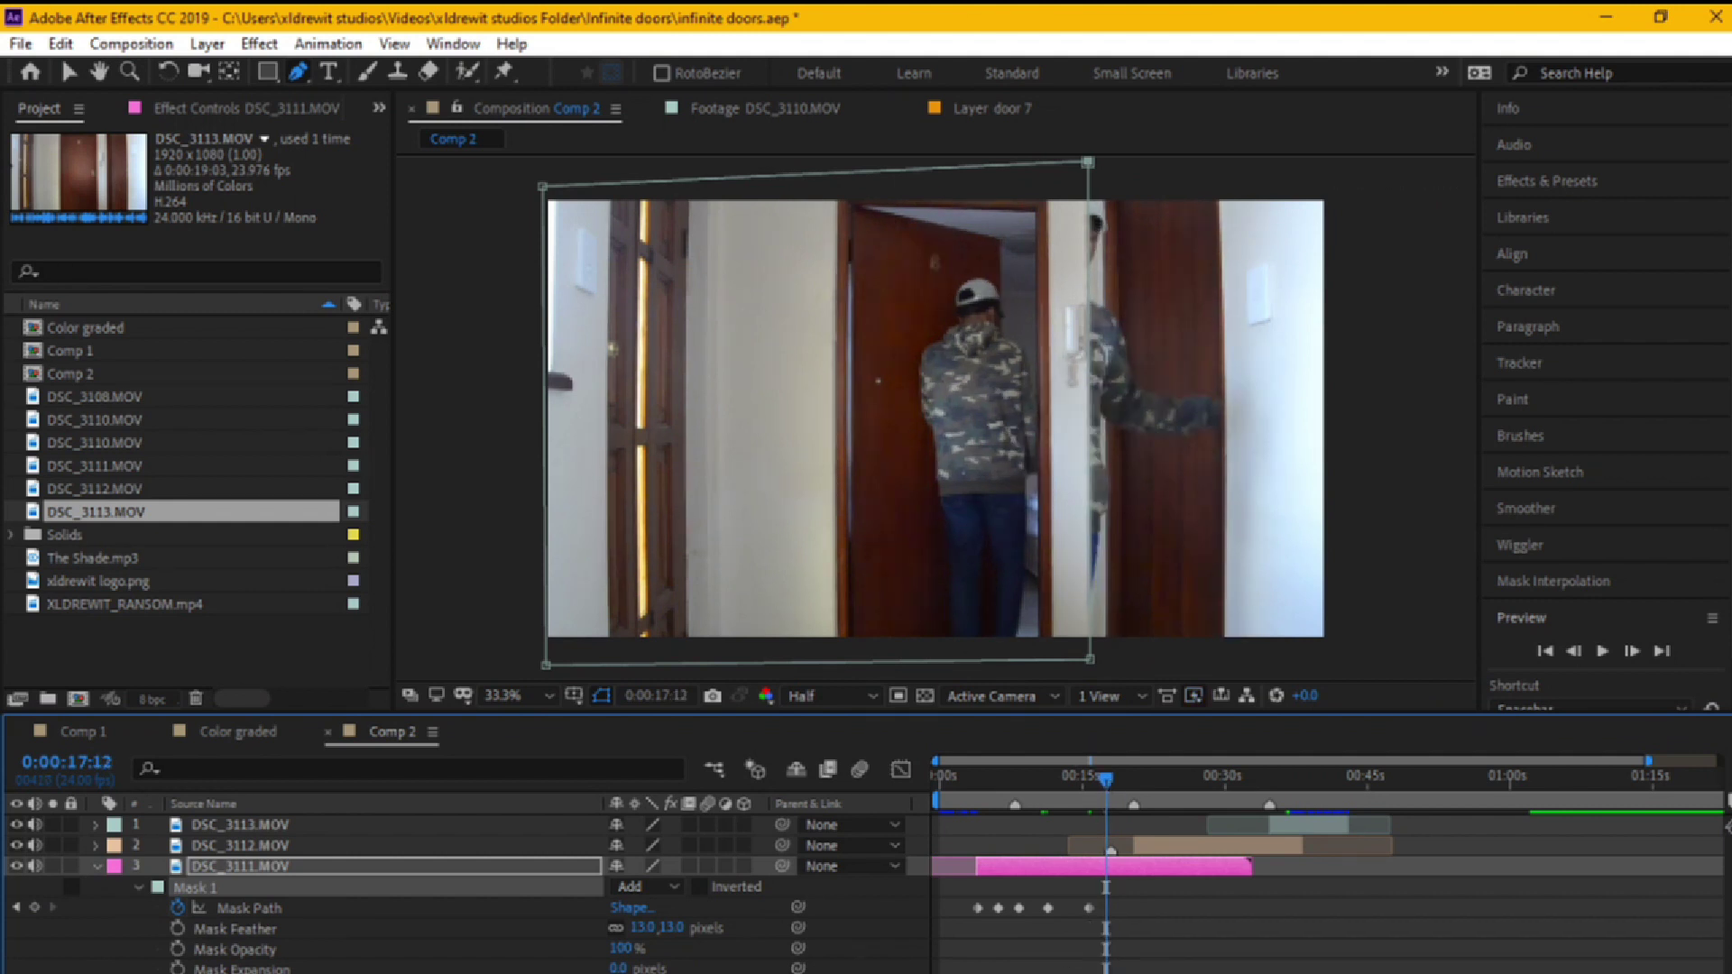
key("ctrl+Down")
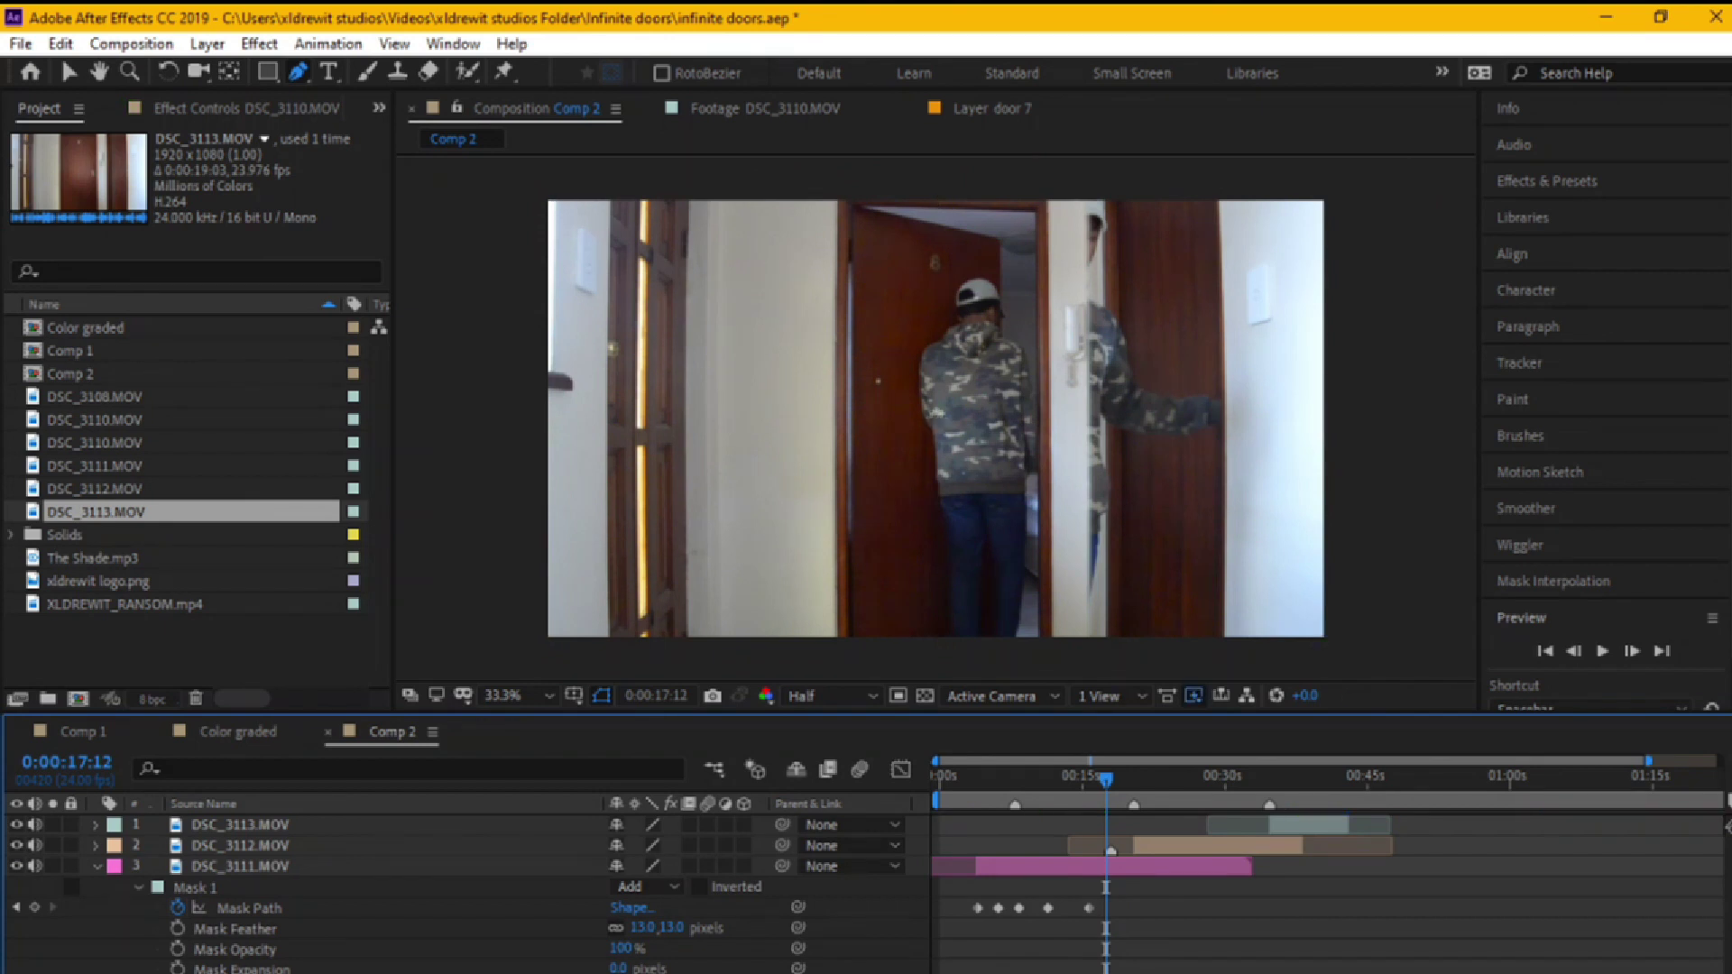
key("Delete")
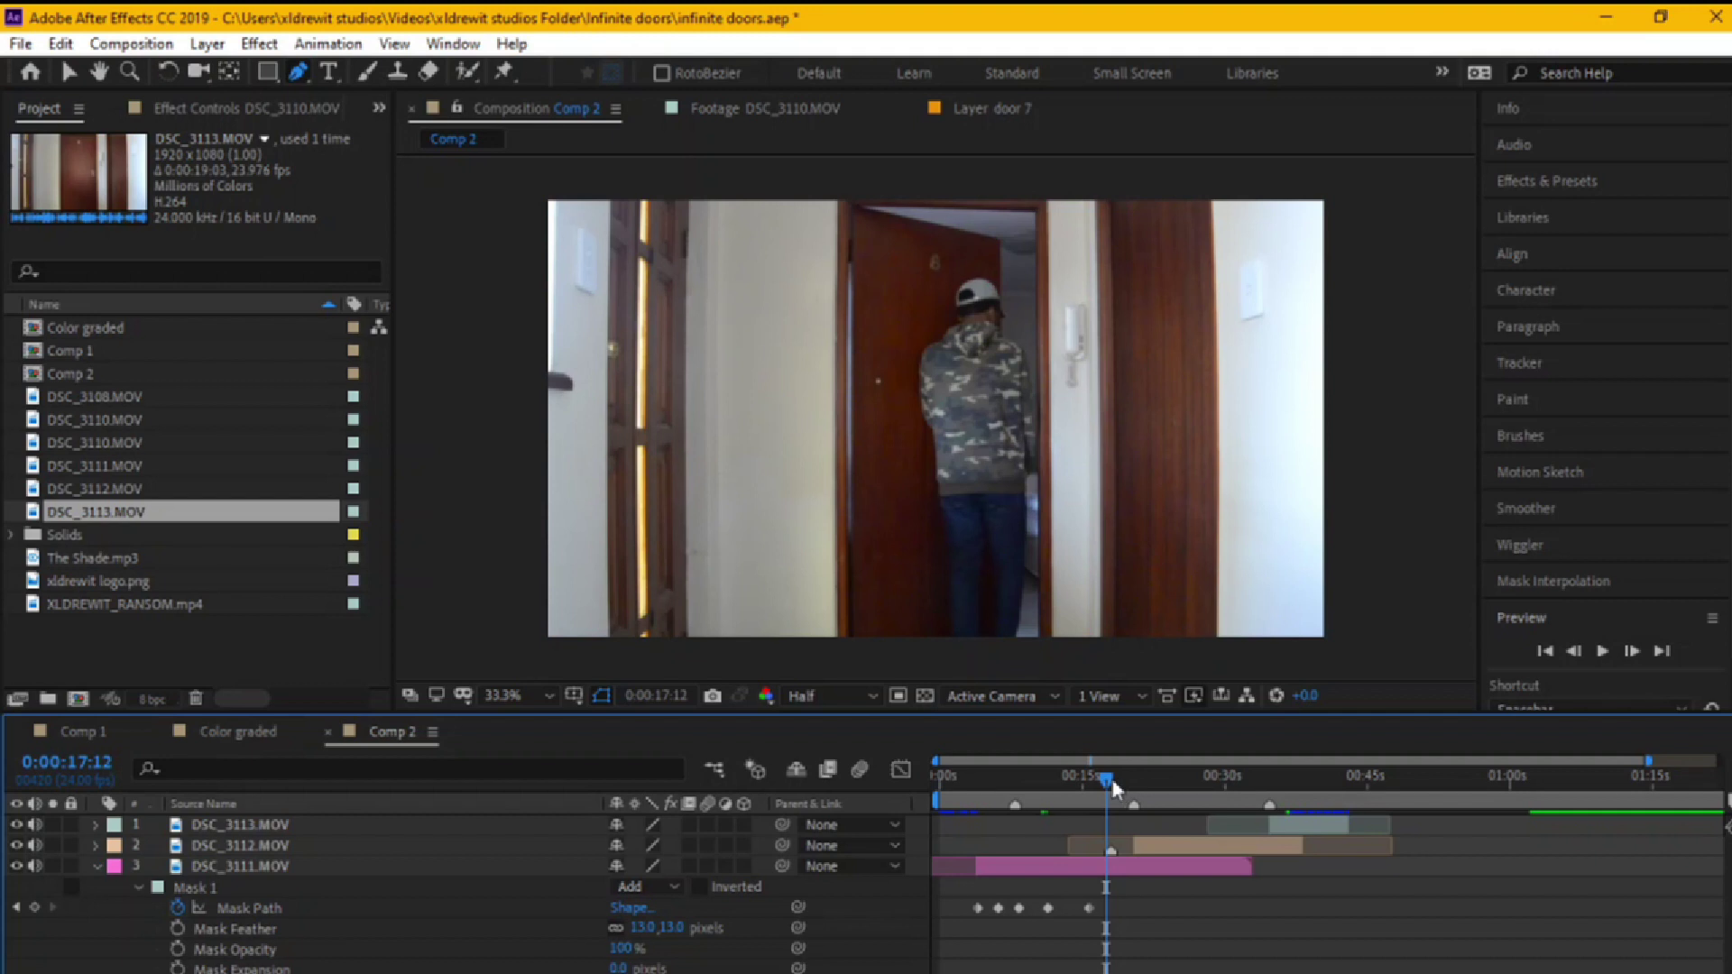
left_click_drag(1107, 778, 1044, 782)
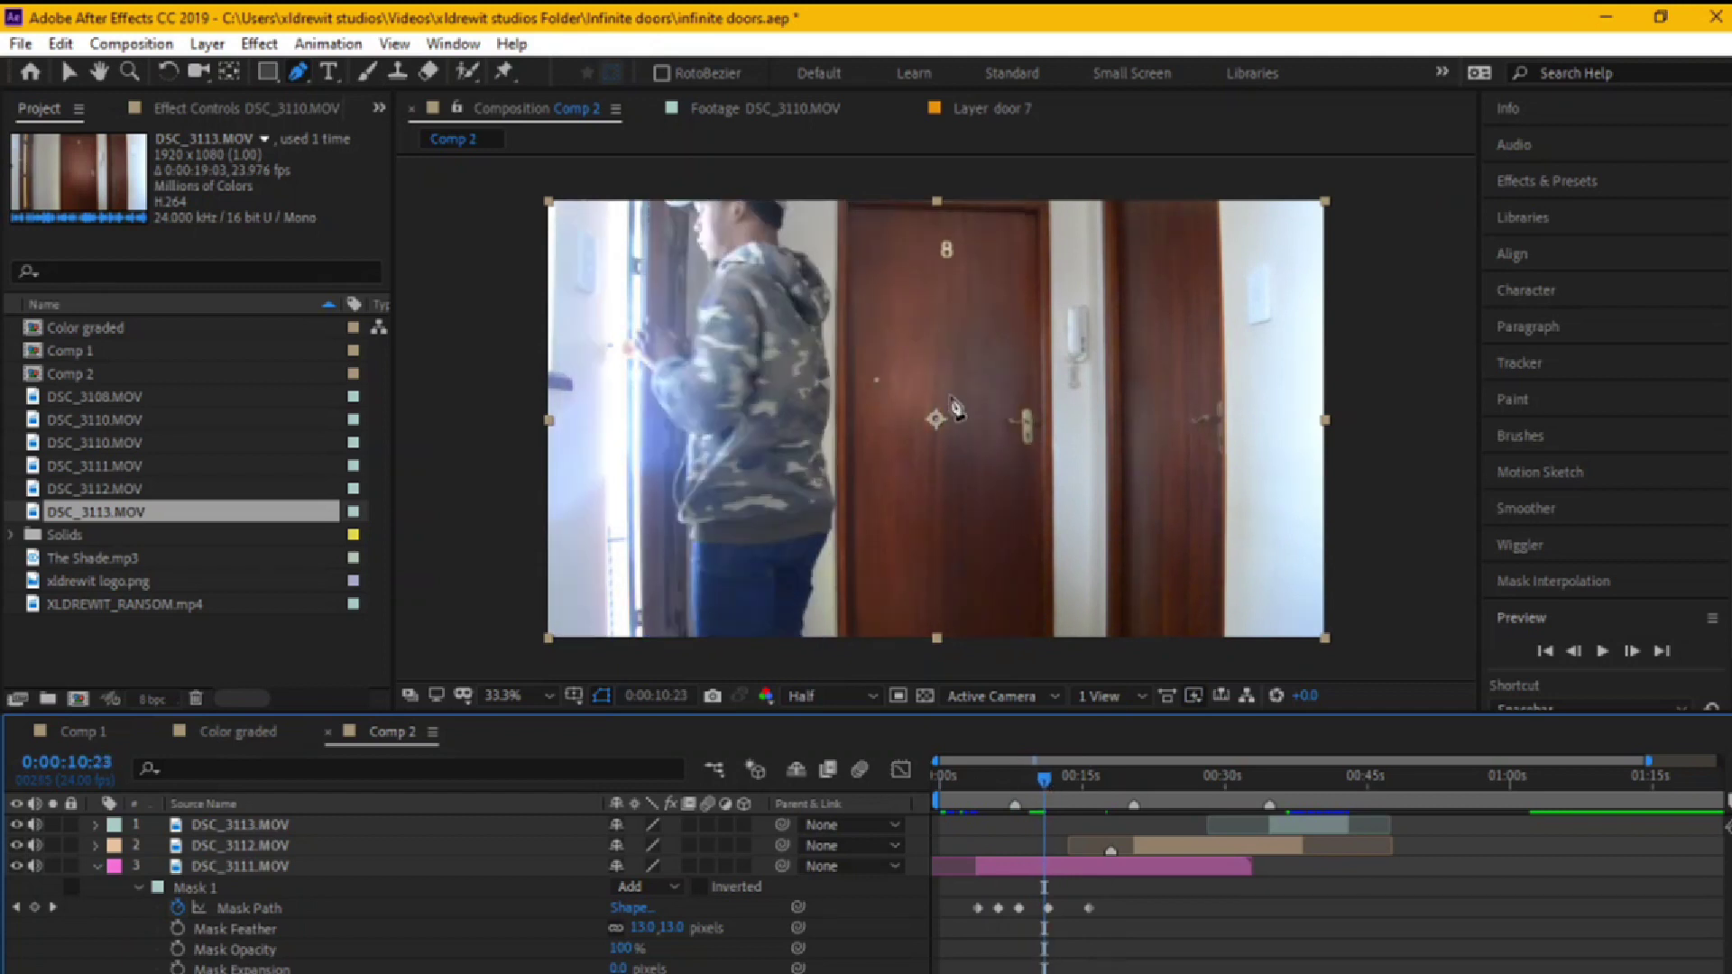
left_click(69, 70)
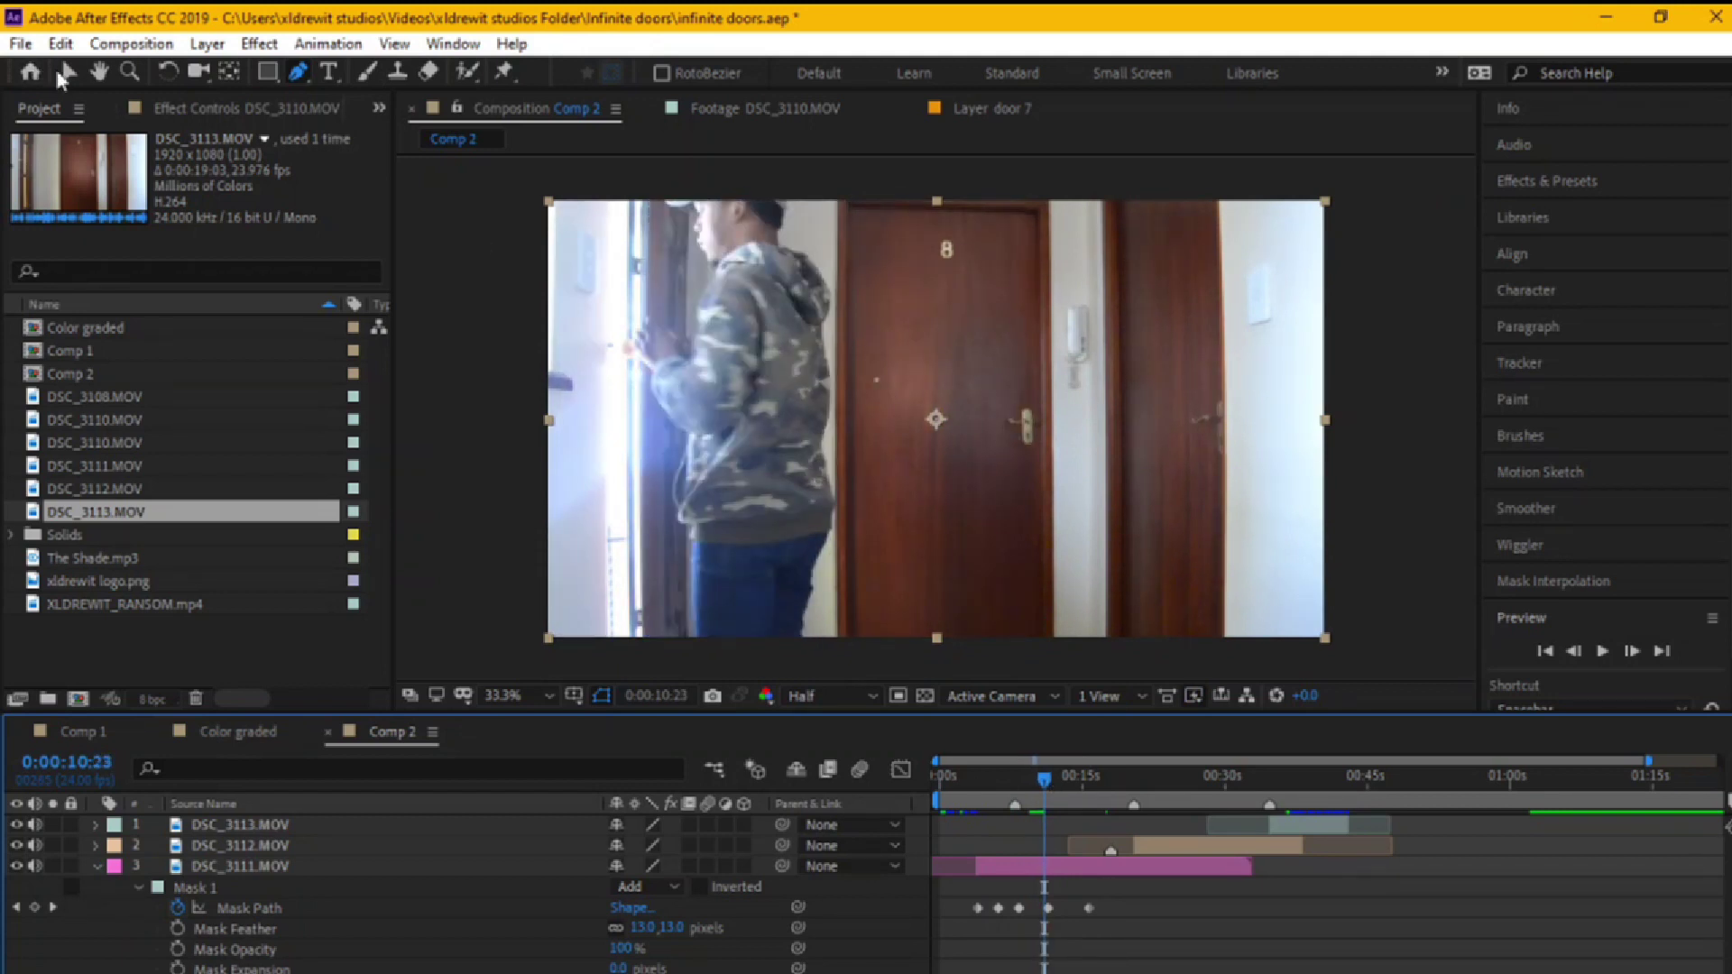
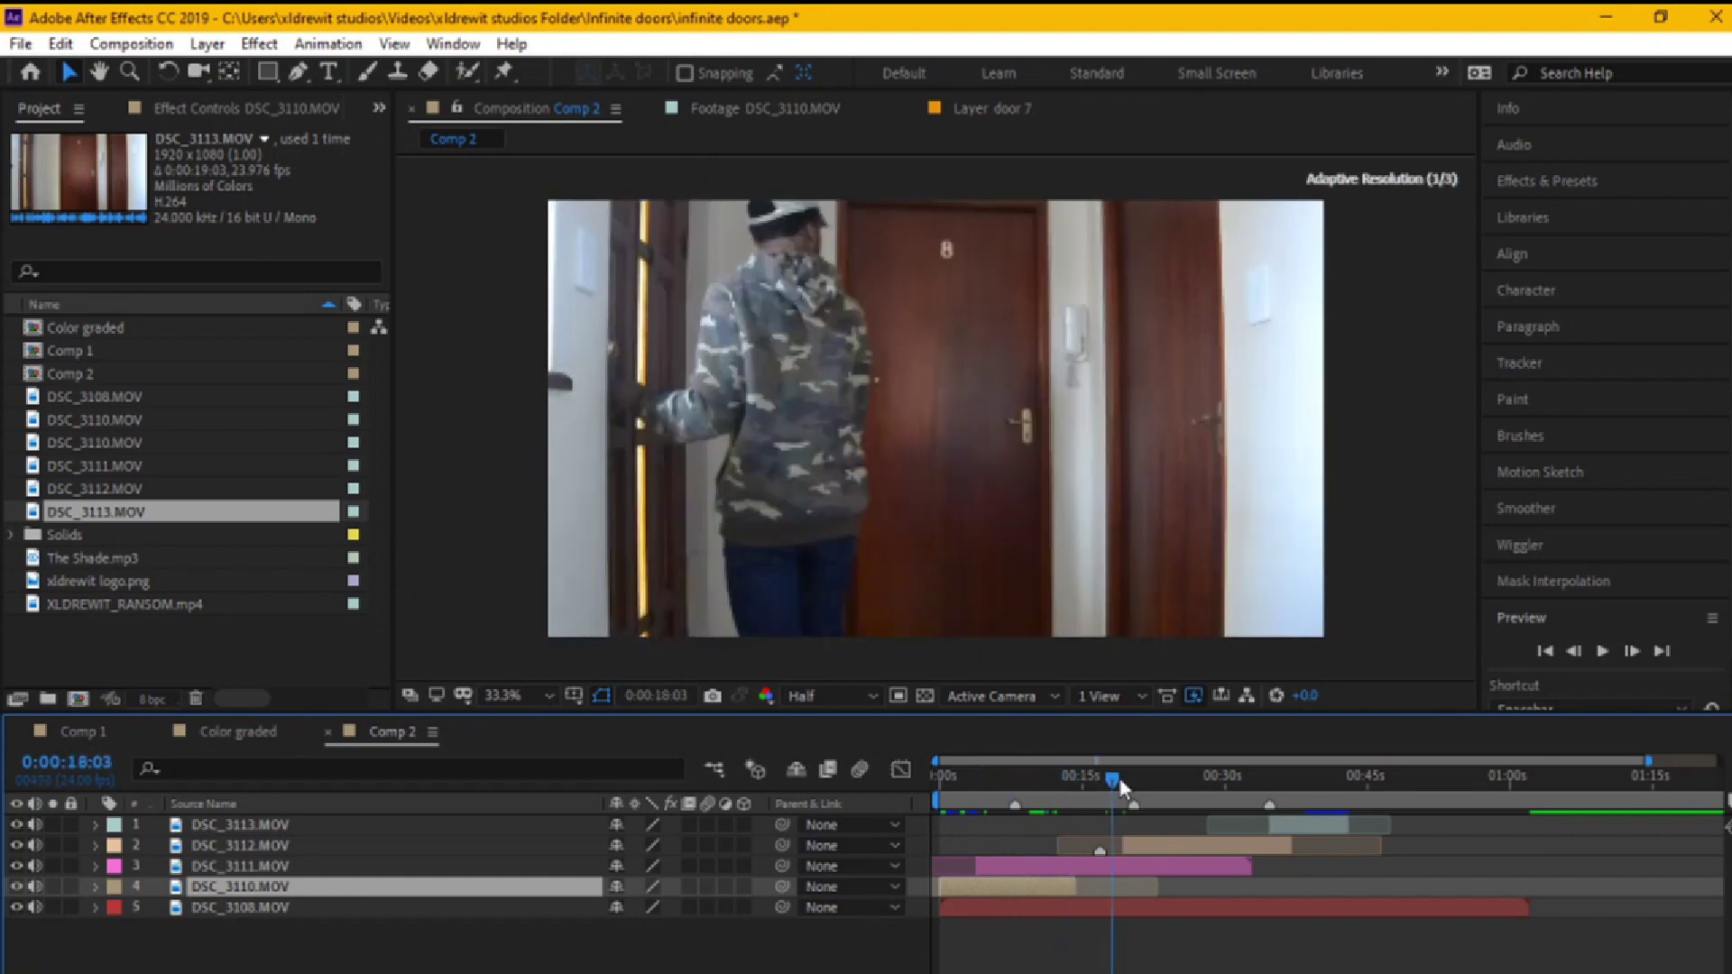
- Select DSC_3112.MOV, activate the Pen tool, and set the current time to 0:00:19:03 near the start of its visible section
left_click(1152, 831)
left_click(1150, 845)
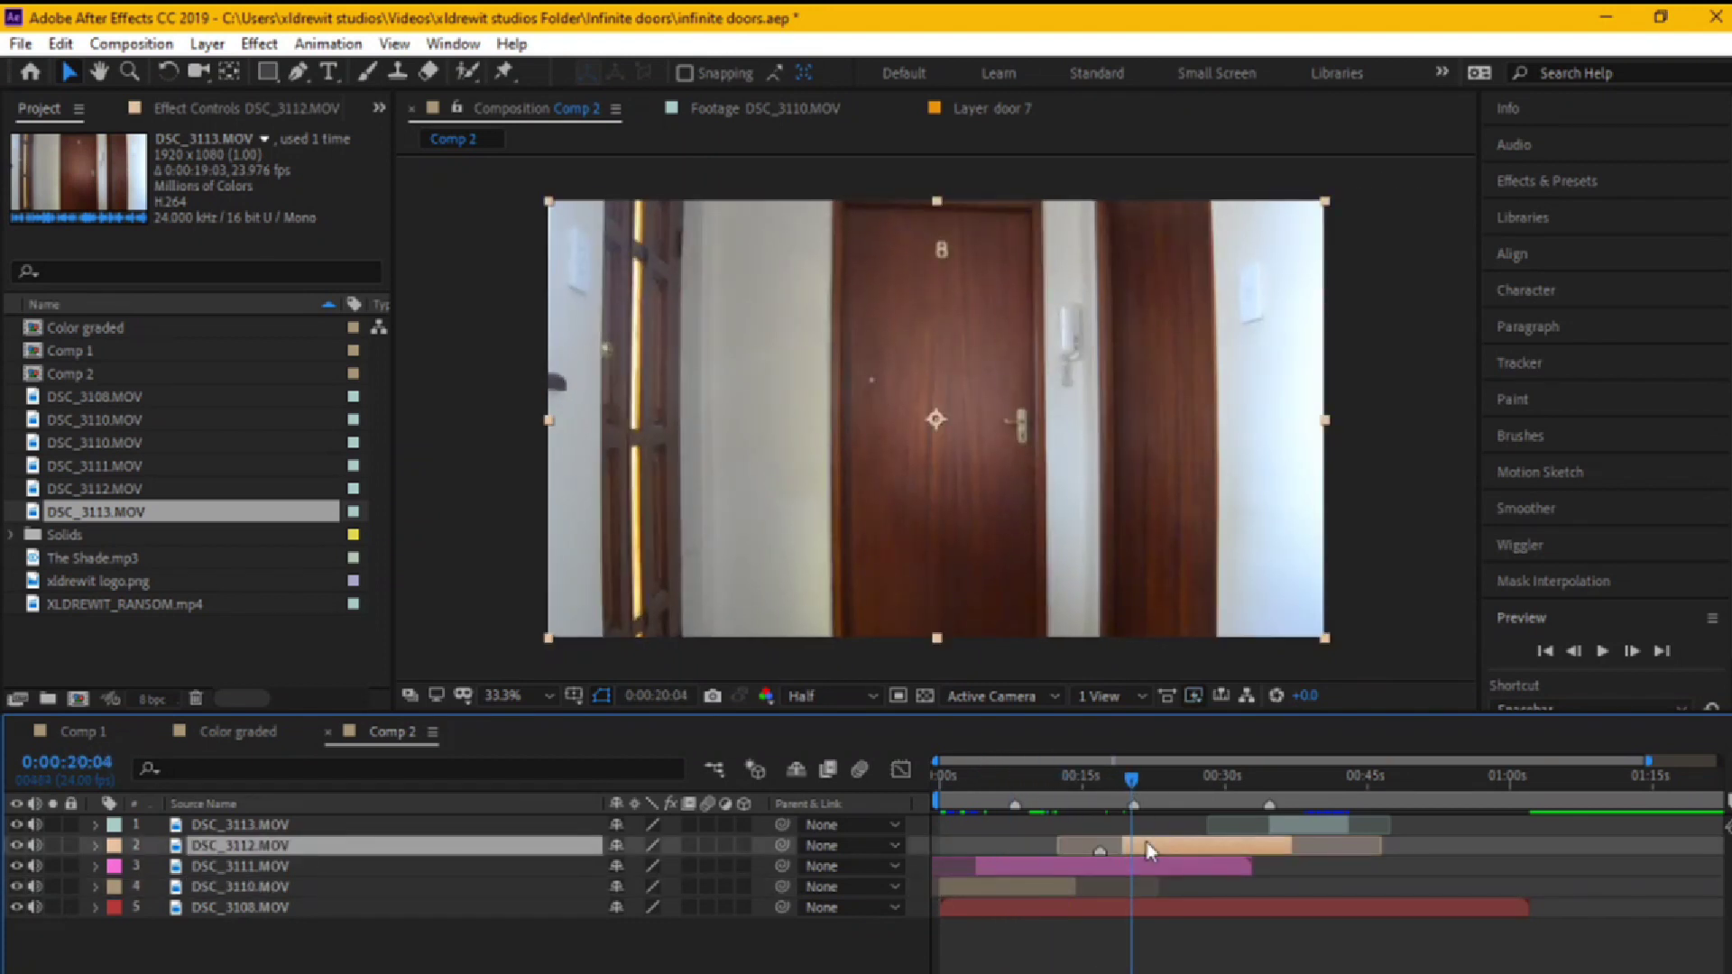
left_click_drag(1134, 786, 1145, 780)
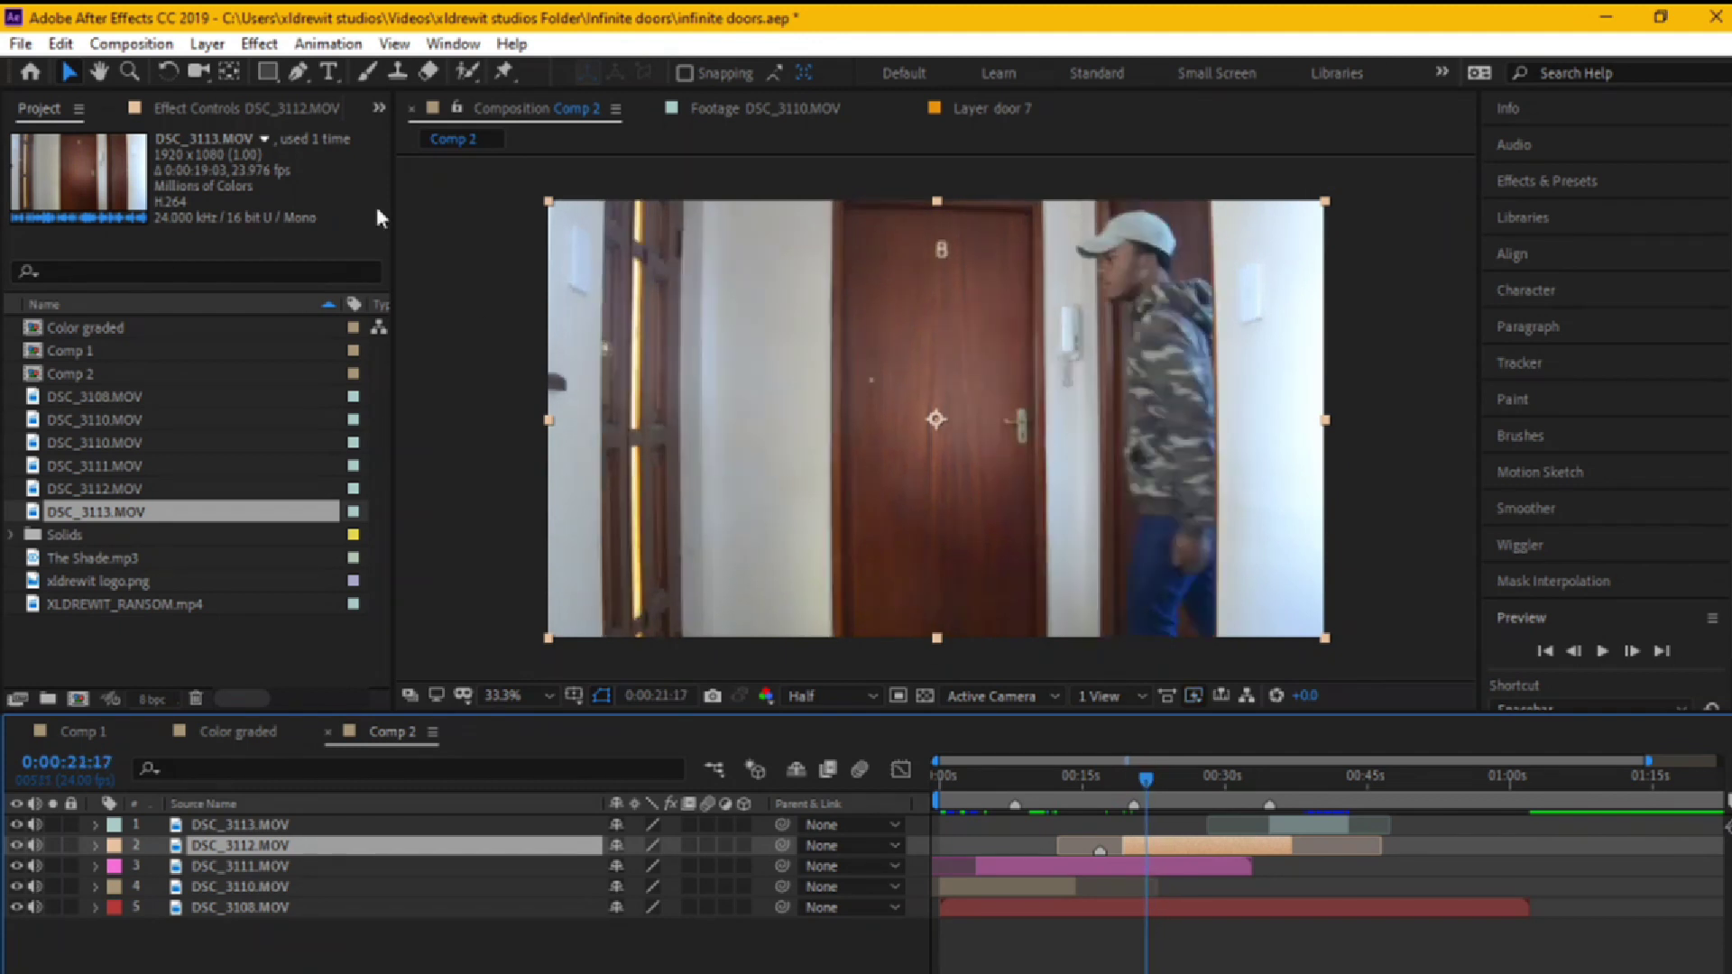
left_click(307, 70)
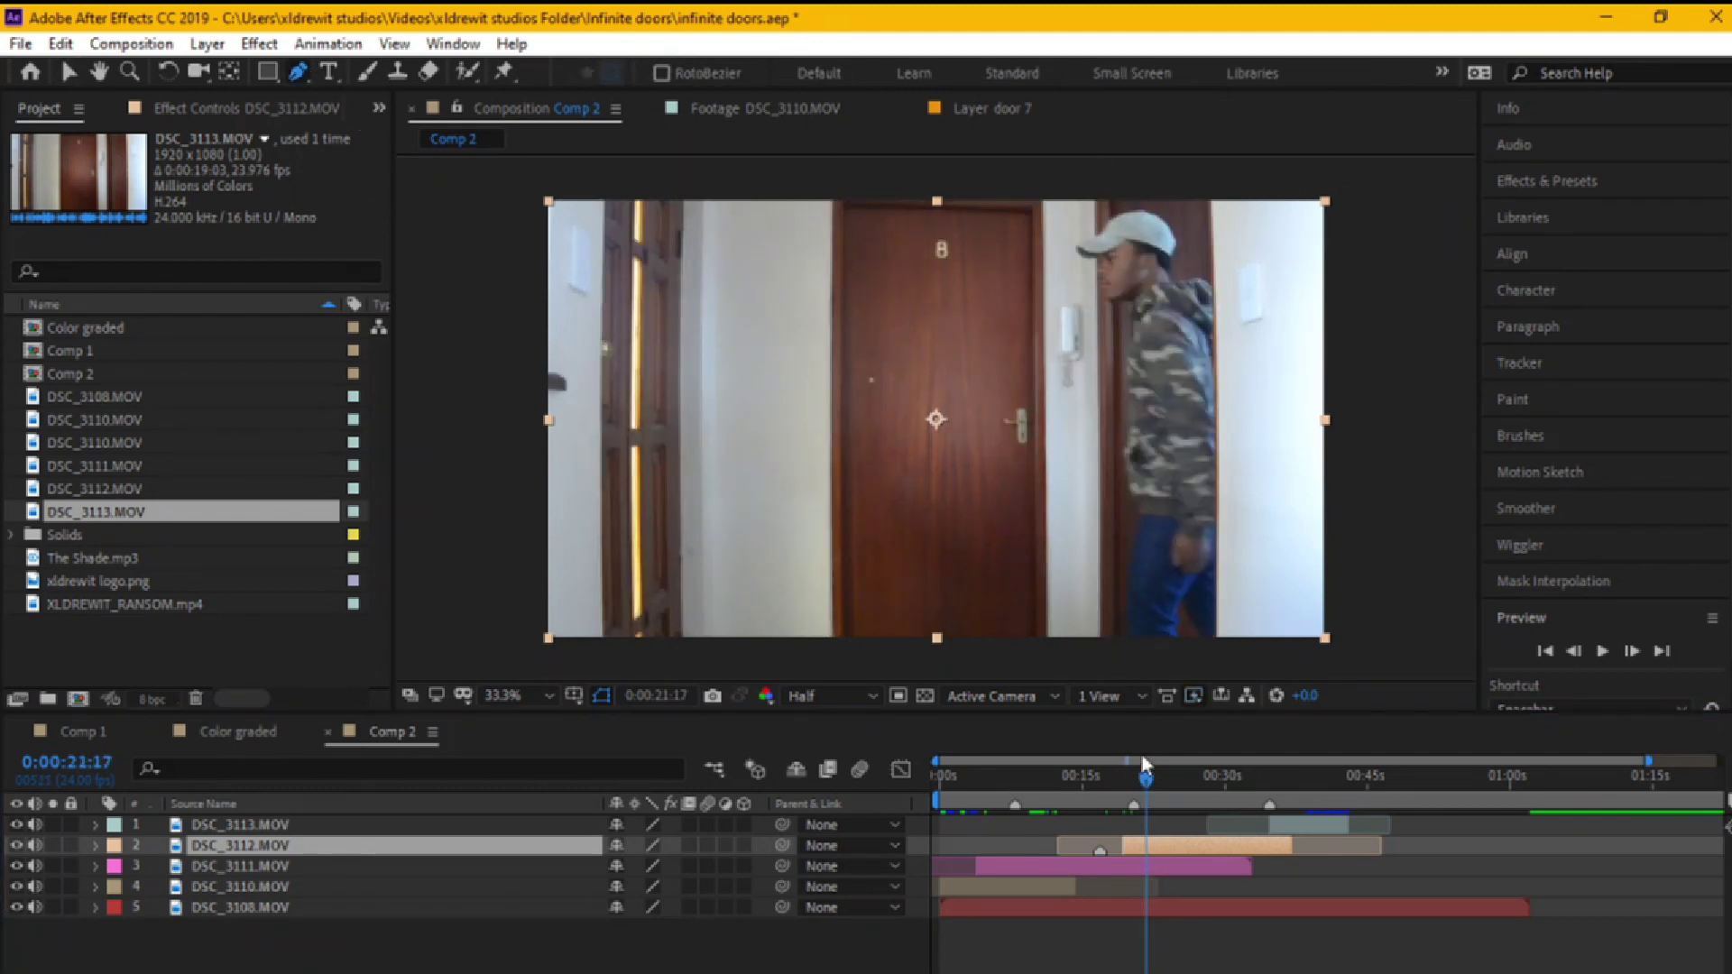
left_click_drag(1140, 777, 1115, 776)
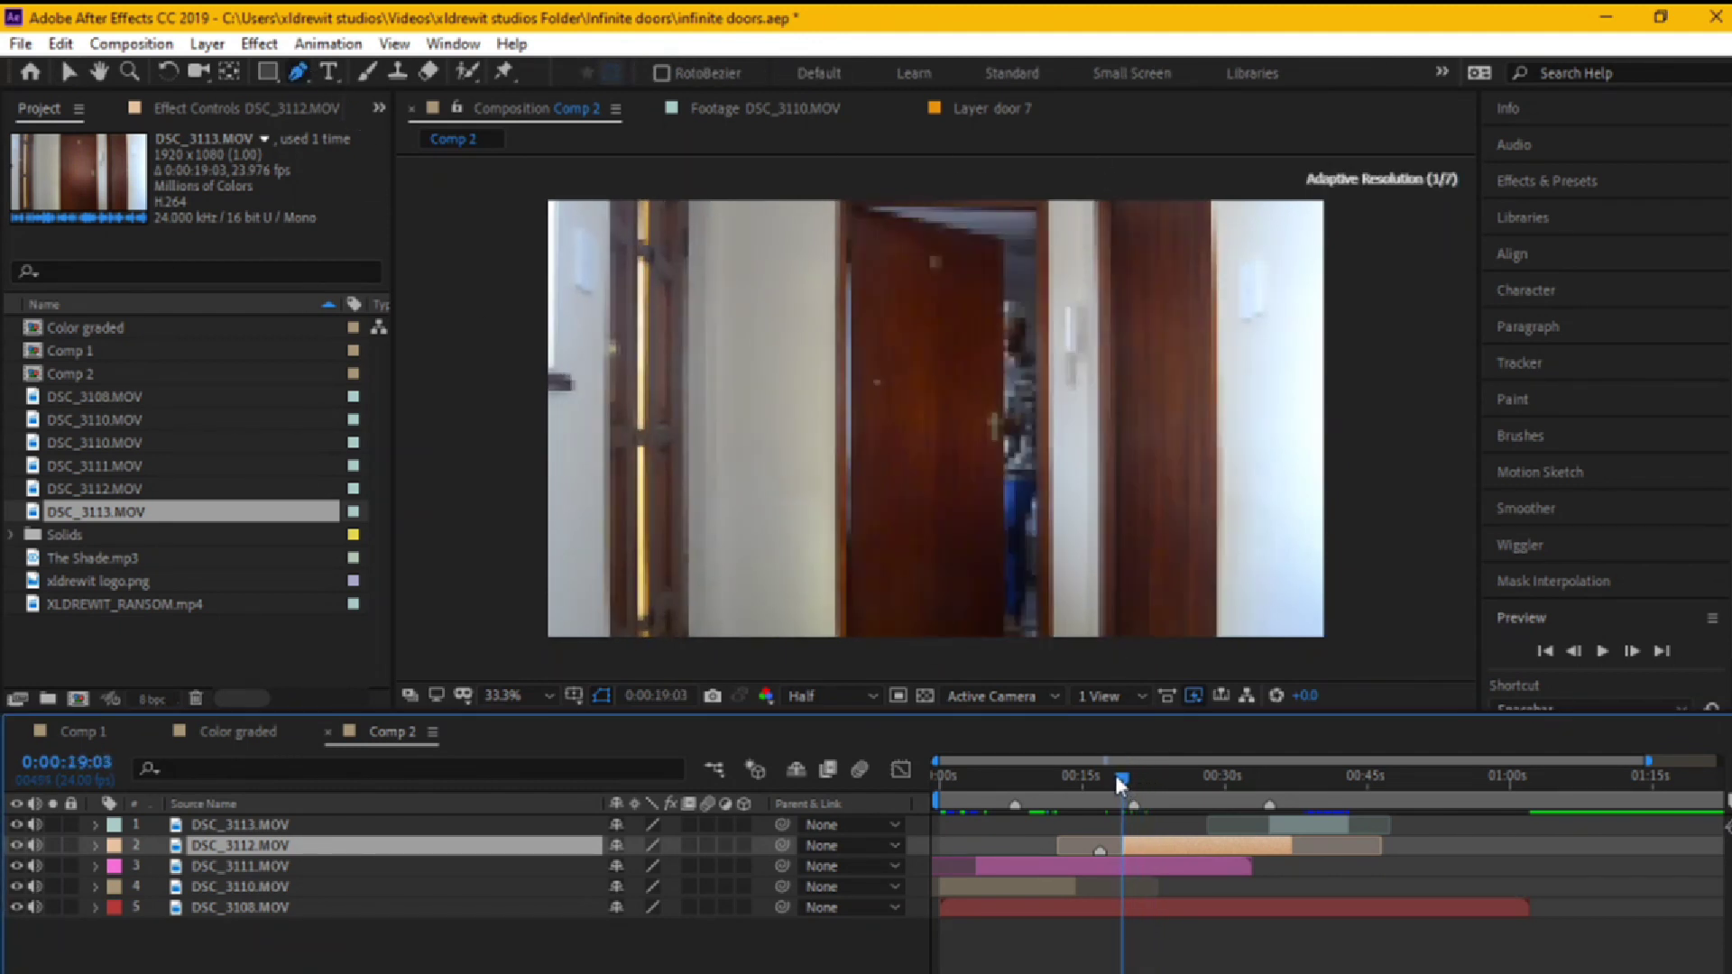
- Try to outline the right door area with a four-point pen path at 0:00:19:03, and remove the resulting shape layer
left_click(1058, 162)
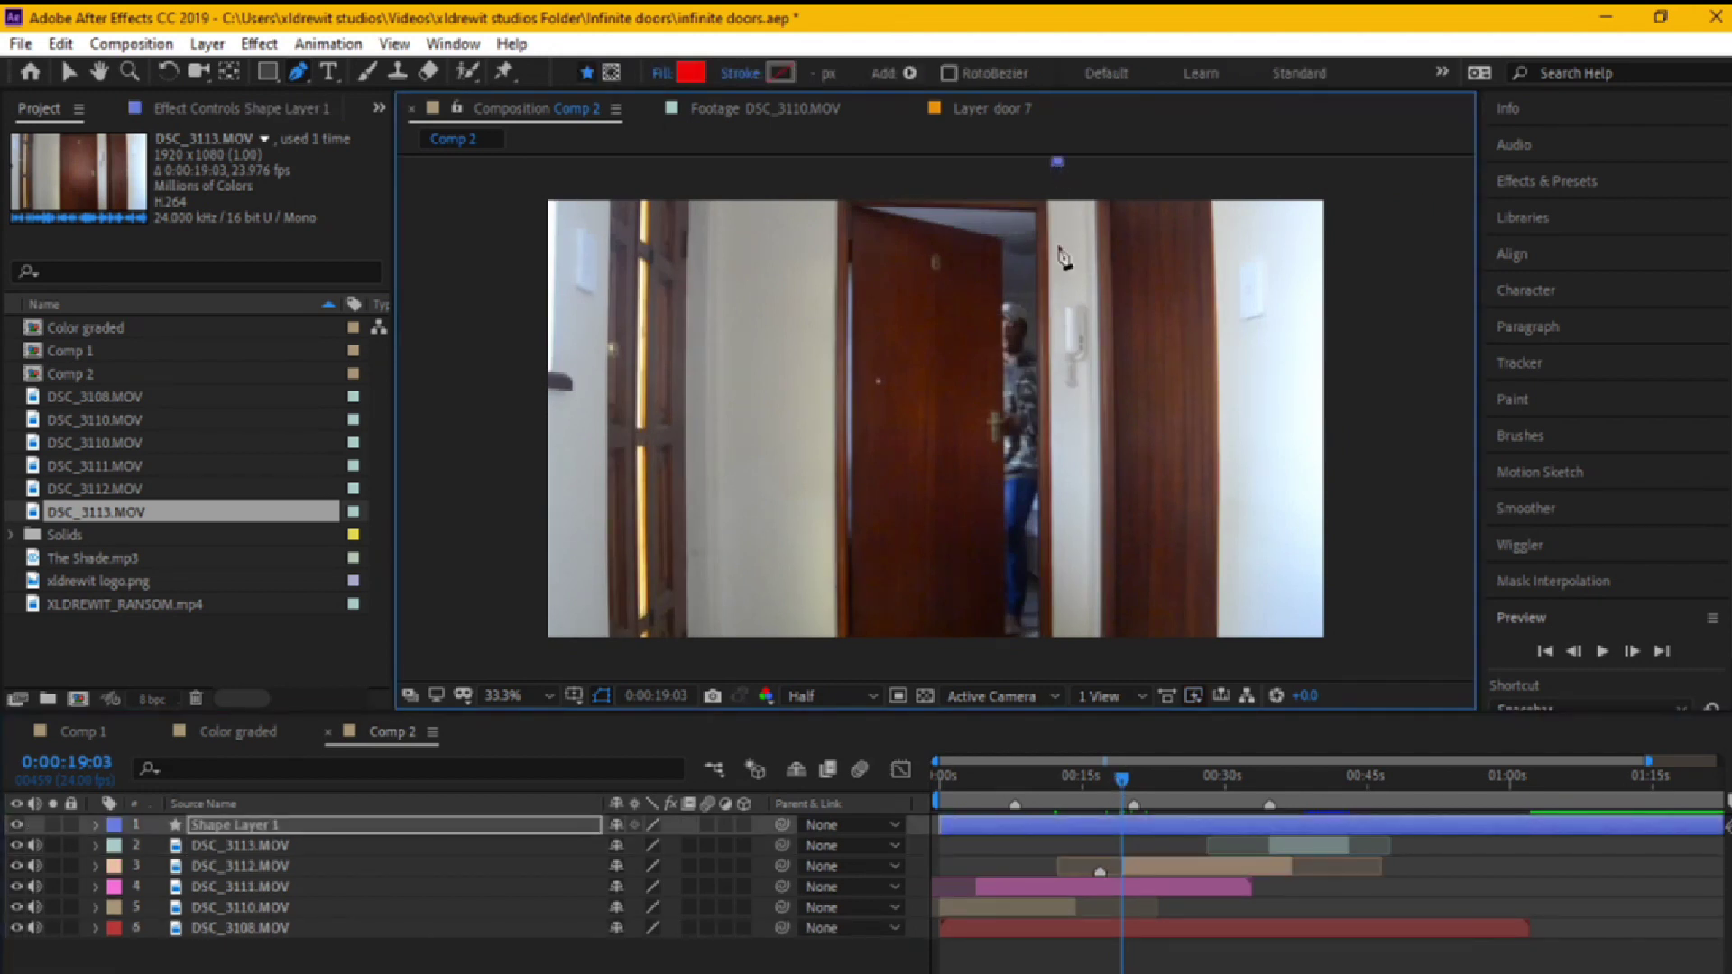
left_click(1076, 660)
left_click(1344, 660)
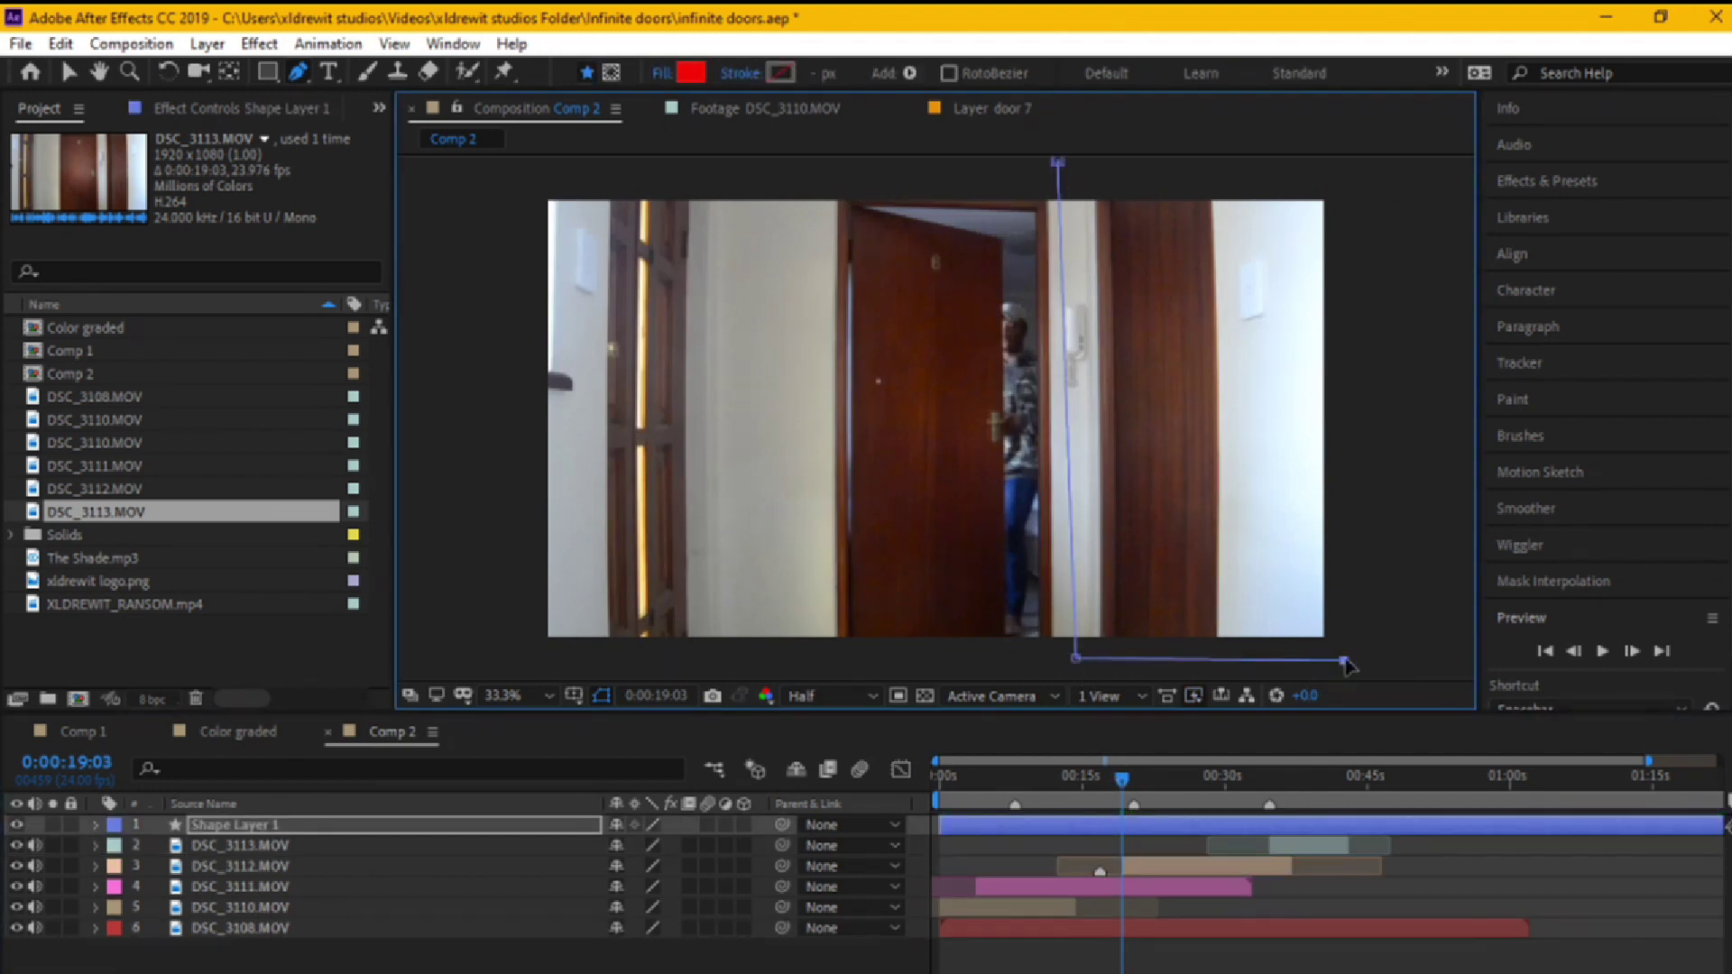
left_click(1356, 179)
left_click(1059, 164)
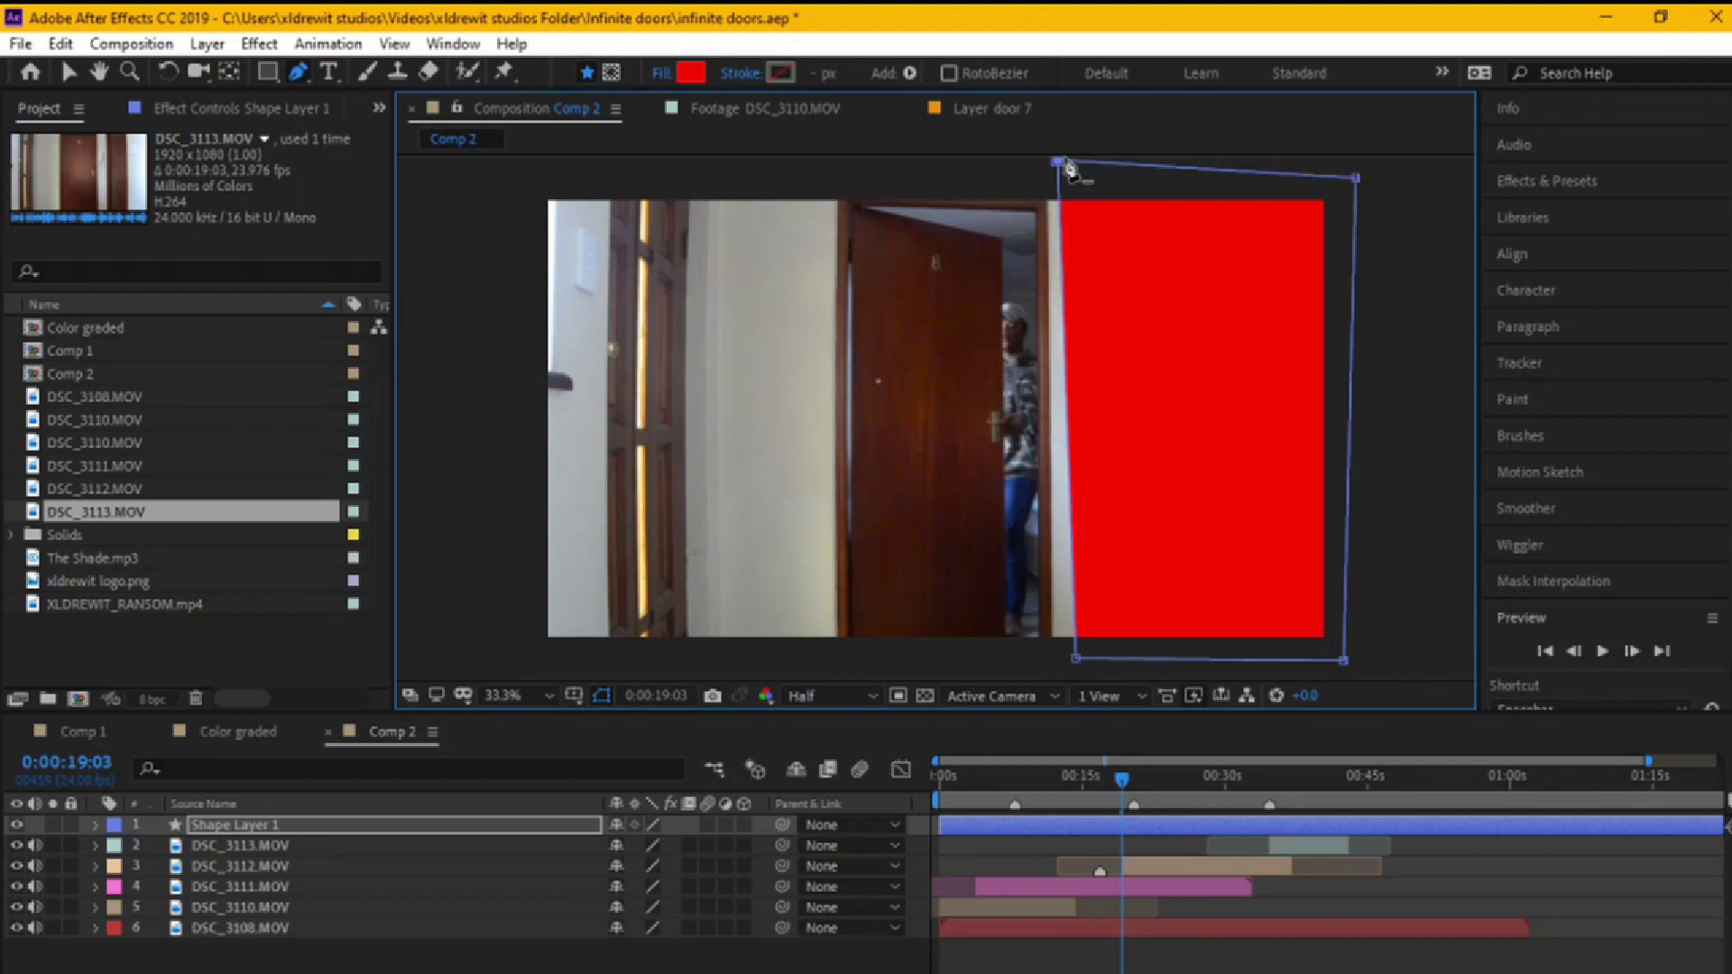
key("ctrl+z")
key("ctrl+z")
key("ctrl+z")
key("ctrl+z")
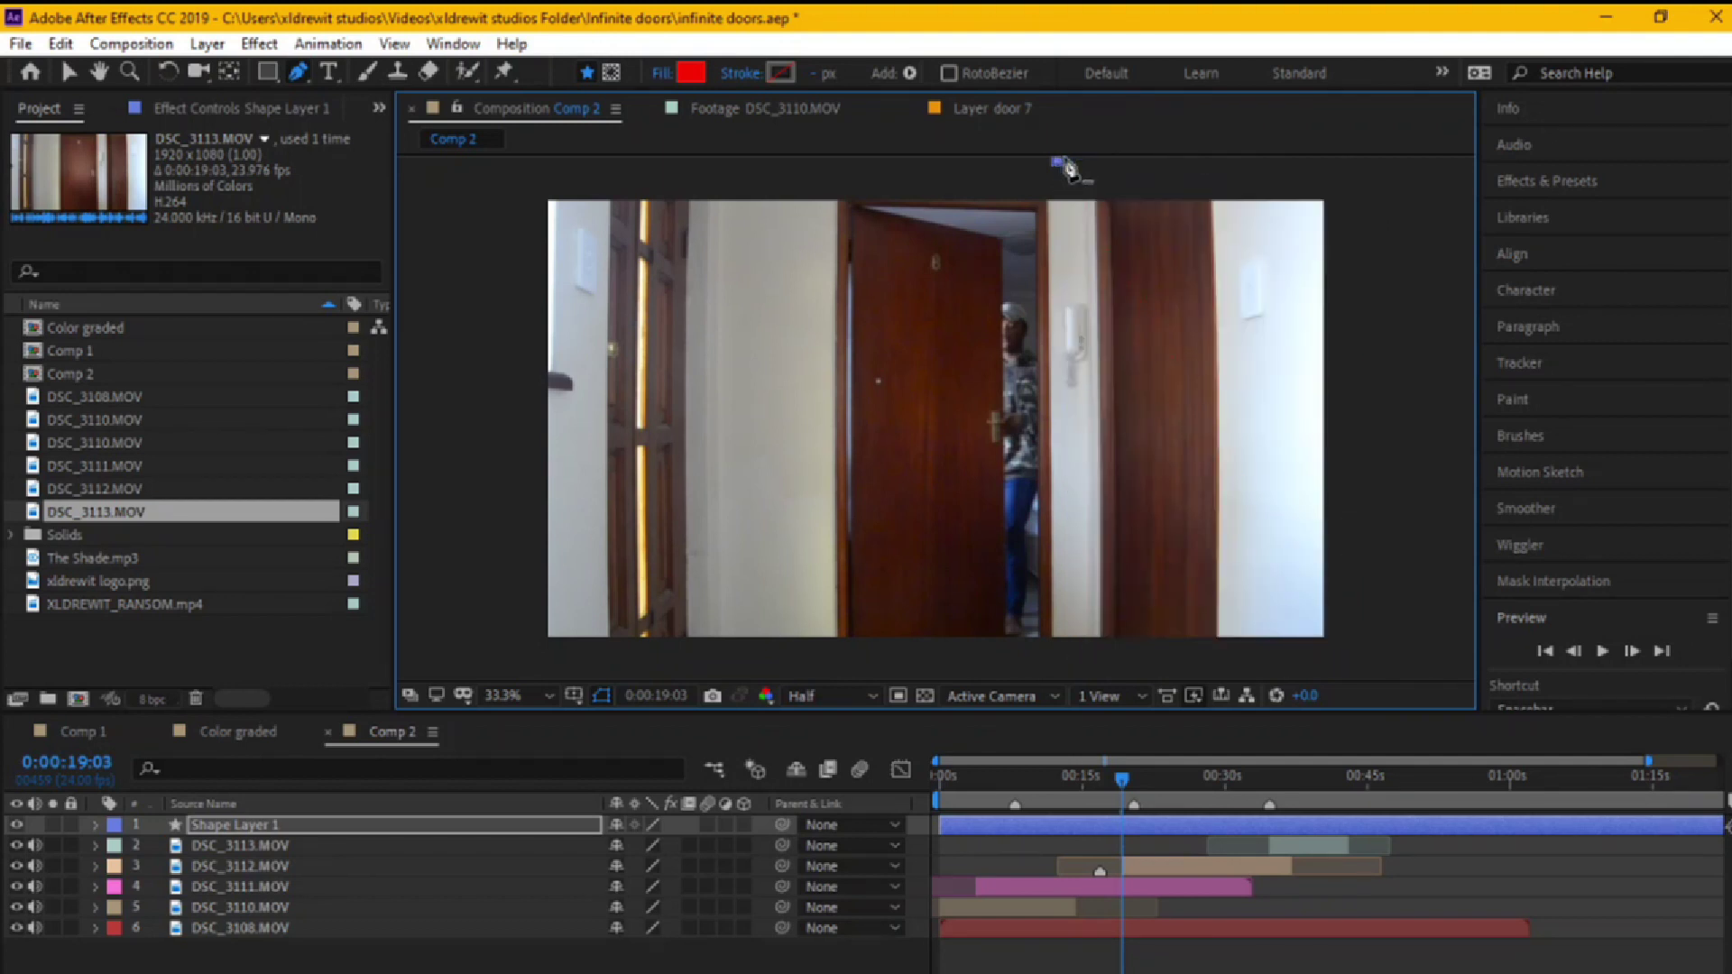
key("ctrl+z")
key("Delete")
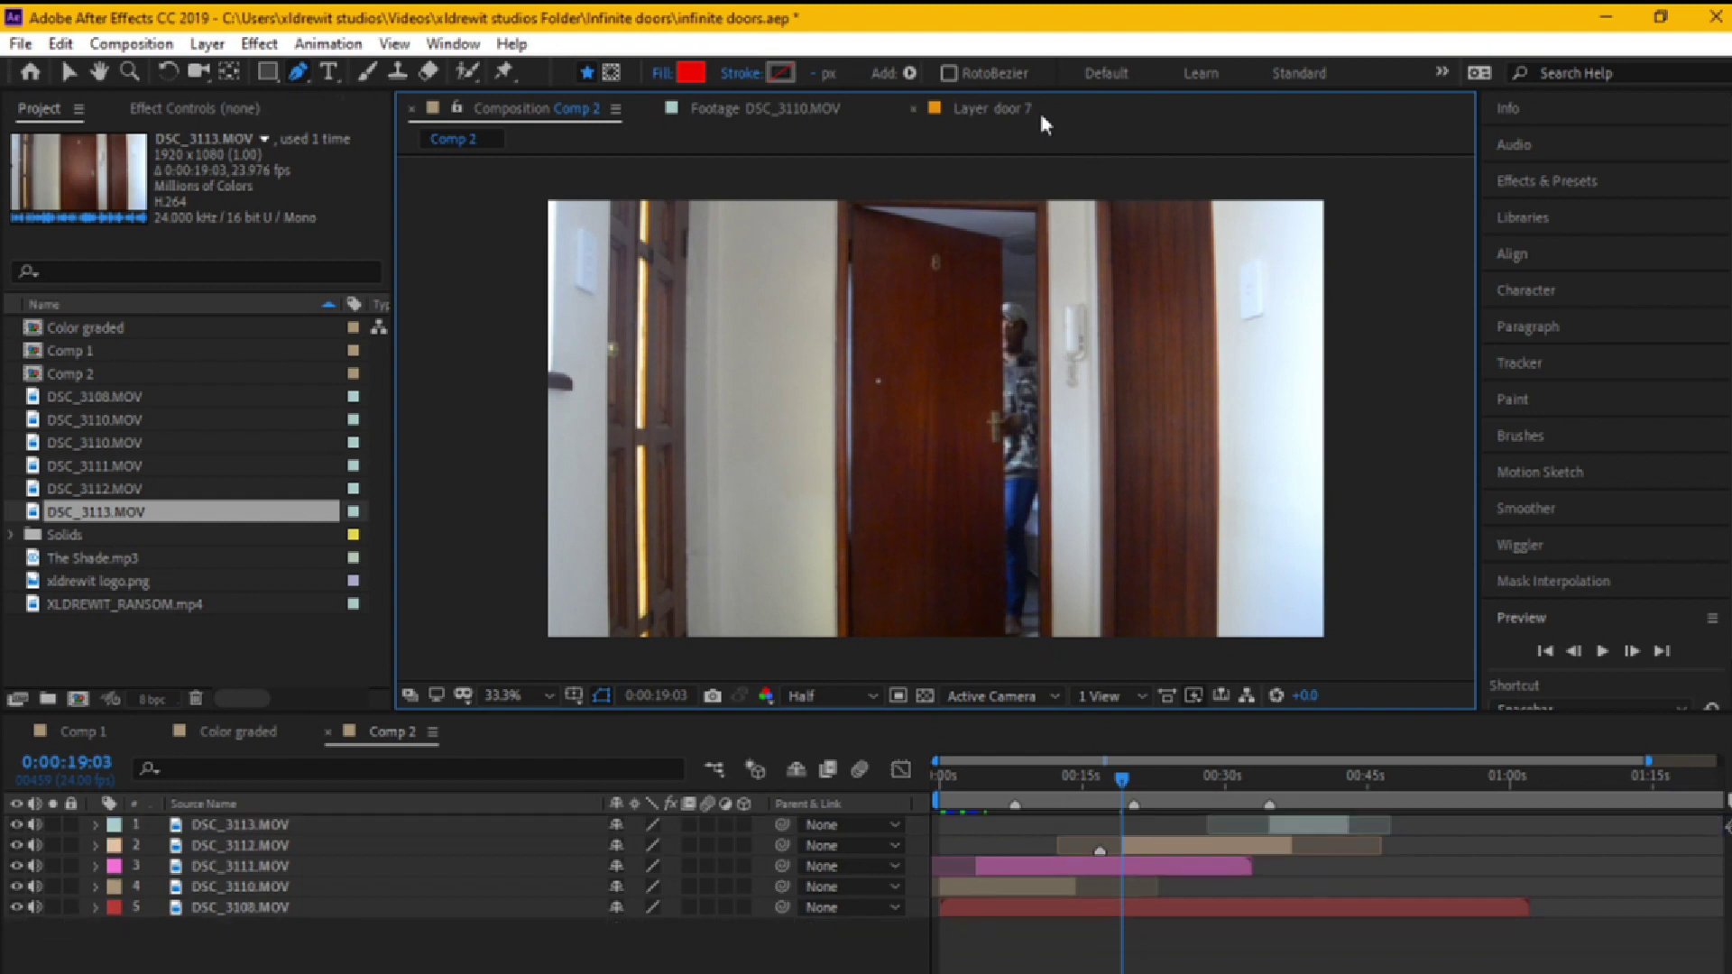
- Draw a closed four-point mask on DSC_3112.MOV at 0:00:19:19 around the right door and the adjoining walls
left_click(443, 824)
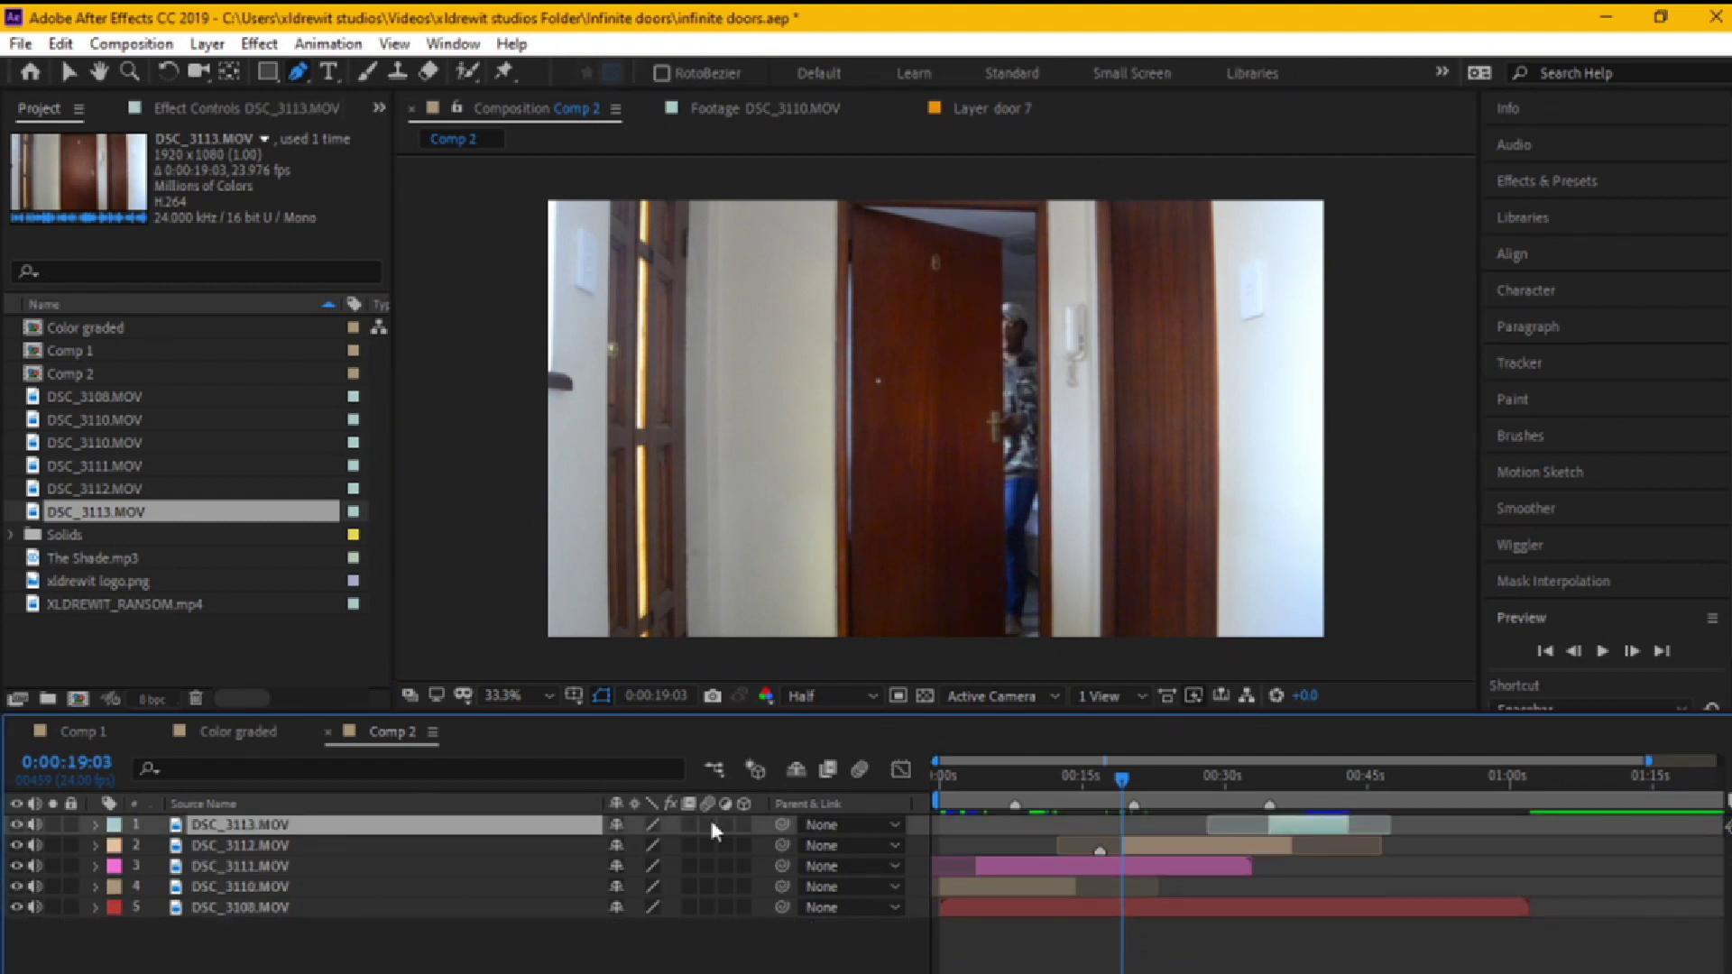
left_click(501, 845)
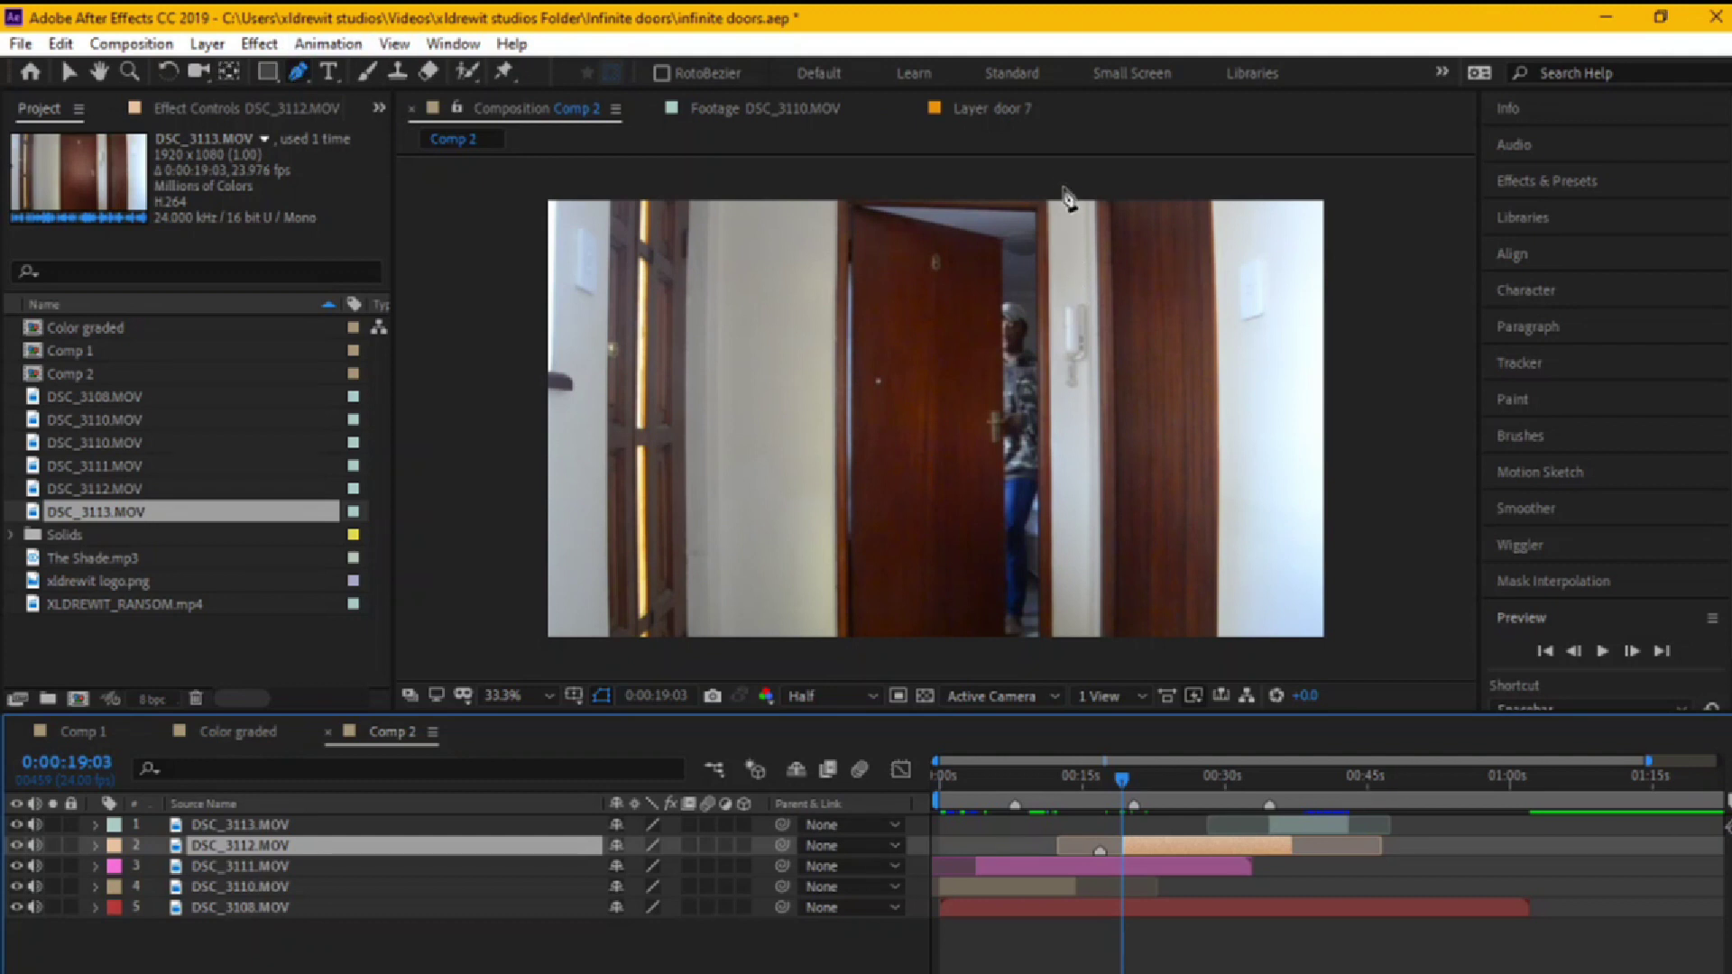
left_click_drag(1126, 790, 1130, 790)
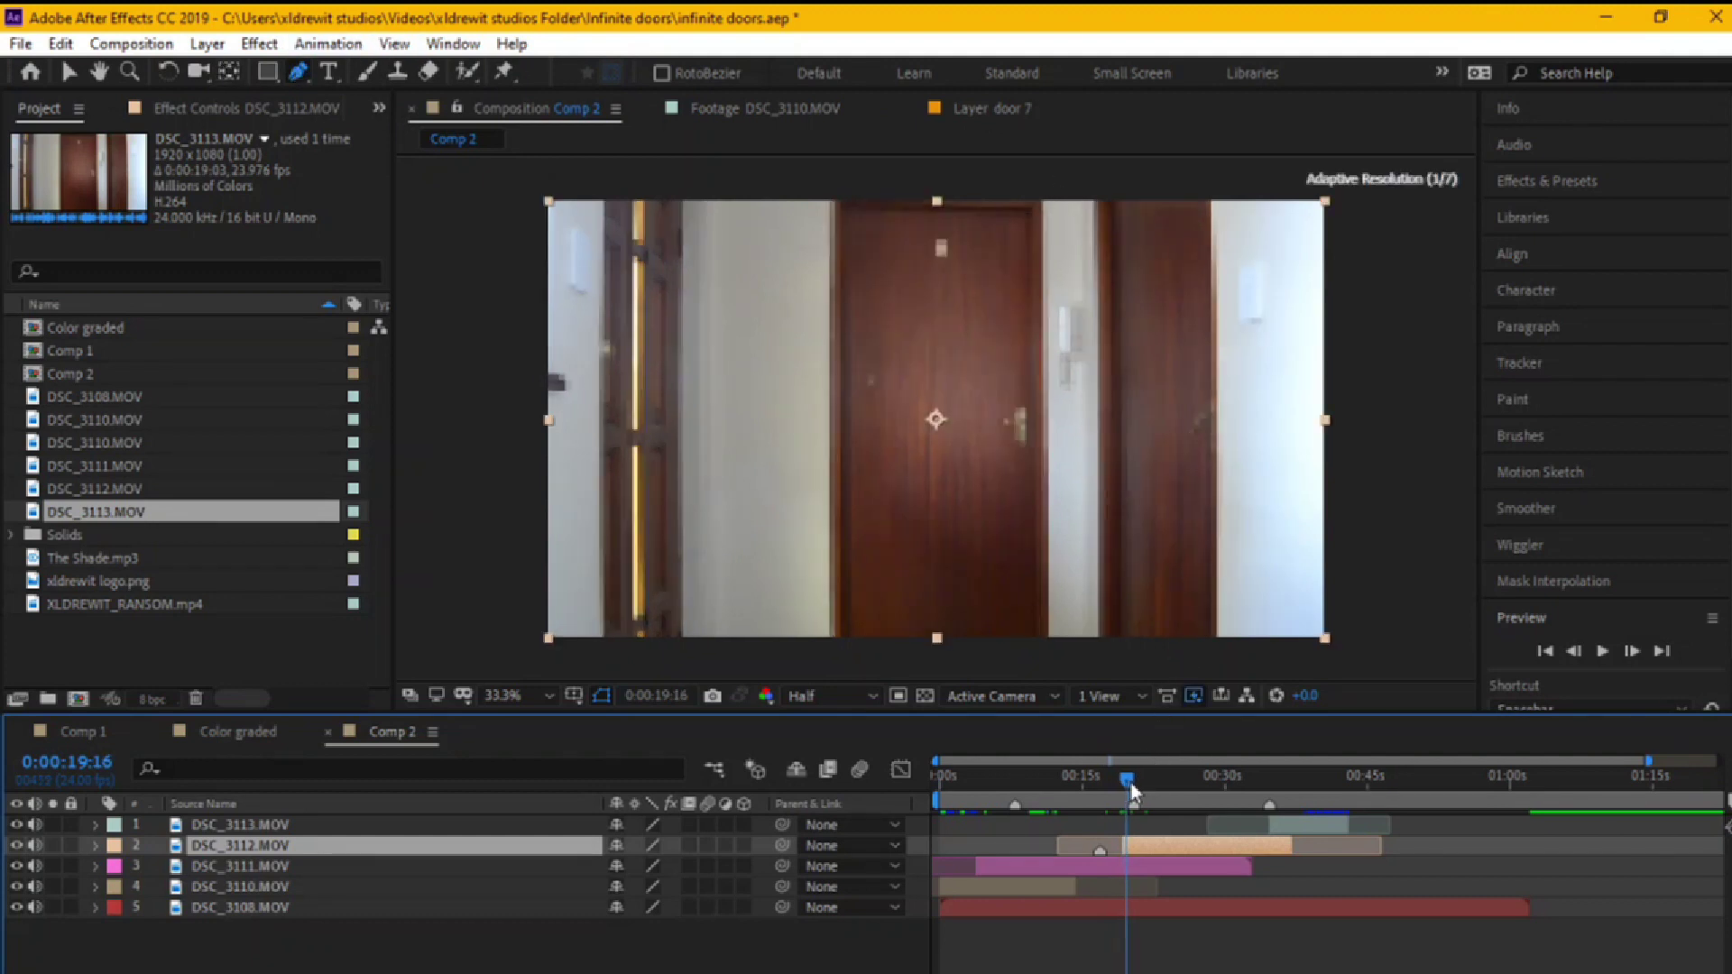
left_click(1055, 168)
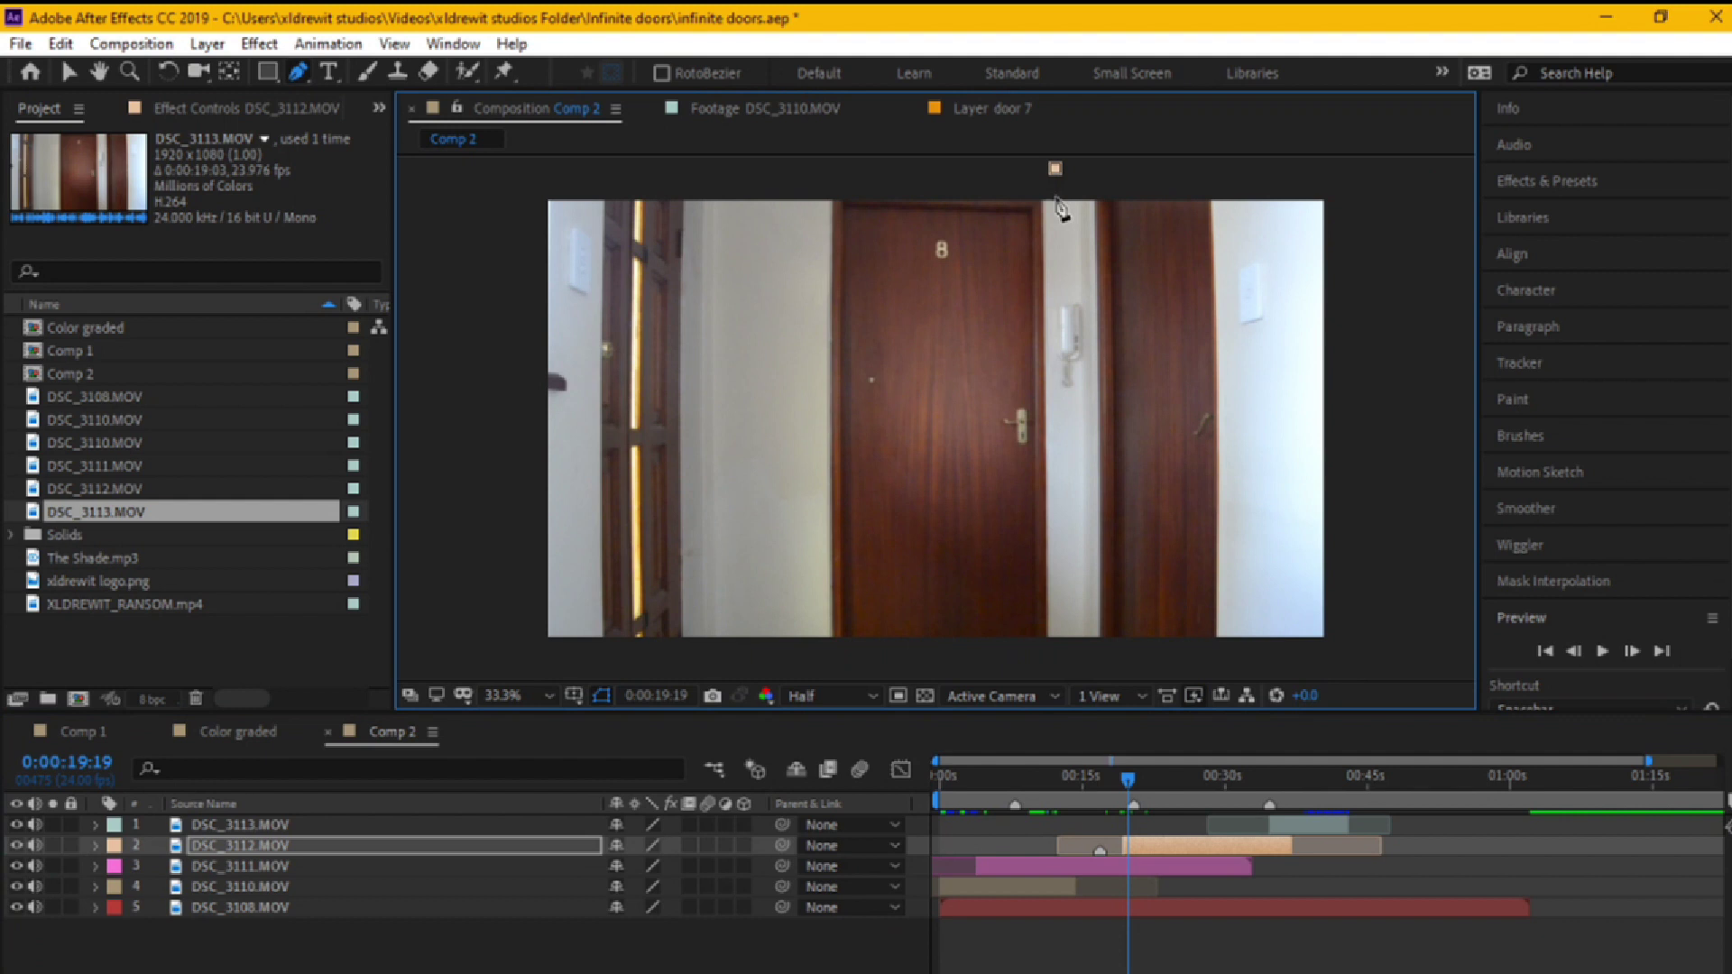
left_click(1061, 659)
left_click(1343, 657)
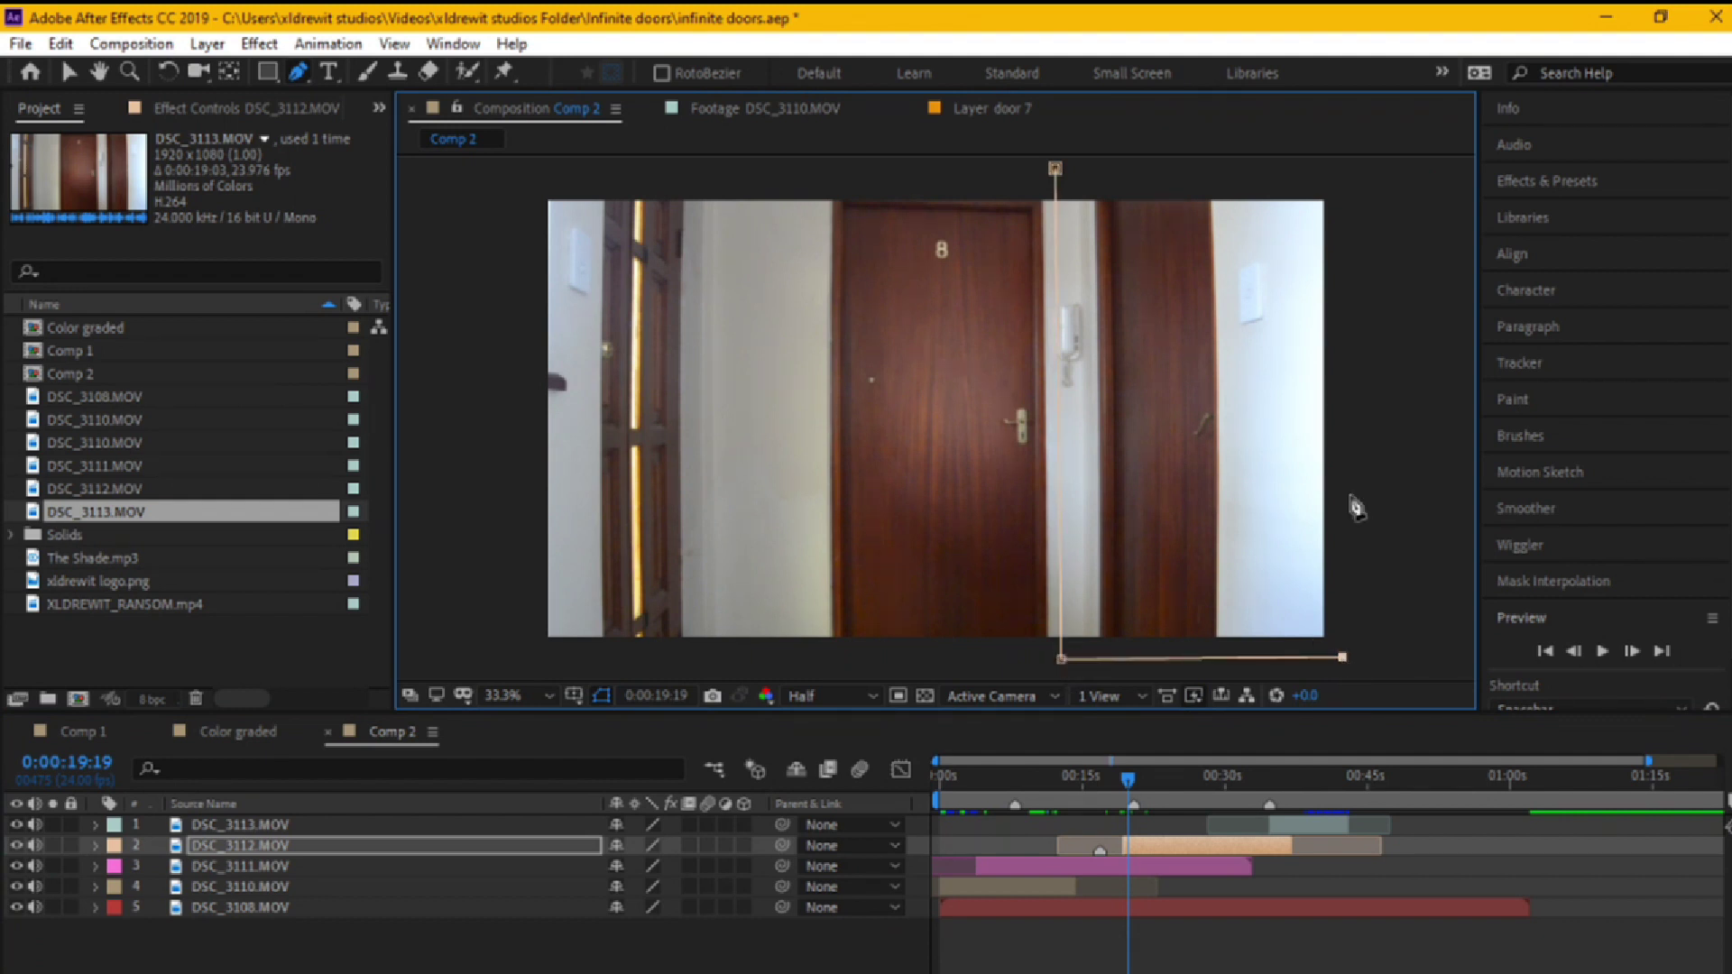
left_click(1357, 183)
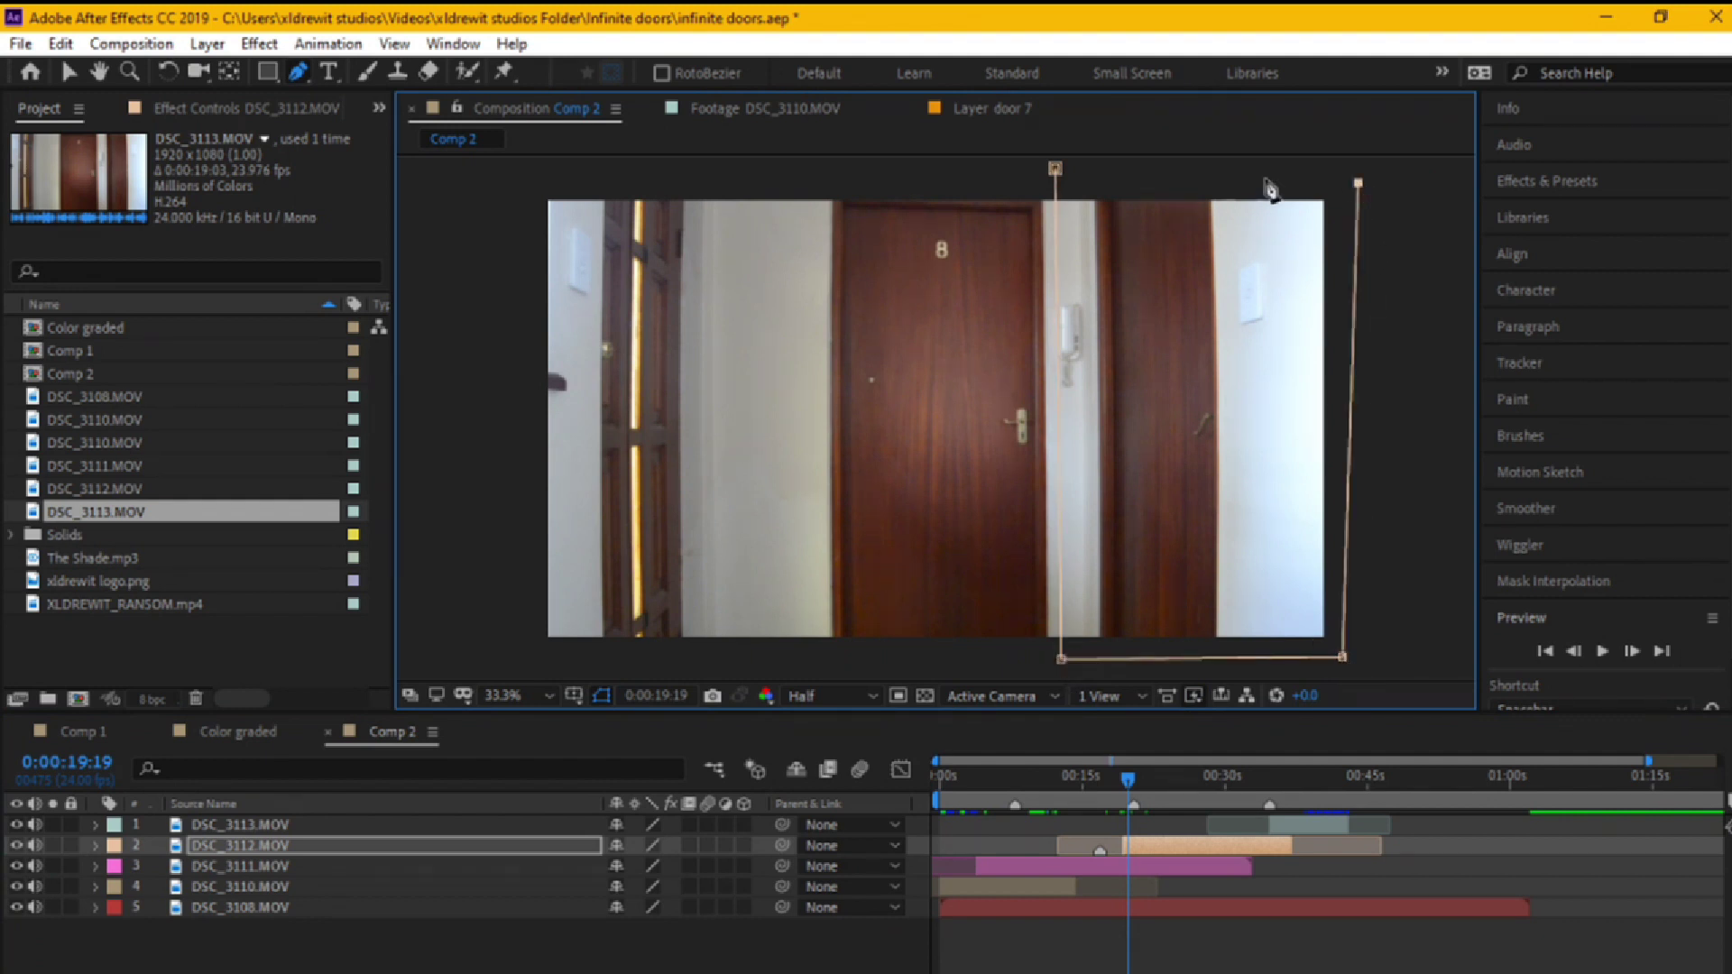
left_click(1054, 168)
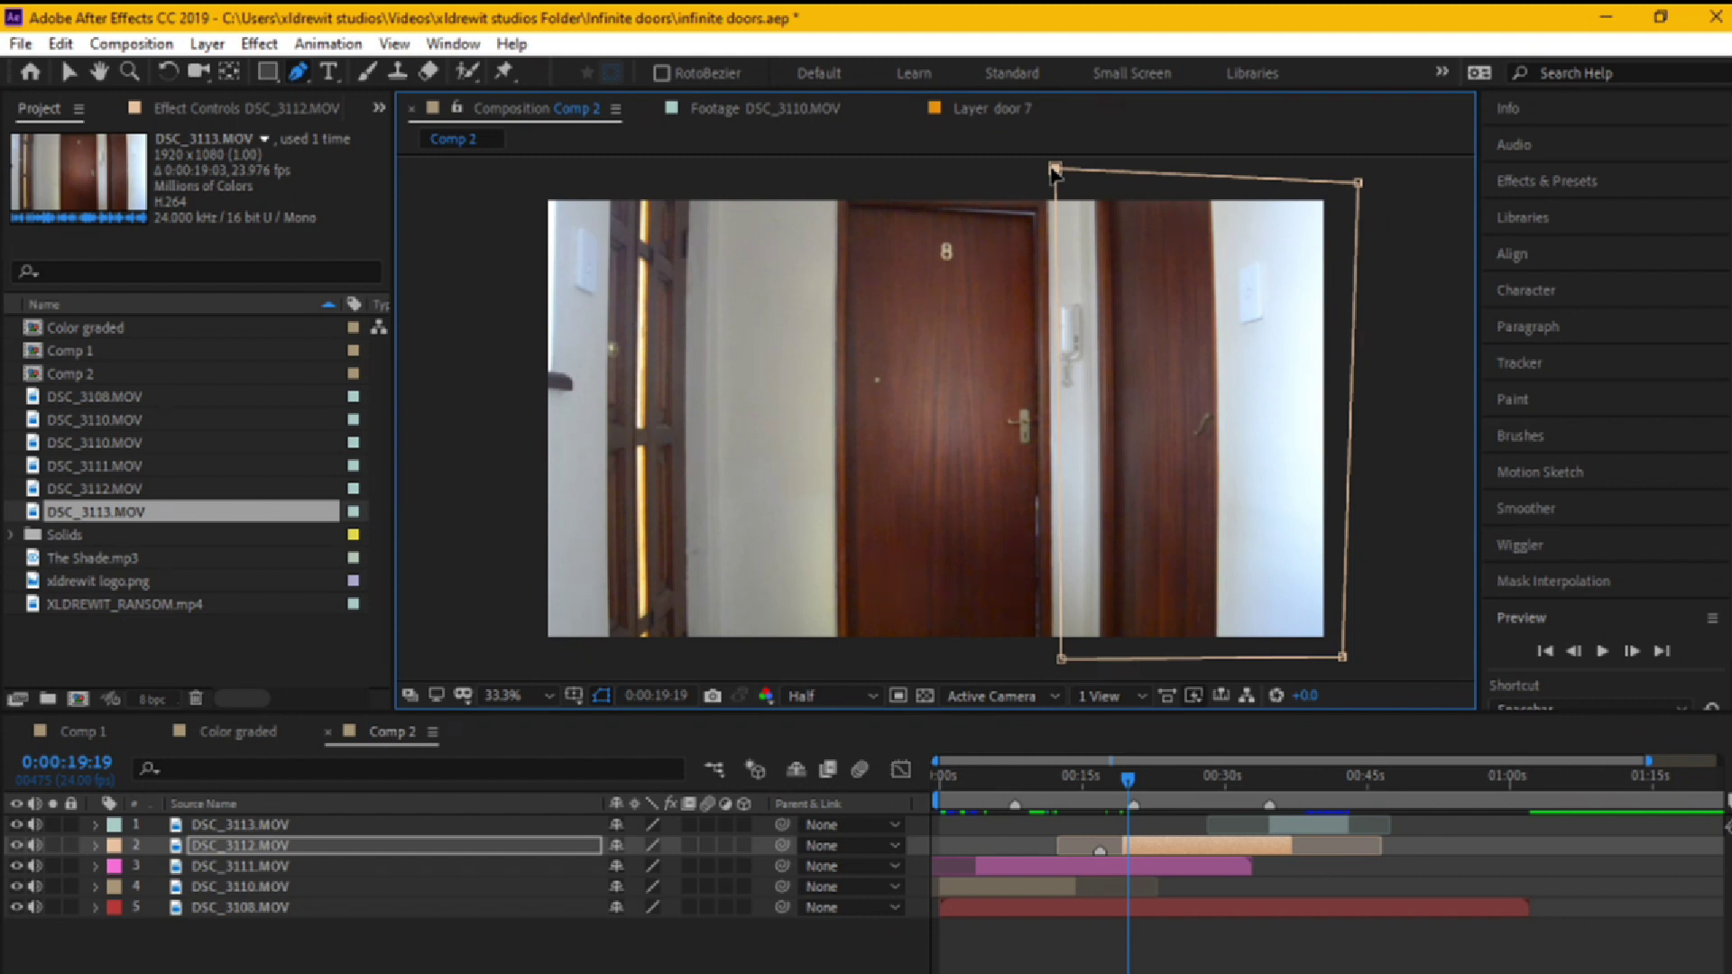
- Set the mask feather on DSC_3112.MOV to 11 pixels, deselect the layer, and return to the Selection tool
key("f")
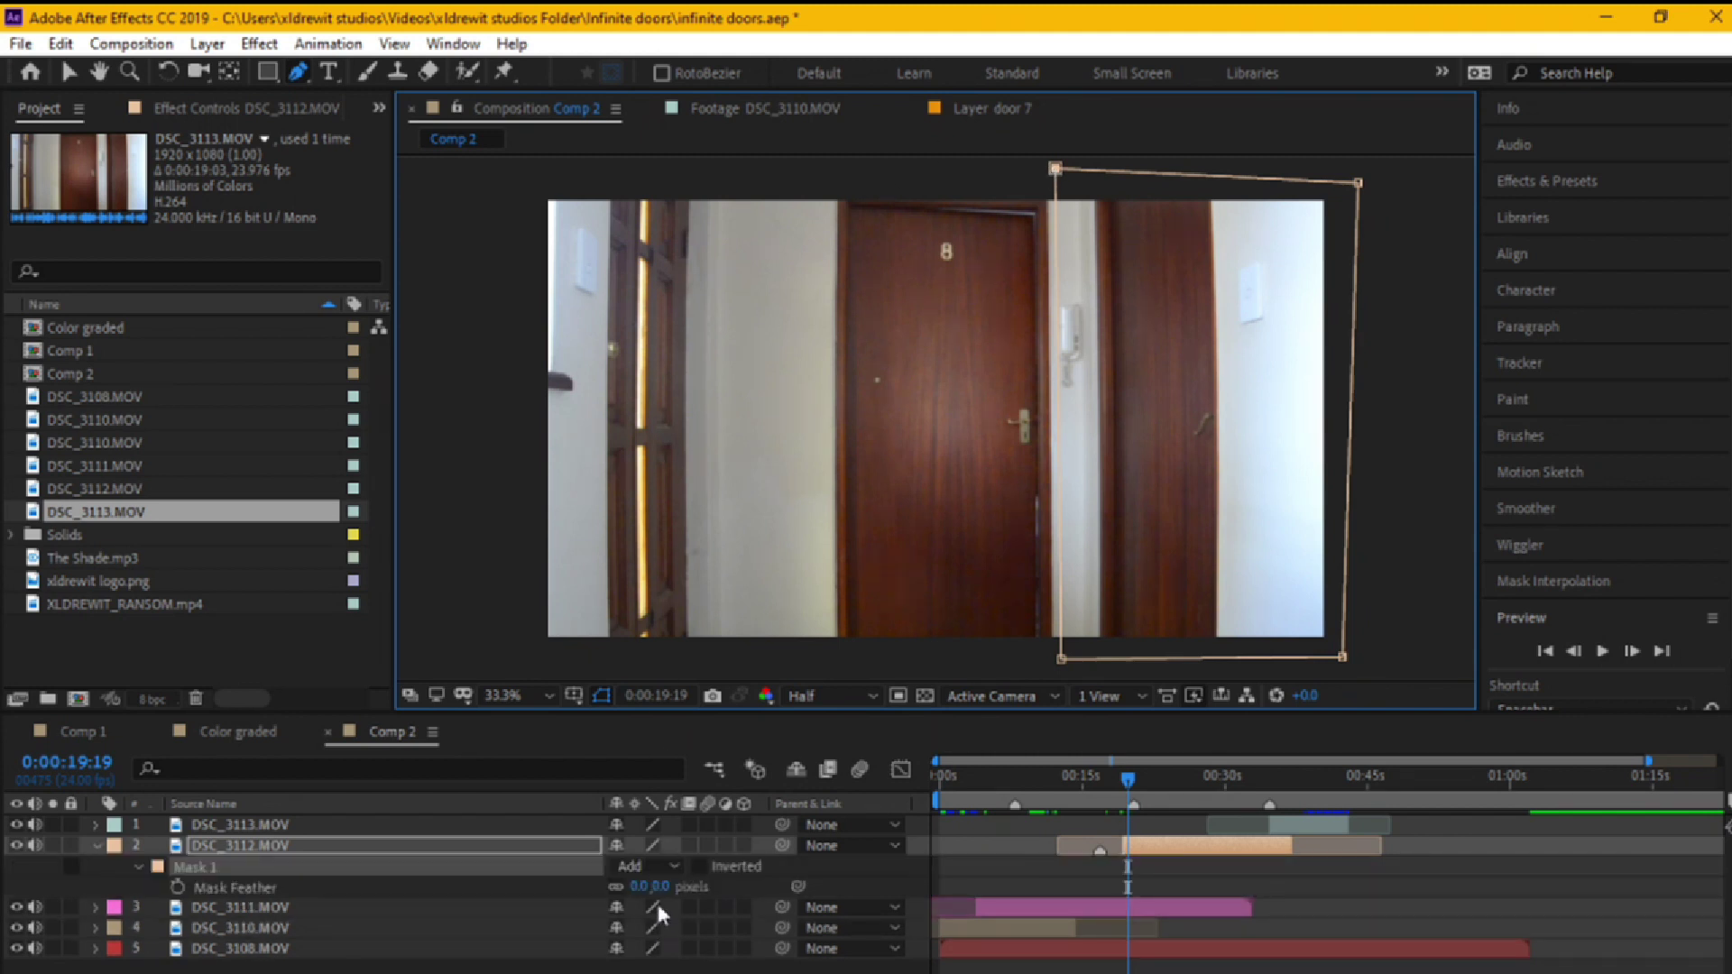
left_click_drag(657, 885, 679, 886)
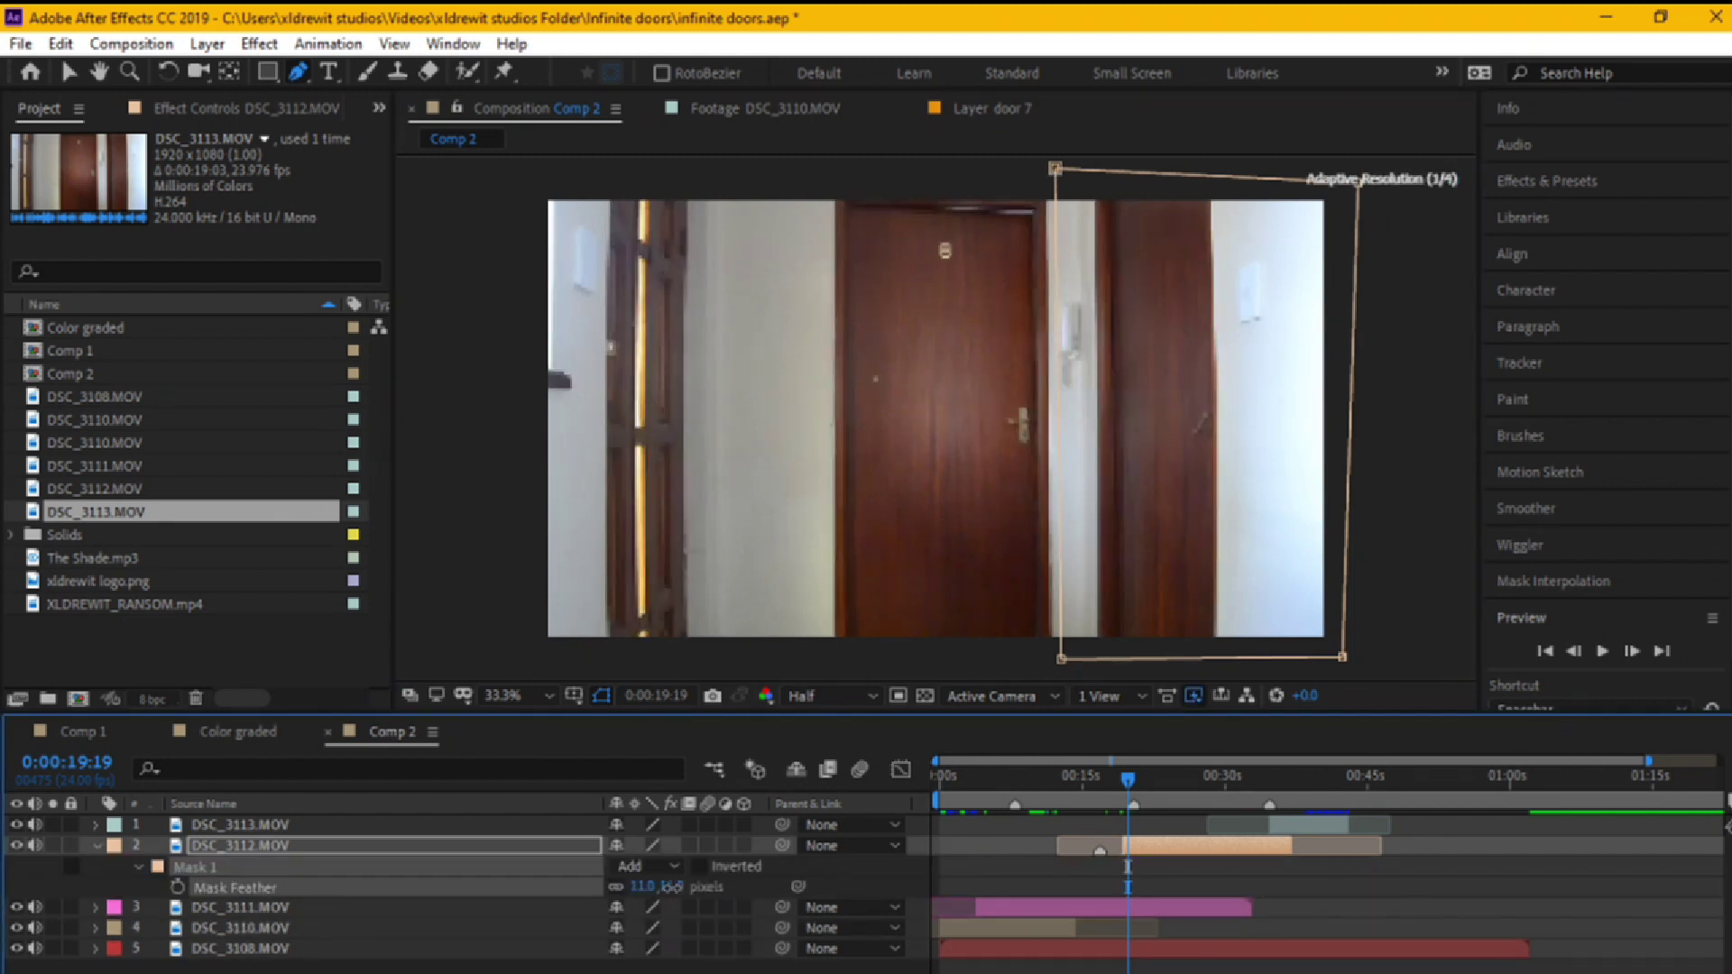
left_click(916, 842)
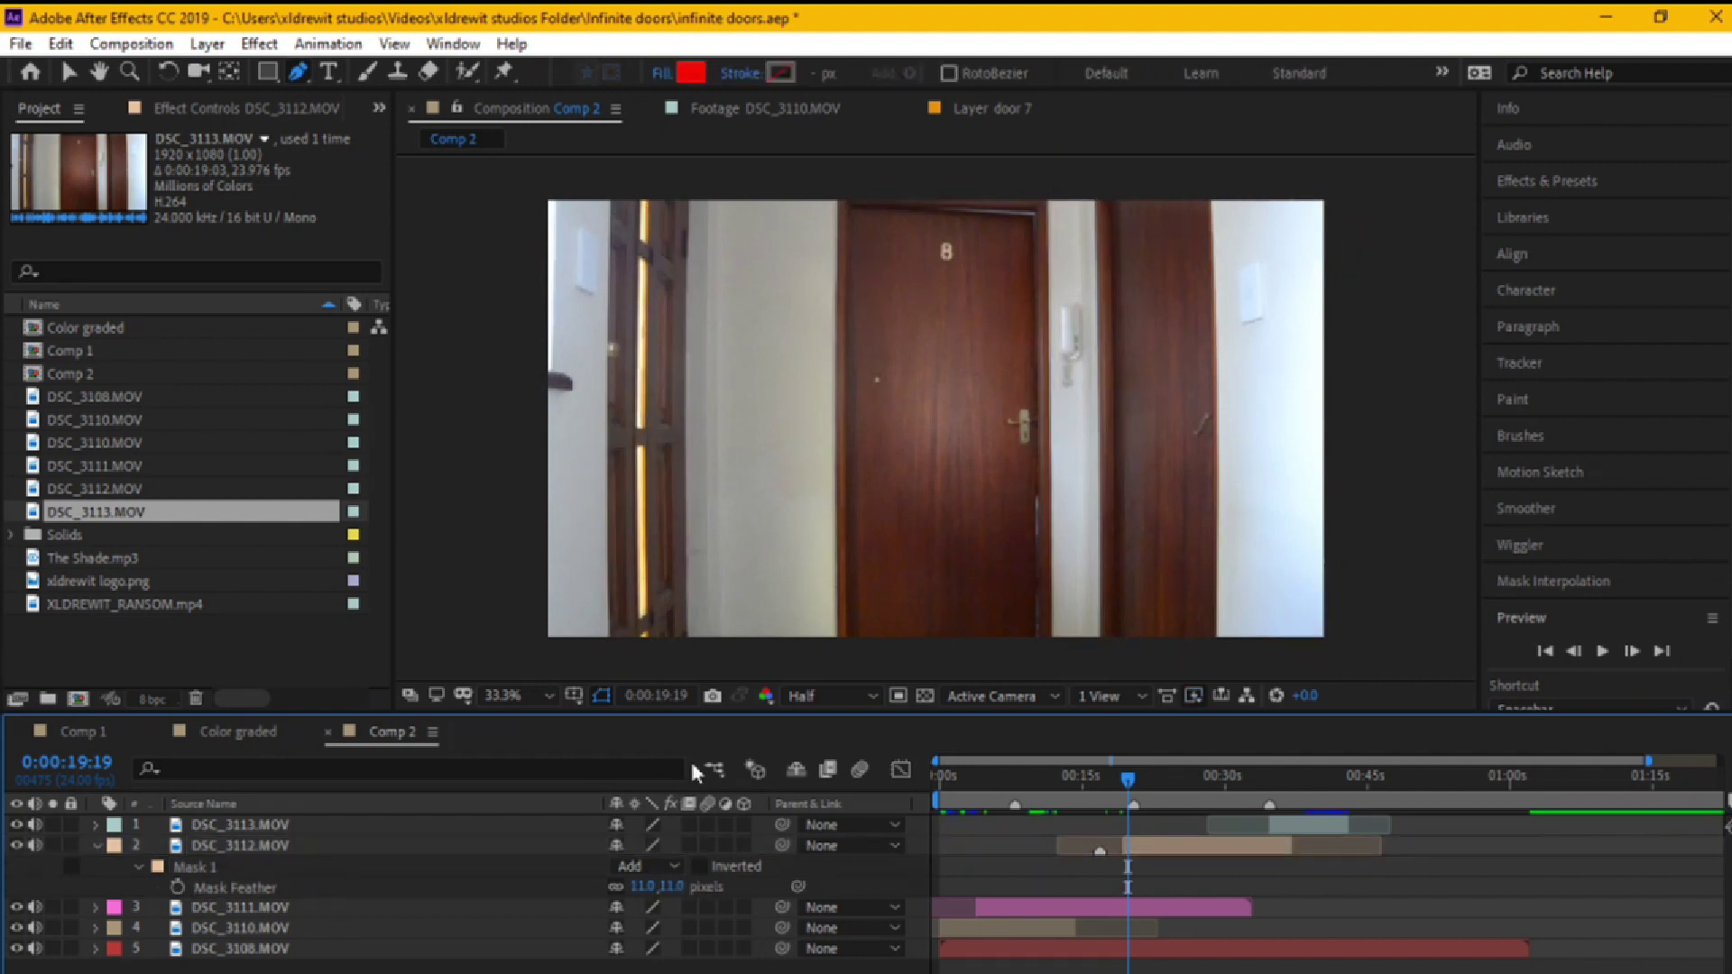
key("v")
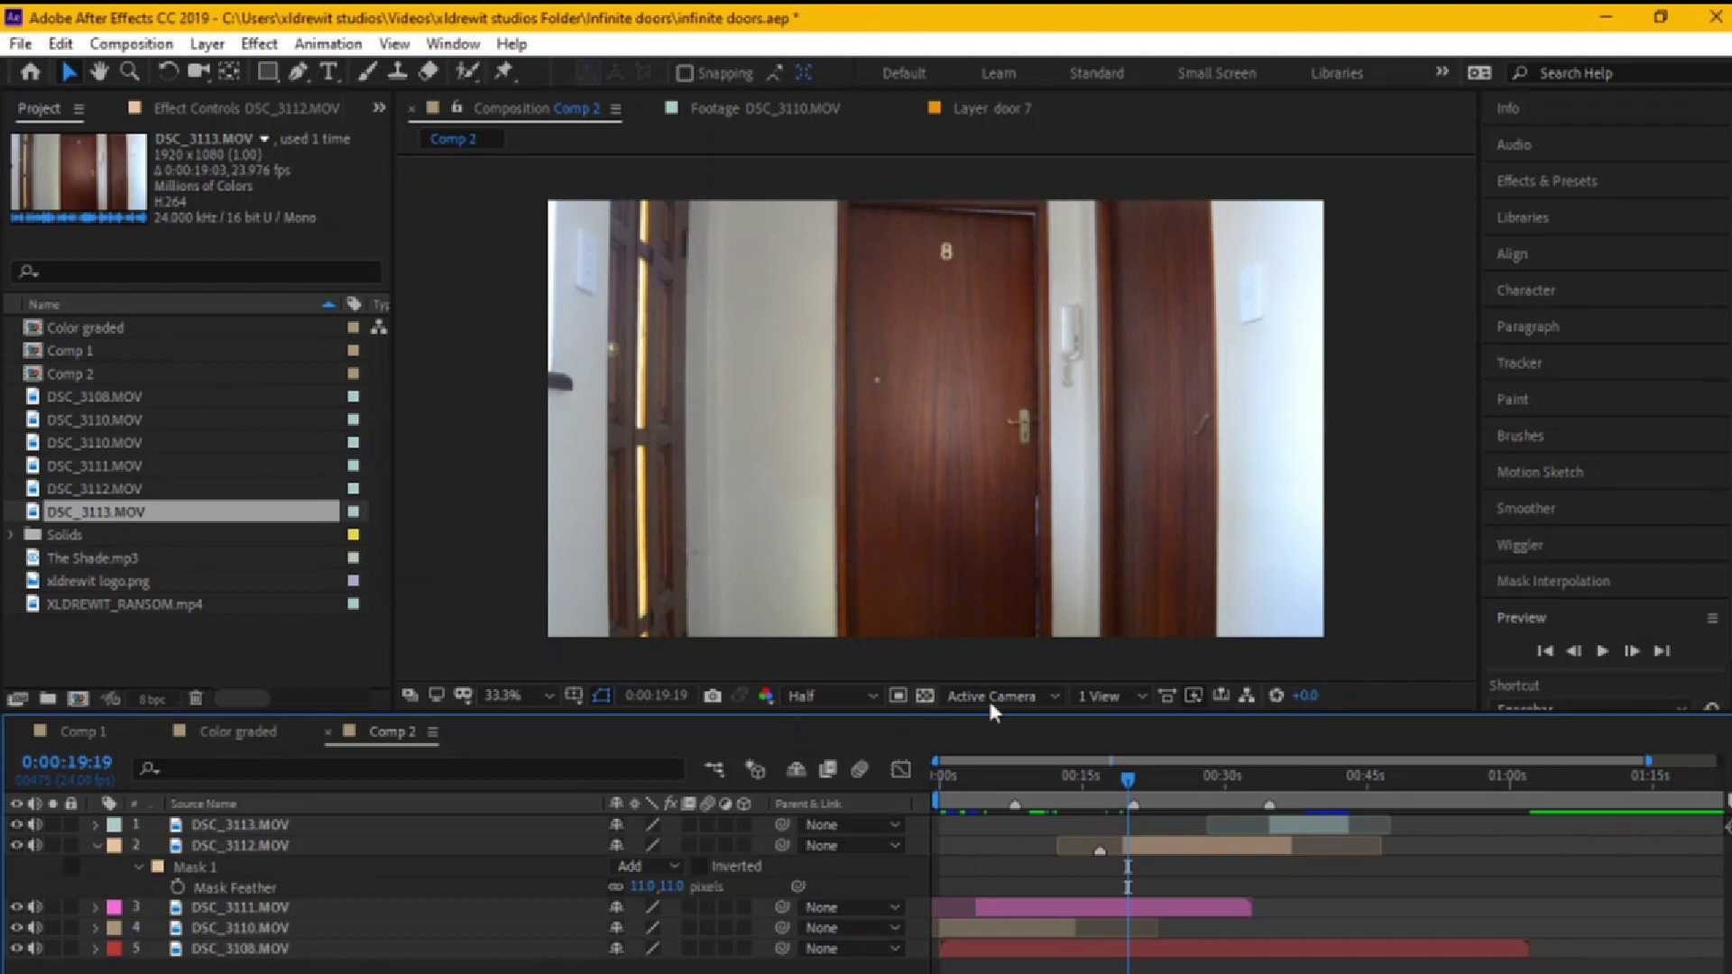
- Shift DSC_3112.MOV slightly earlier in the timeline and set the current time to 0:00:19:03
mouse_move(1129, 785)
left_mouse_down()
mouse_move(1097, 785)
mouse_move(1137, 776)
left_mouse_up()
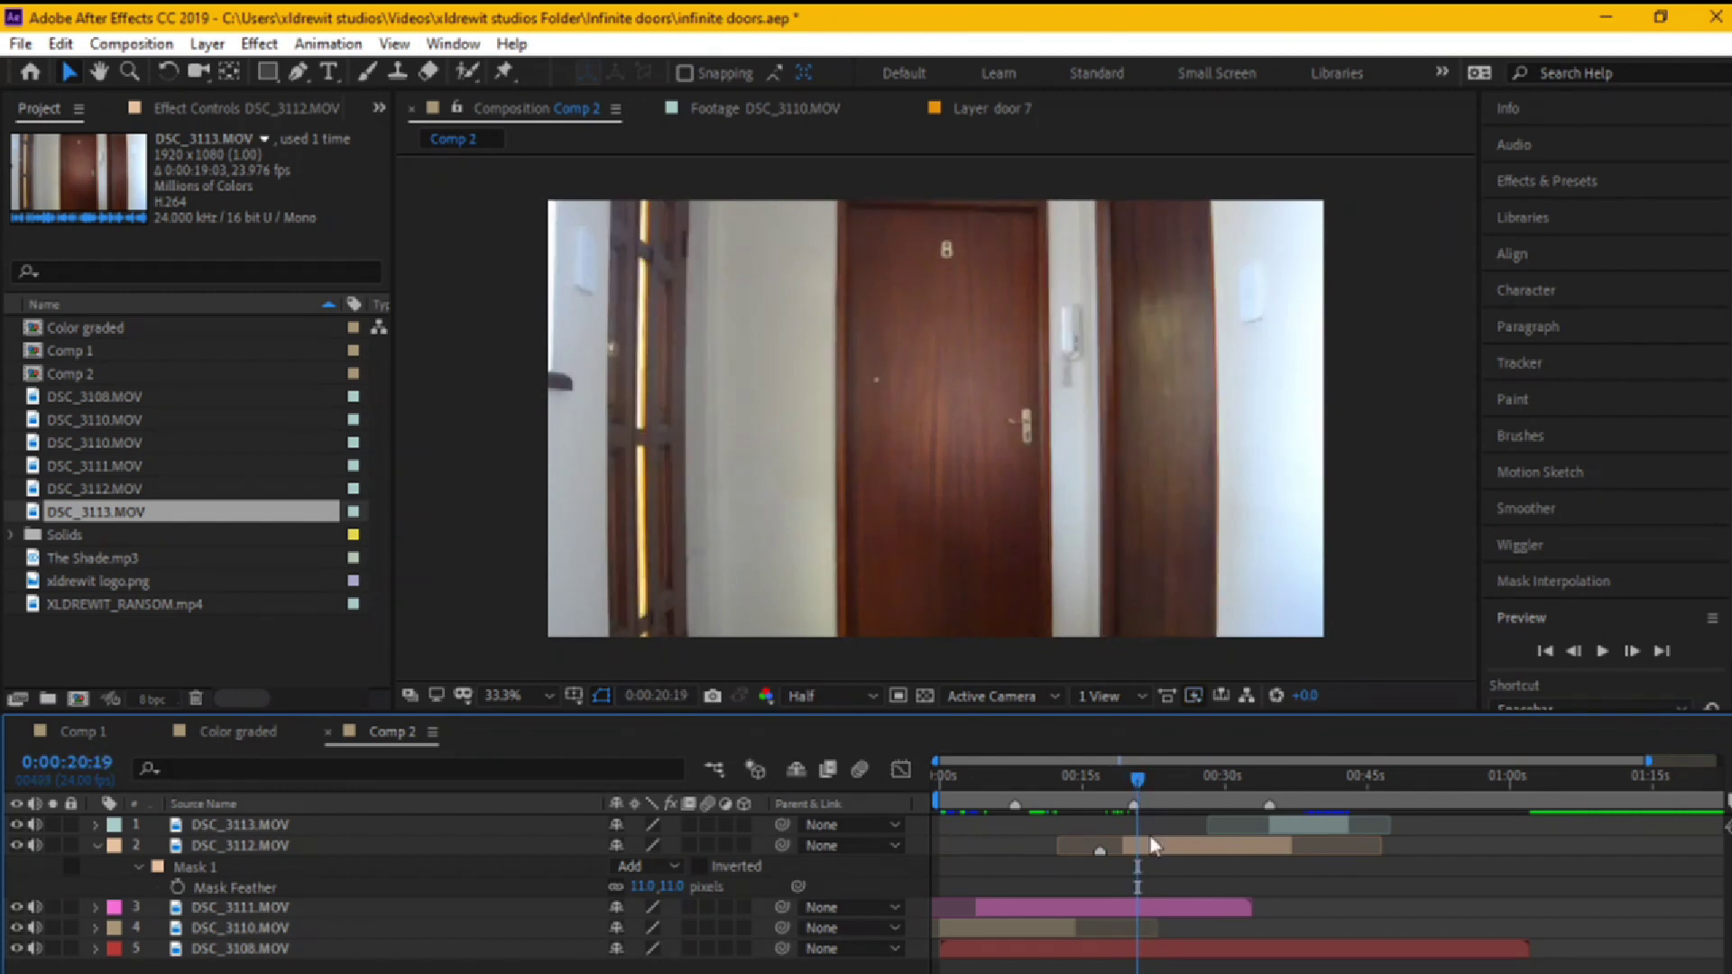
left_click_drag(1151, 842, 1138, 845)
mouse_move(1137, 777)
left_mouse_down()
mouse_move(1082, 774)
mouse_move(1142, 790)
mouse_move(1125, 783)
left_mouse_up()
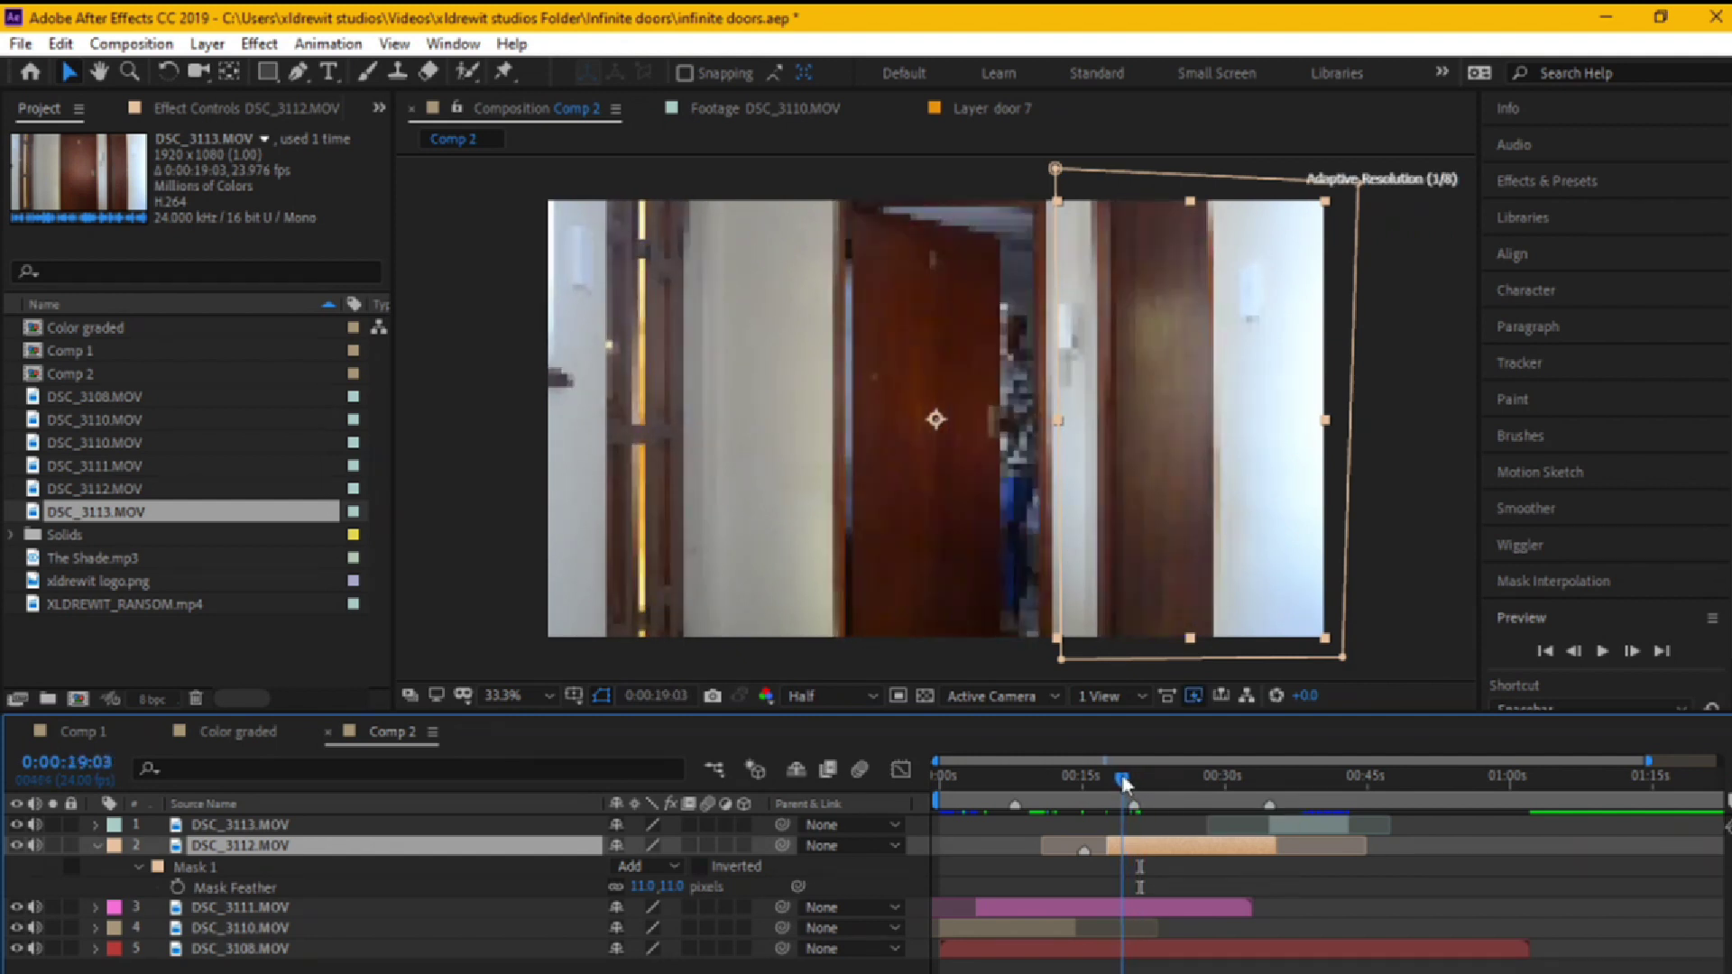
- Add a Mask Path keyframe to DSC_3112.MOV's mask at 0:00:19:03 and advance the current time to 0:00:20:07
left_click(138, 867)
left_click(178, 887)
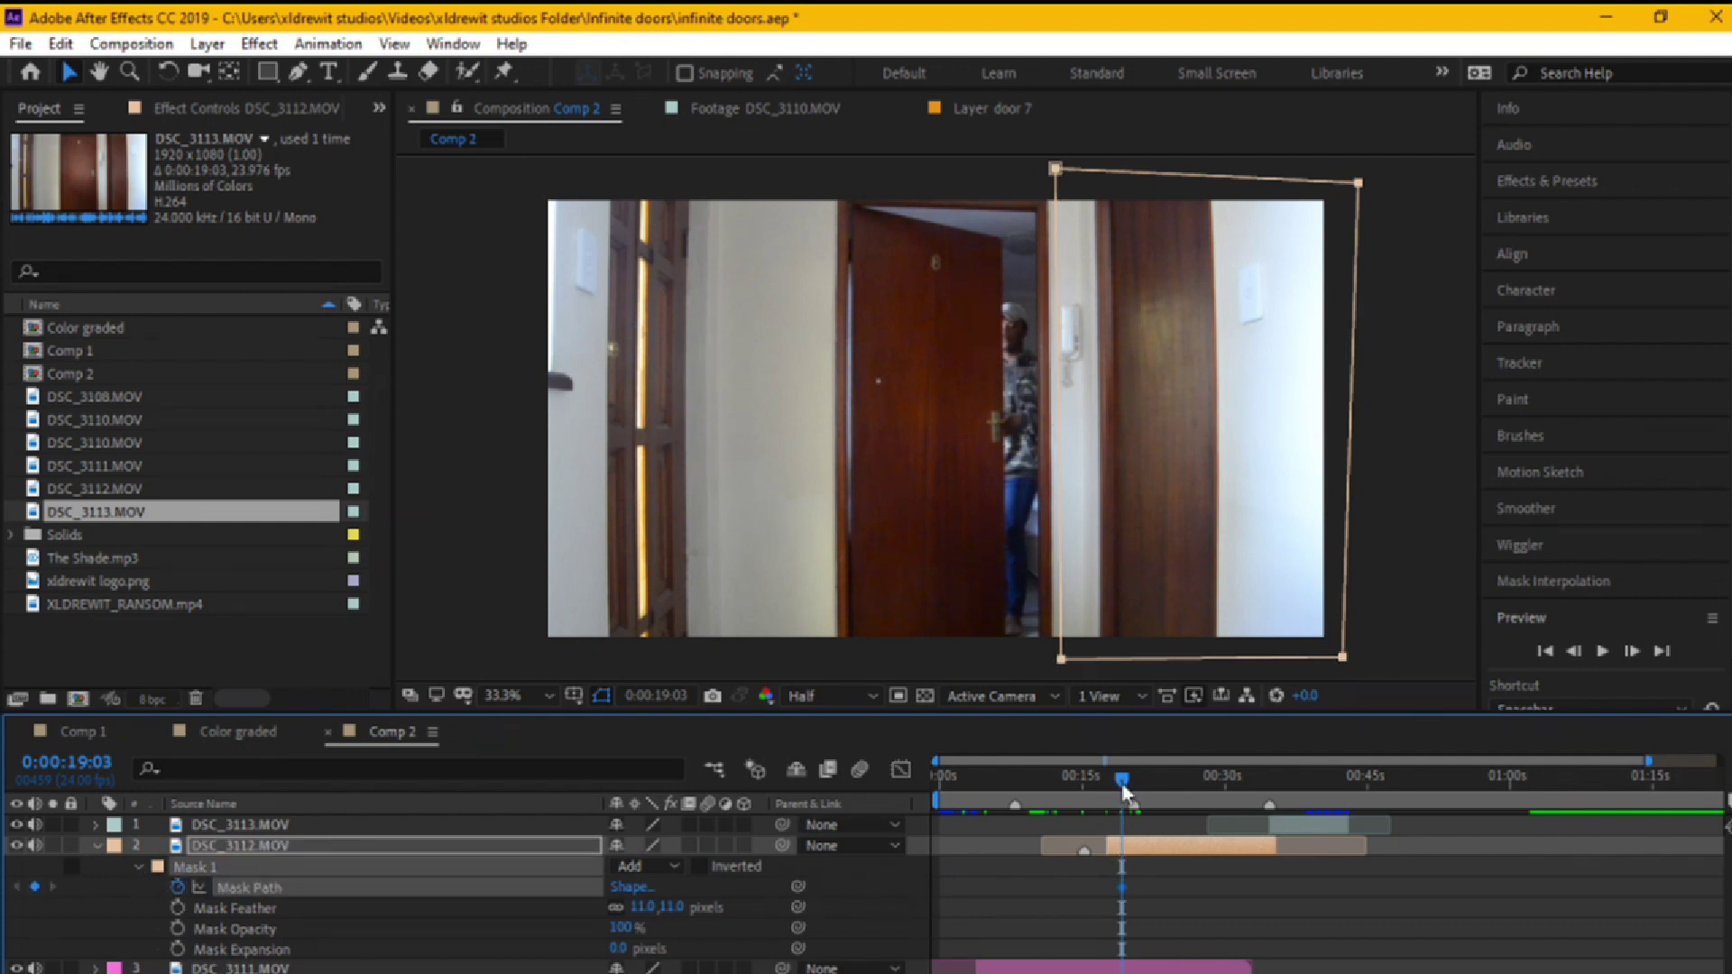
left_click_drag(1123, 792, 1133, 792)
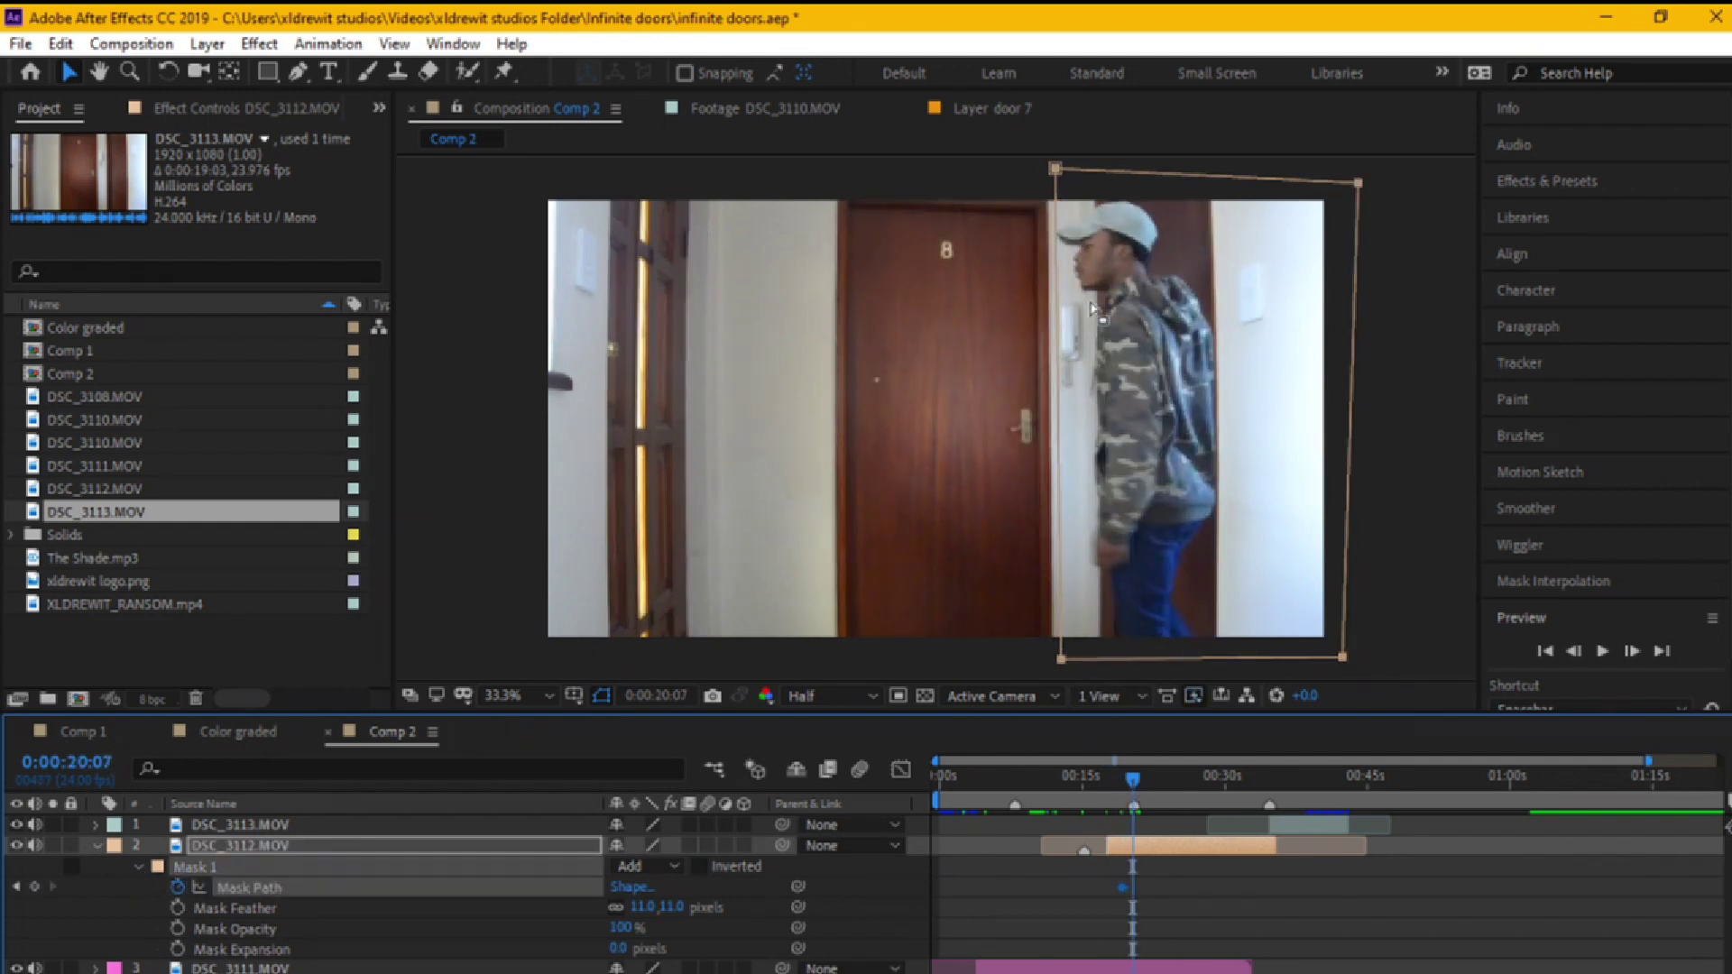
left_click_drag(1058, 176, 1045, 180)
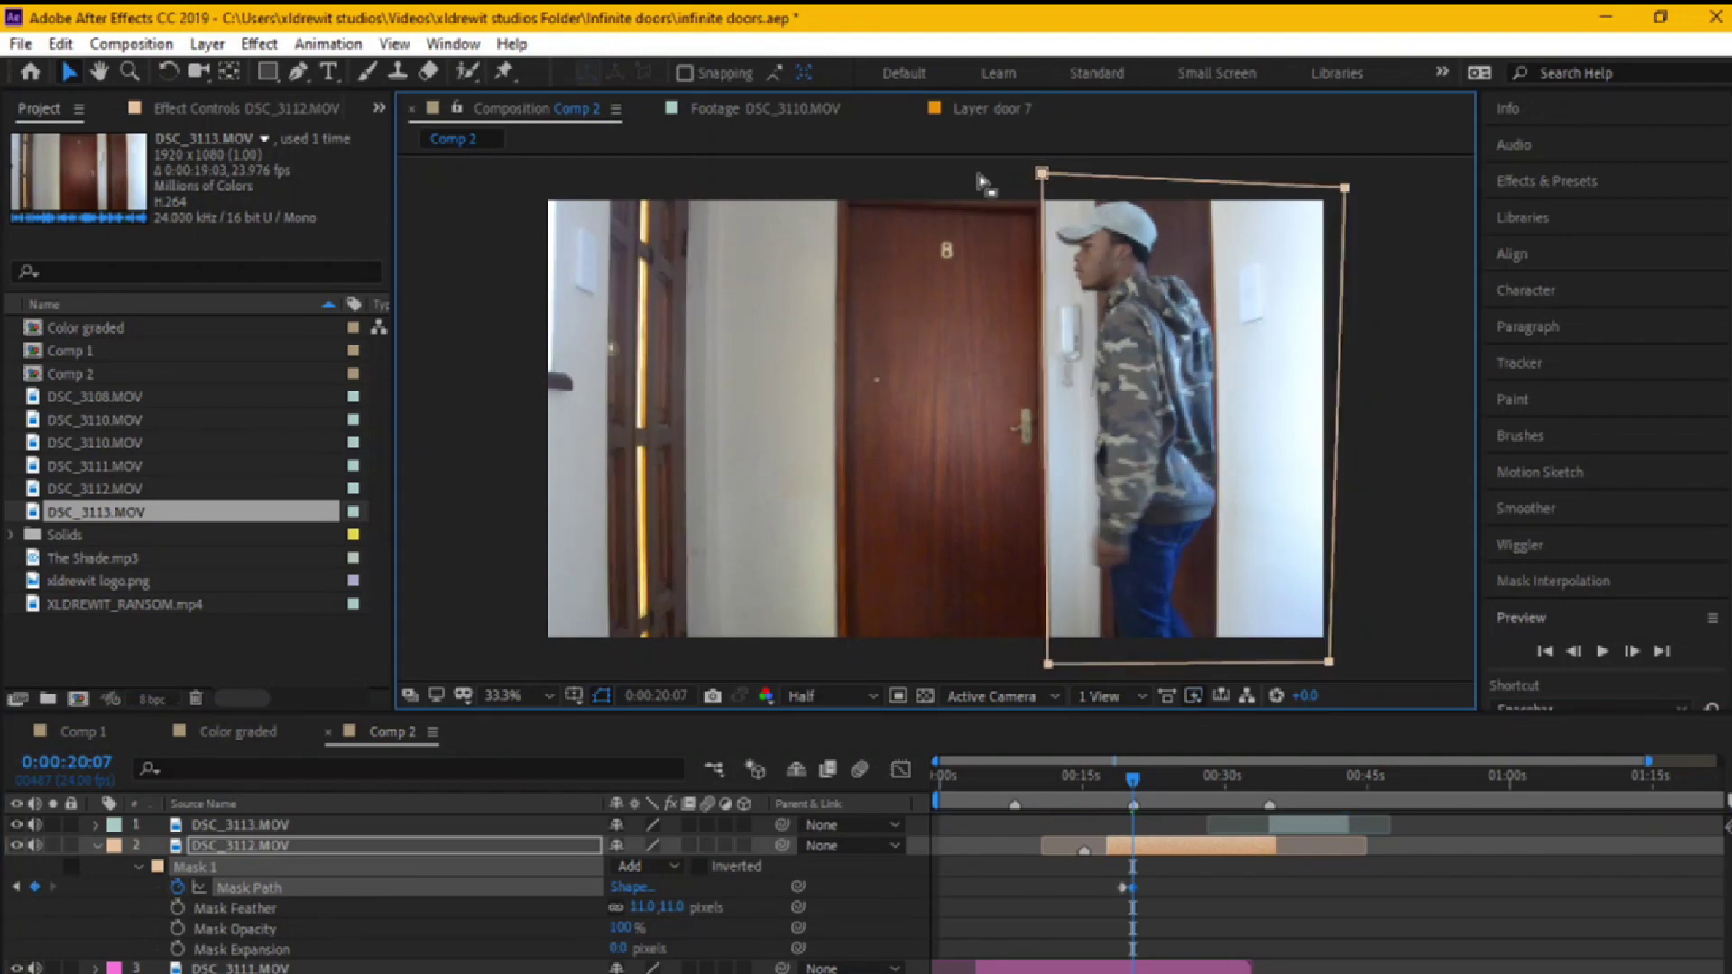
left_click(299, 72)
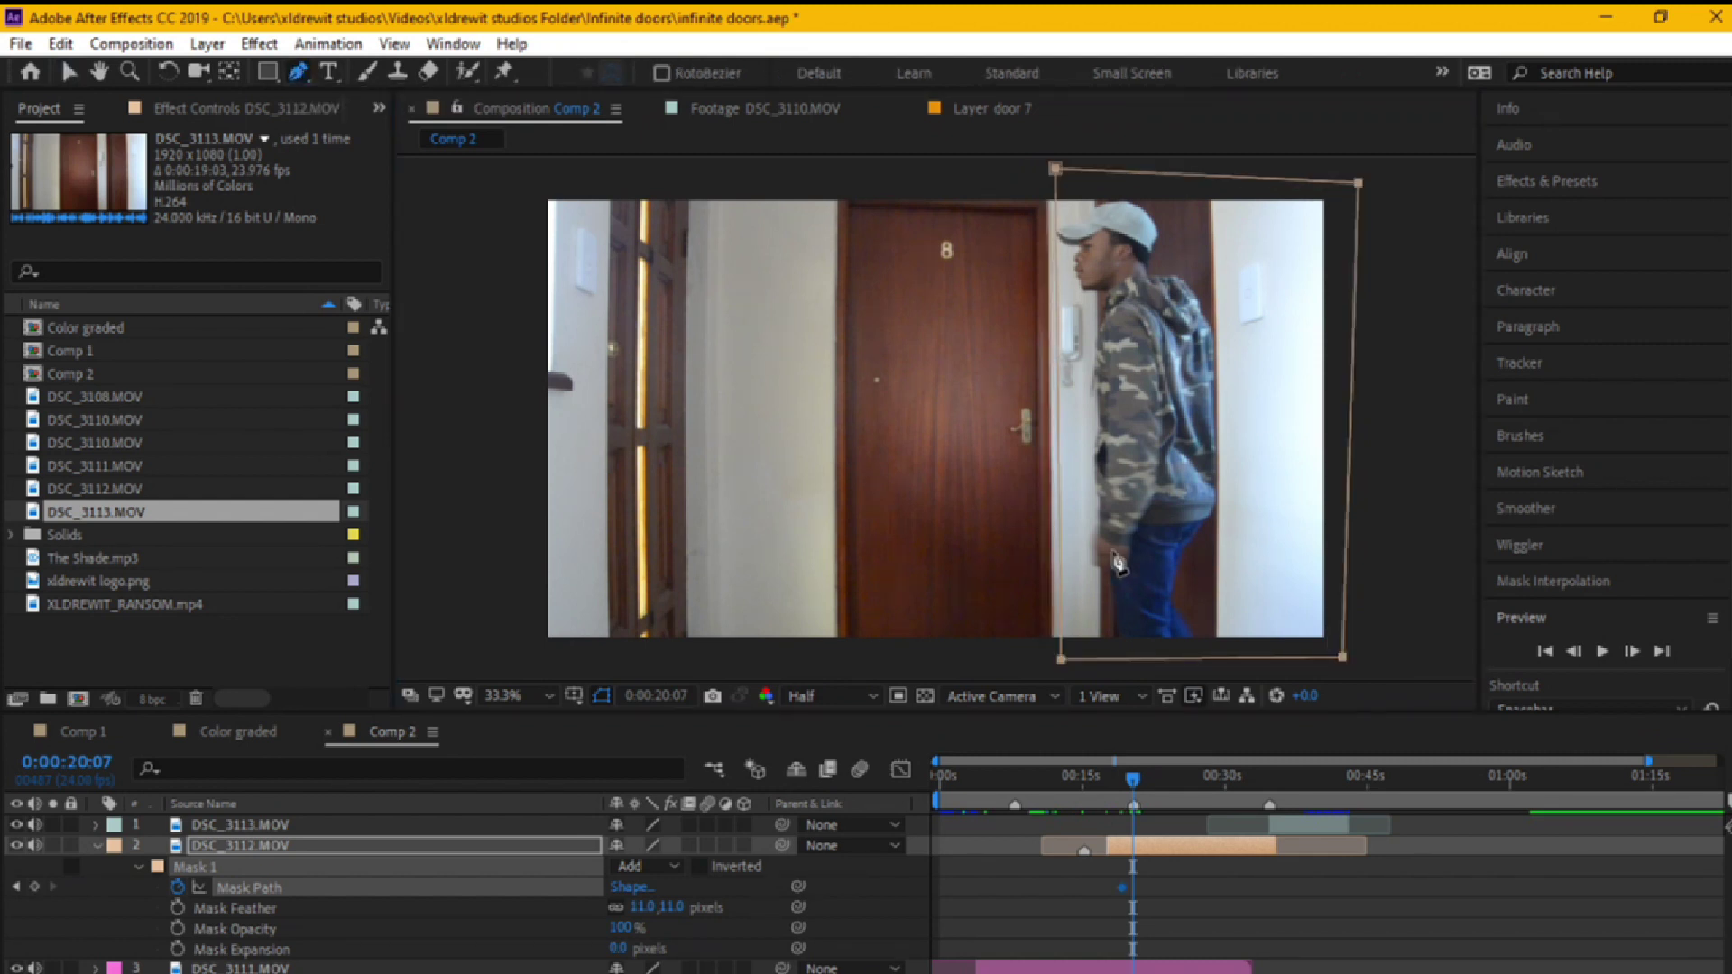
left_click_drag(1061, 665, 1054, 665)
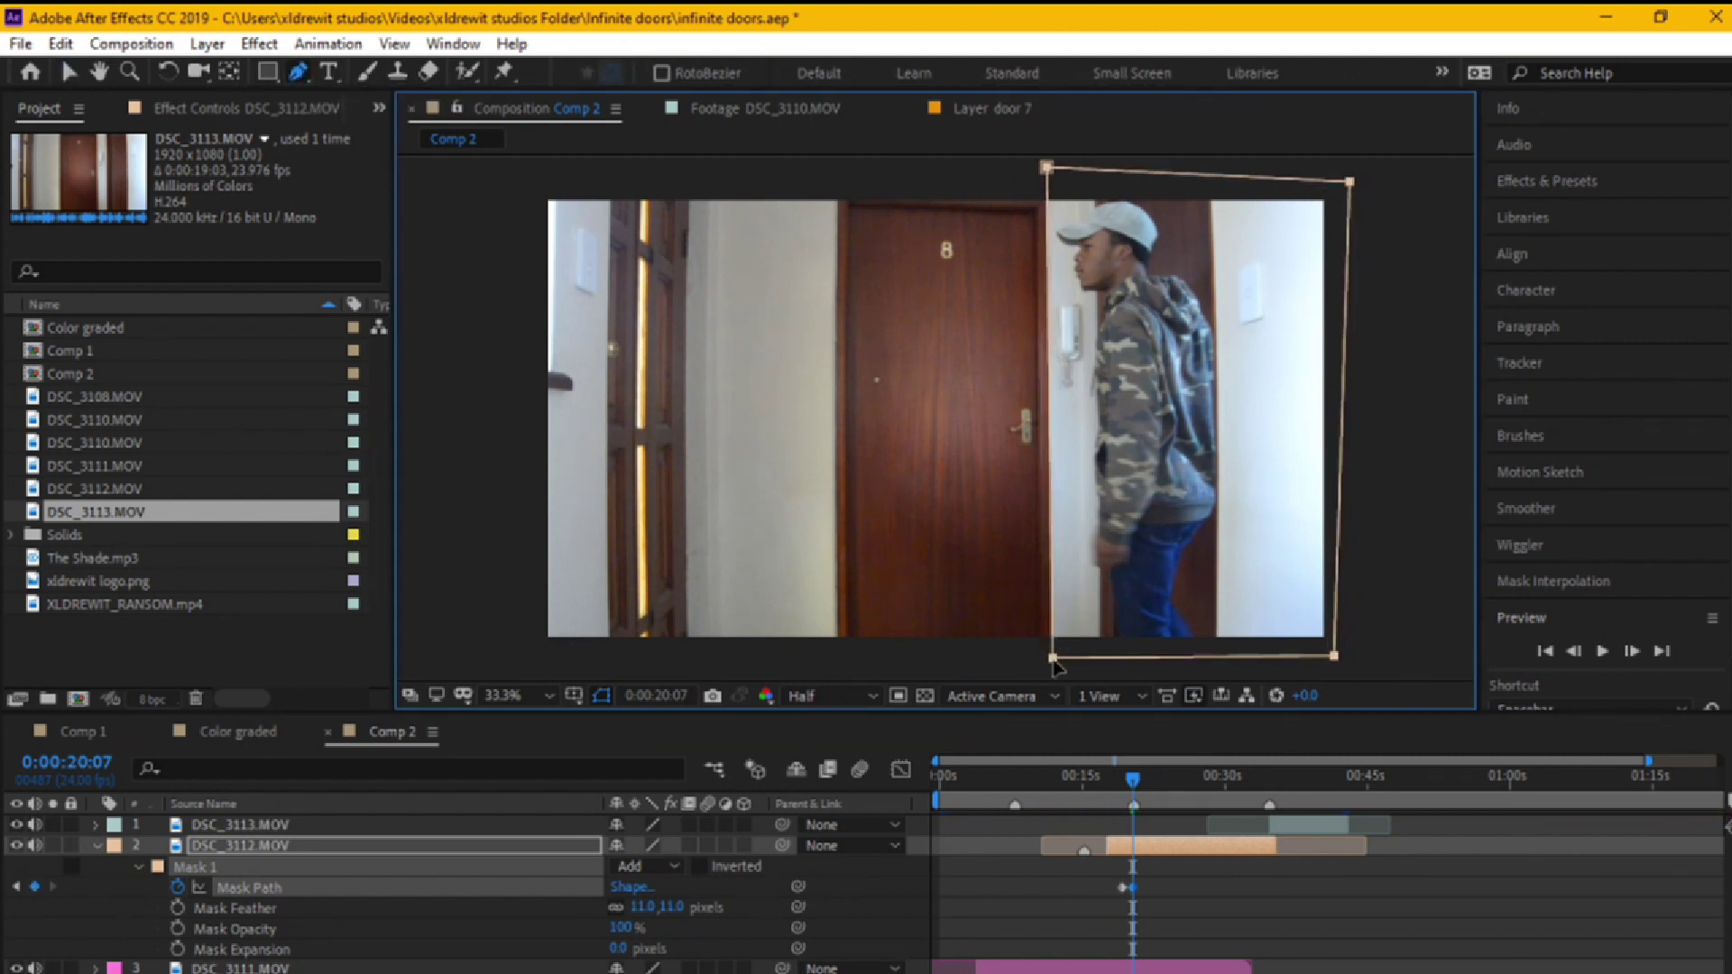
key("ctrl+z")
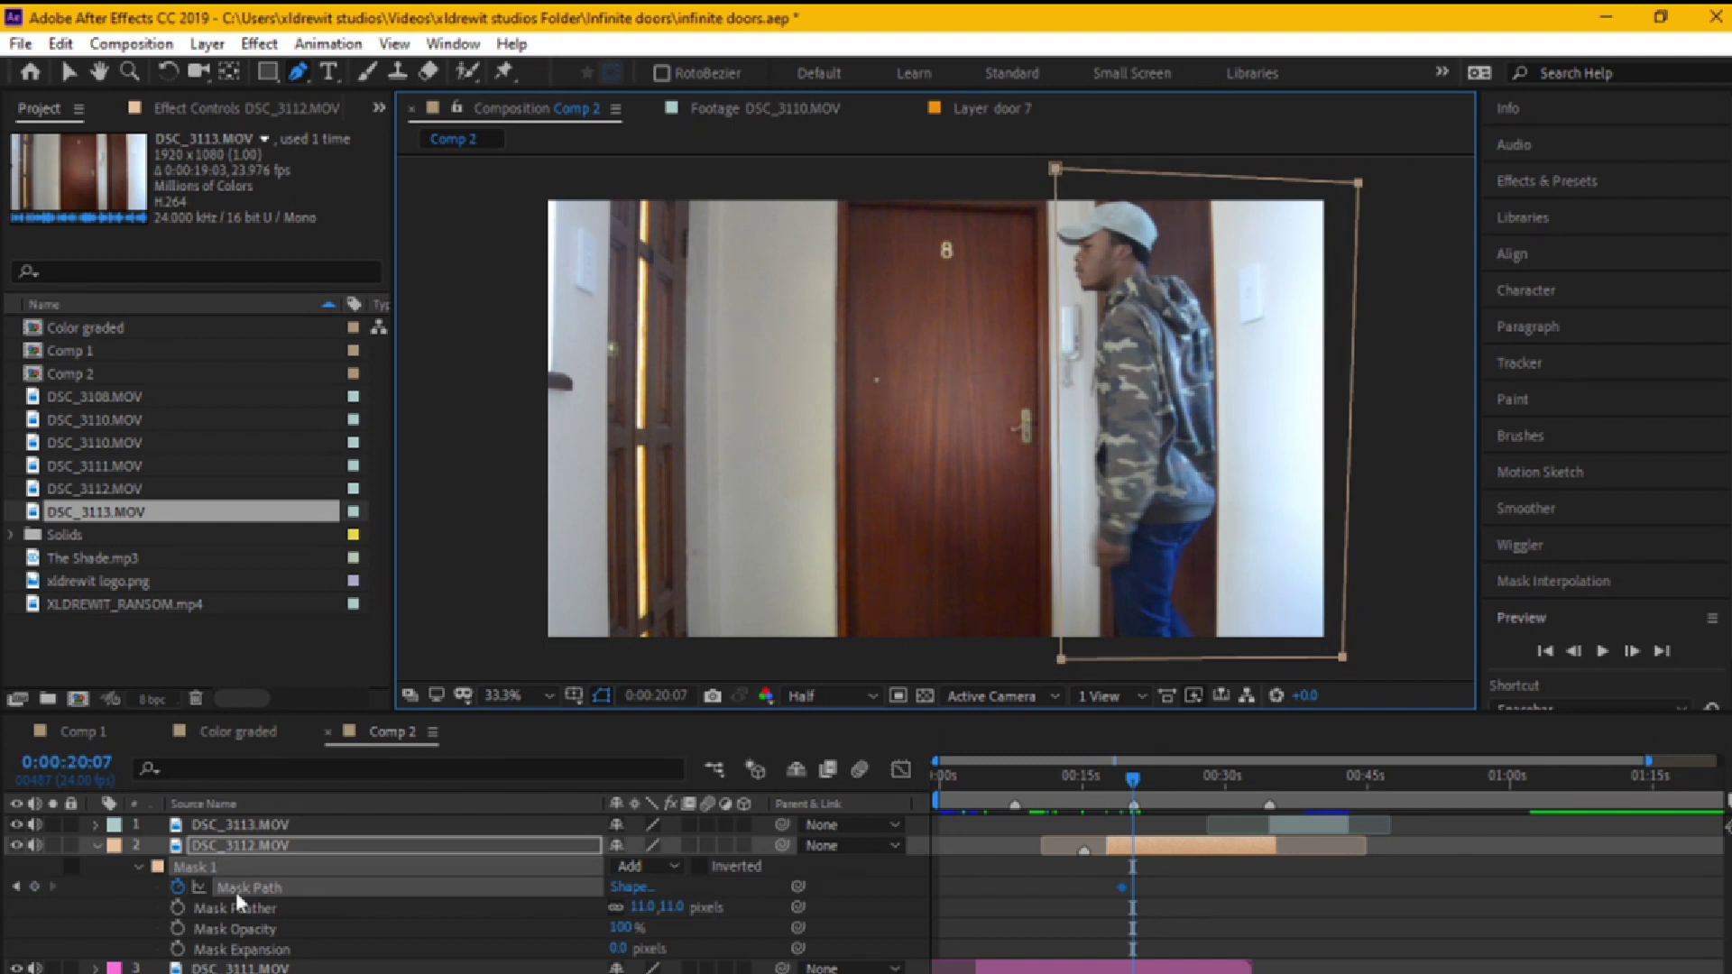
- Widen DSC_3112.MOV's mask at 0:00:20:07 by moving its two left corners onto the middle door
left_click(249, 848)
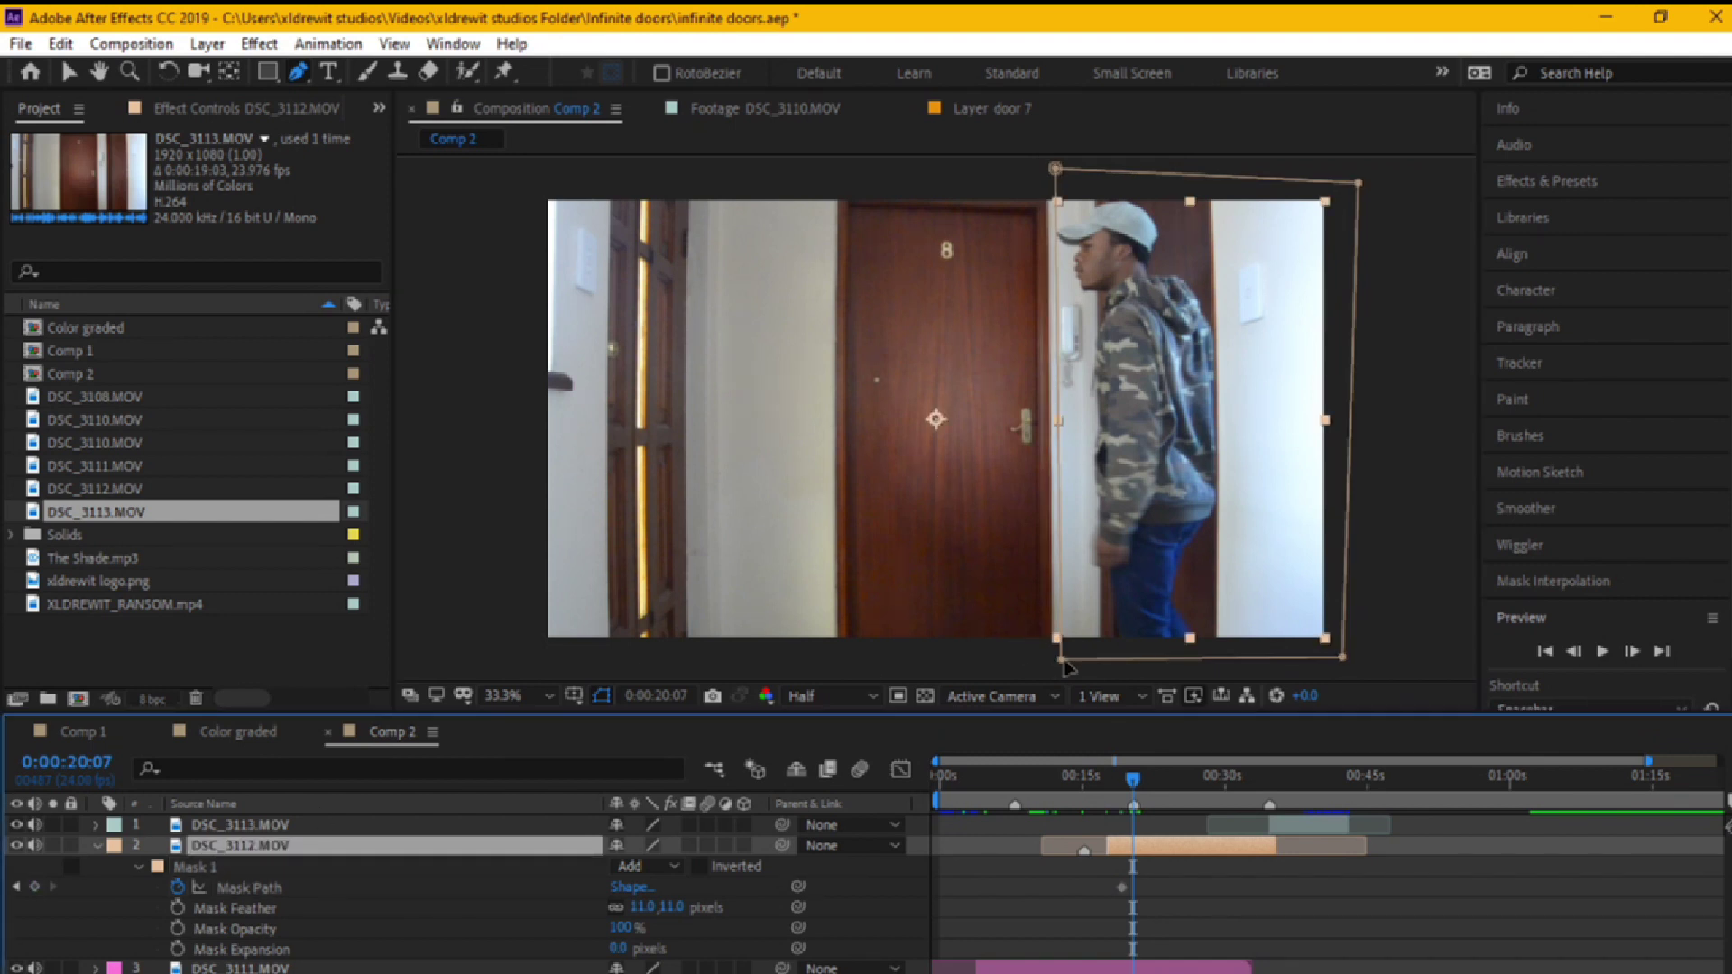
left_click_drag(1061, 656, 983, 663)
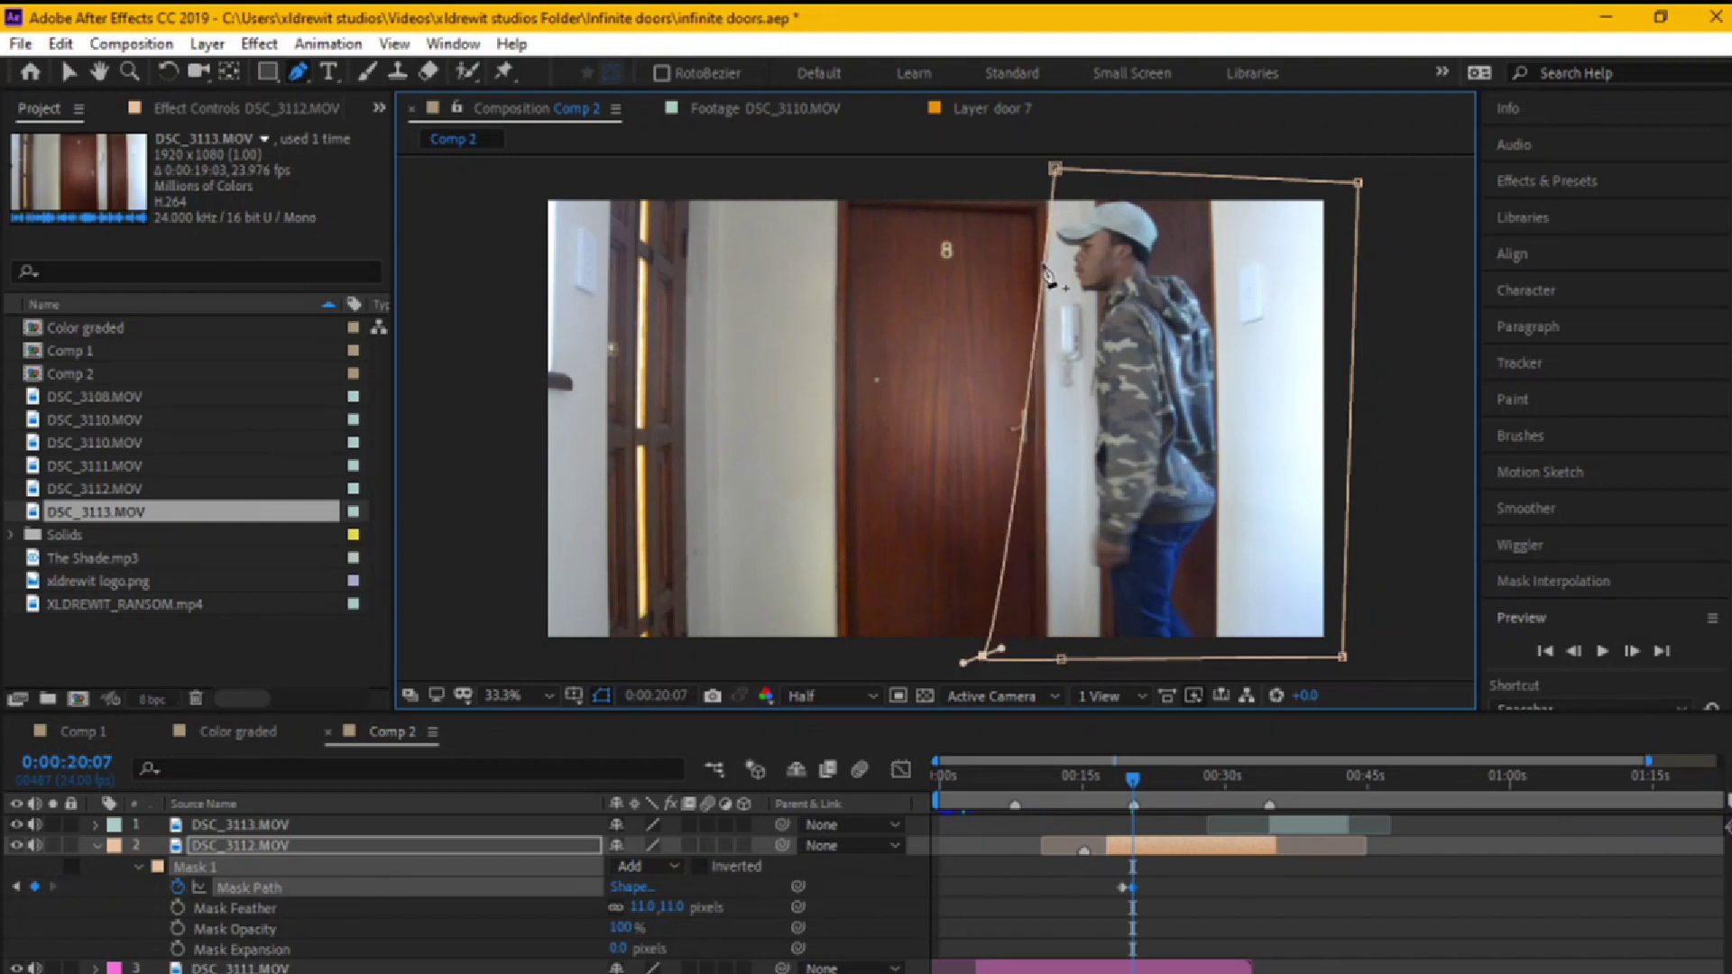
left_click_drag(1057, 175, 995, 167)
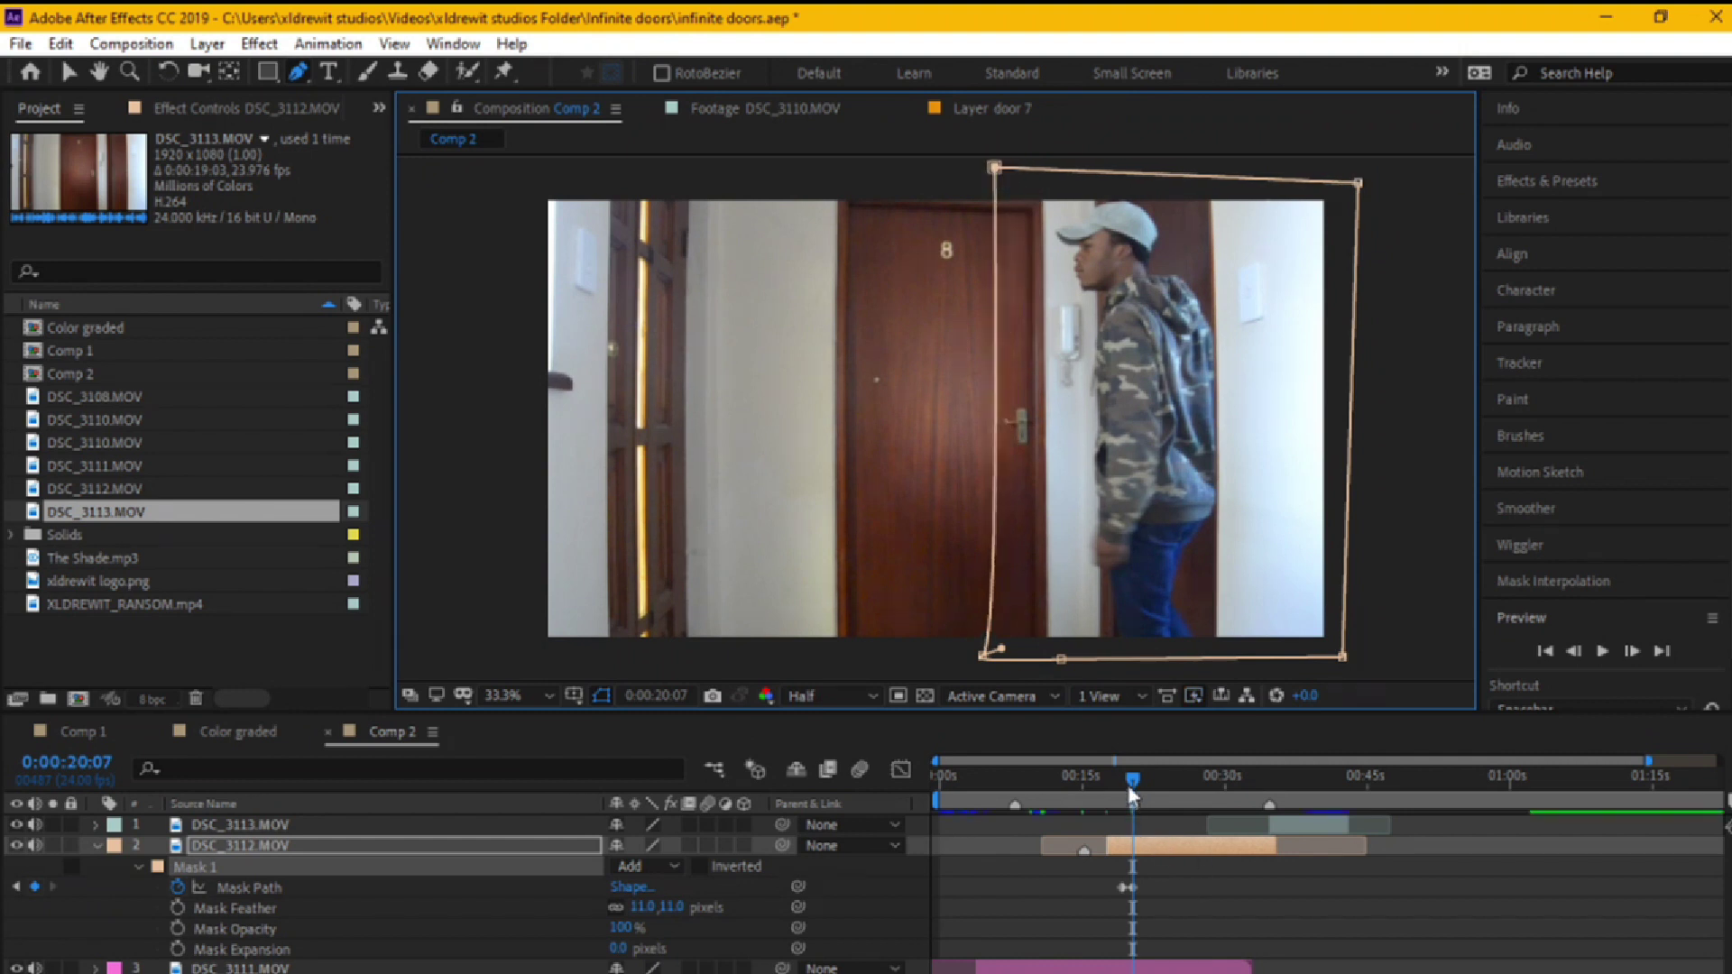
- Expand DSC_3112.MOV's mask at 0:00:22:17 to cover the whole frame by moving its left corners beyond the frame's left edge
left_click_drag(1130, 781, 1156, 781)
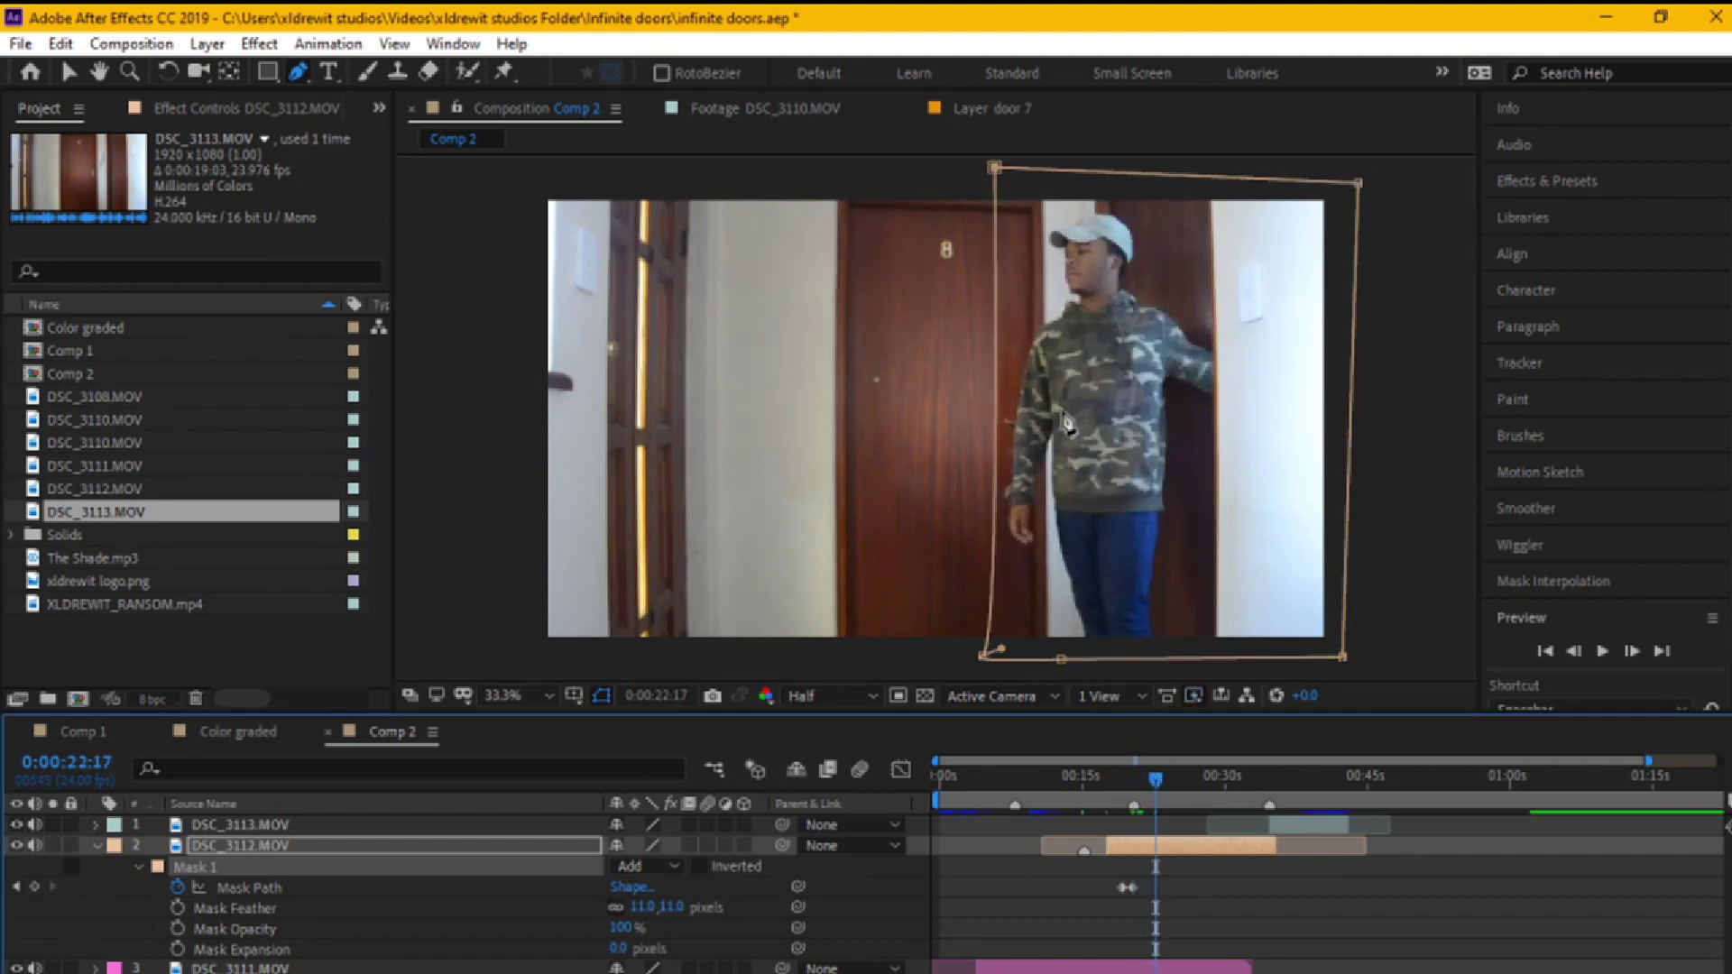
left_click_drag(1000, 173, 514, 194)
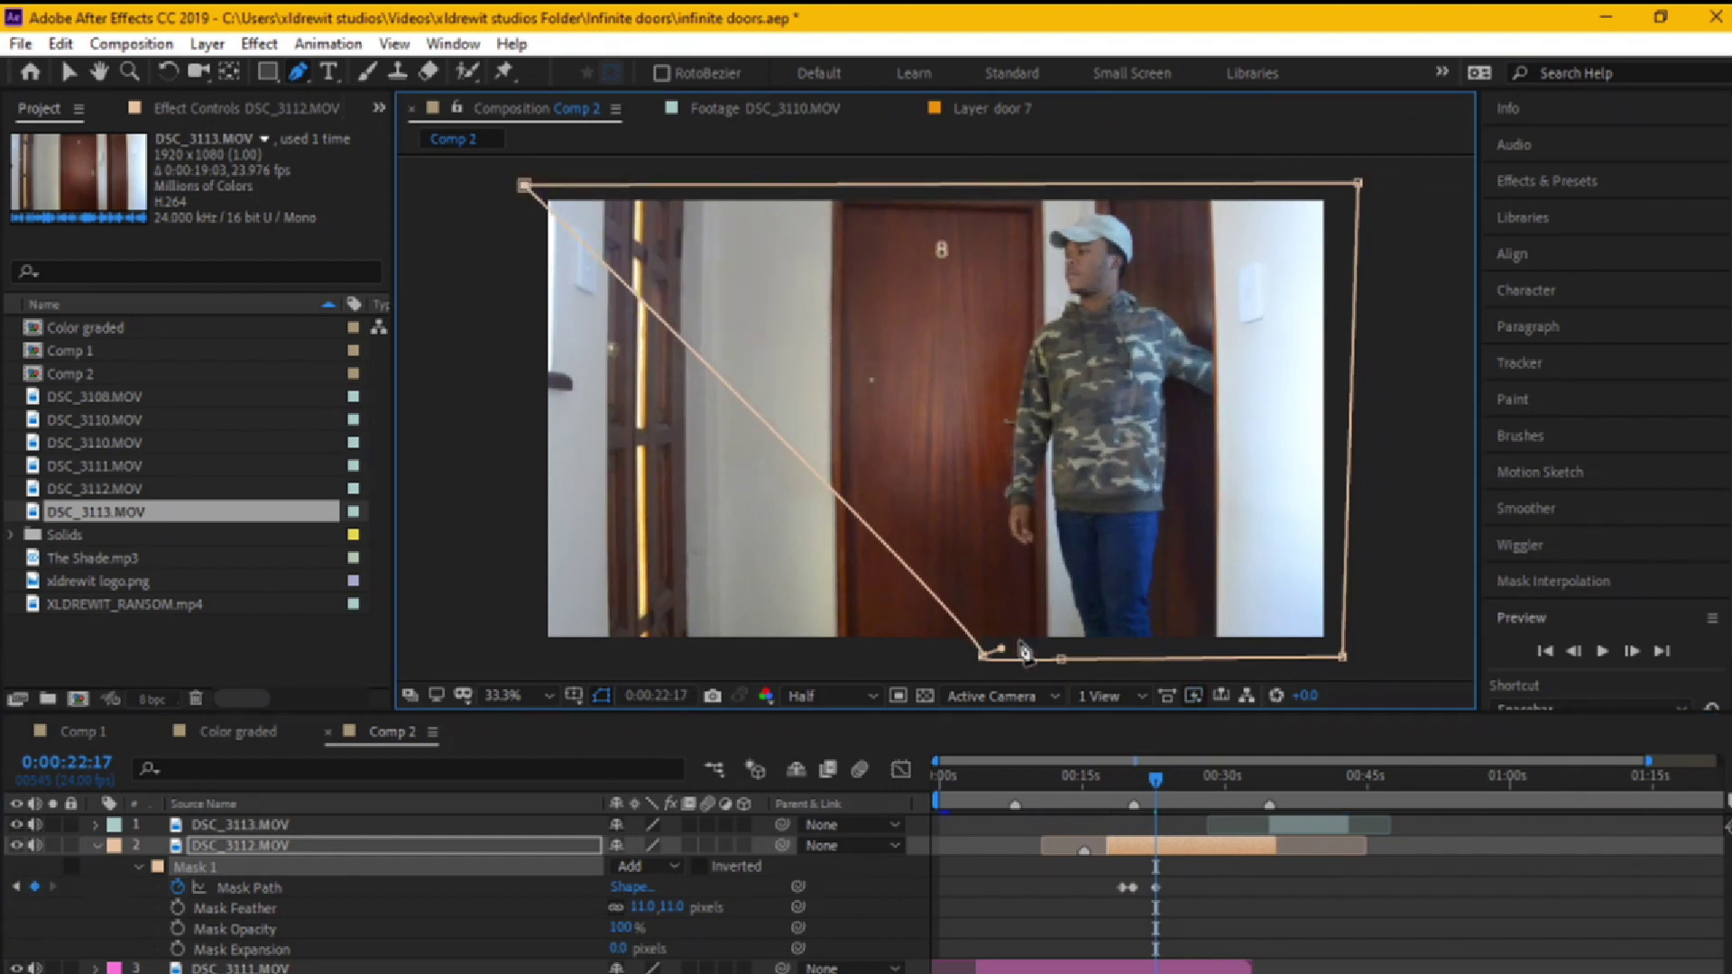
left_click_drag(983, 658, 510, 650)
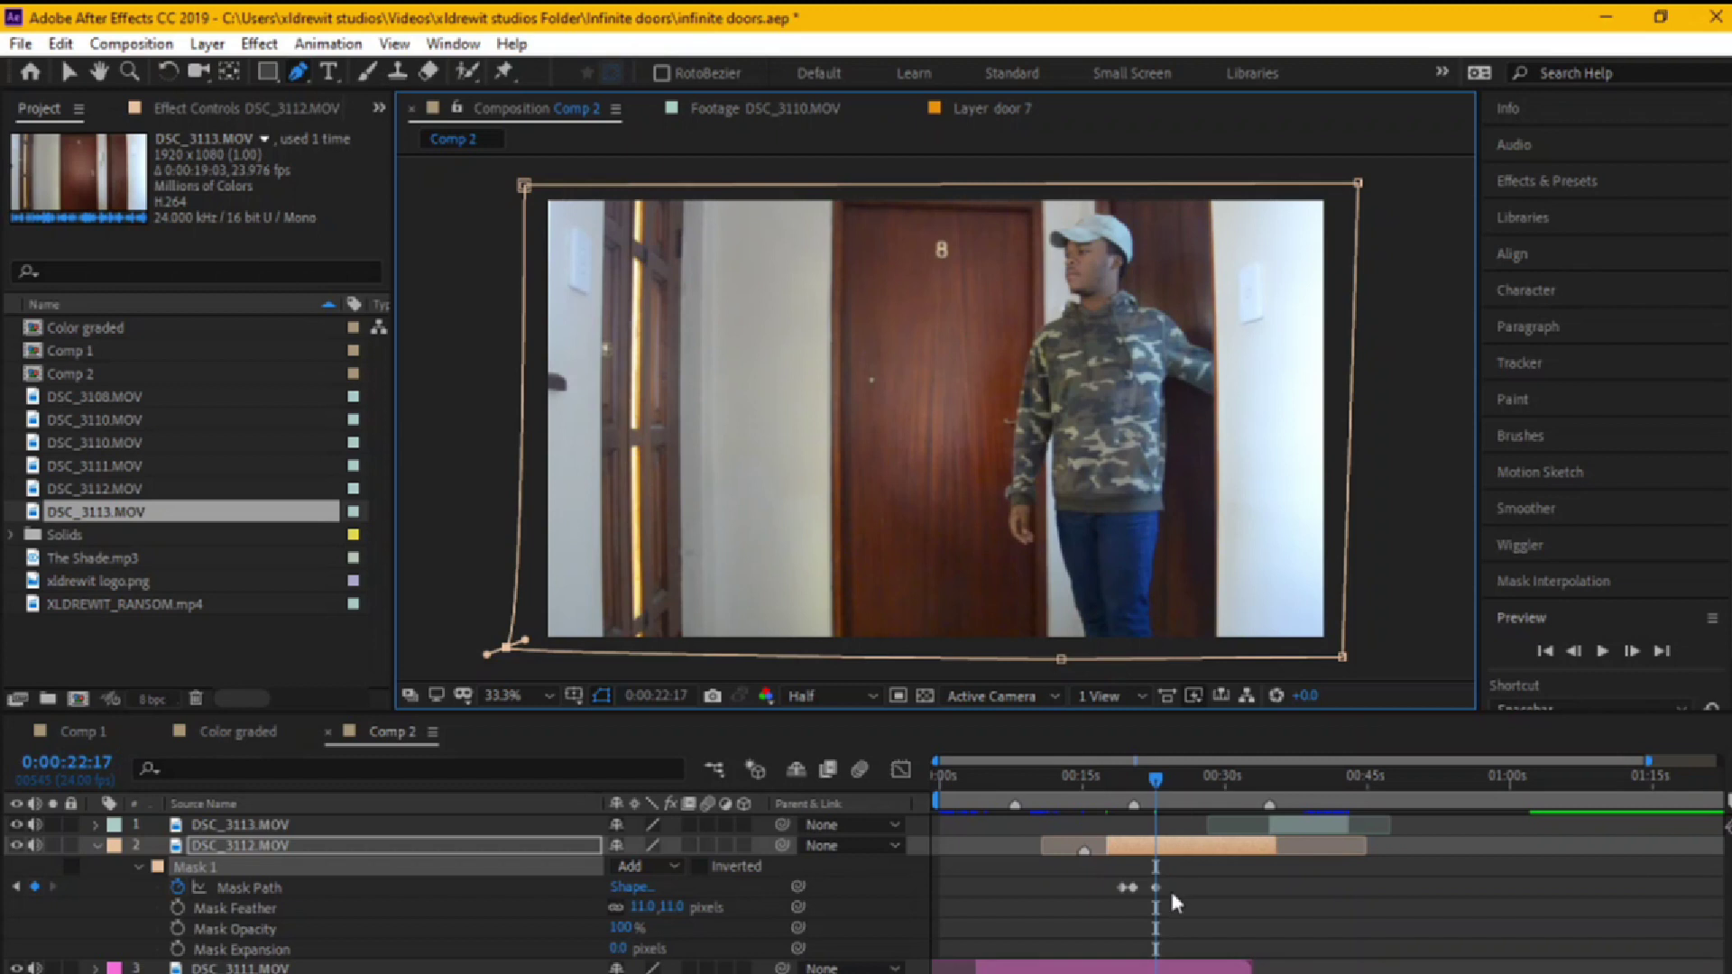
left_click_drag(1177, 902, 1115, 881)
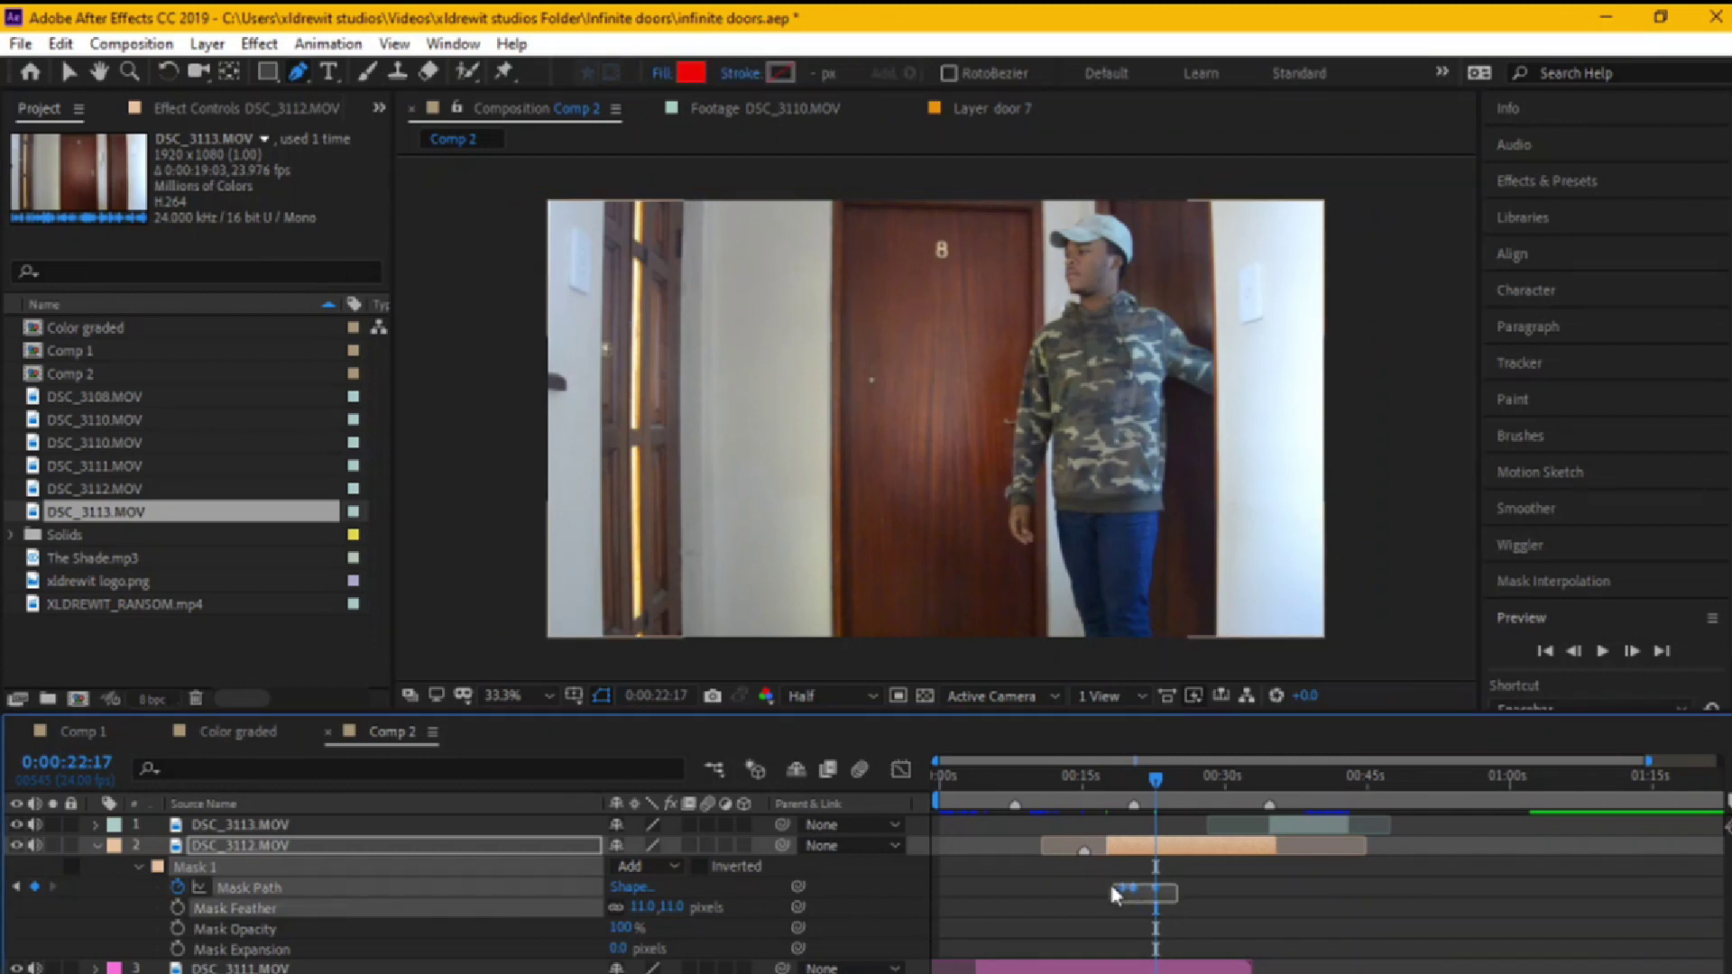
left_click(1186, 888)
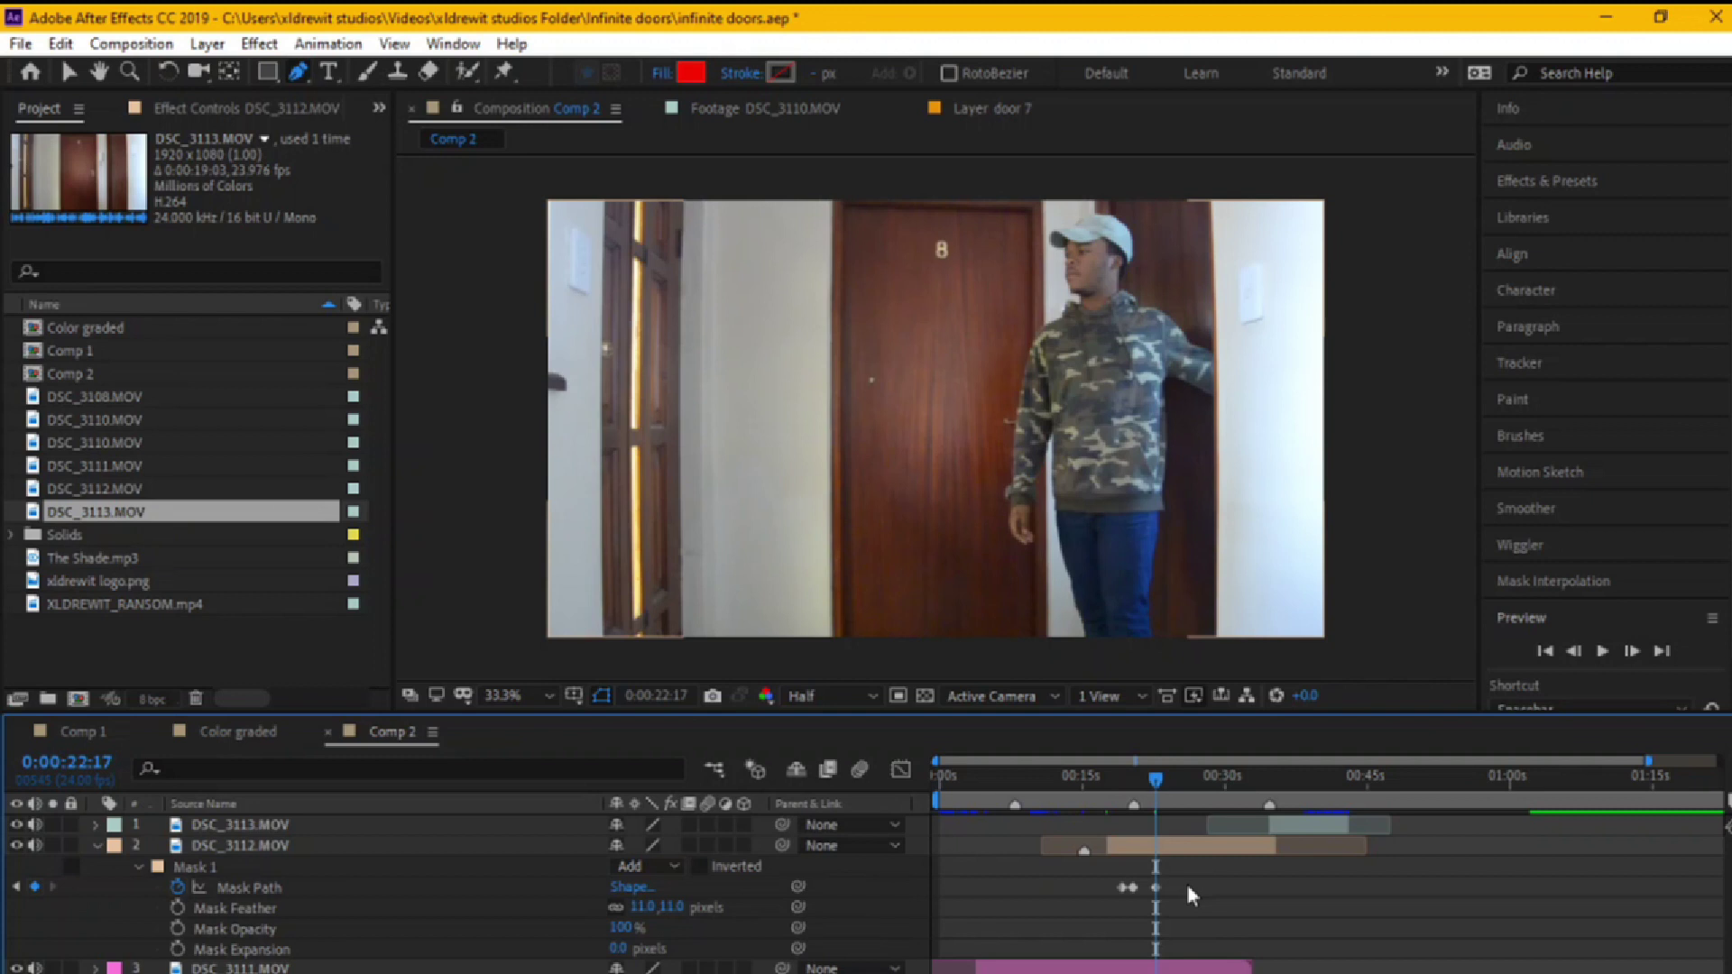
- Shift DSC_3113.MOV's visible section to start near 0:00:32:10 and draw a closed four-point mask around its middle and right doors
left_click_drag(1162, 785, 1265, 834)
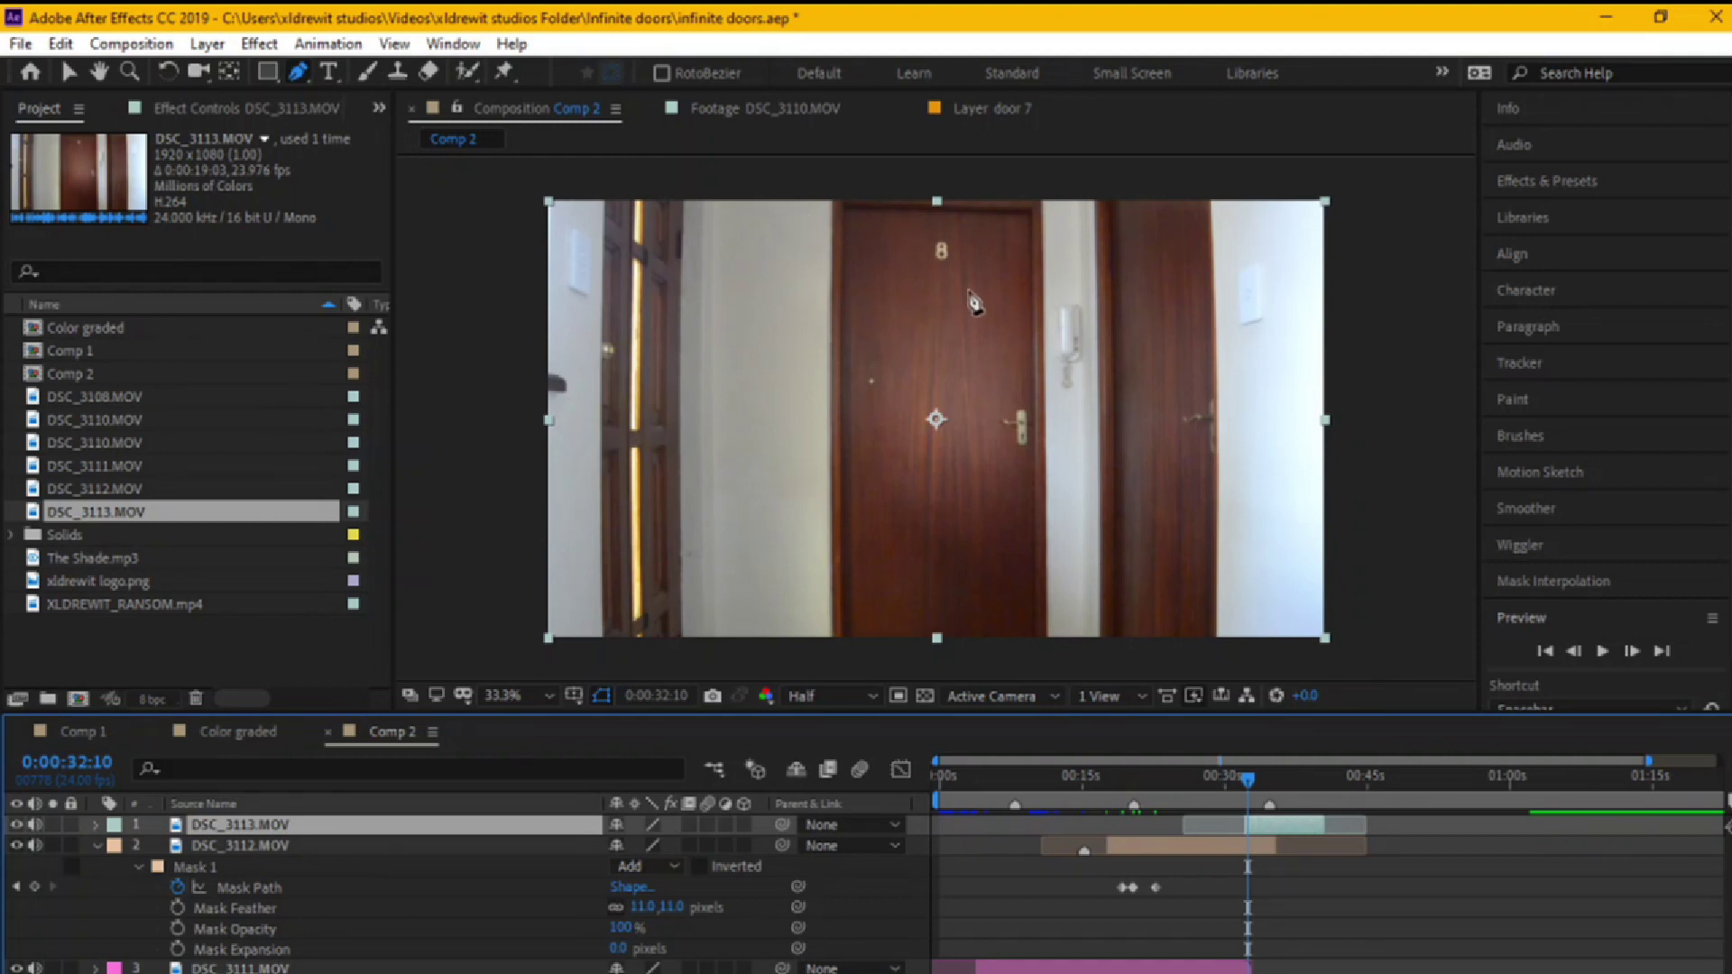
left_click(817, 174)
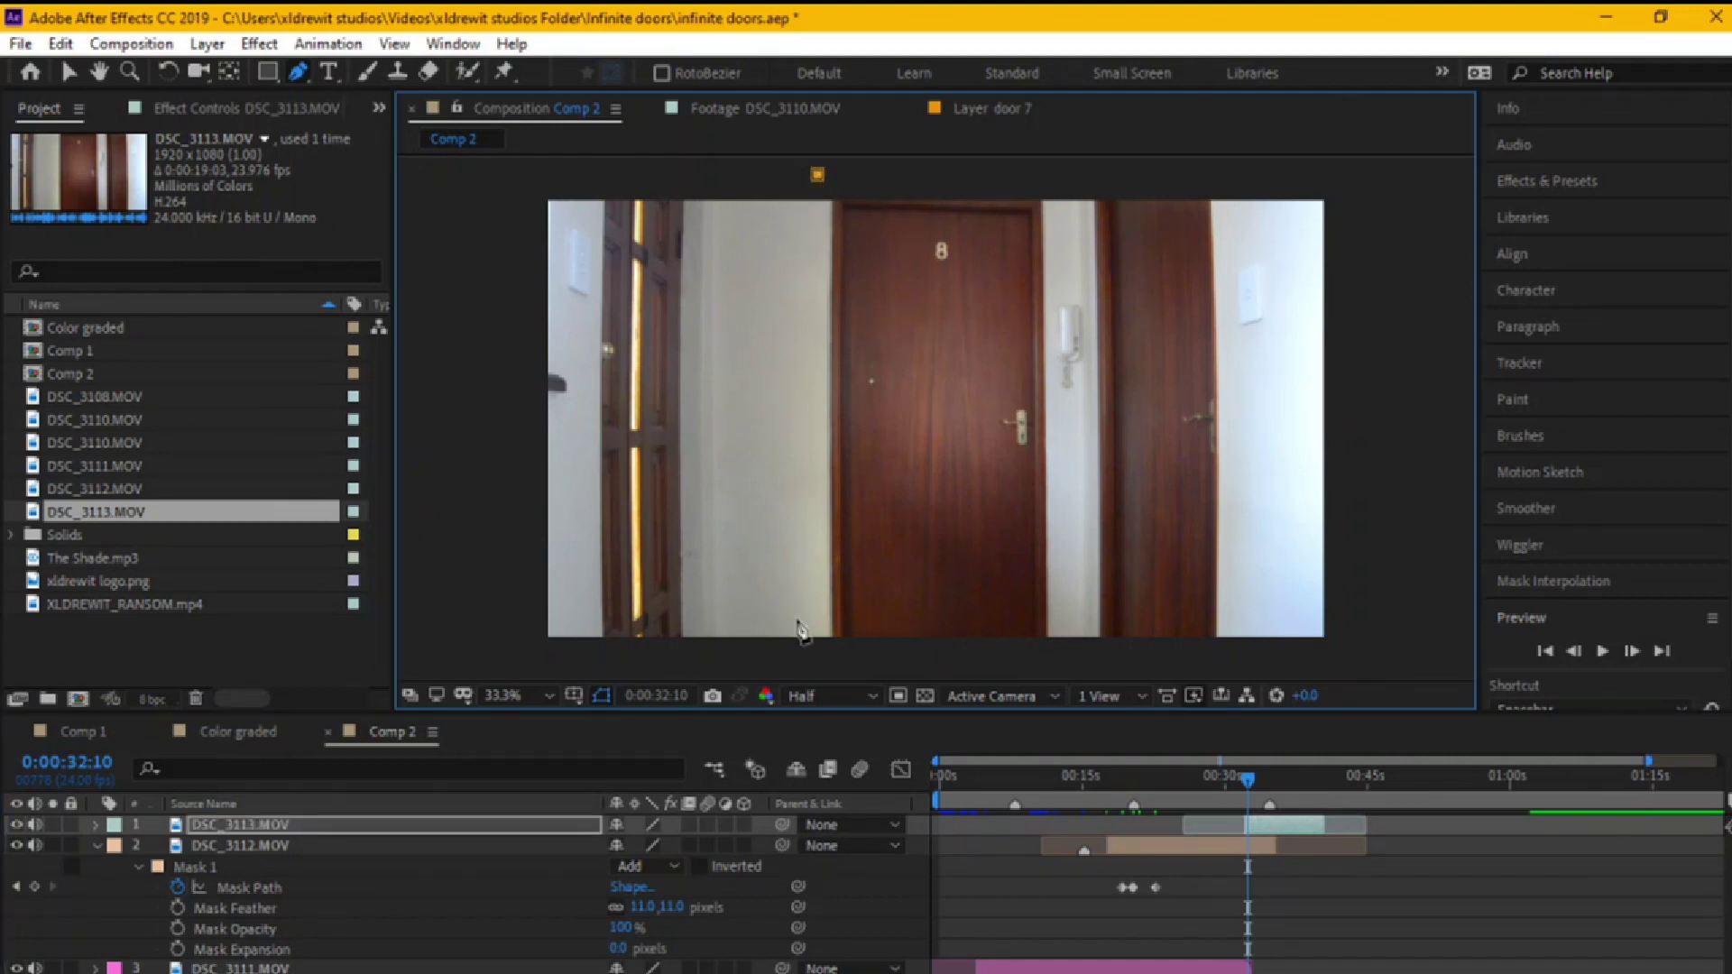
left_click(809, 651)
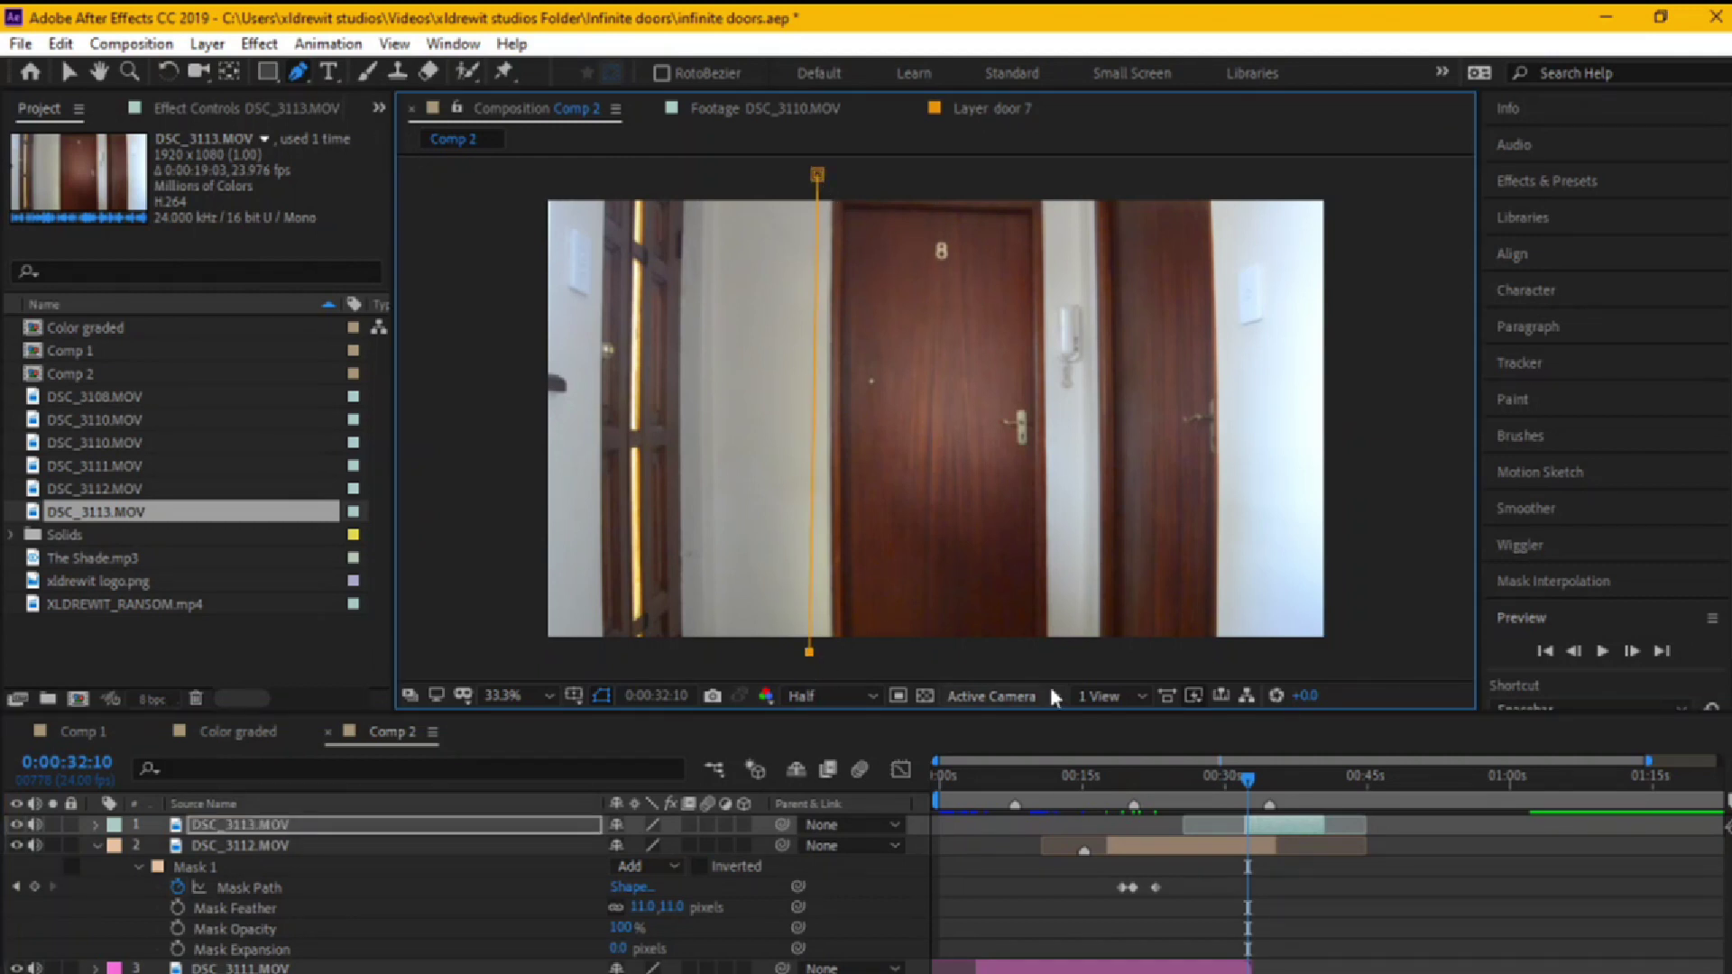
left_click(1343, 651)
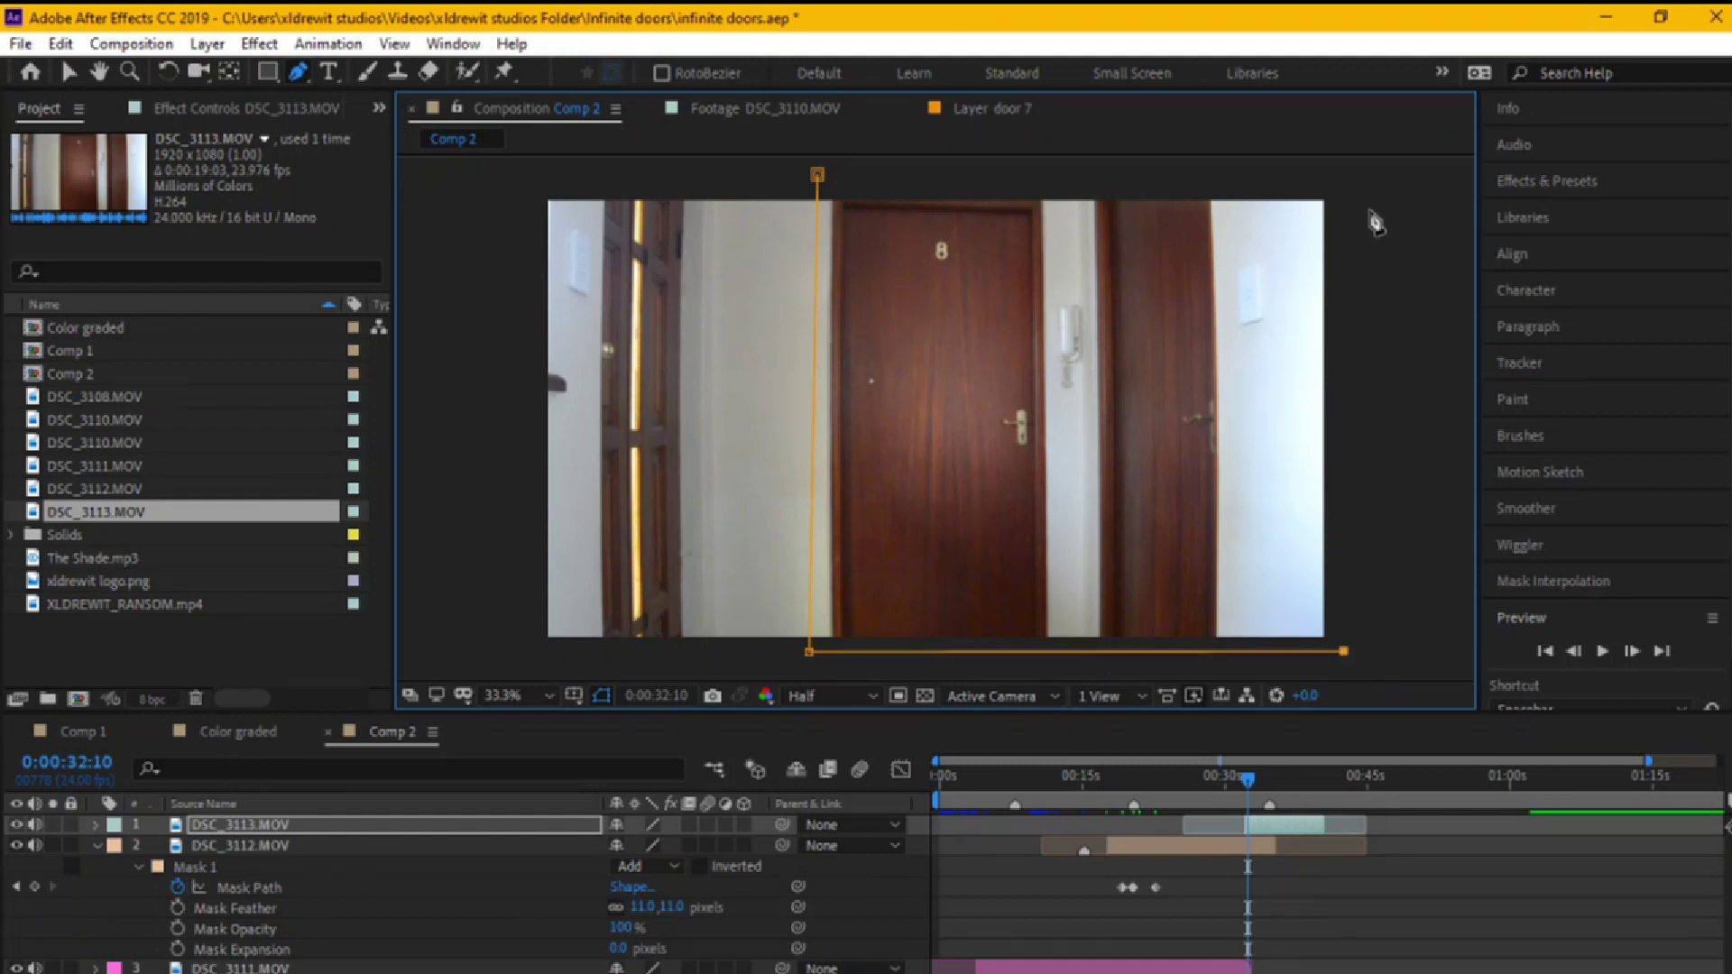
left_click(1341, 169)
left_click(817, 175)
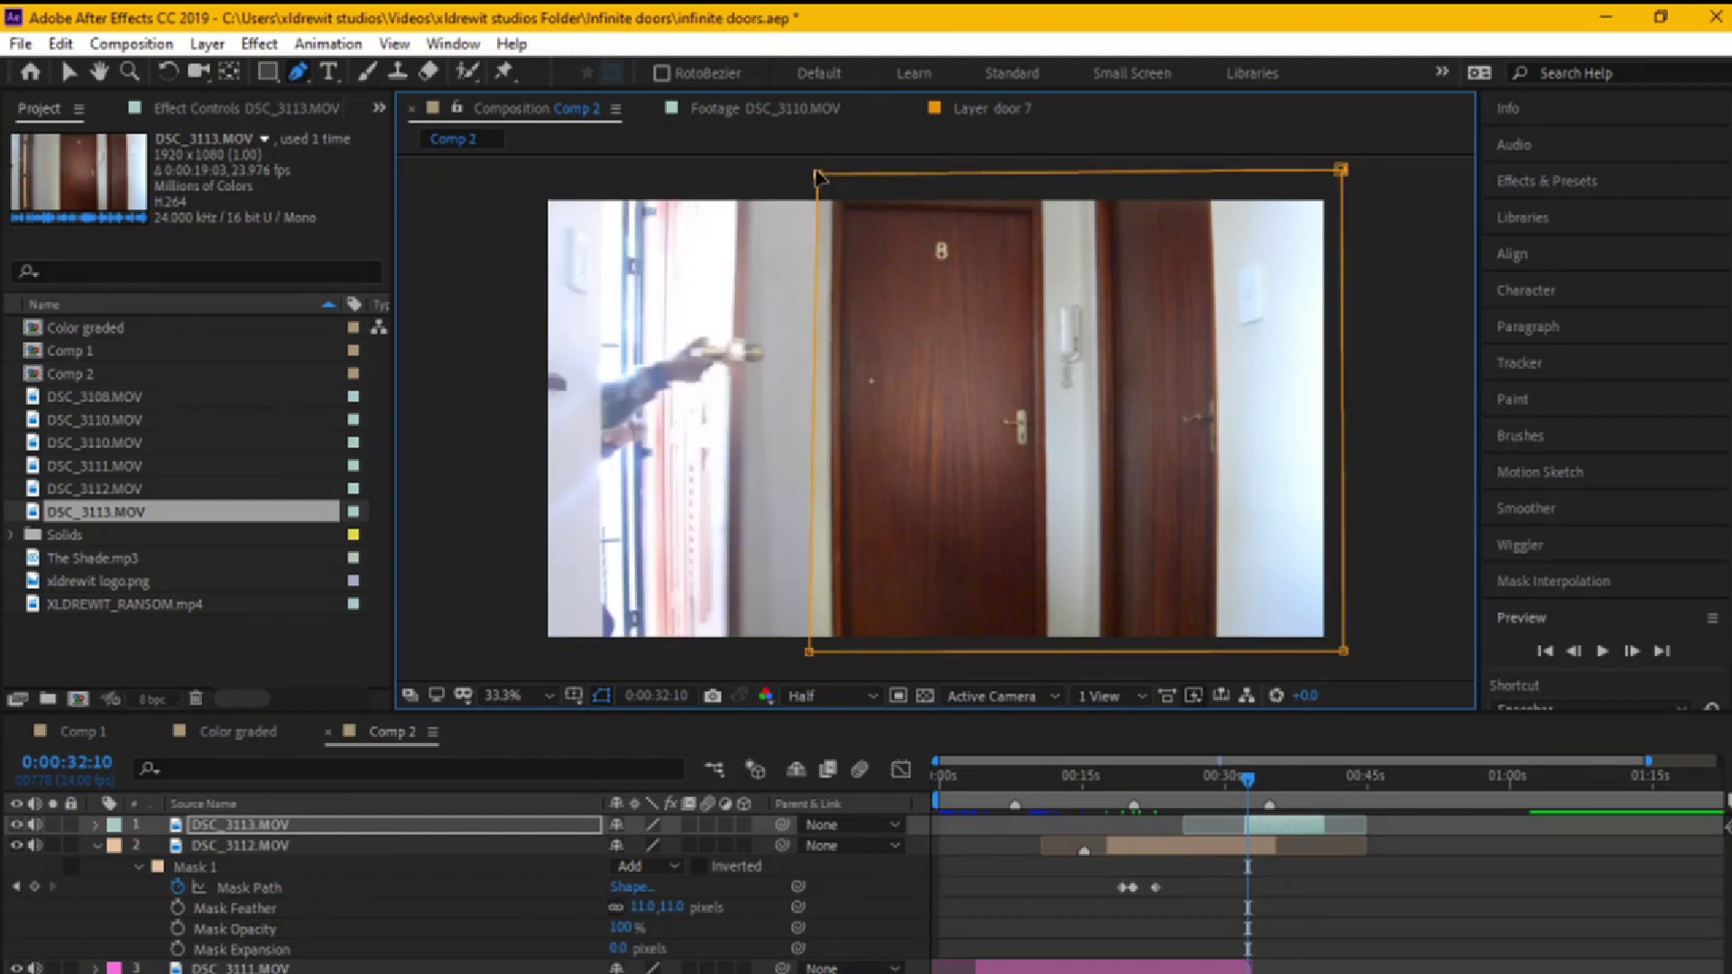
- Set the mask feather on DSC_3113.MOV to 14 pixels and return to the Selection tool
key("f")
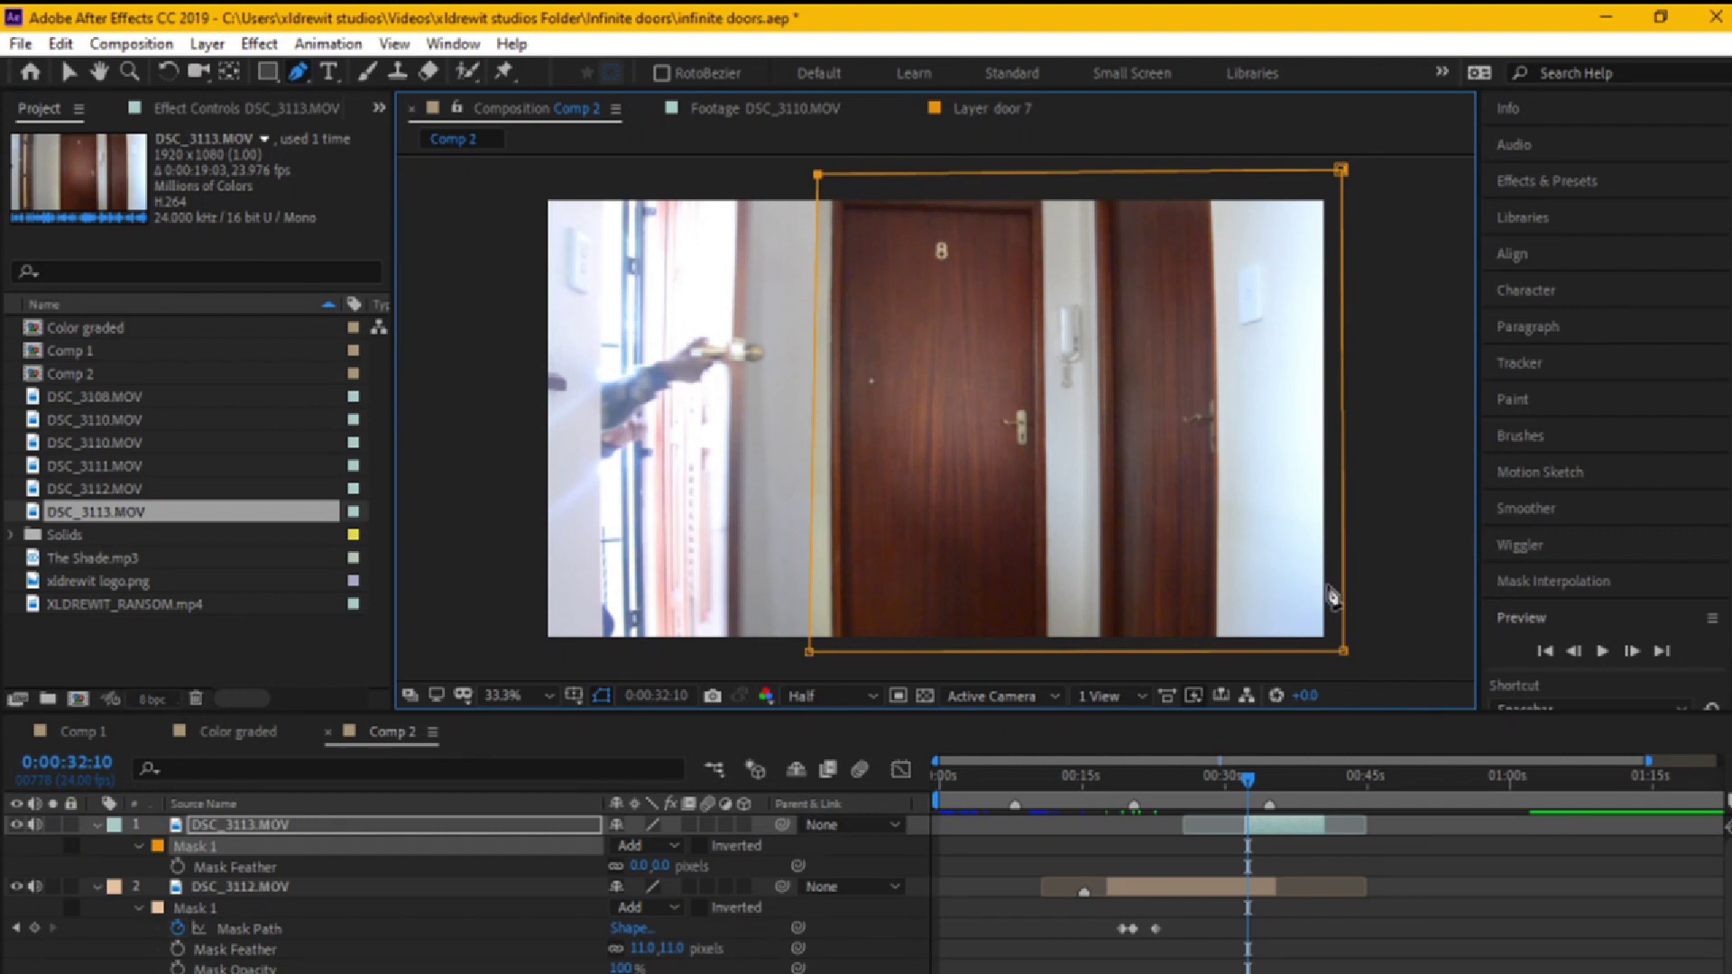
left_click_drag(638, 865, 678, 871)
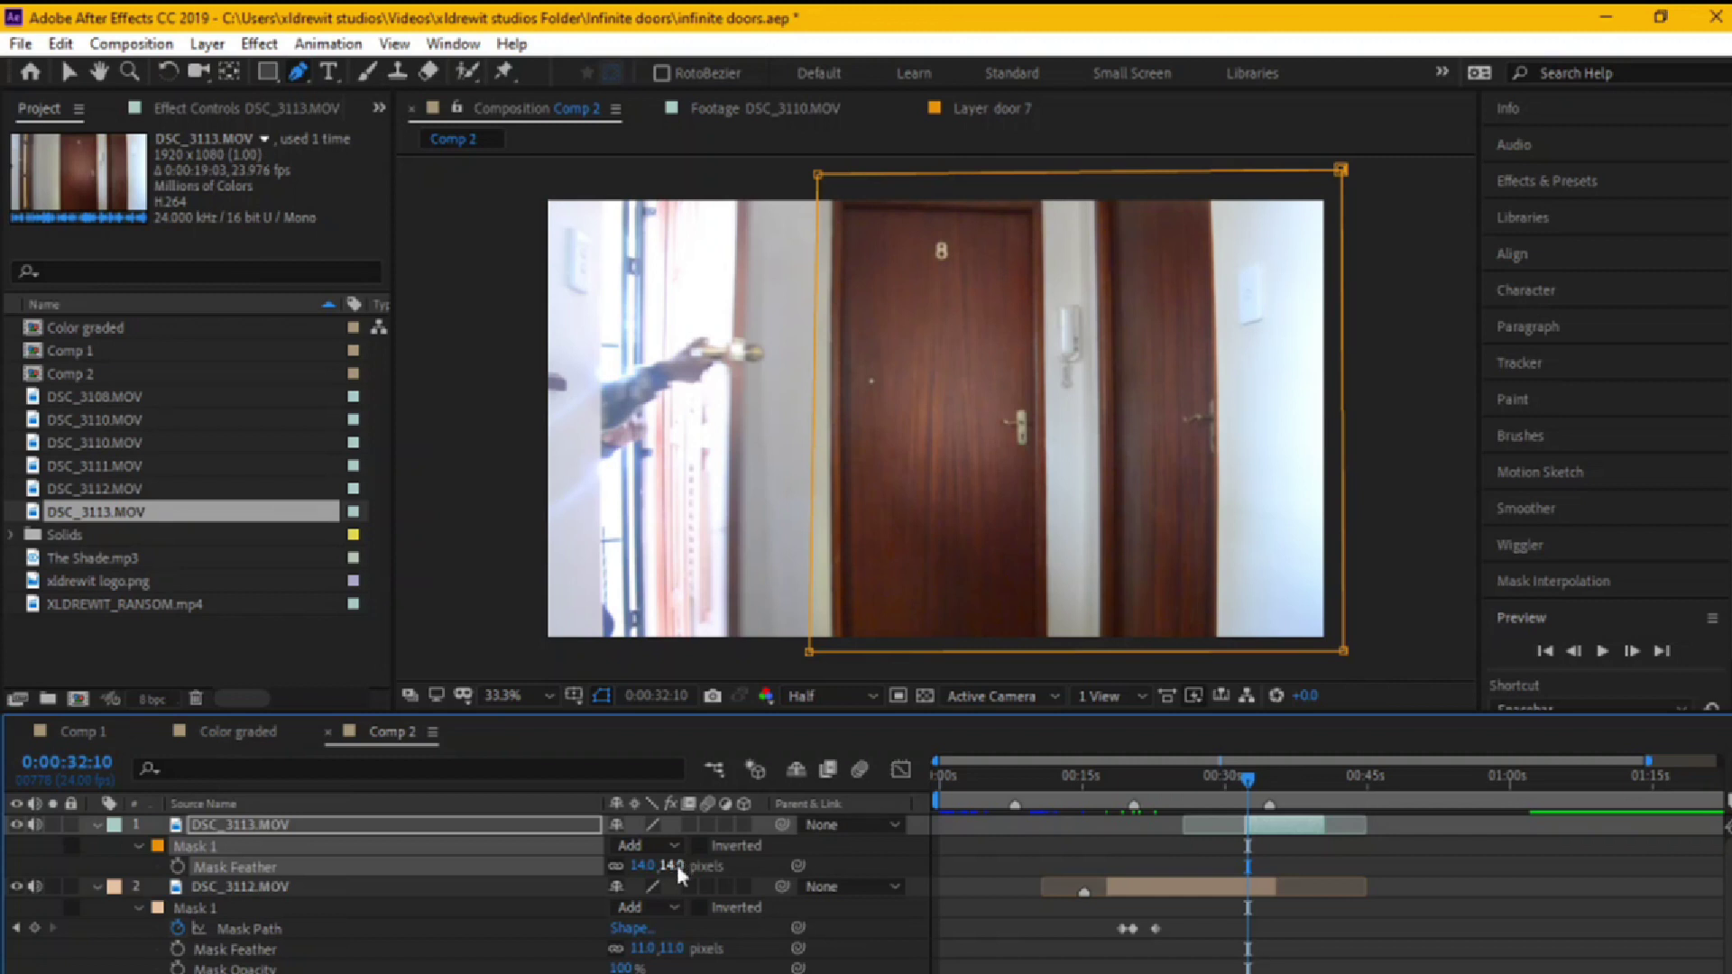
key("v")
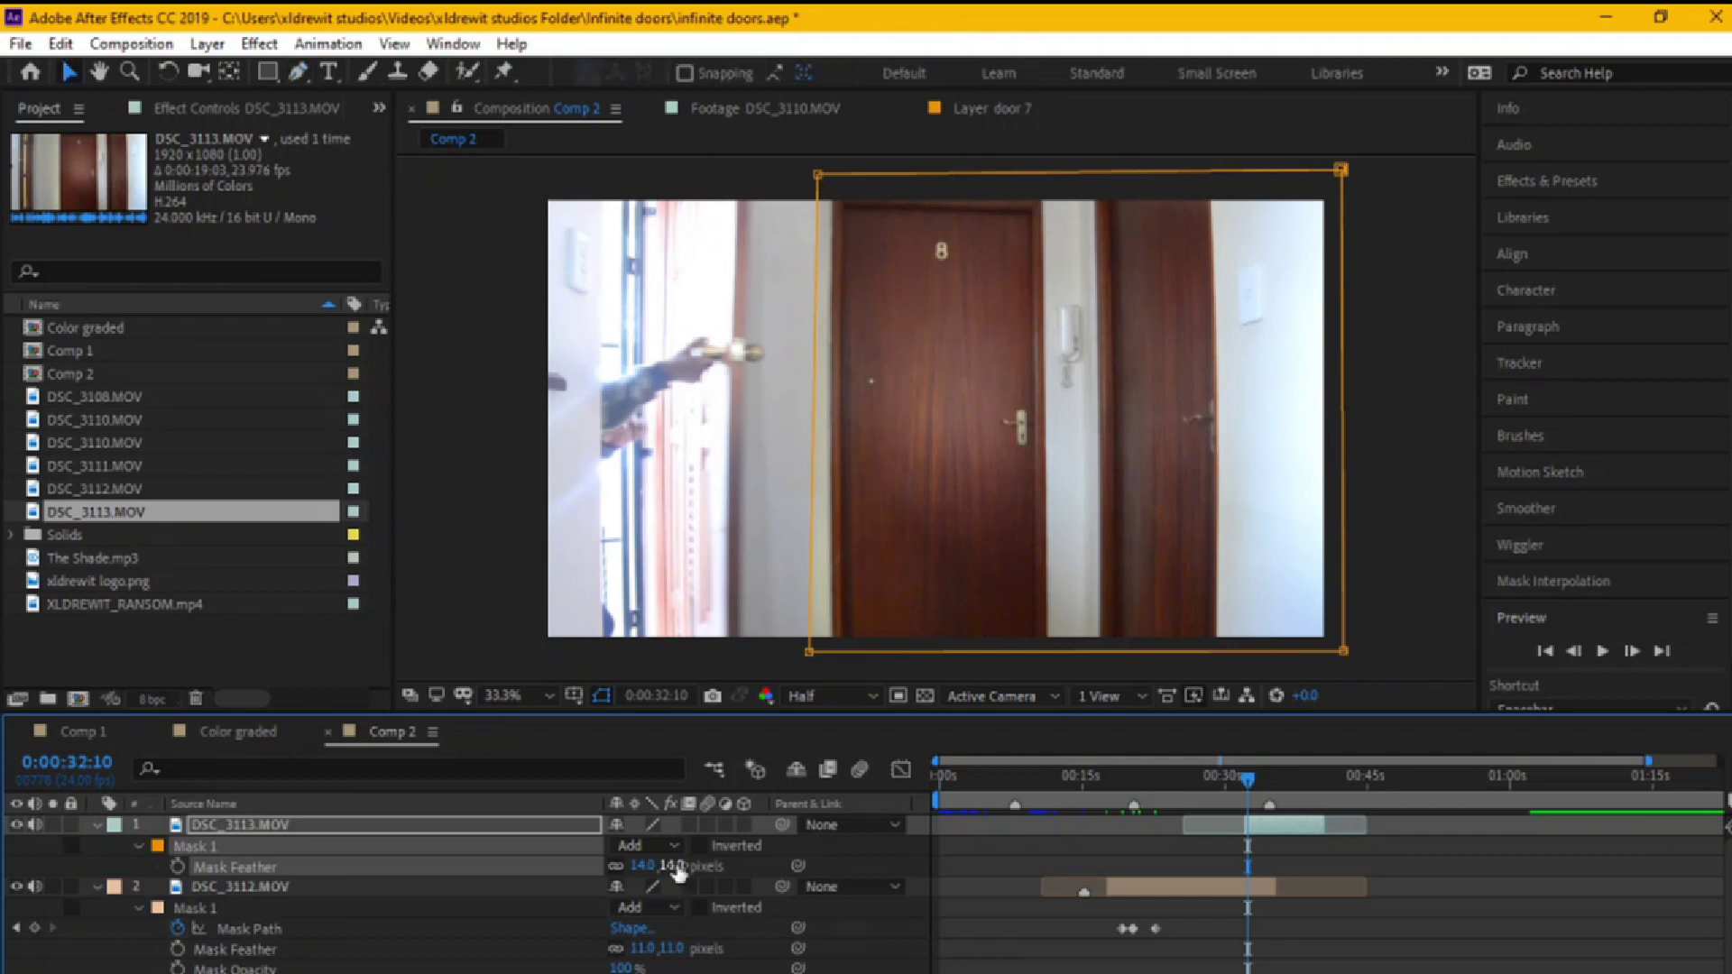
- Shift DSC_3113.MOV earlier so its visible section starts near 0:00:30:09, and set the current time to 0:00:30:12
left_click(1272, 917)
mouse_move(1248, 777)
left_mouse_down()
mouse_move(1215, 785)
mouse_move(1271, 792)
mouse_move(1212, 778)
mouse_move(1245, 781)
mouse_move(1270, 828)
mouse_move(1242, 780)
mouse_move(1203, 780)
mouse_move(1229, 781)
left_mouse_up()
left_click(1297, 909)
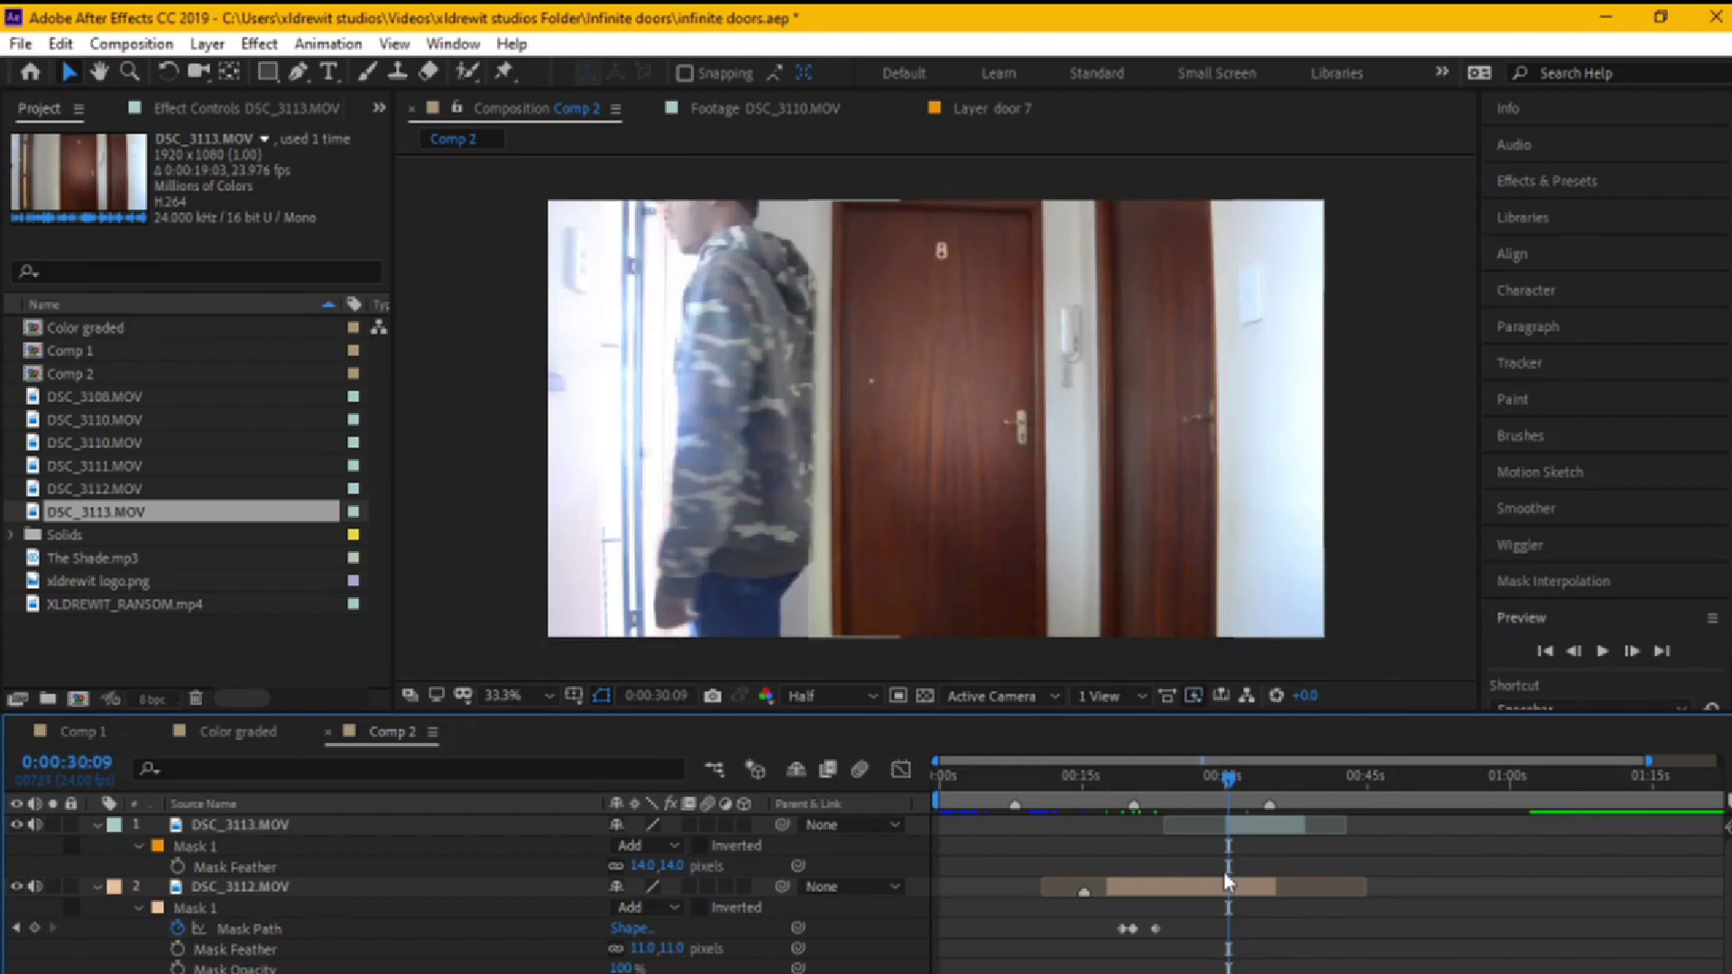
left_click(1242, 826)
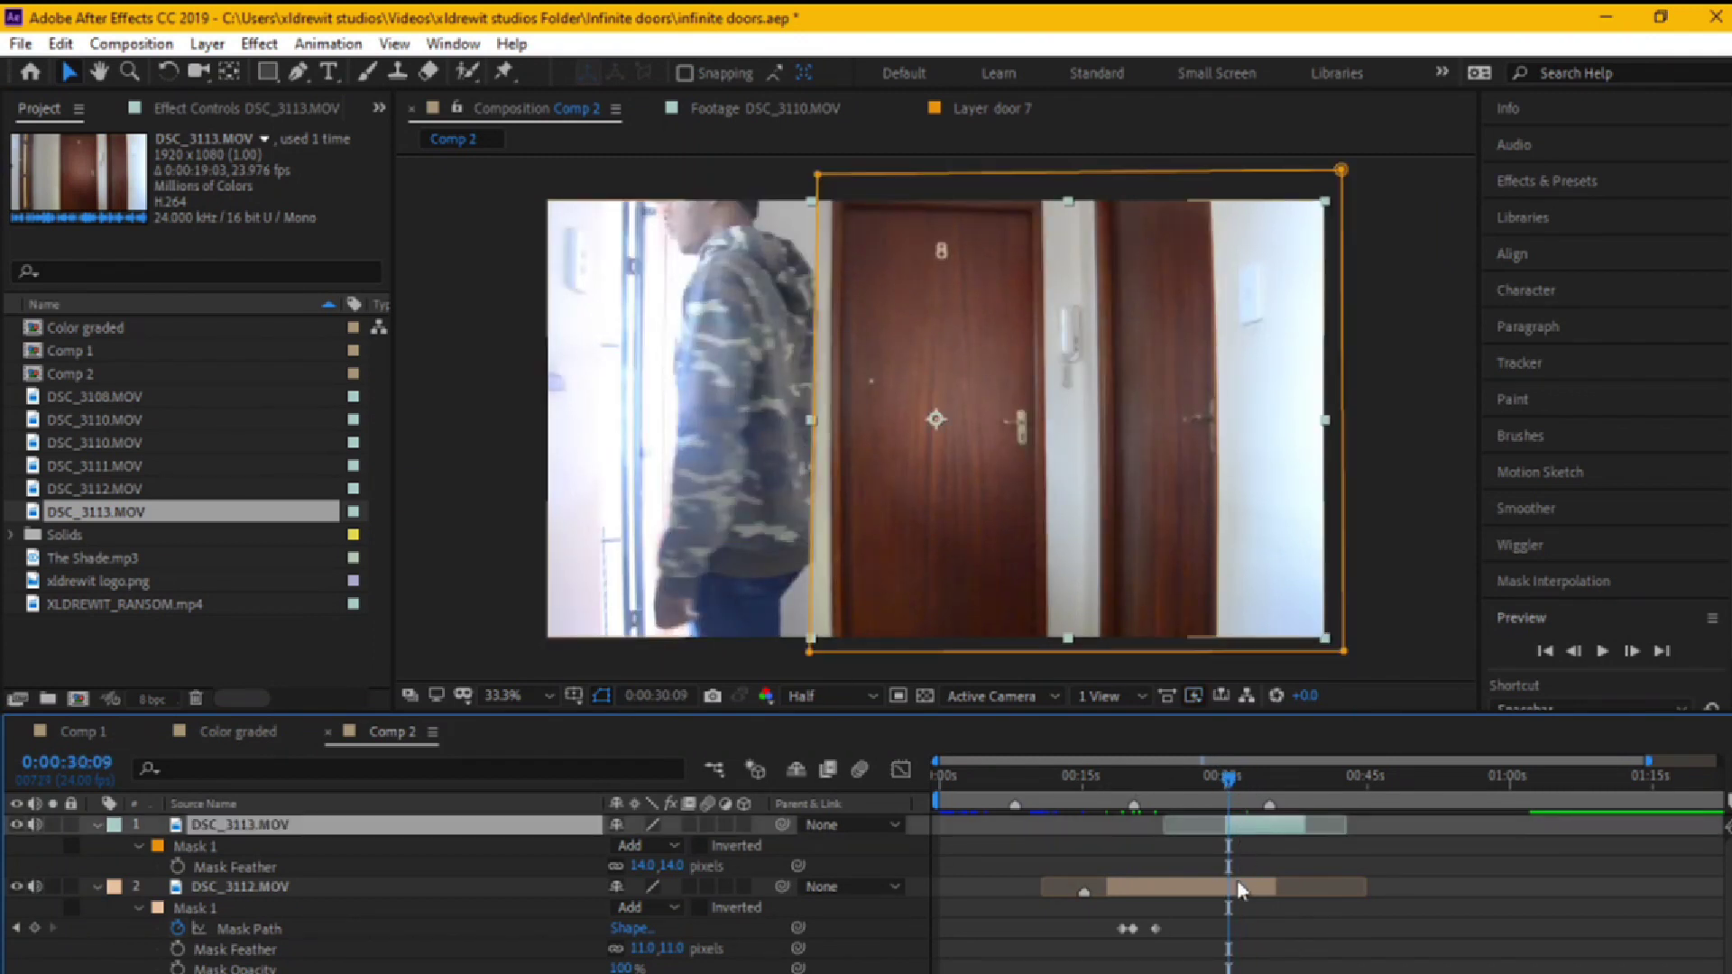
left_click_drag(1230, 778, 1234, 785)
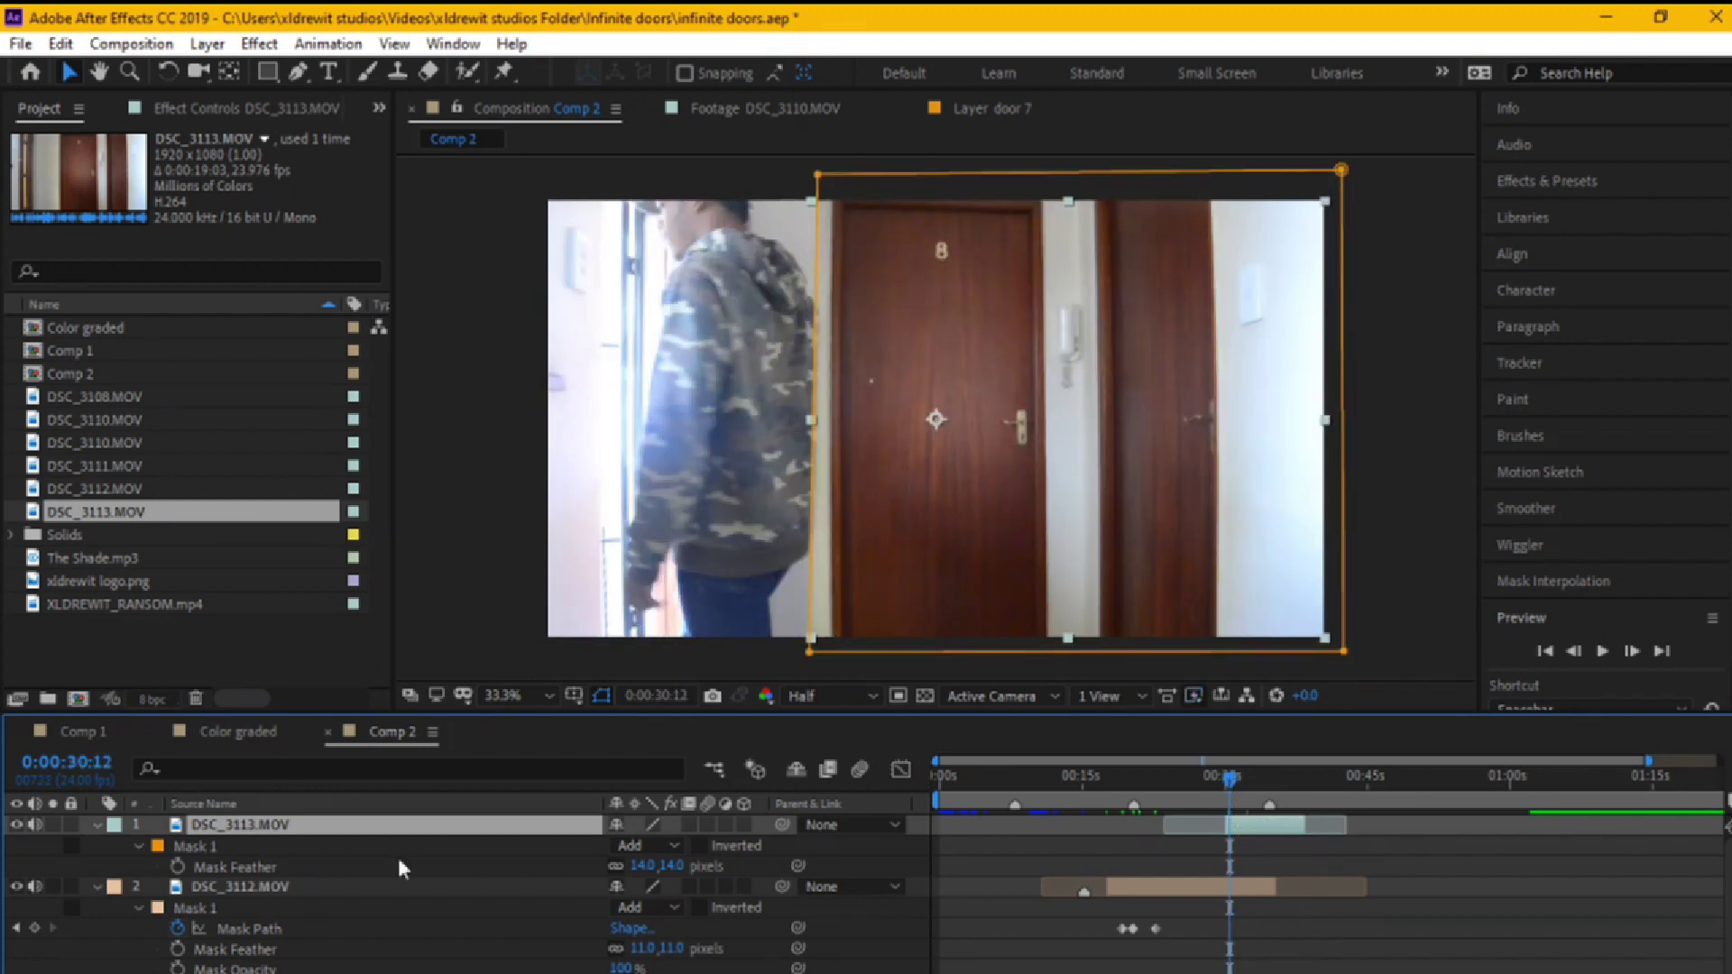
- Add a Mask Path keyframe to DSC_3113.MOV's mask at 0:00:30:12
left_click(135, 841)
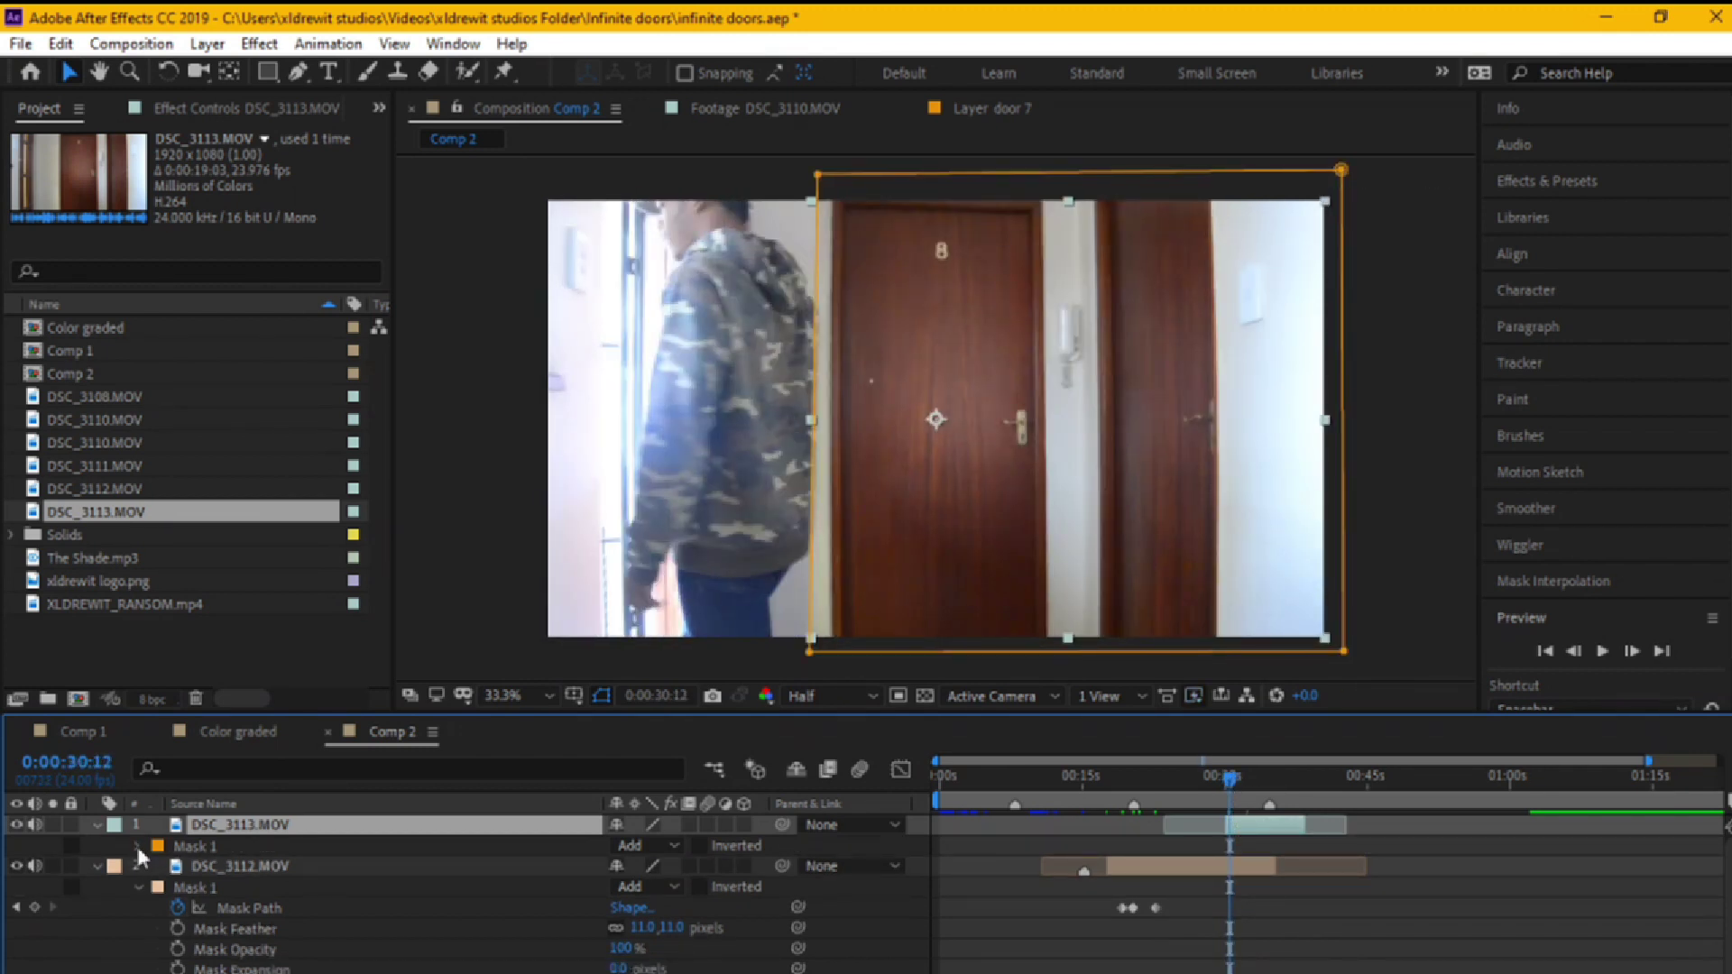
left_click(135, 842)
left_click(178, 865)
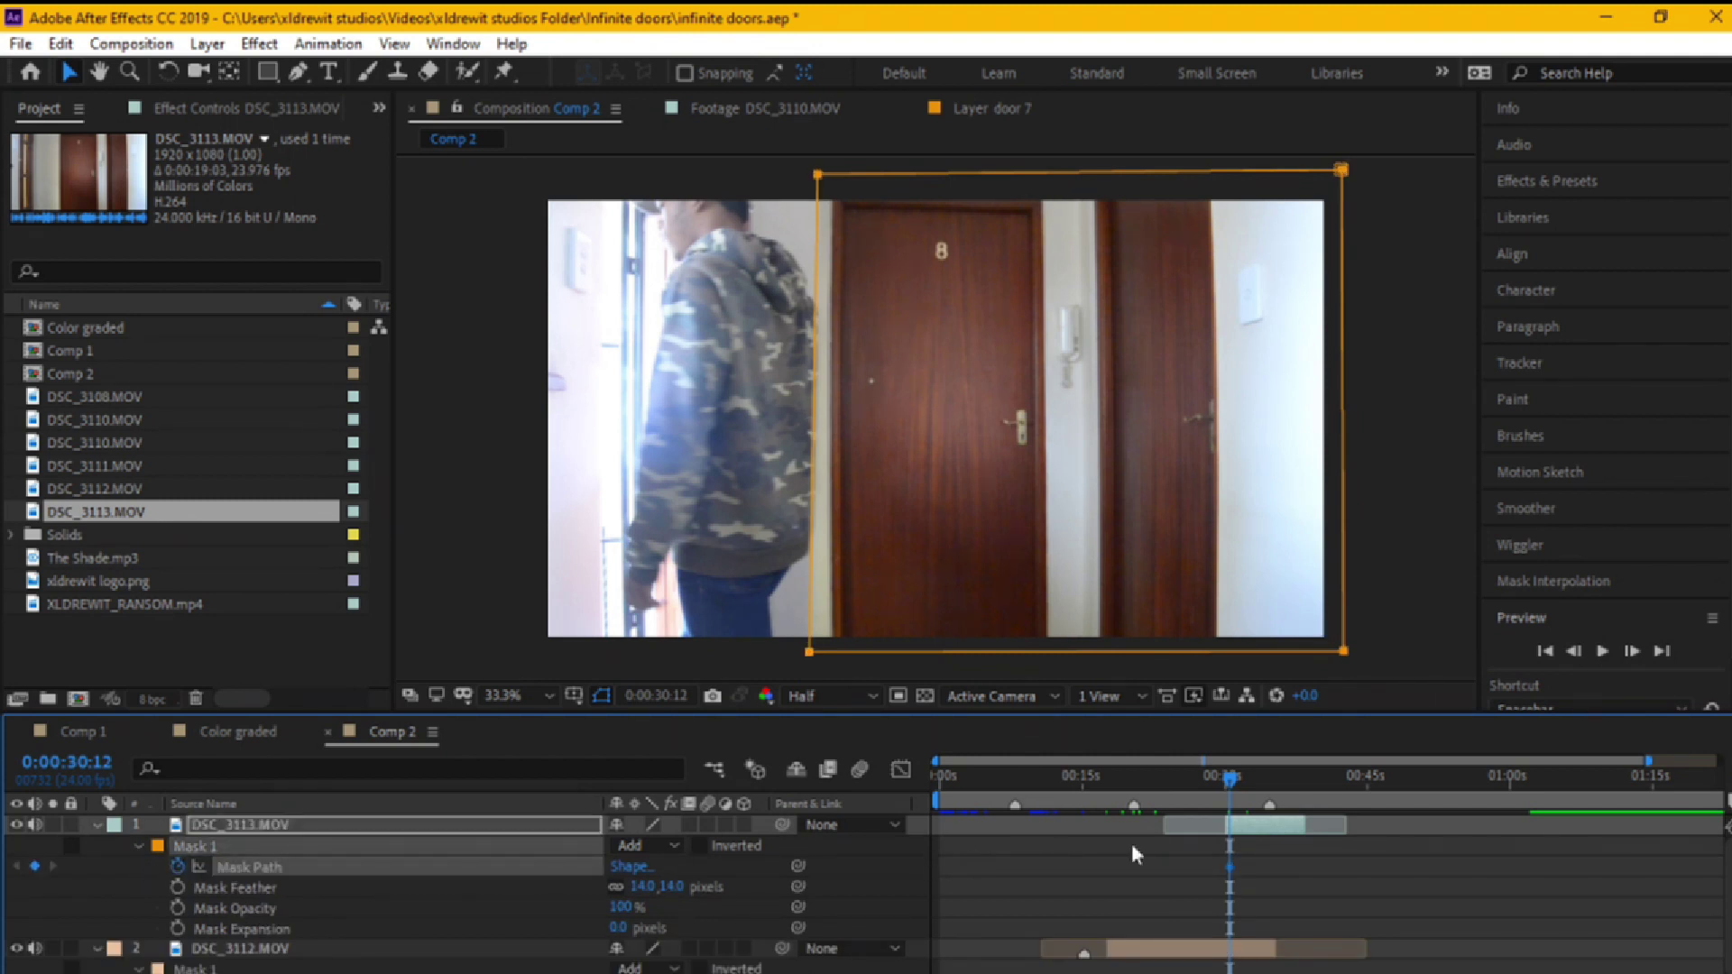
left_click(1225, 863)
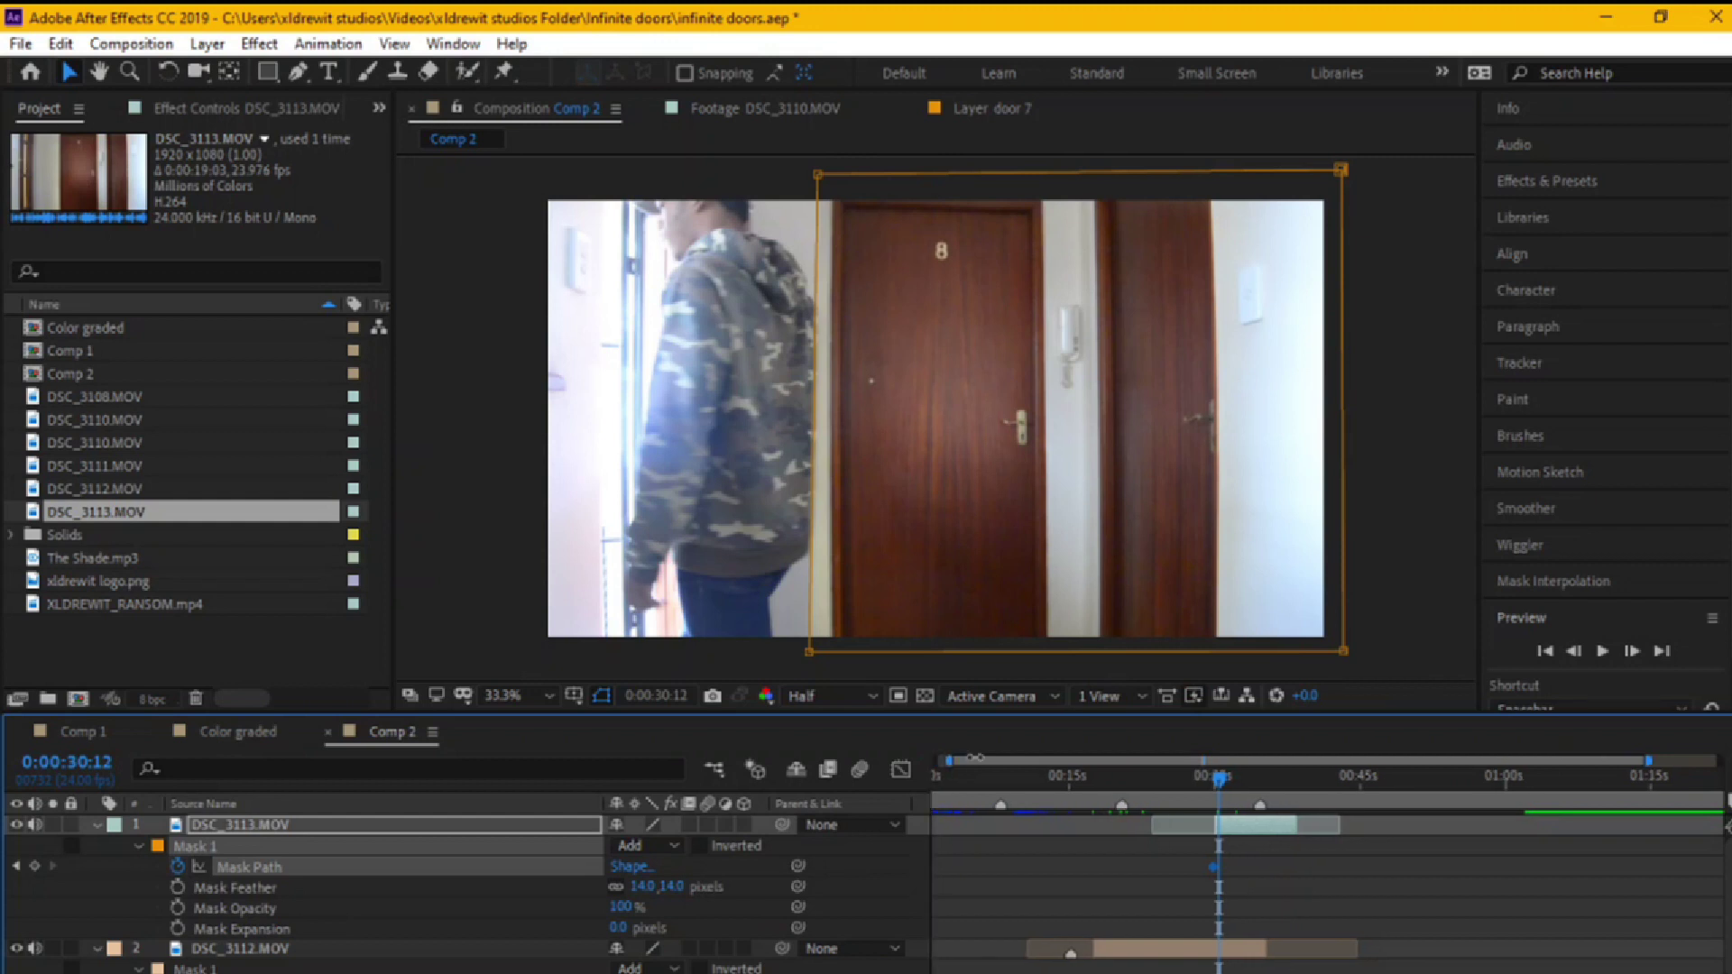
left_click_drag(934, 761, 1098, 758)
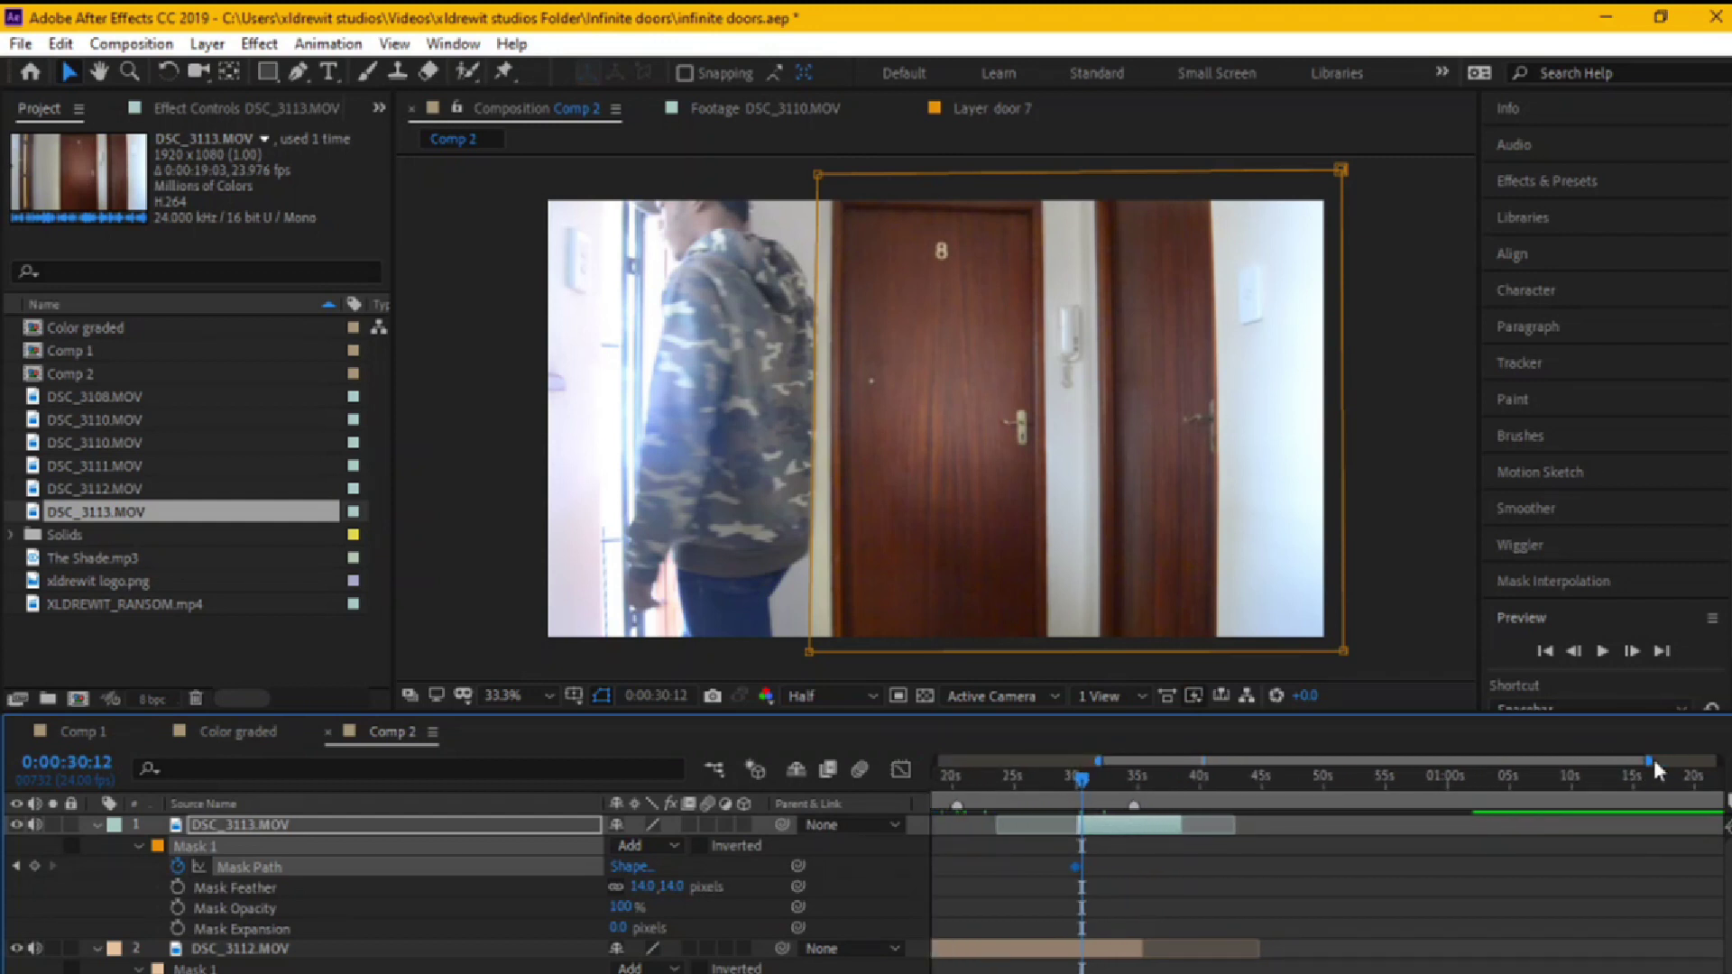
- At 0:00:30:12, reshape DSC_3113.MOV's mask by moving its two left corners right, slanting the left edge across the door numbered 8
left_click_drag(1653, 760, 1329, 760)
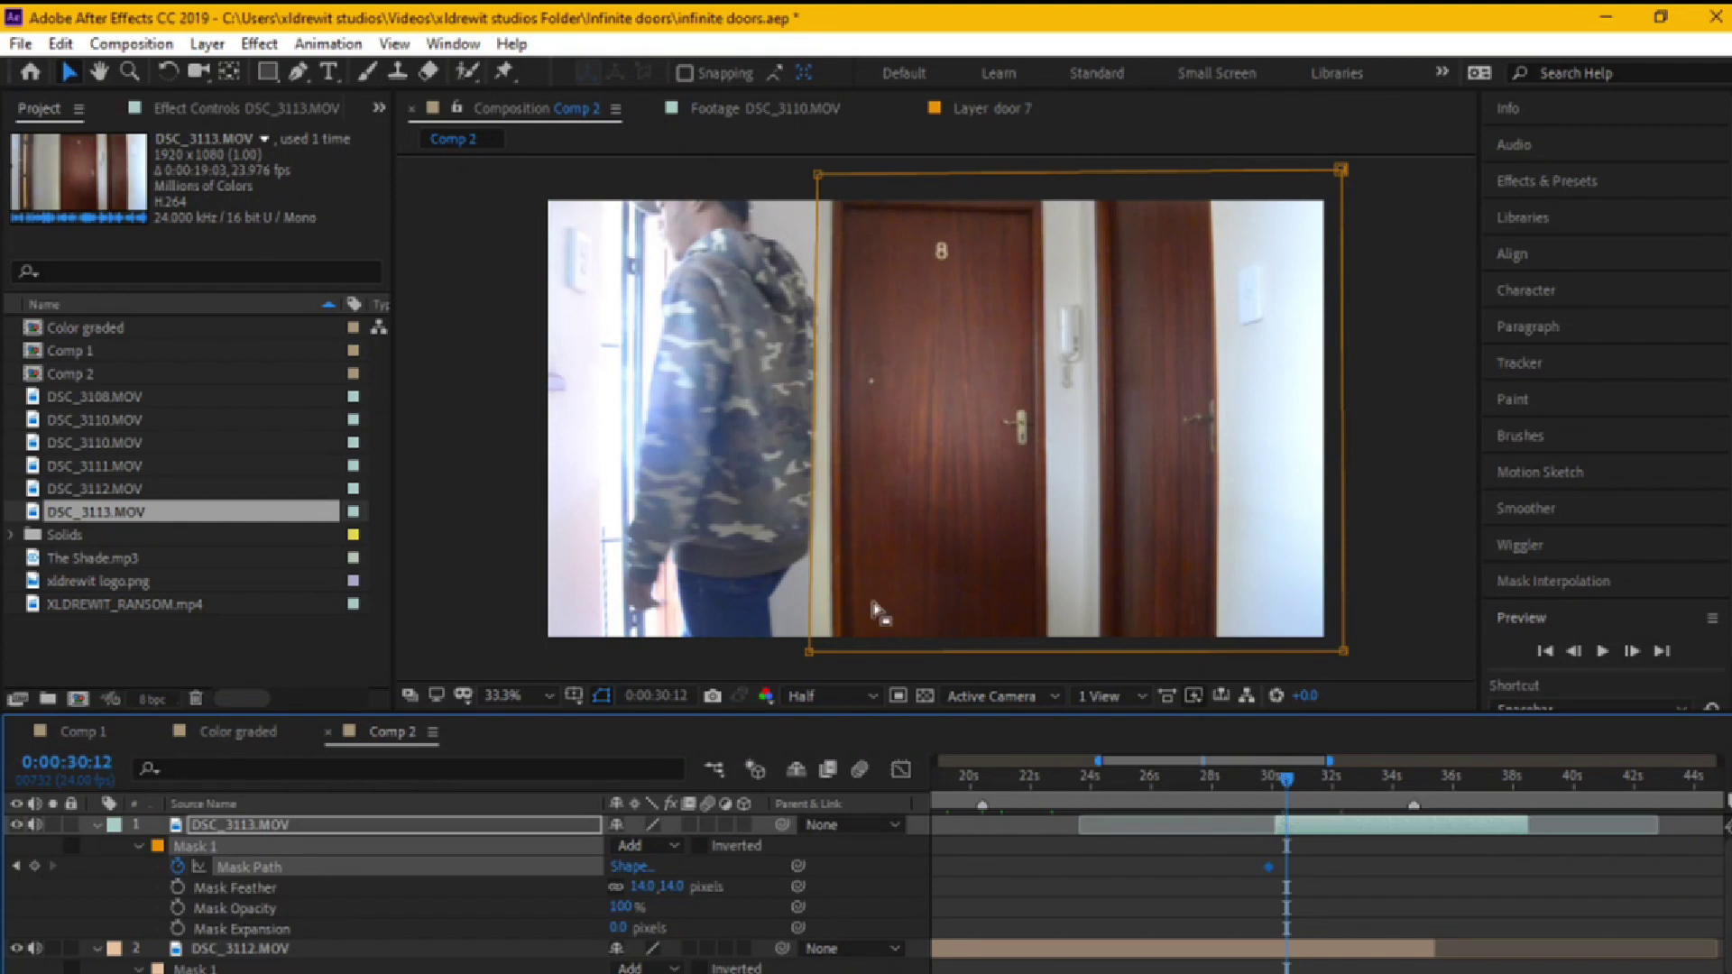
left_click_drag(809, 653, 842, 655)
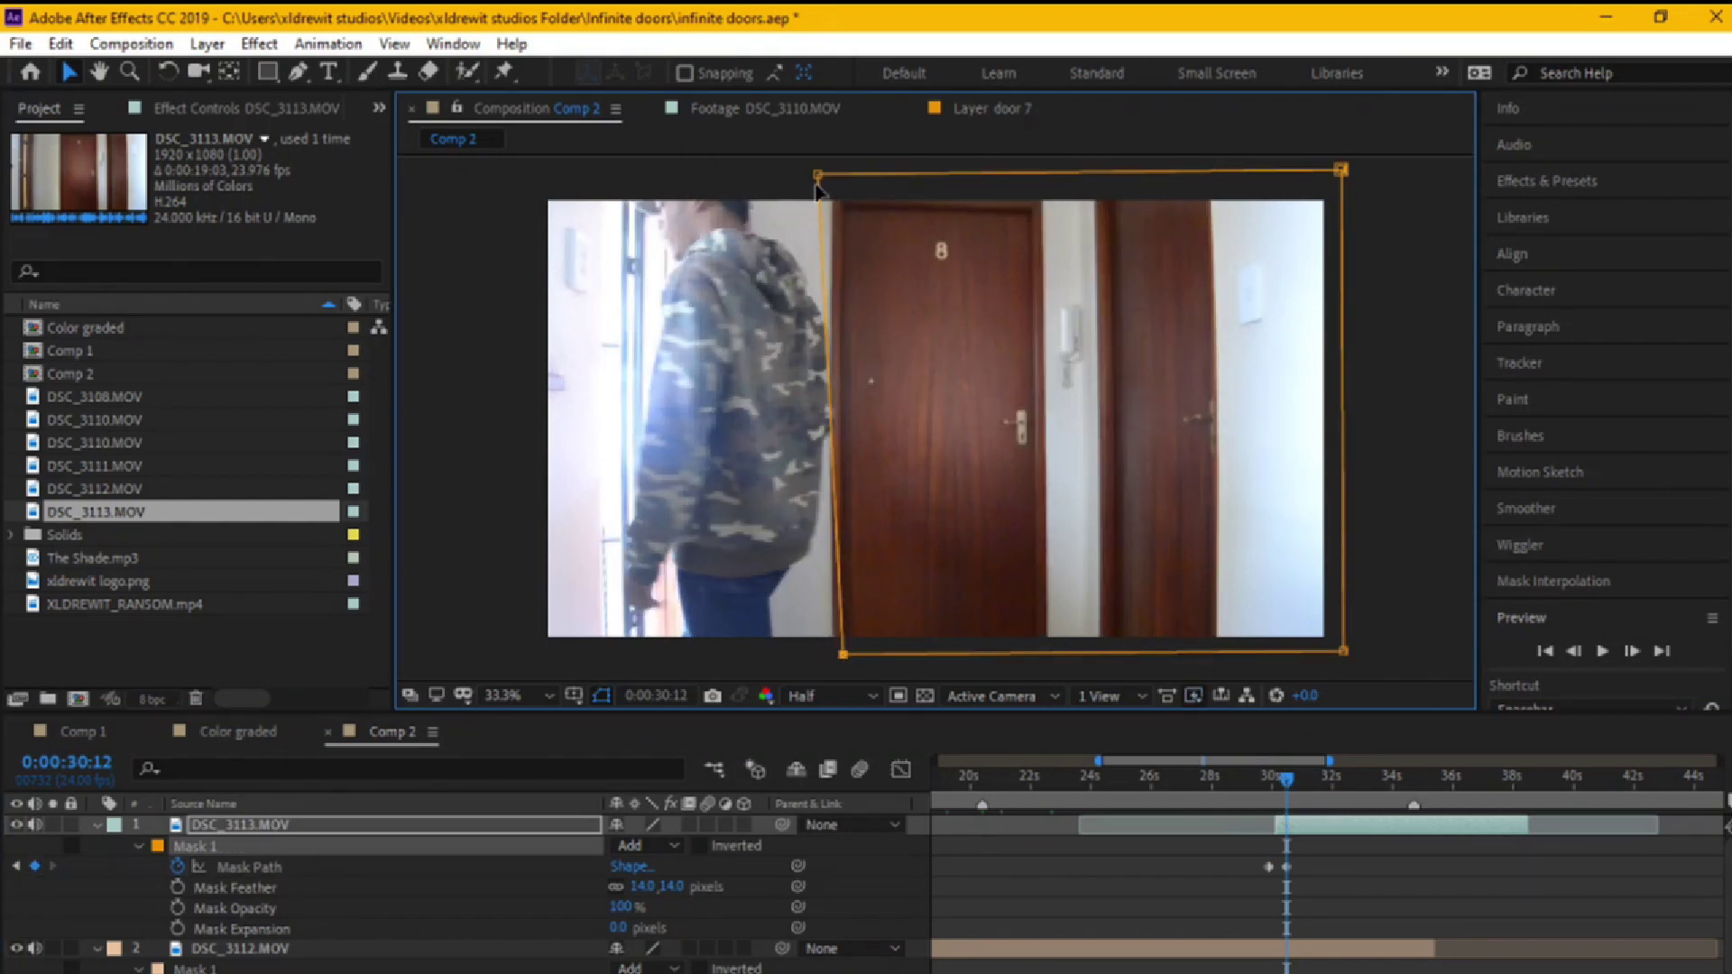
left_click_drag(817, 185, 909, 187)
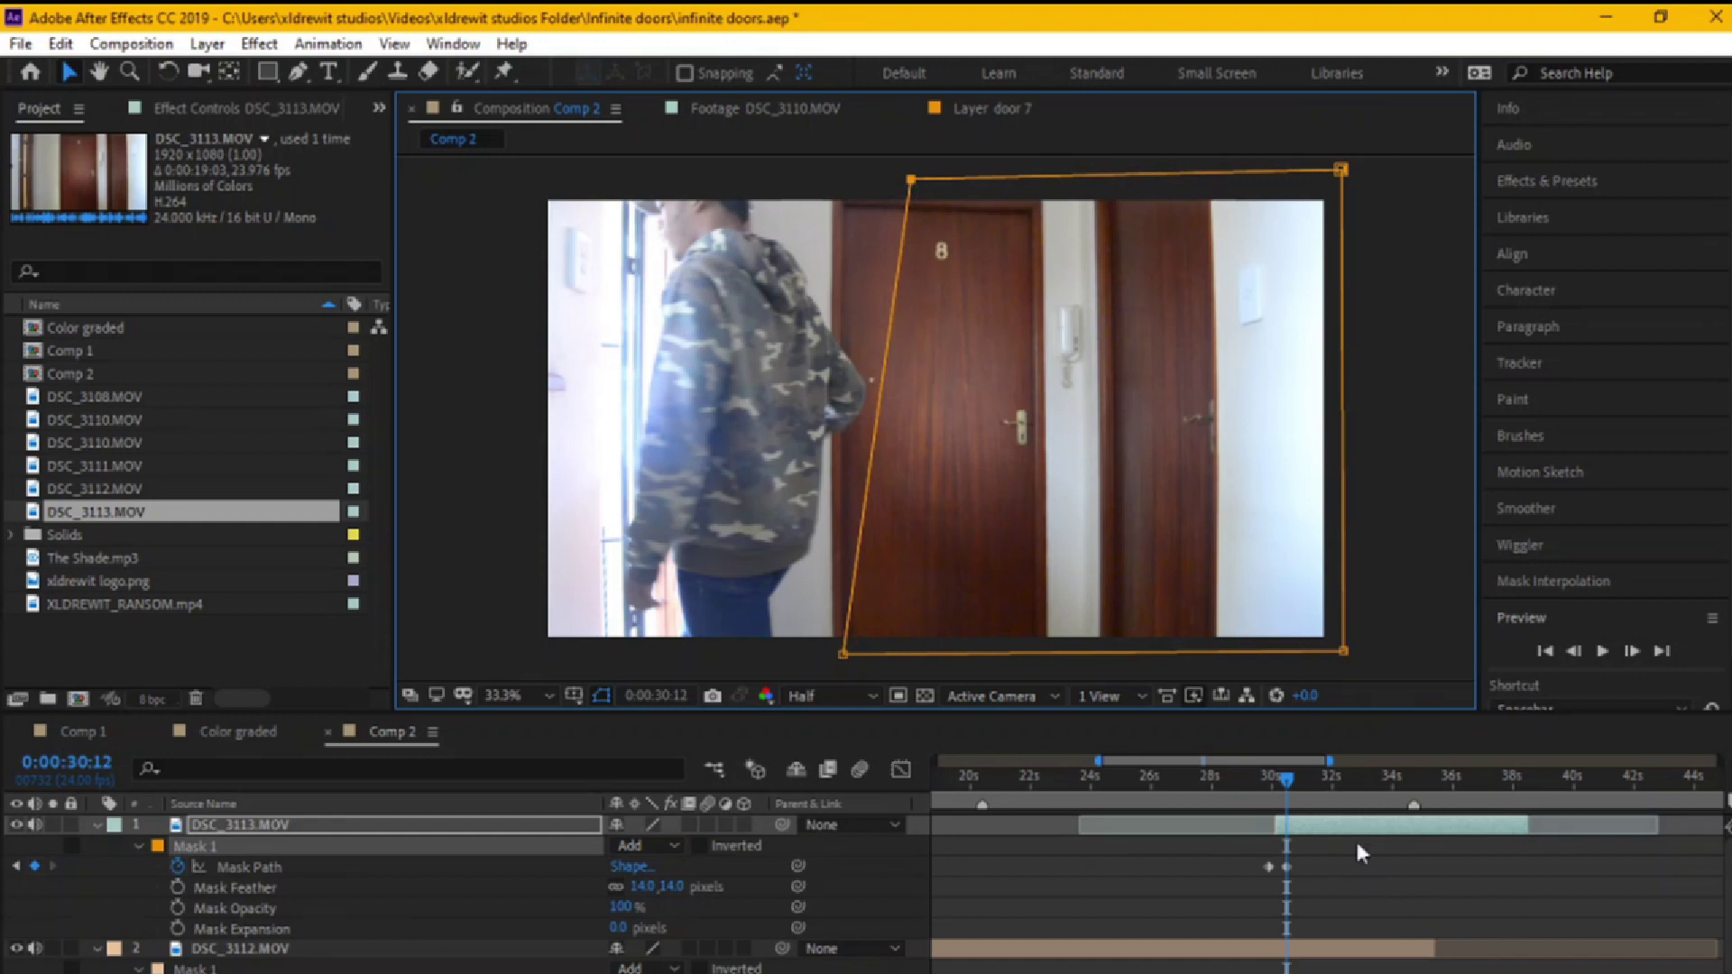
- At 0:00:31:12, move the mask's upper-left corner back so its left edge runs nearly vertically along the middle door
left_click_drag(1291, 787, 1321, 781)
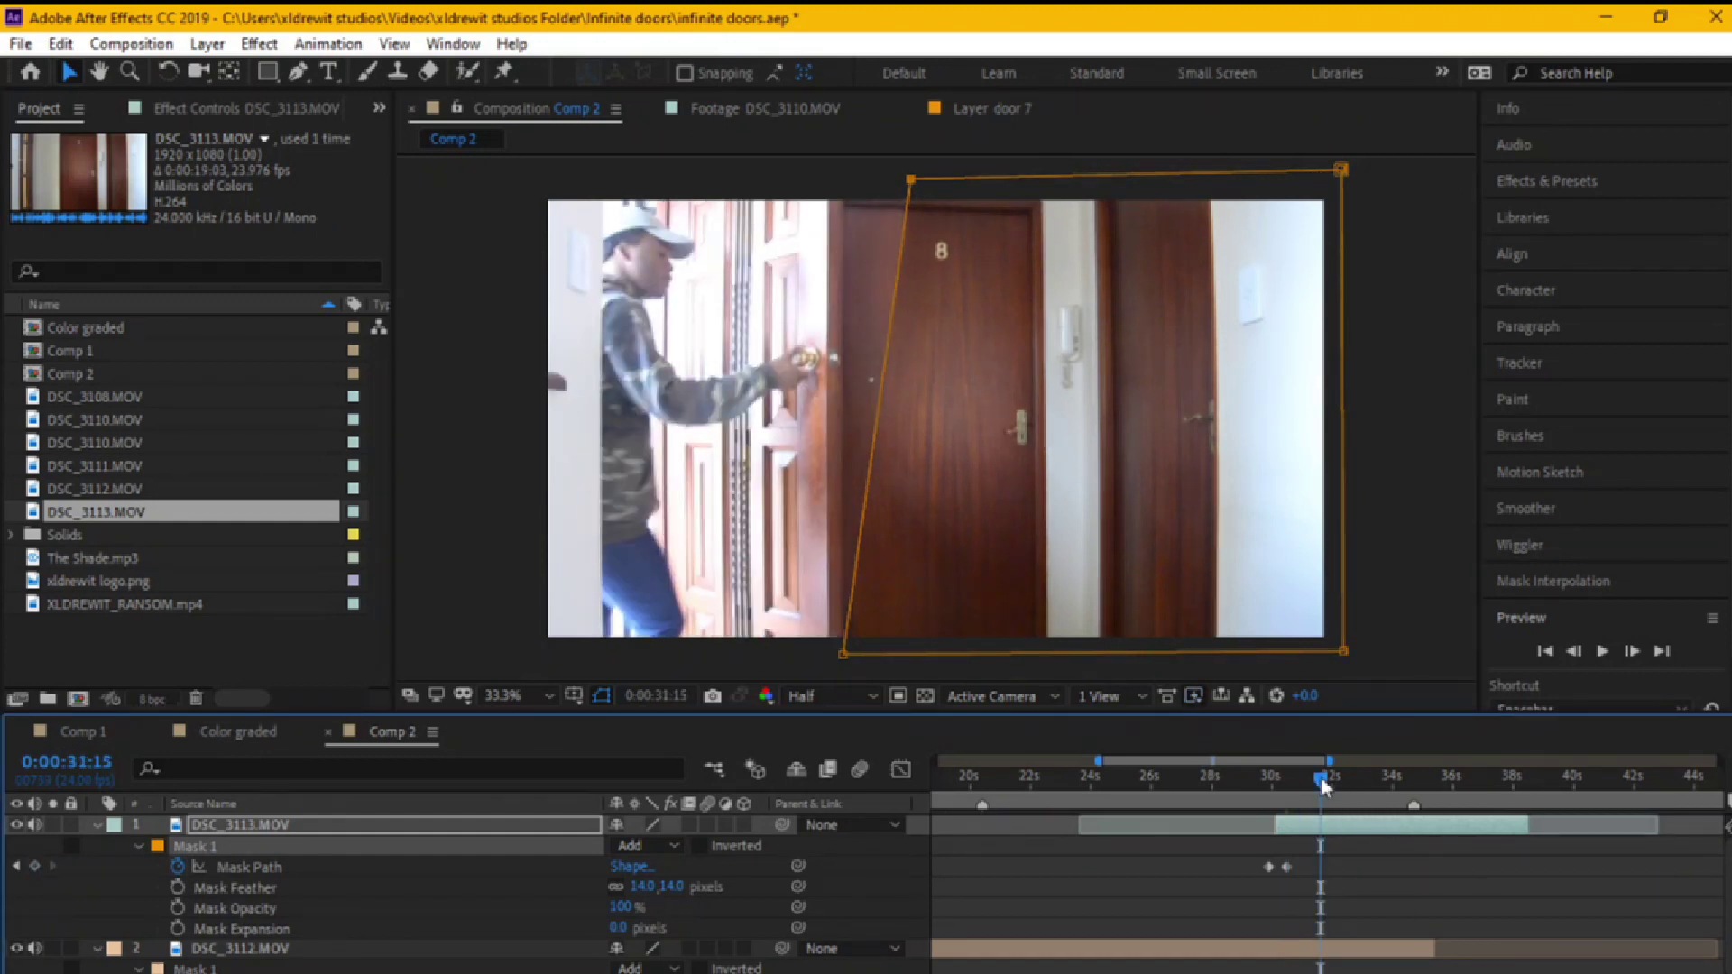
mouse_move(1323, 786)
left_mouse_down()
mouse_move(1352, 778)
mouse_move(1316, 777)
left_mouse_up()
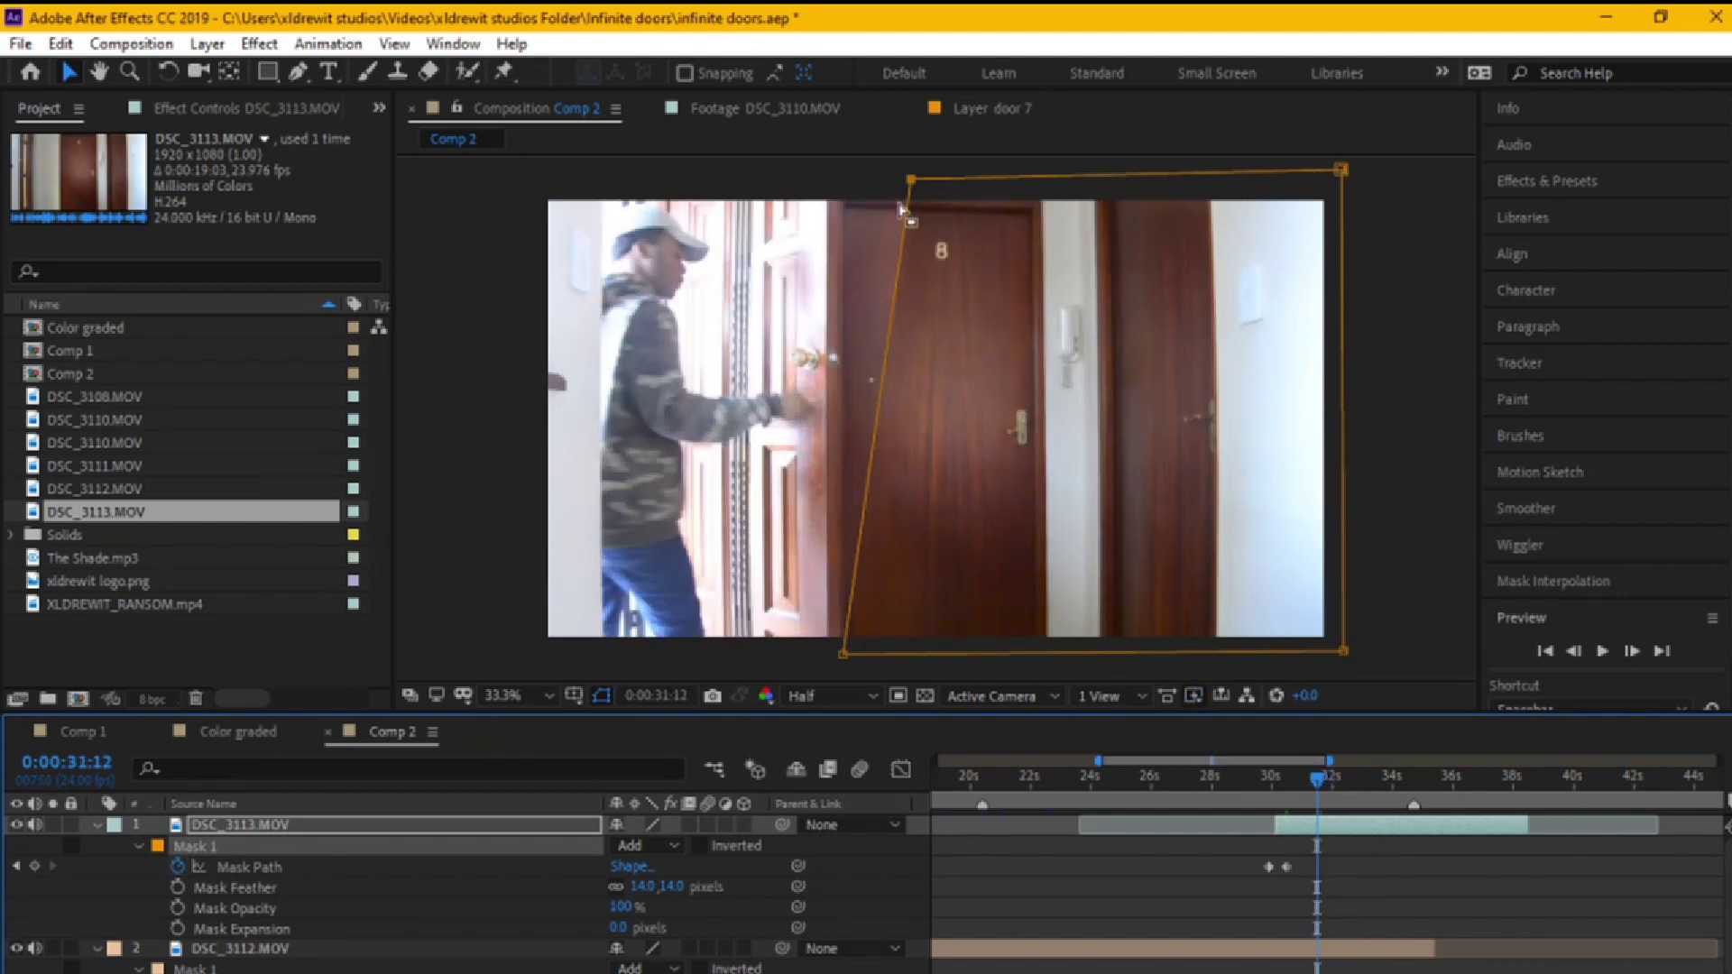
left_click_drag(916, 181, 853, 183)
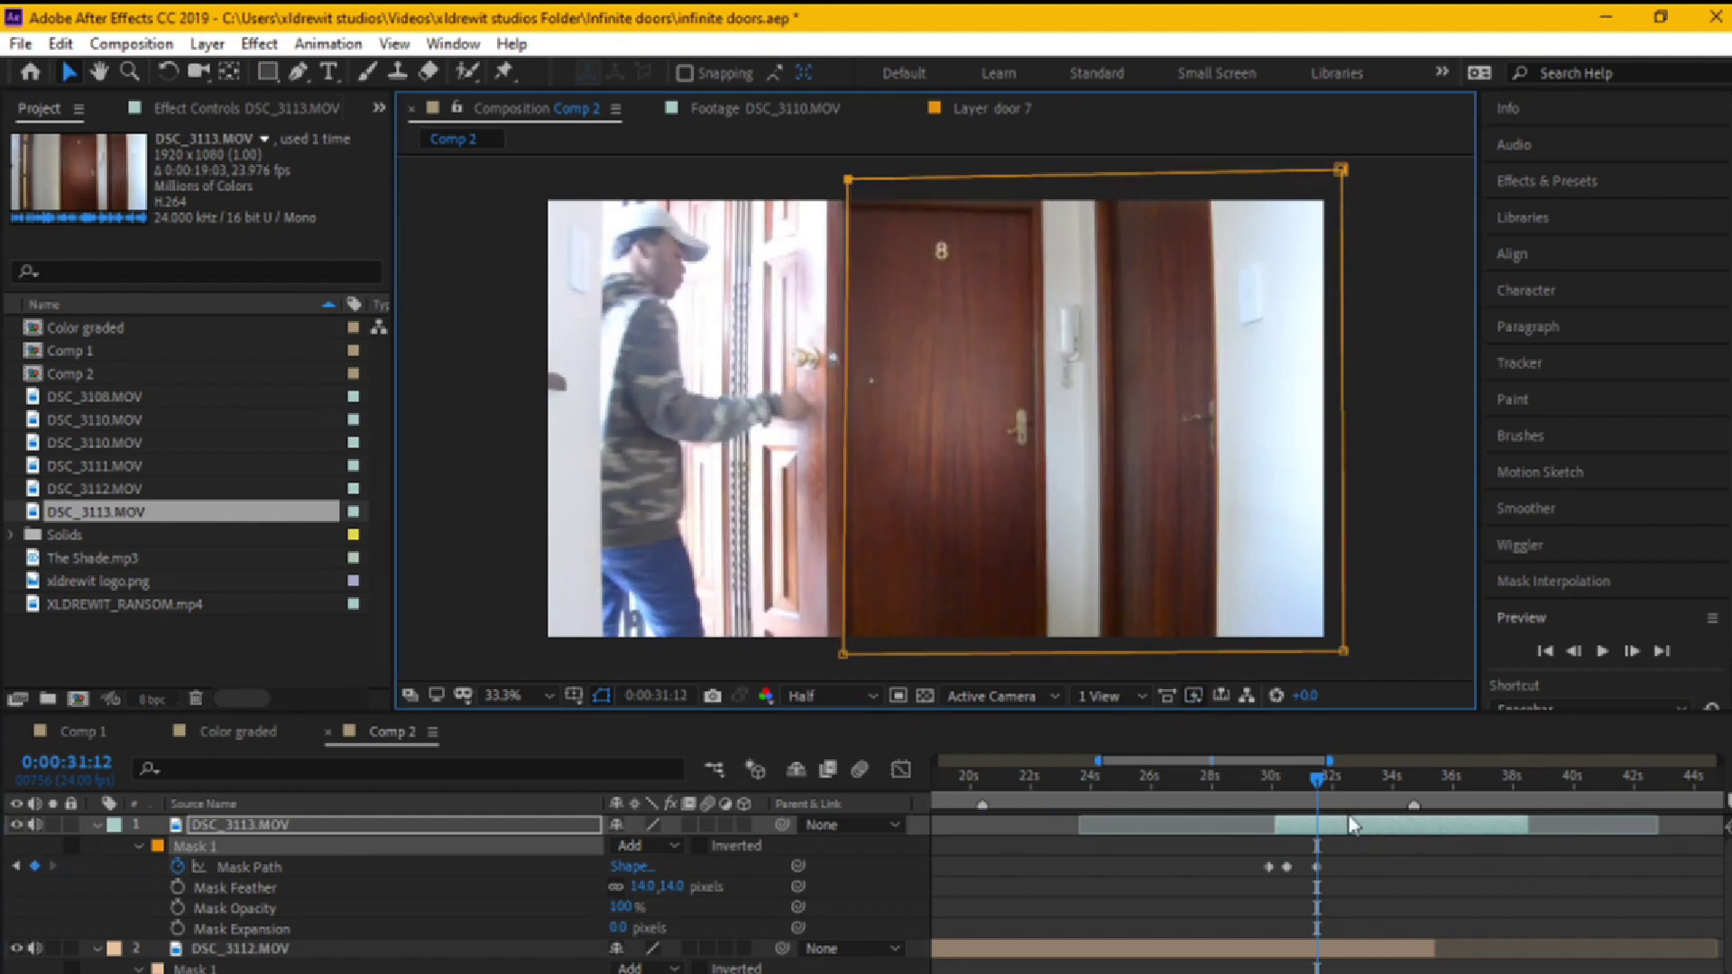
- At 0:00:32:01, shift both left corners of the mask slightly left so the edge clears the middle door's frame
left_click_drag(1317, 794, 1334, 794)
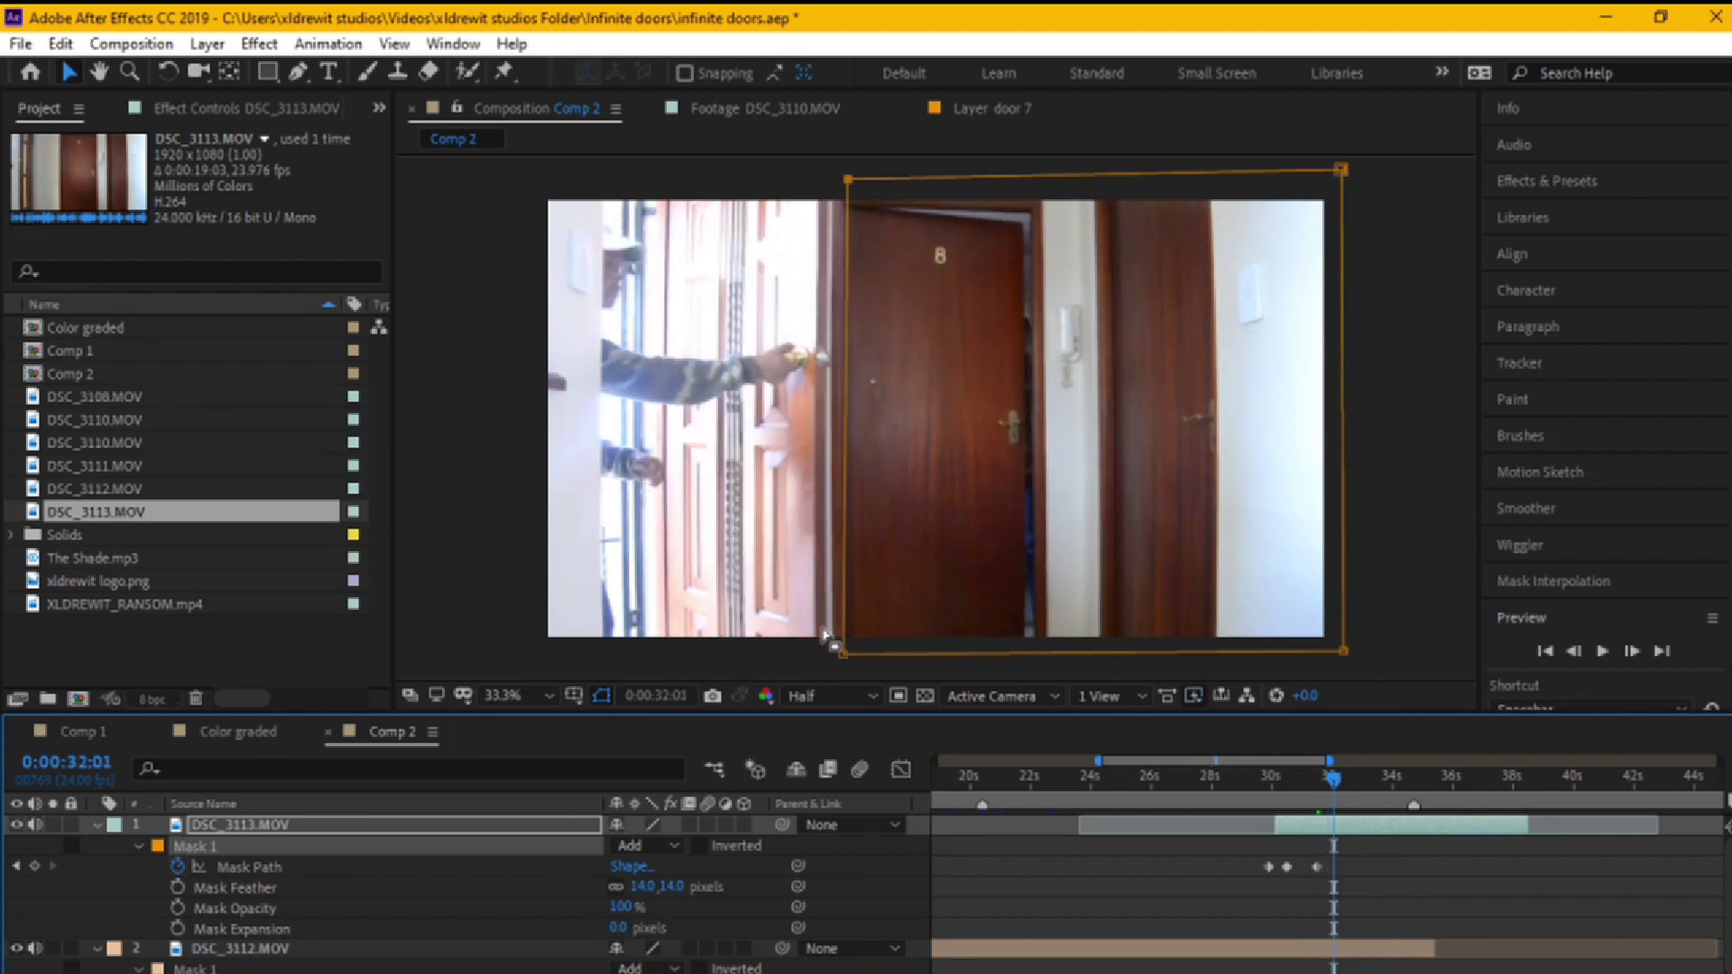
left_click_drag(843, 657, 829, 655)
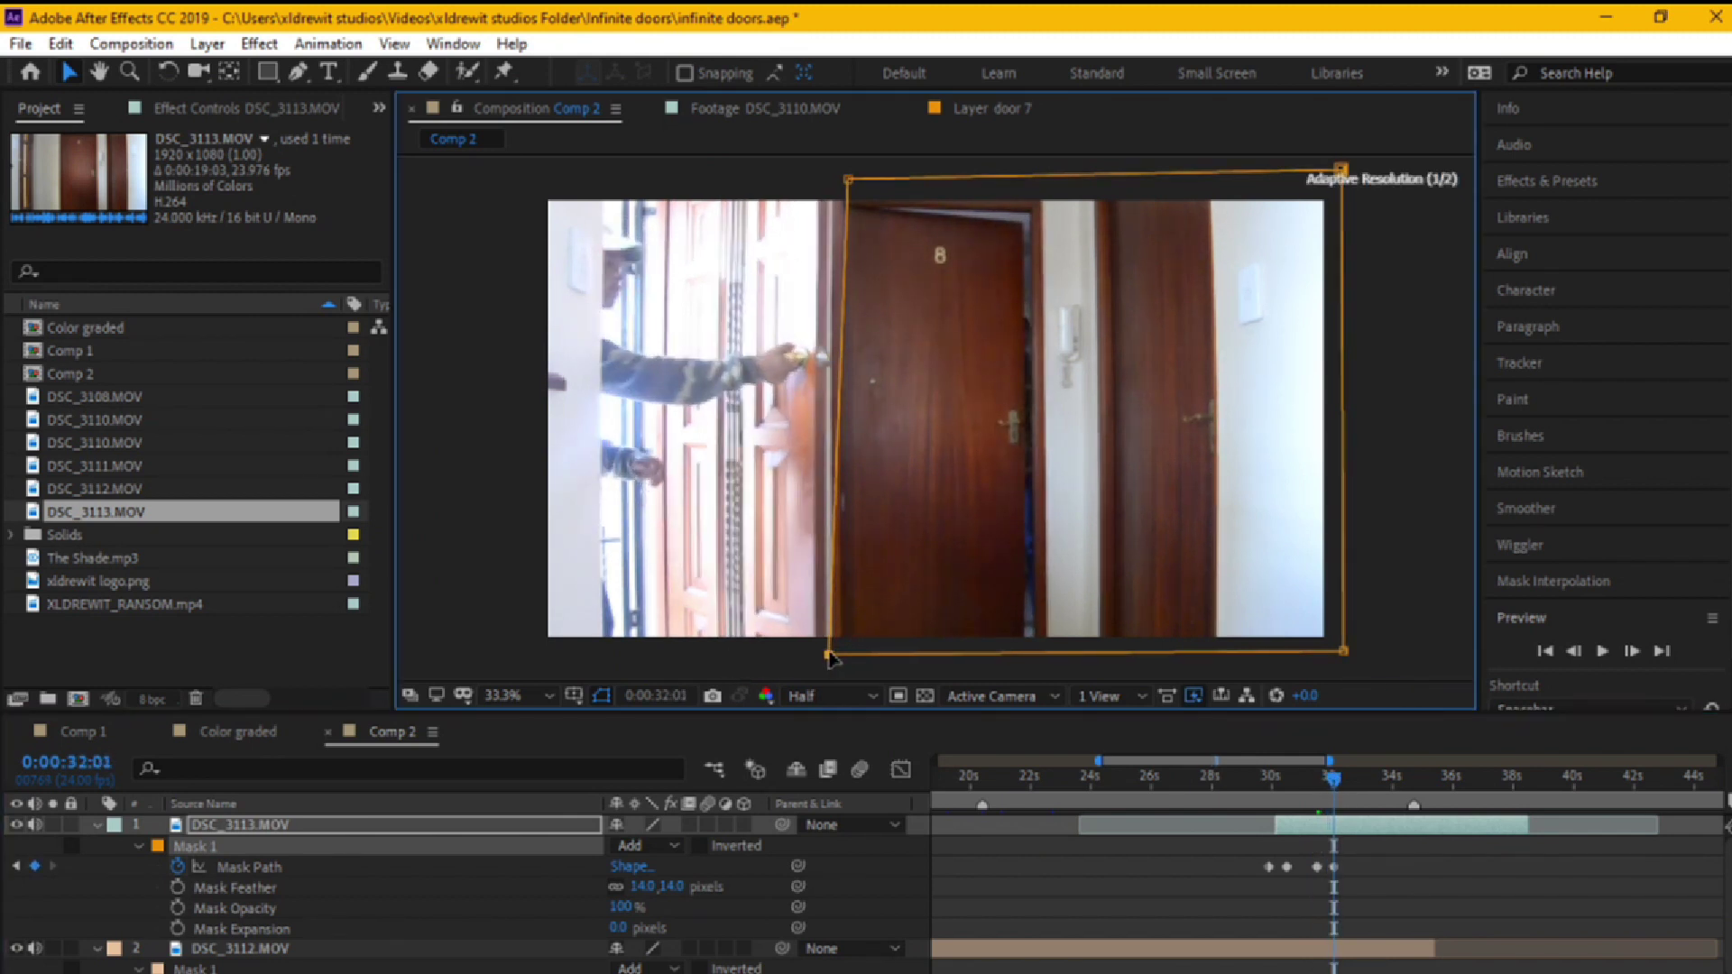
left_click_drag(846, 181, 827, 170)
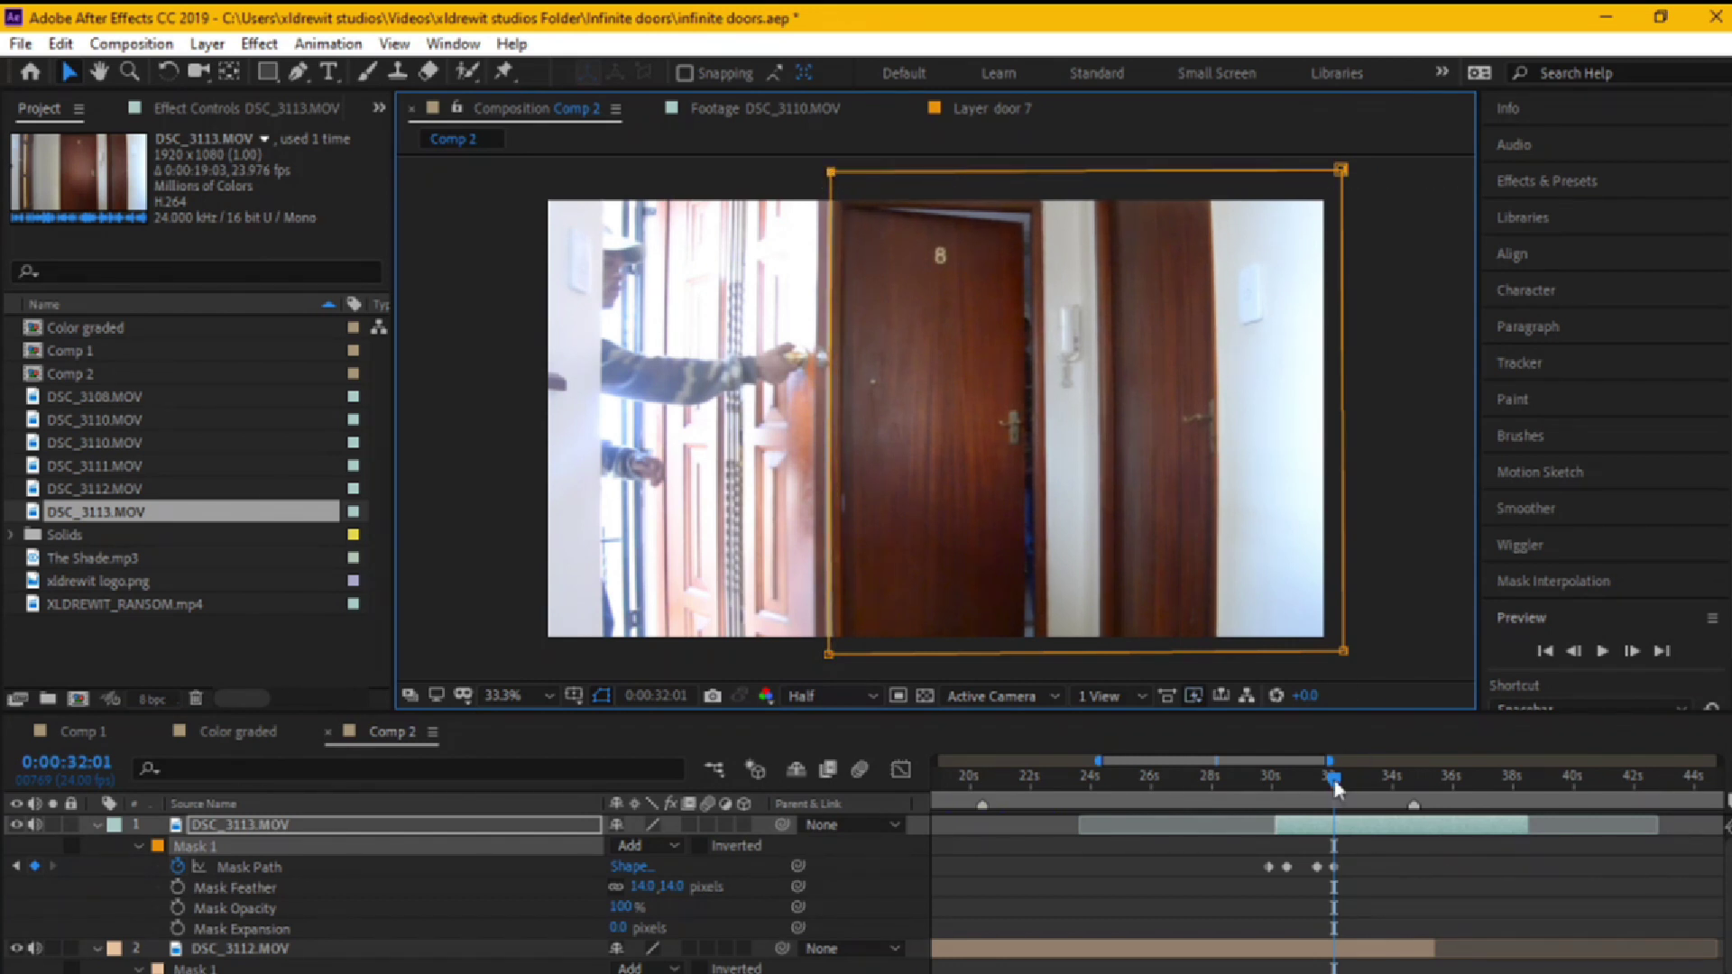
- At 0:00:32:17, move the mask's two left corners further left onto the wall beside the middle door
left_click_drag(1333, 794, 1352, 782)
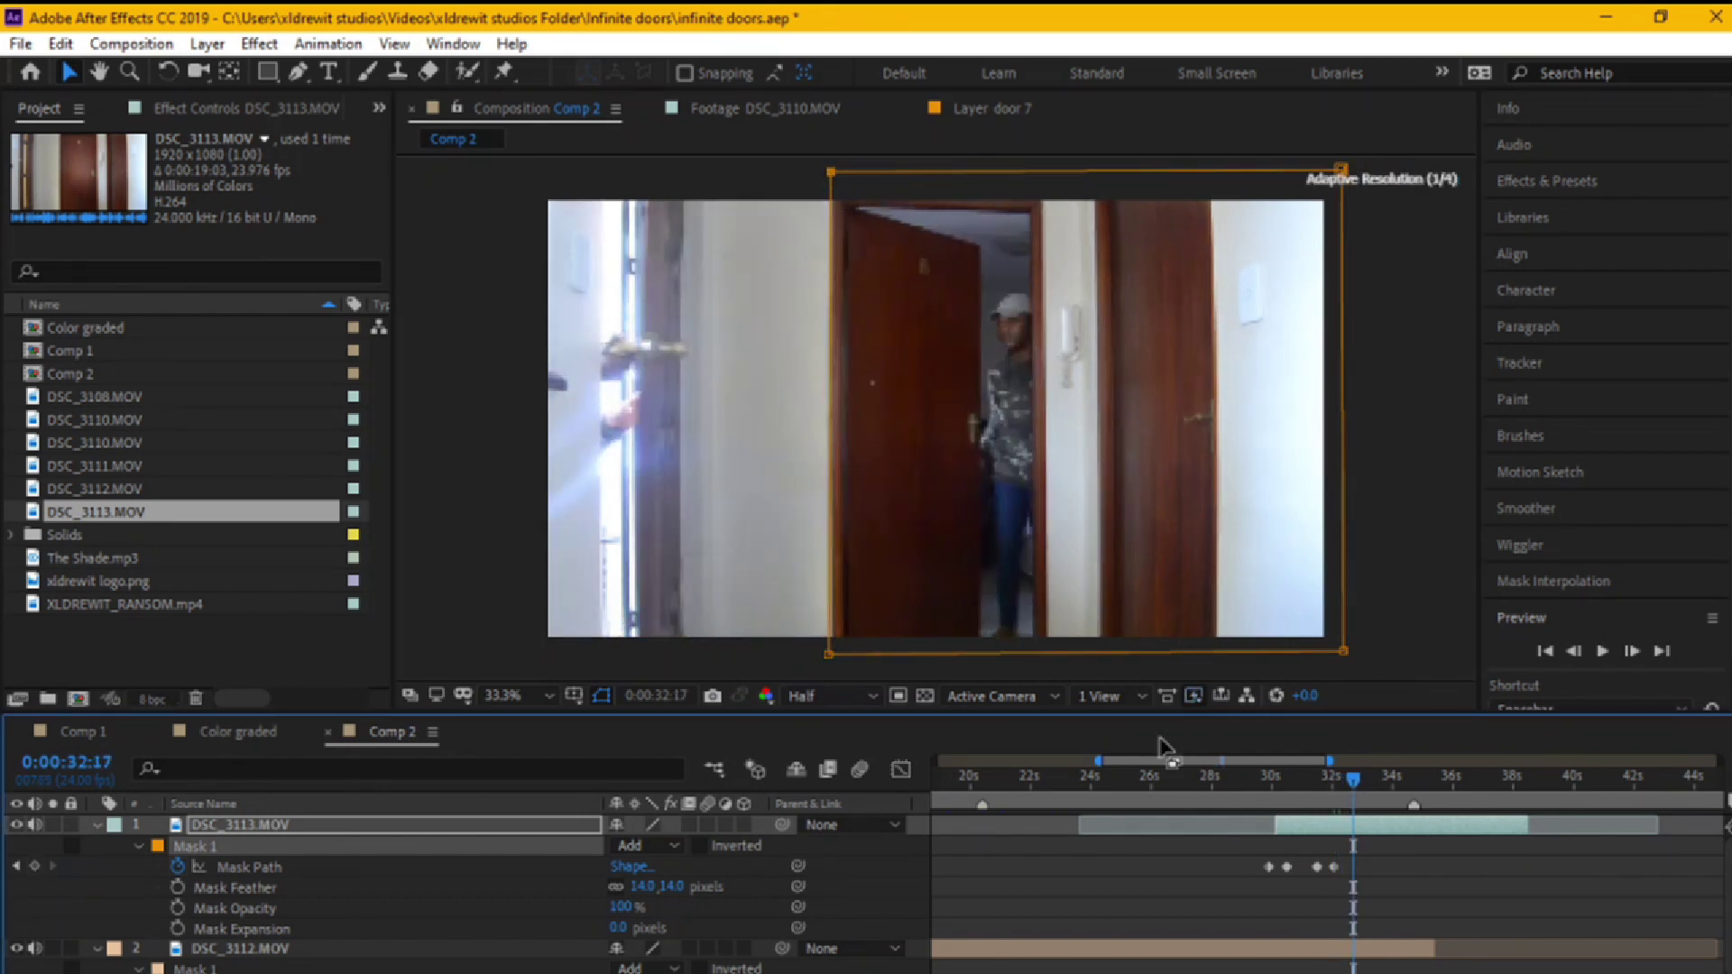
left_click_drag(828, 658, 792, 657)
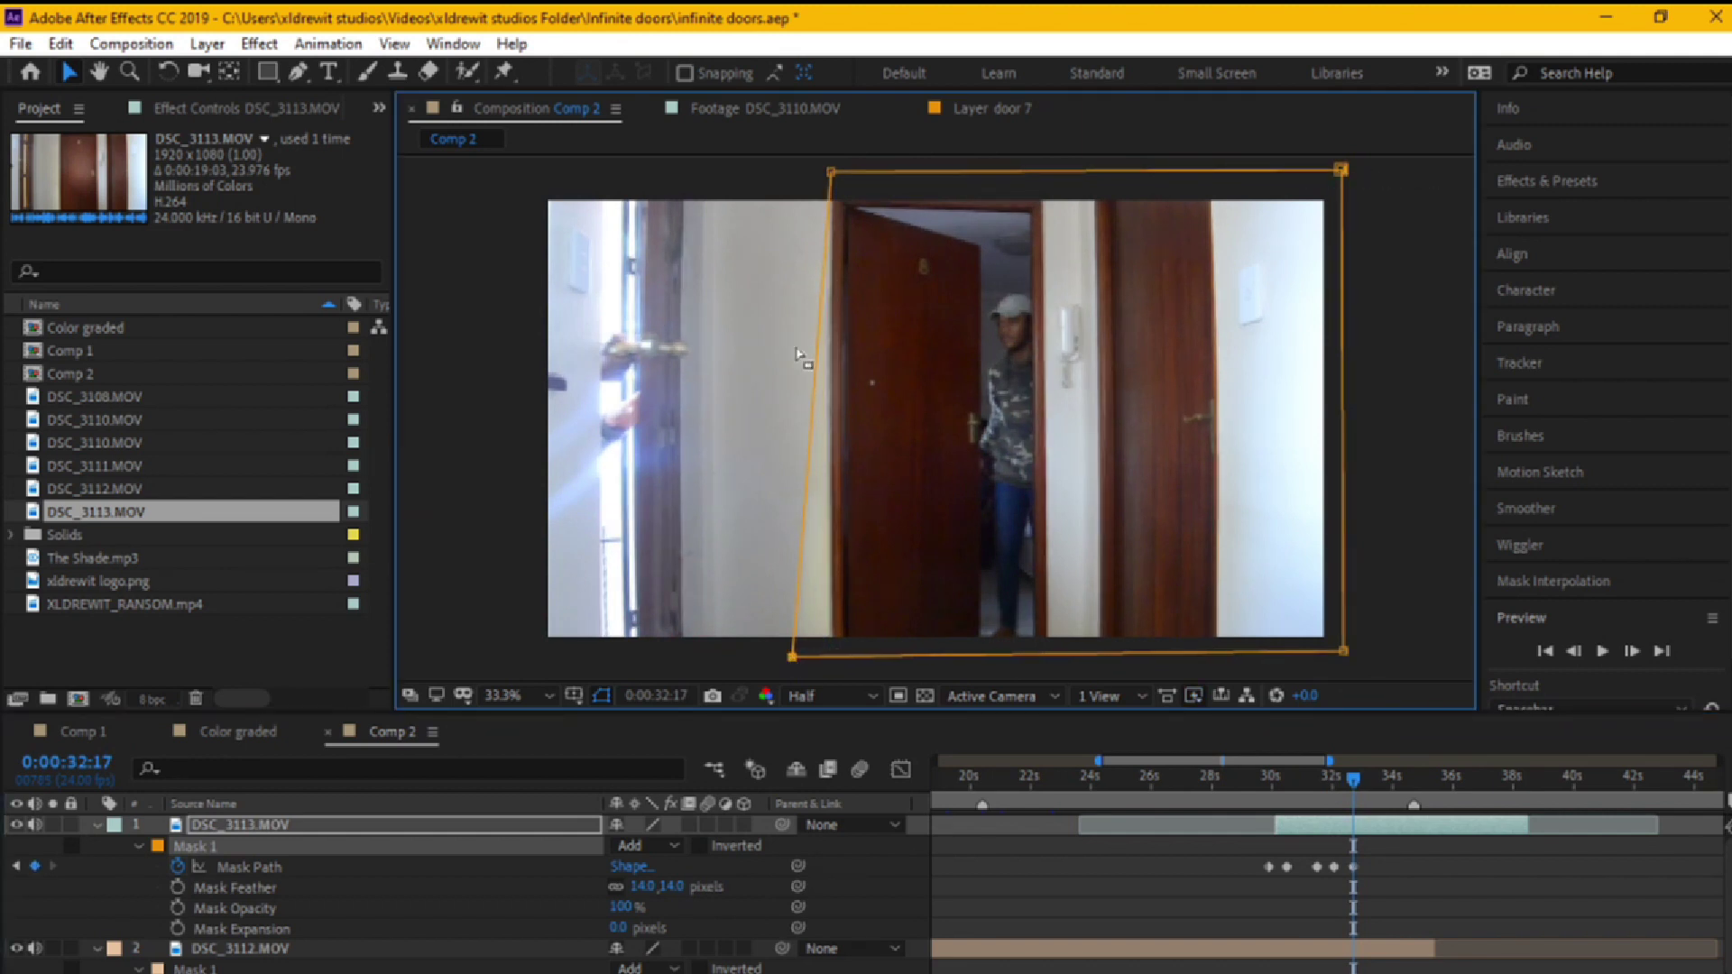
left_click_drag(830, 172, 792, 178)
- At 0:00:35:06, widen the mask by moving both left corners toward the left door, and check the clip ahead to 0:00:37:15
left_click_drag(1353, 791, 1432, 784)
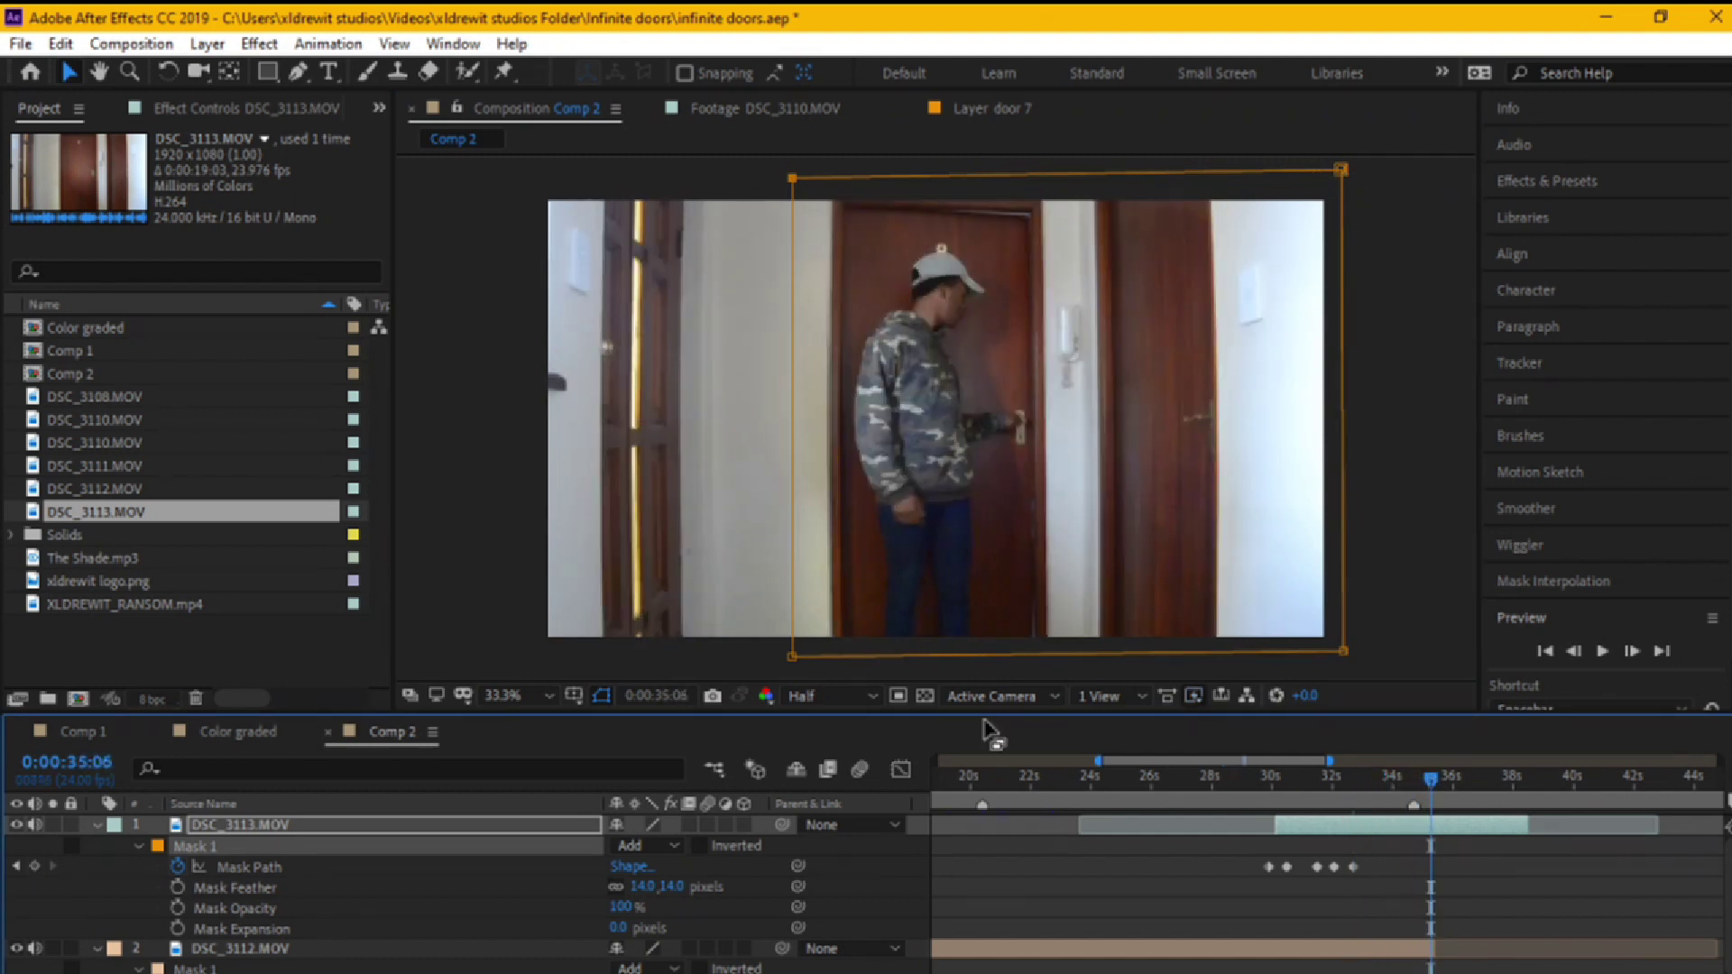
left_click_drag(792, 656, 739, 660)
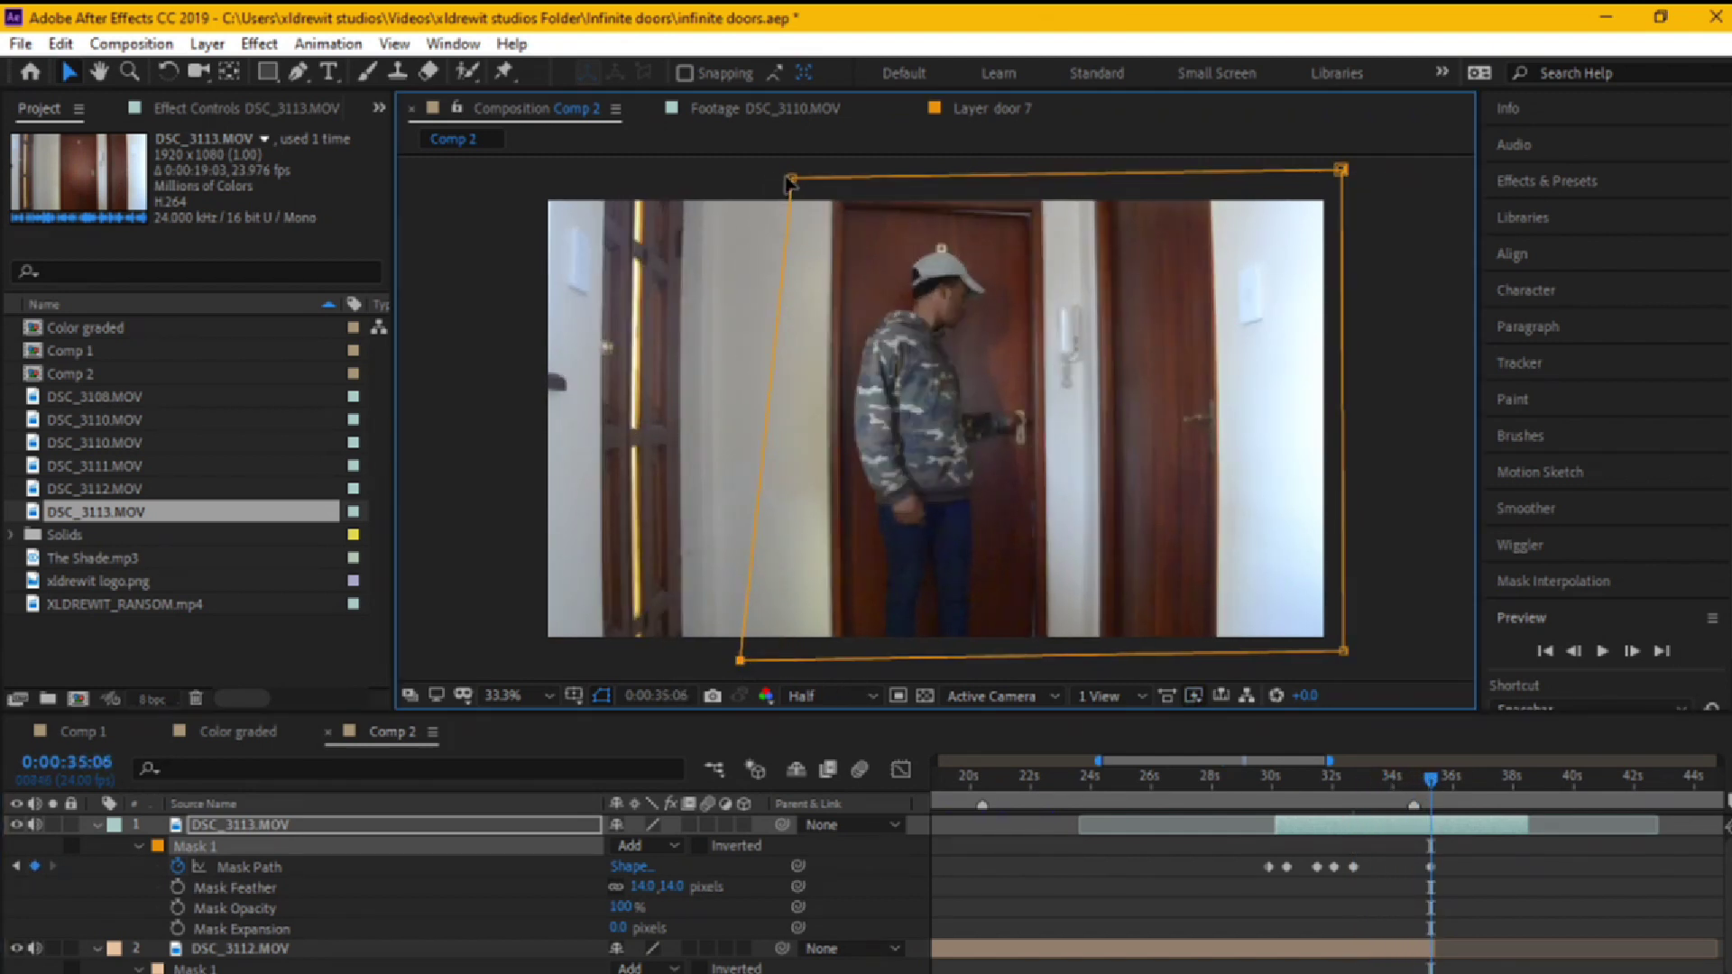
left_click_drag(789, 180, 728, 169)
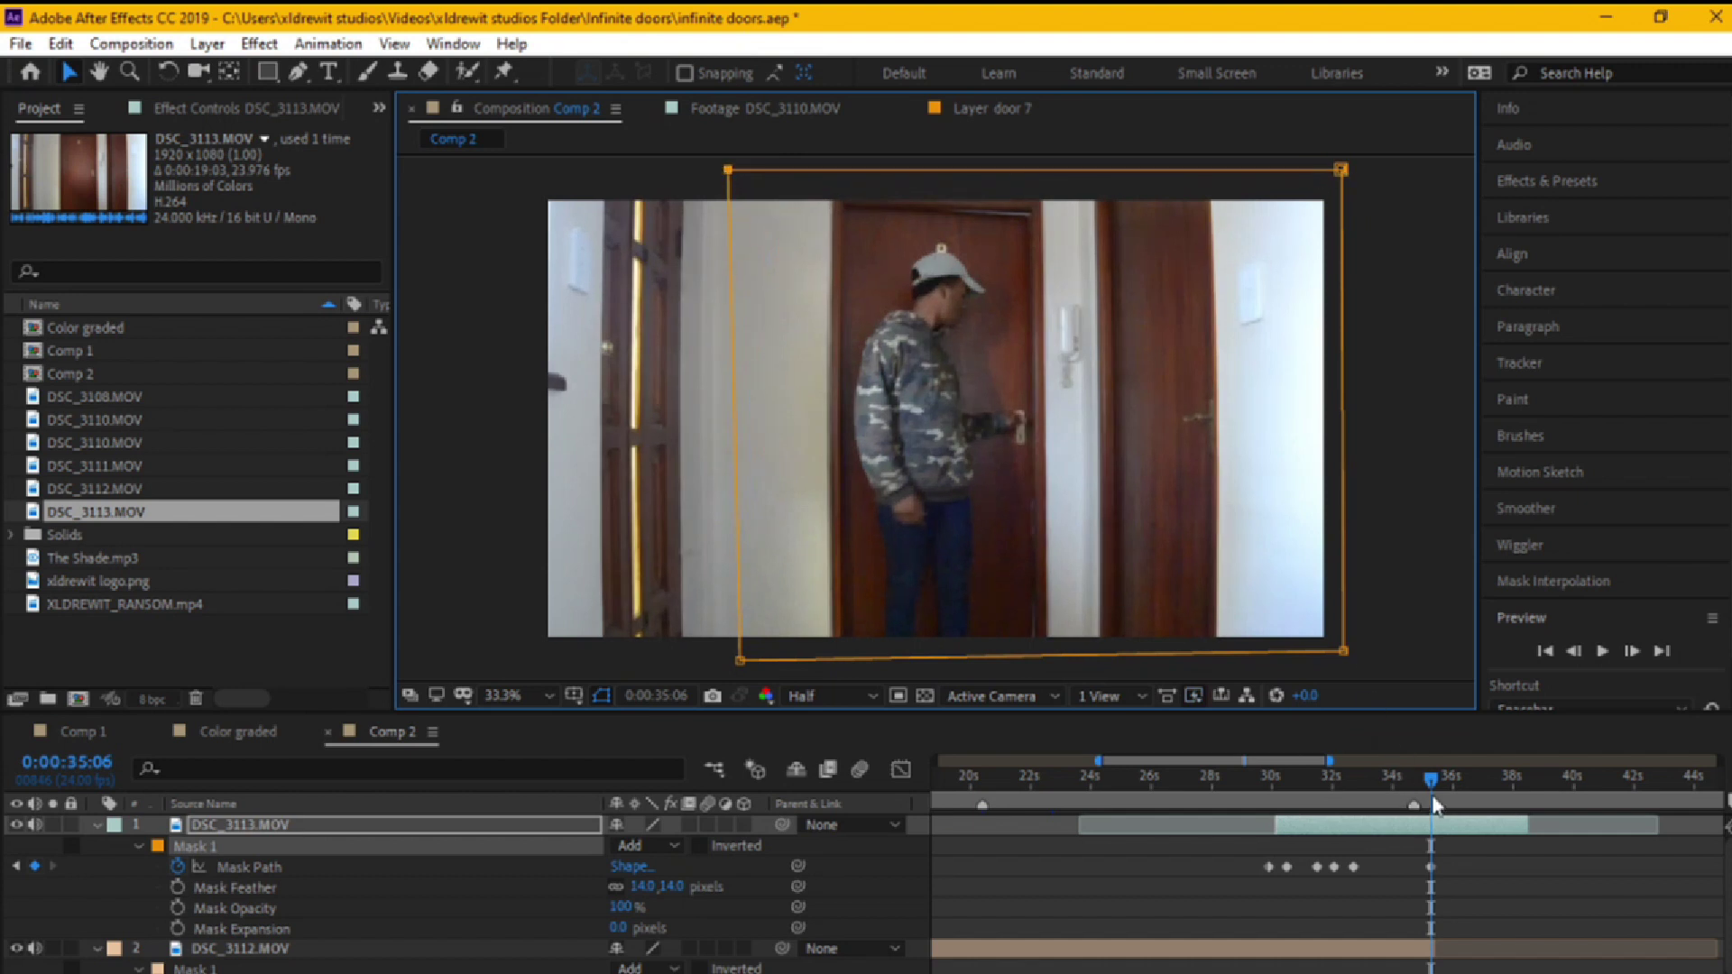
left_click_drag(1436, 790, 1504, 781)
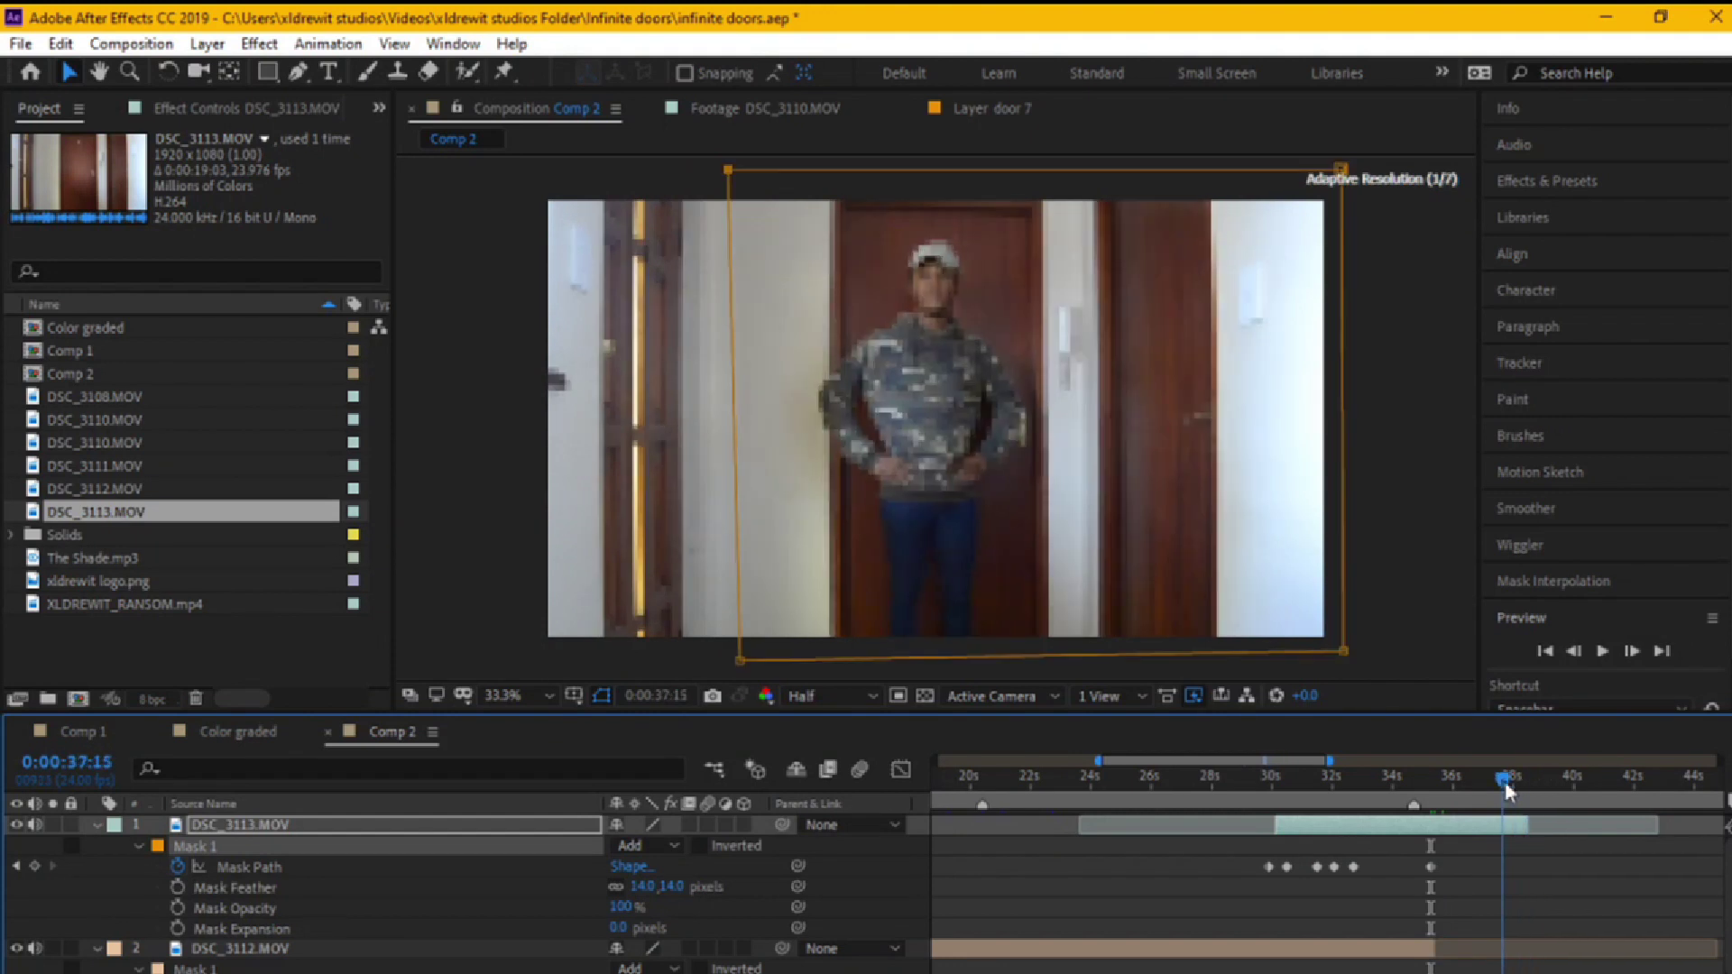
- Return the current time to the start and collapse the properties of DSC_3113.MOV and DSC_3112.MOV
left_click(1545, 650)
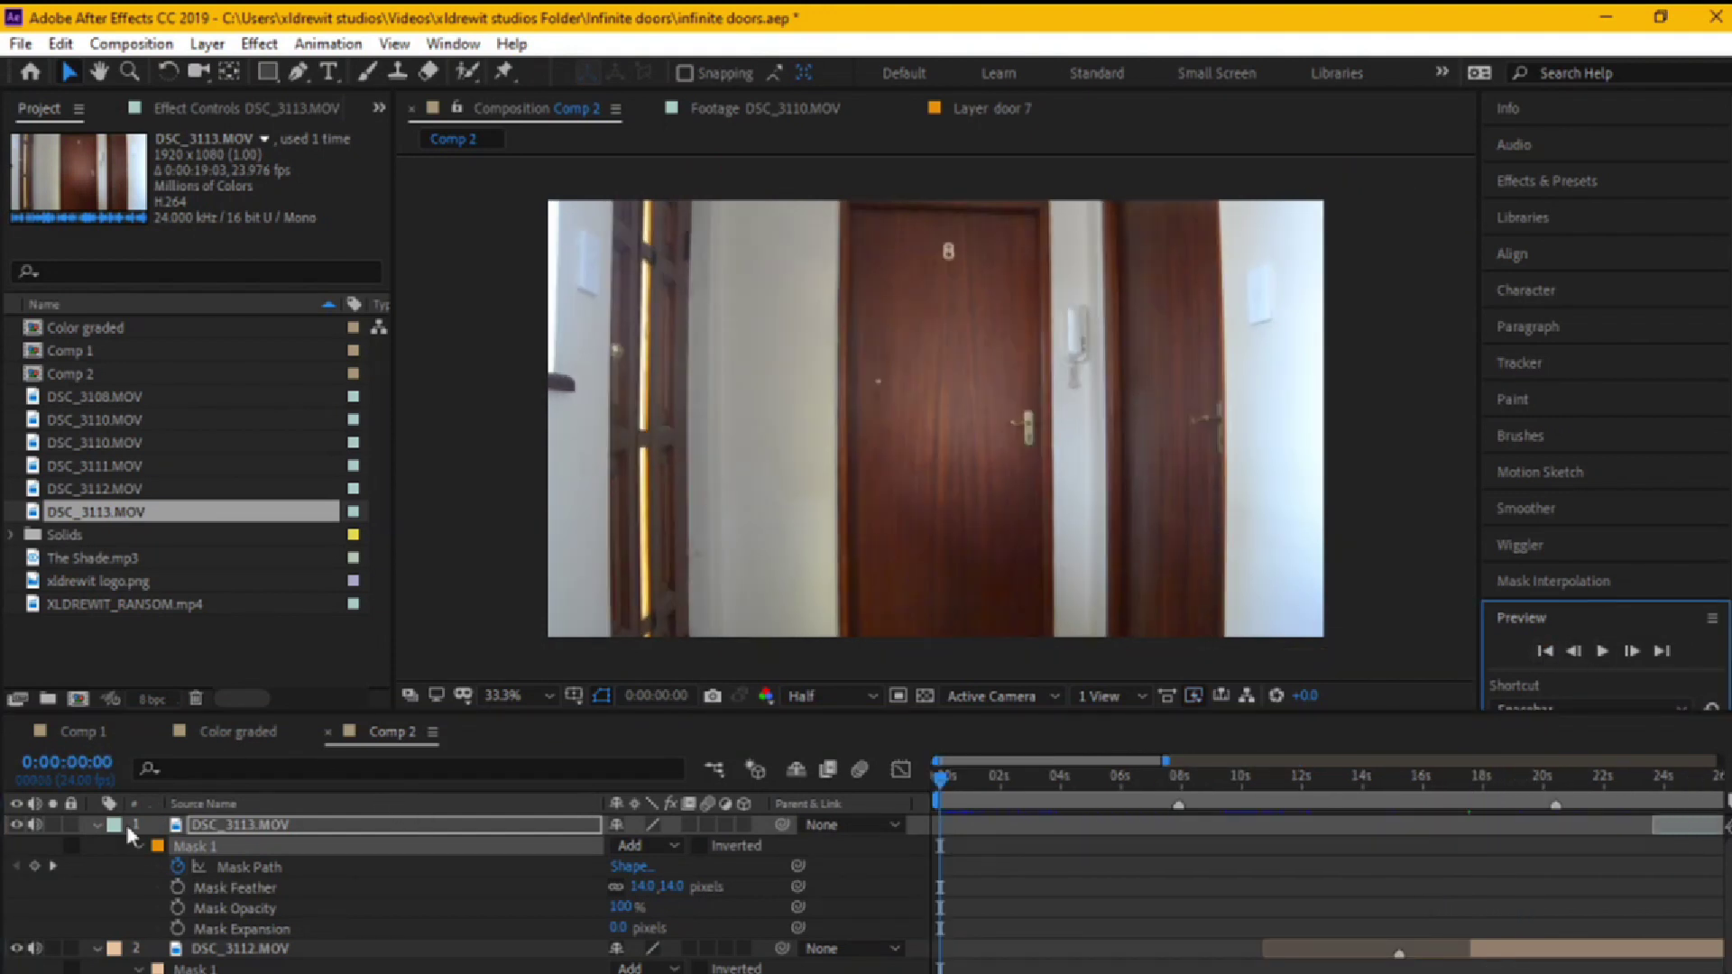
left_click(97, 825)
left_click(96, 845)
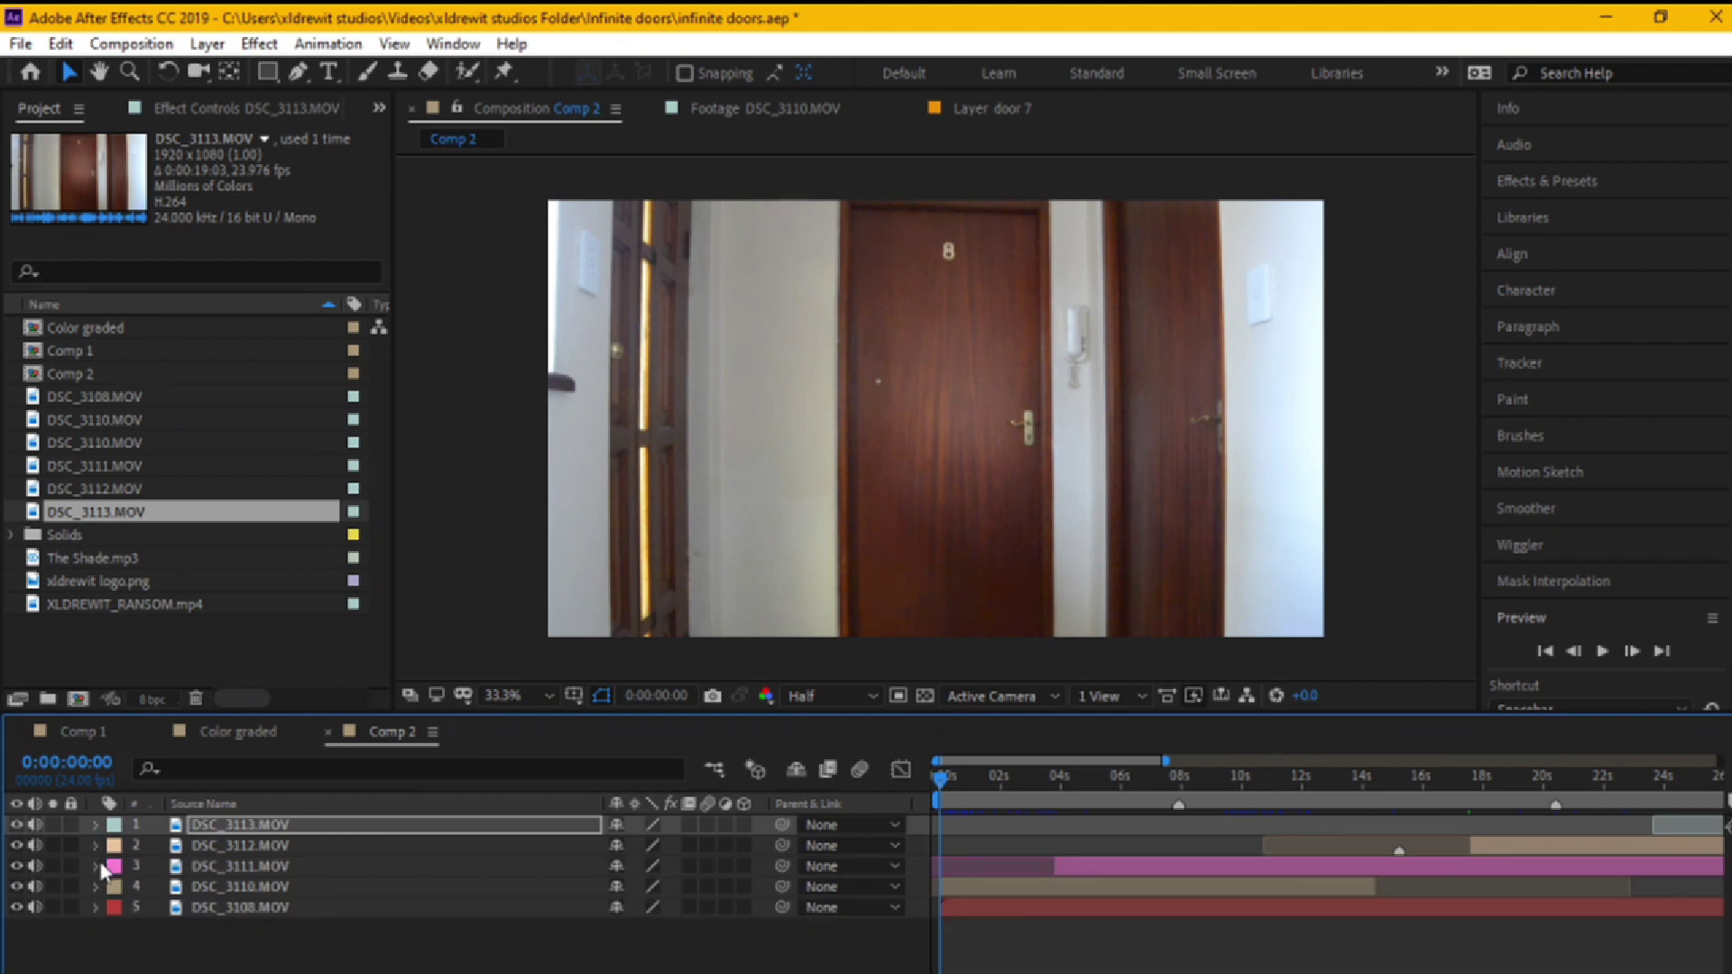
- Lower the composition's preview resolution to Third and play Comp 2 from the start to review the effect
left_click(1536, 650)
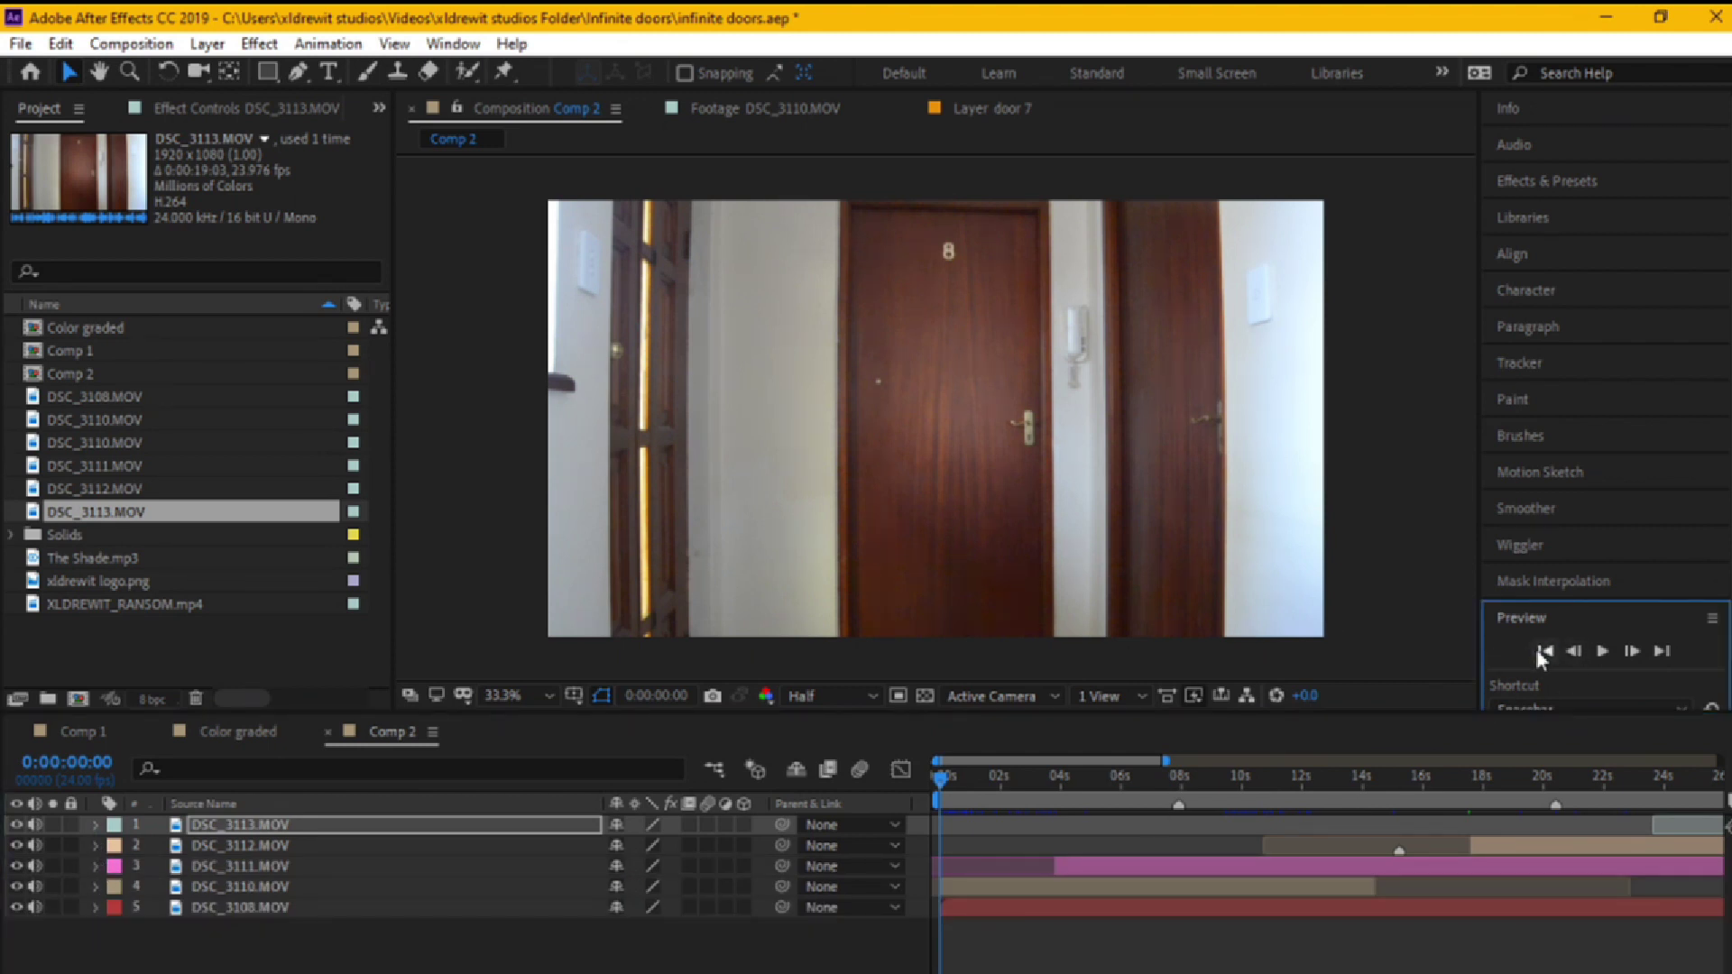
left_click(1603, 651)
left_click(823, 693)
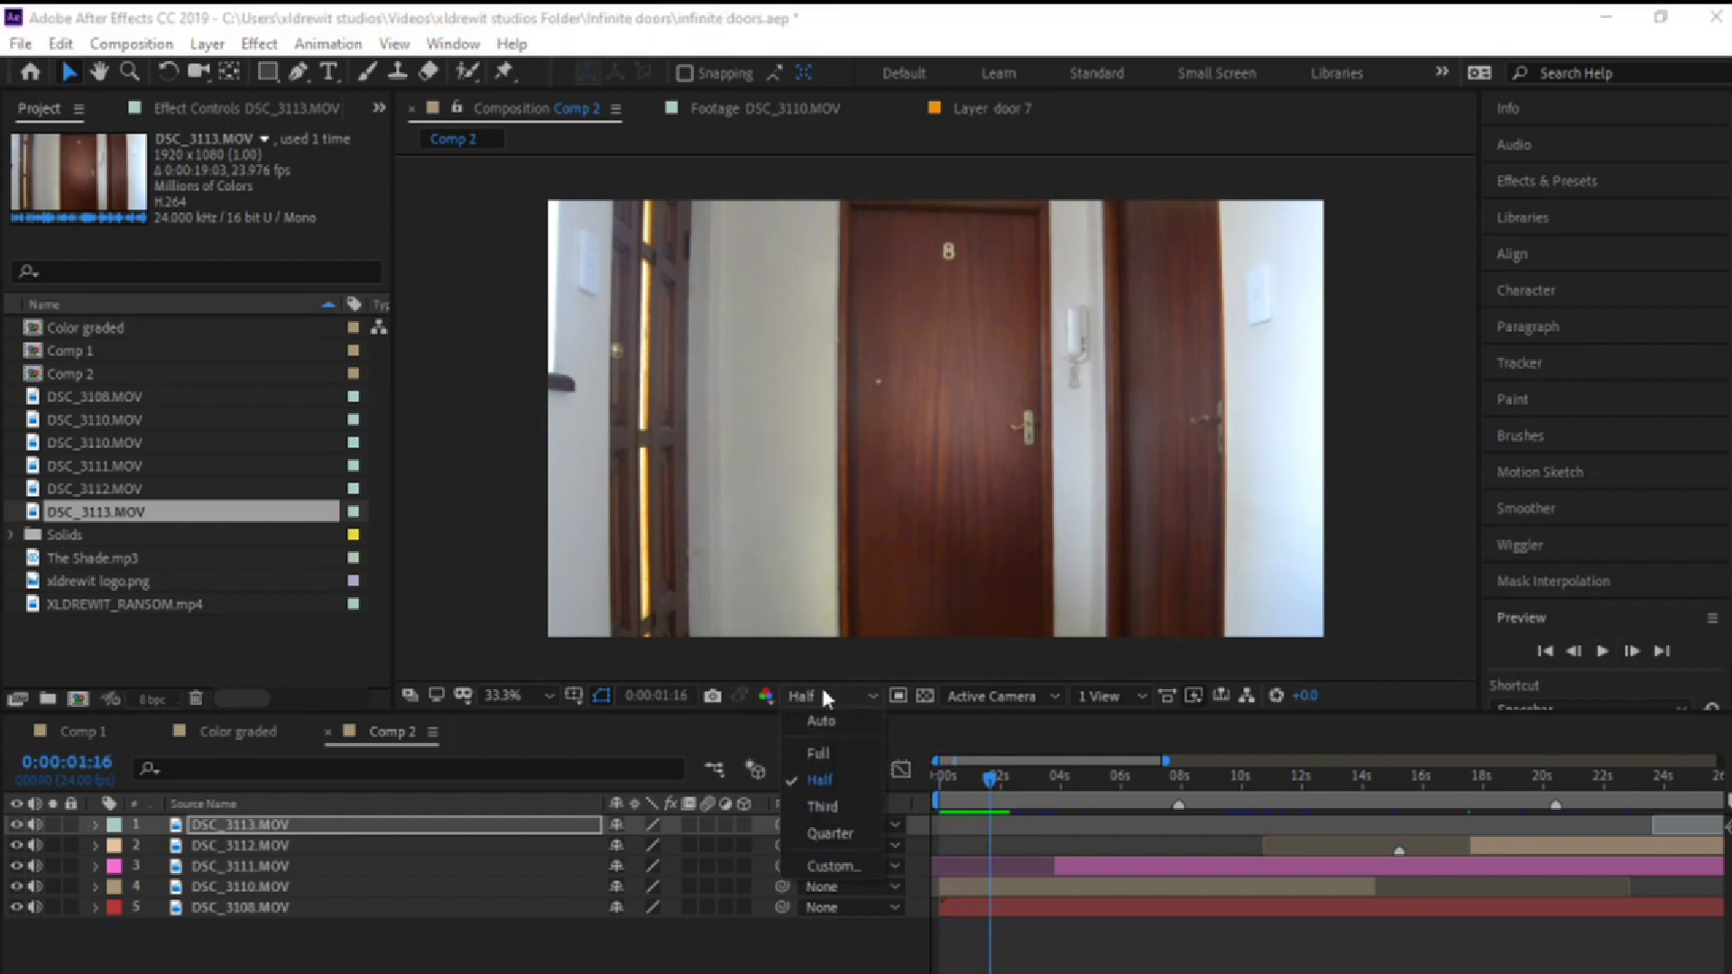
left_click(822, 801)
left_click(1544, 651)
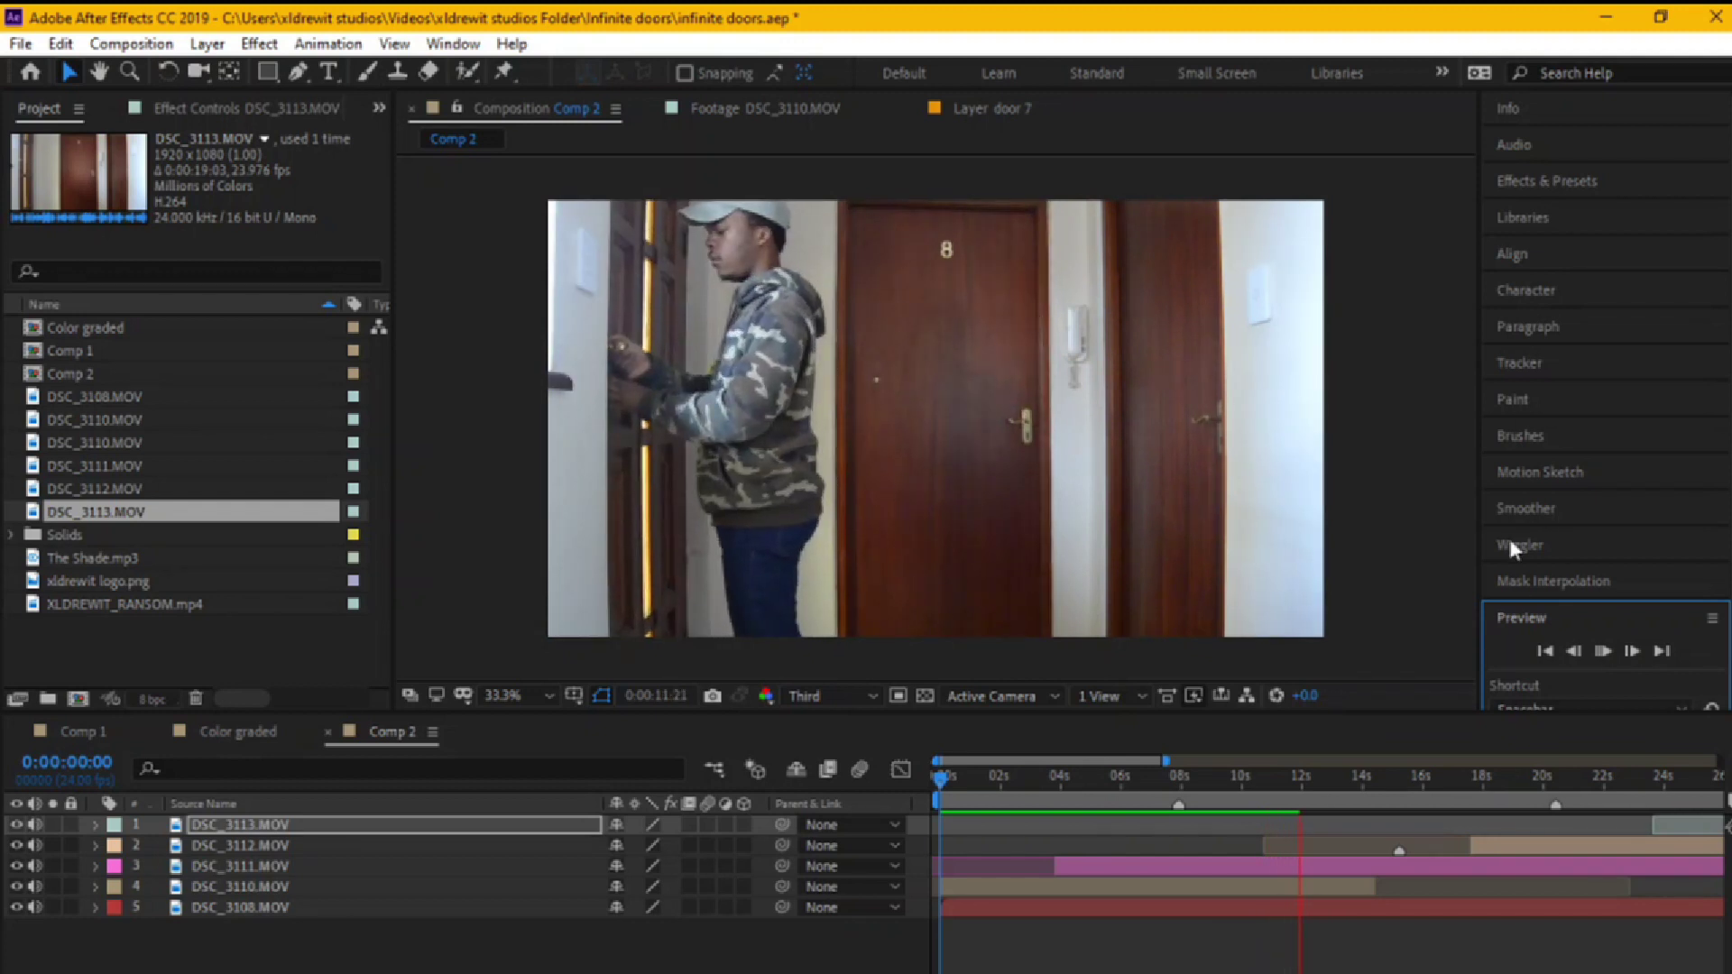
left_click(1608, 645)
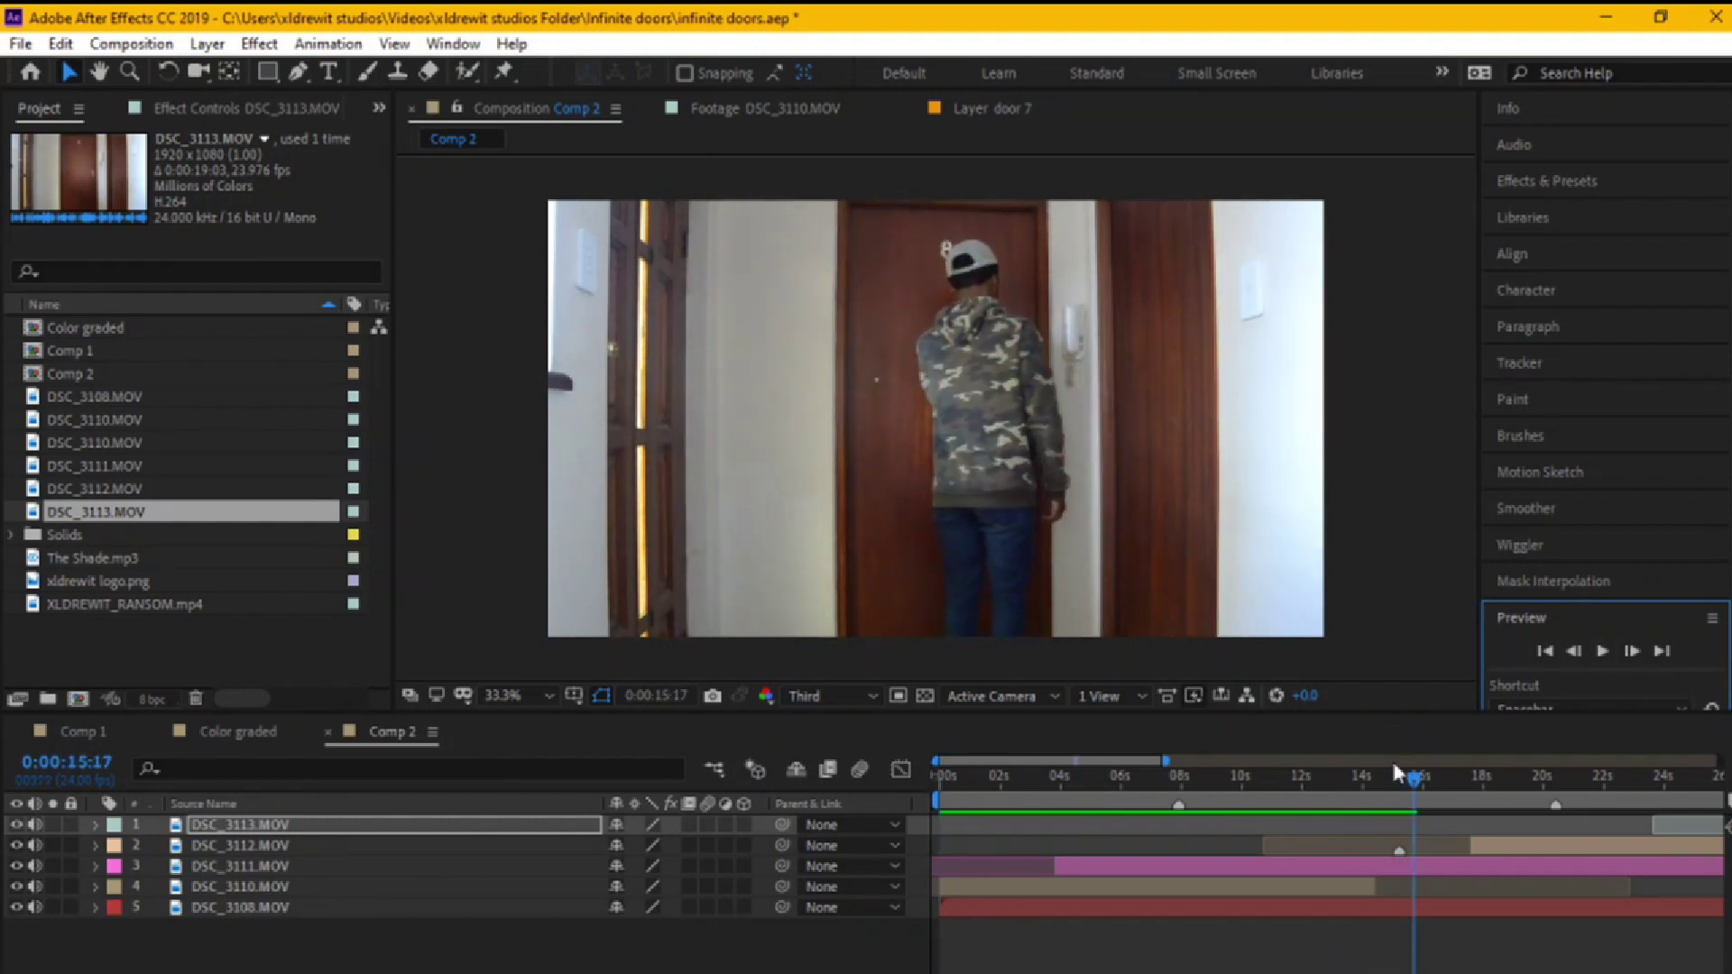
- Set the current time to 0:00:08:08, where the left door is being opened
left_click_drag(1412, 779, 1191, 778)
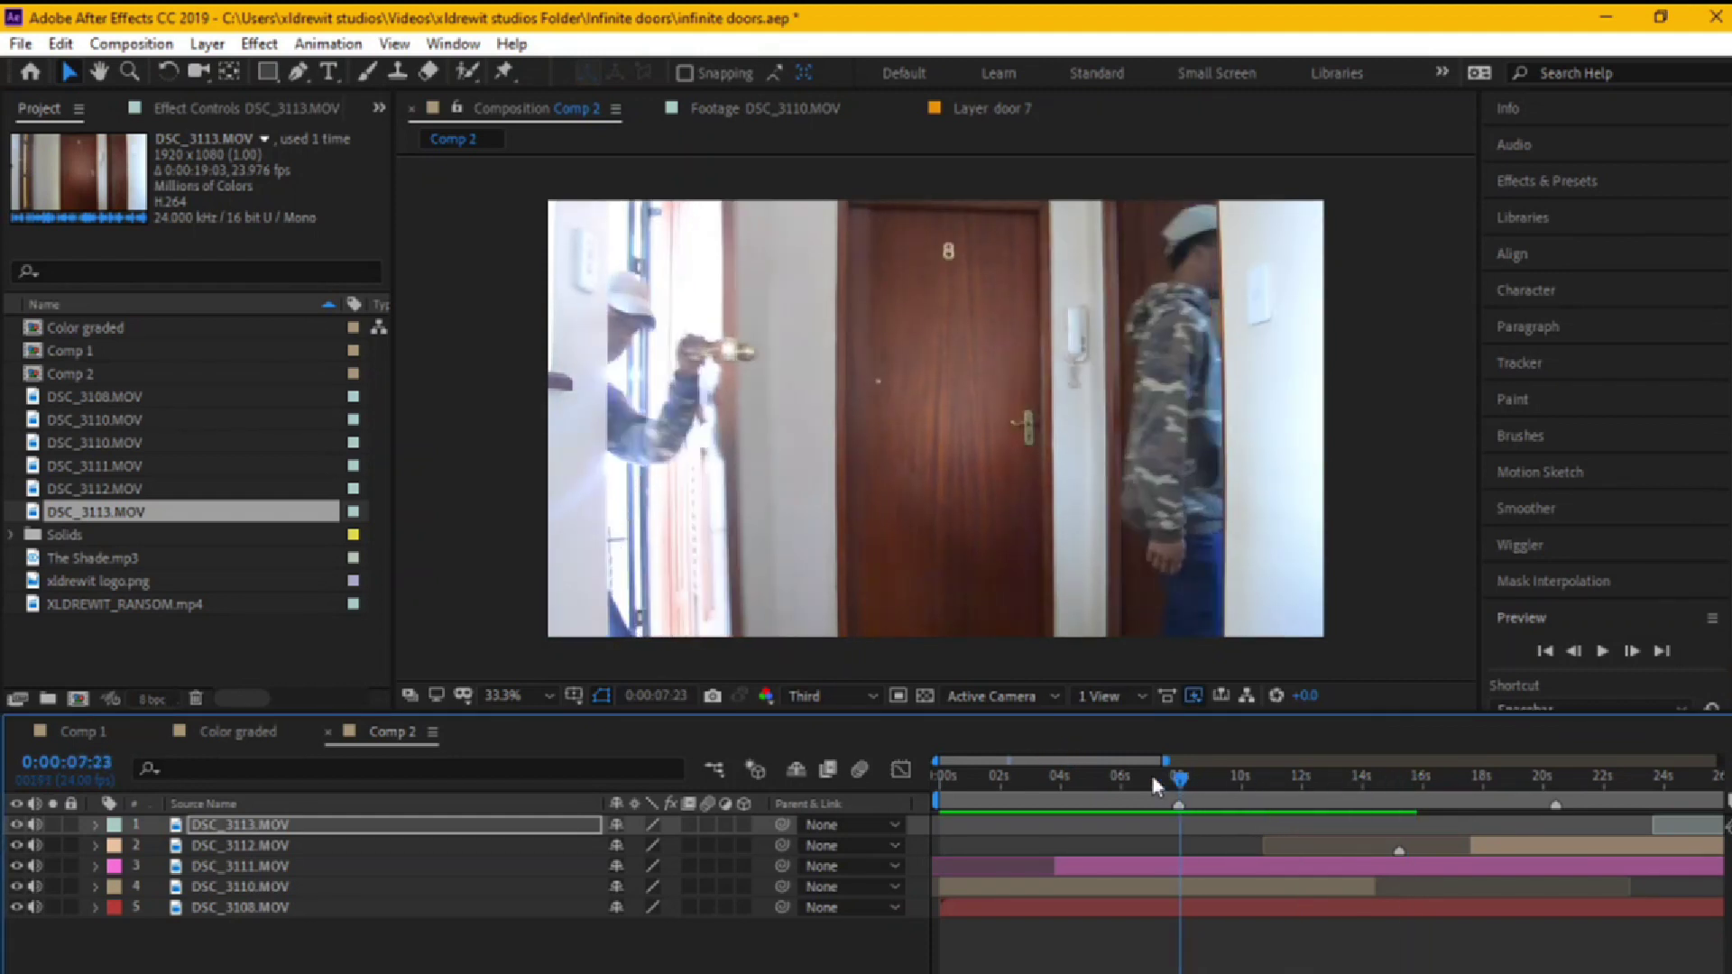
left_click(933, 624)
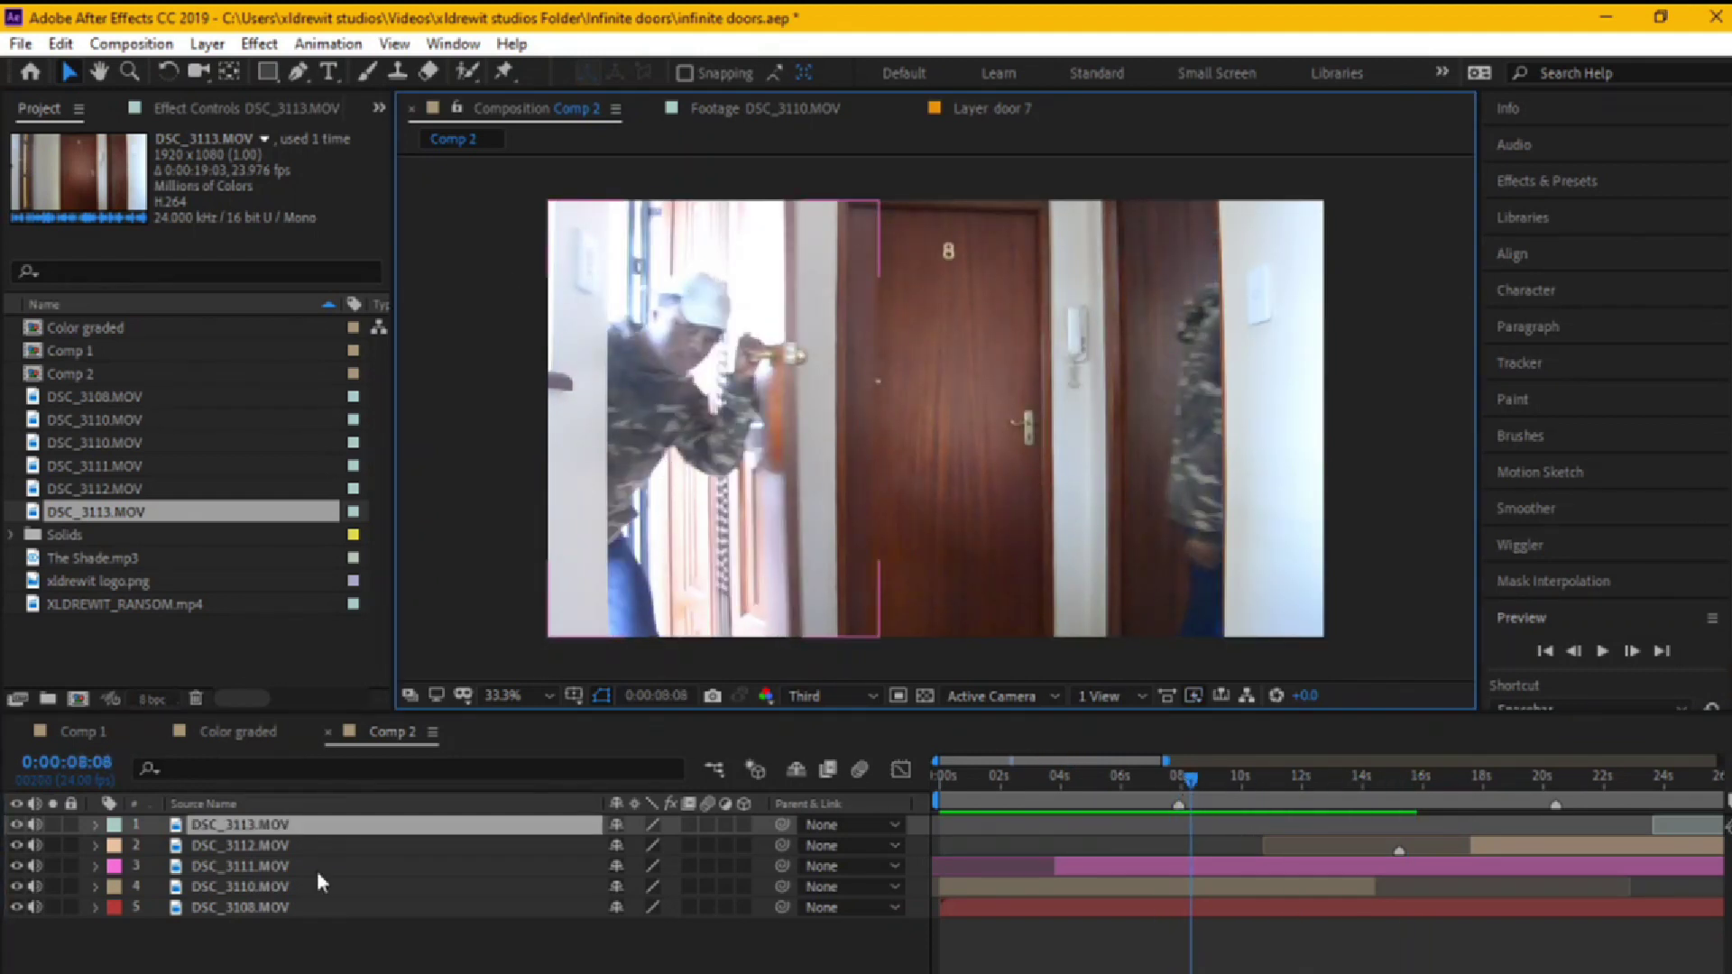
key("f")
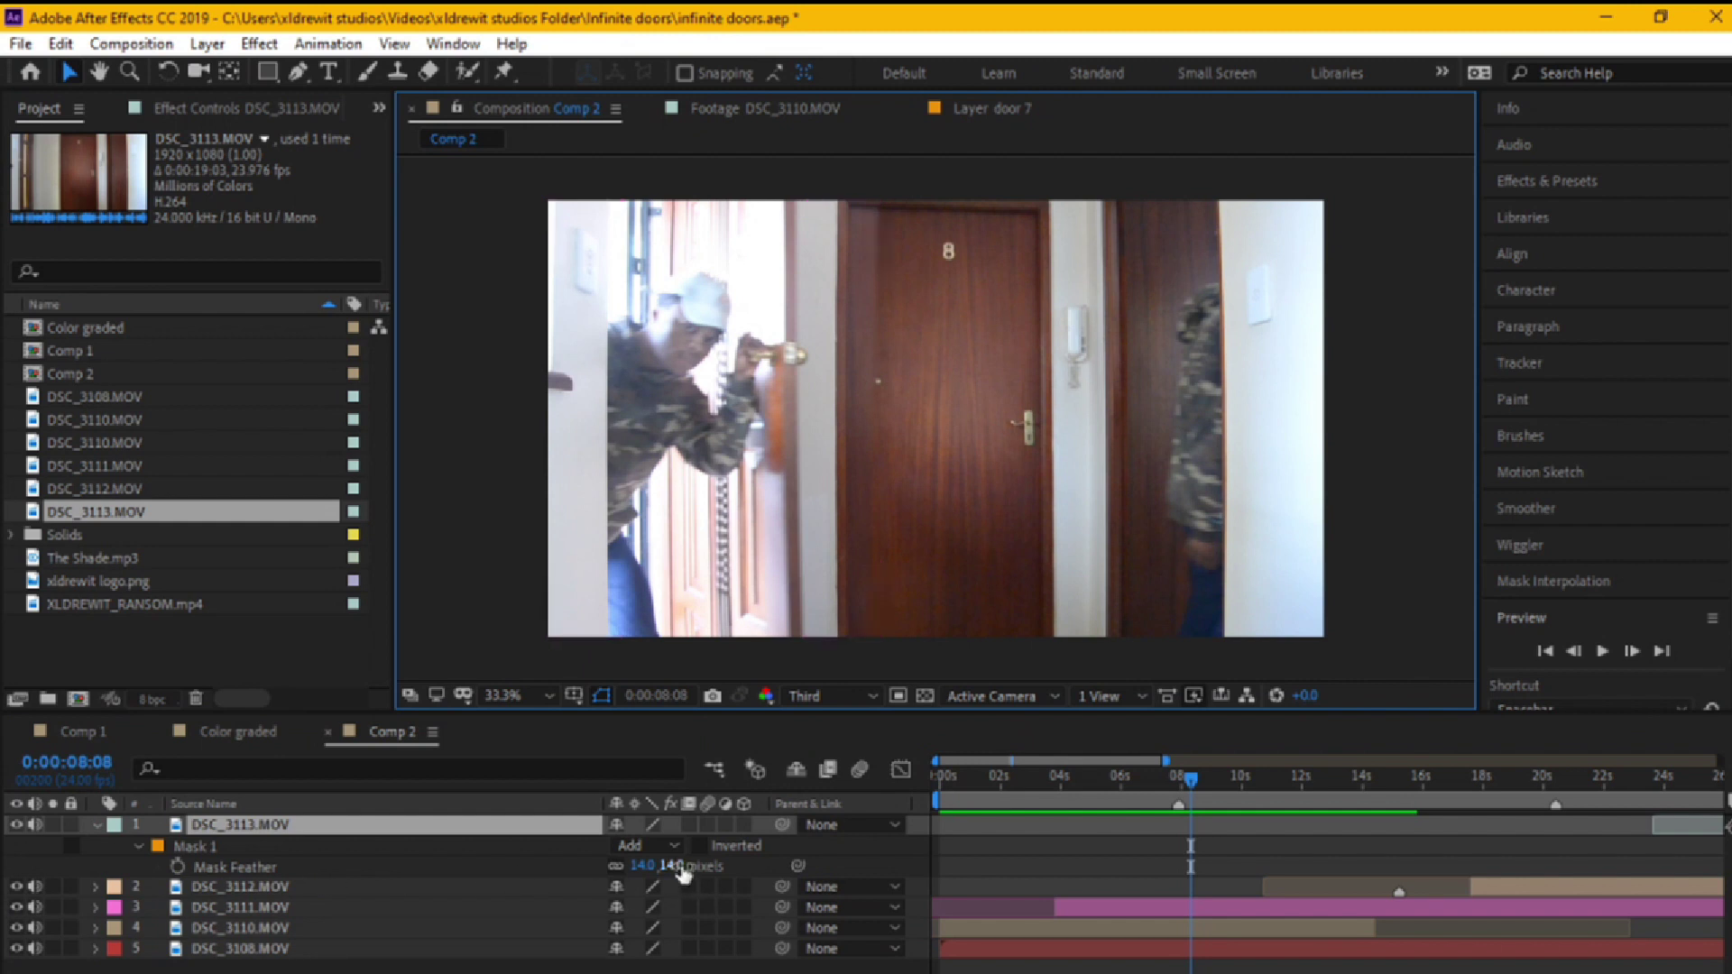
left_click(137, 846)
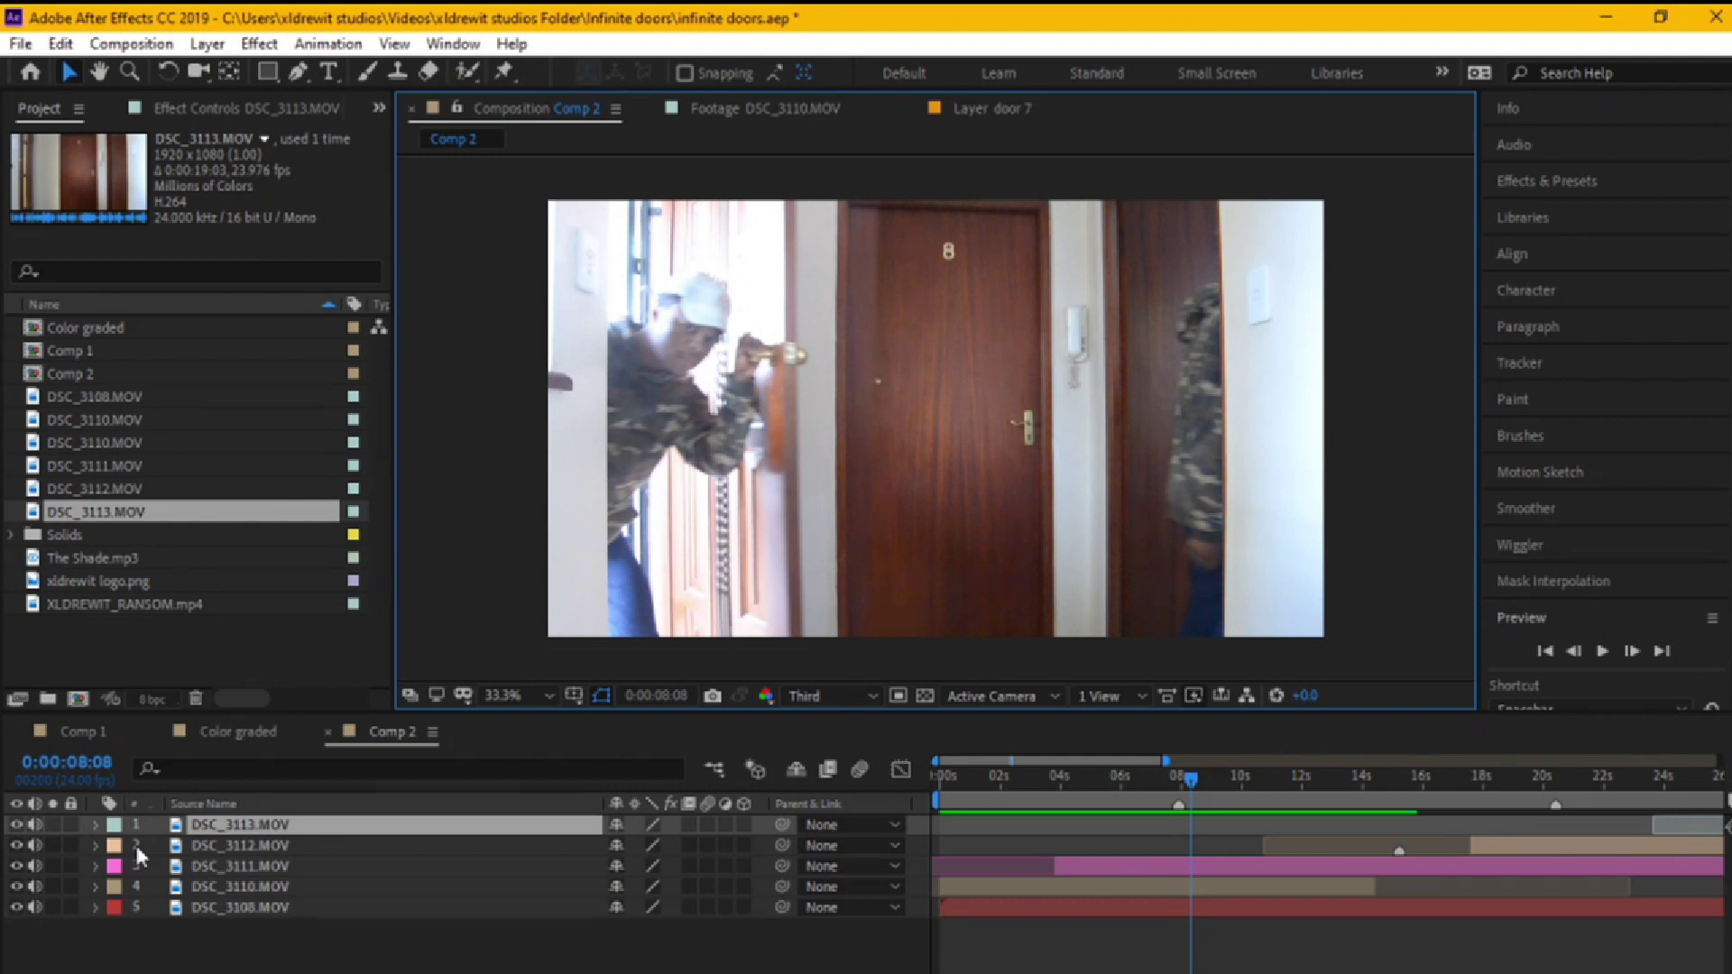
key("f")
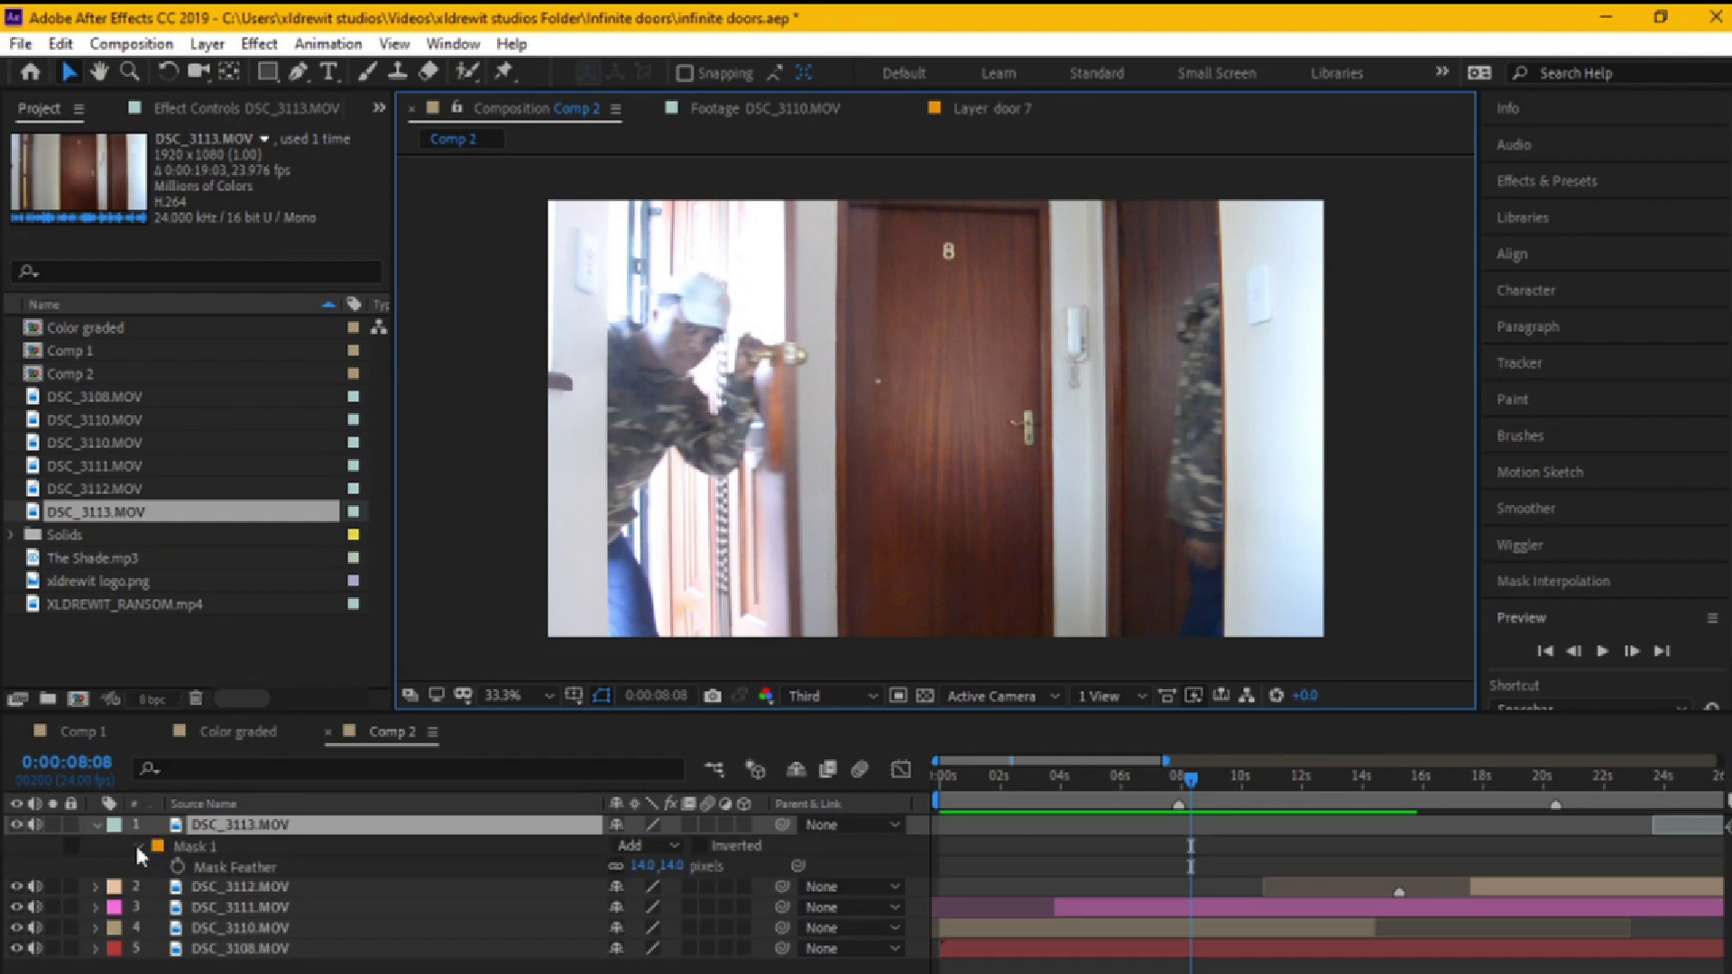
left_click(183, 870)
left_click(987, 845)
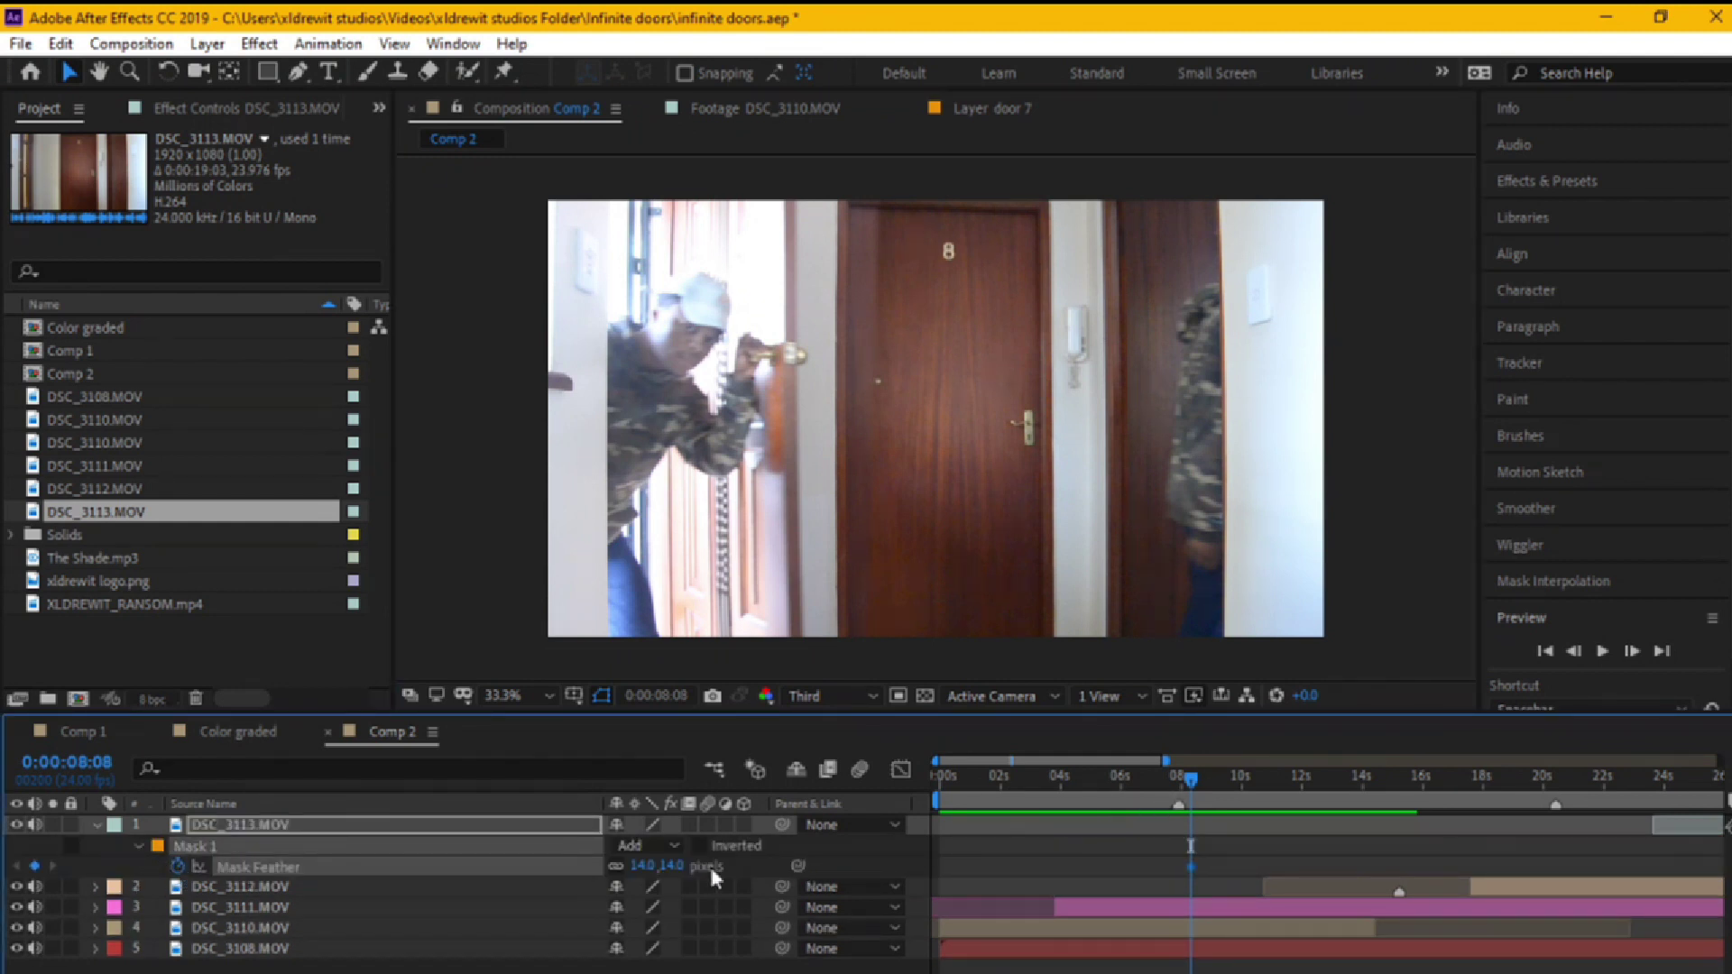
left_click_drag(1188, 867, 1130, 867)
left_click_drag(651, 872, 822, 874)
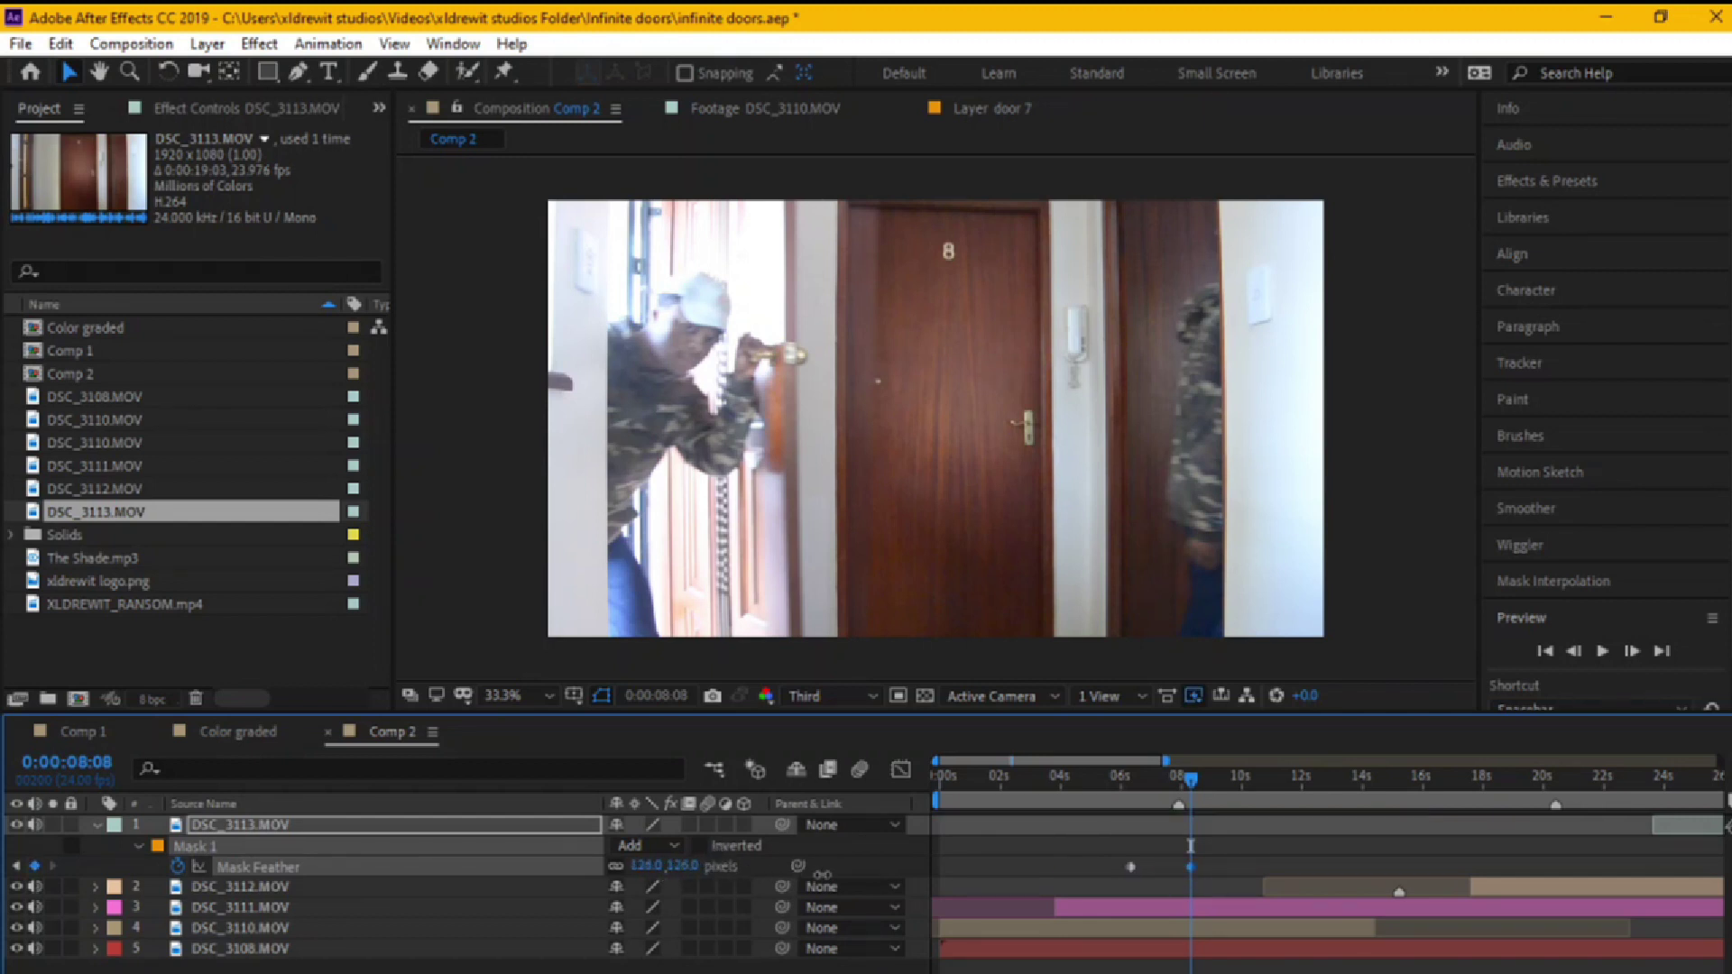
left_click(14, 828)
left_click(17, 828)
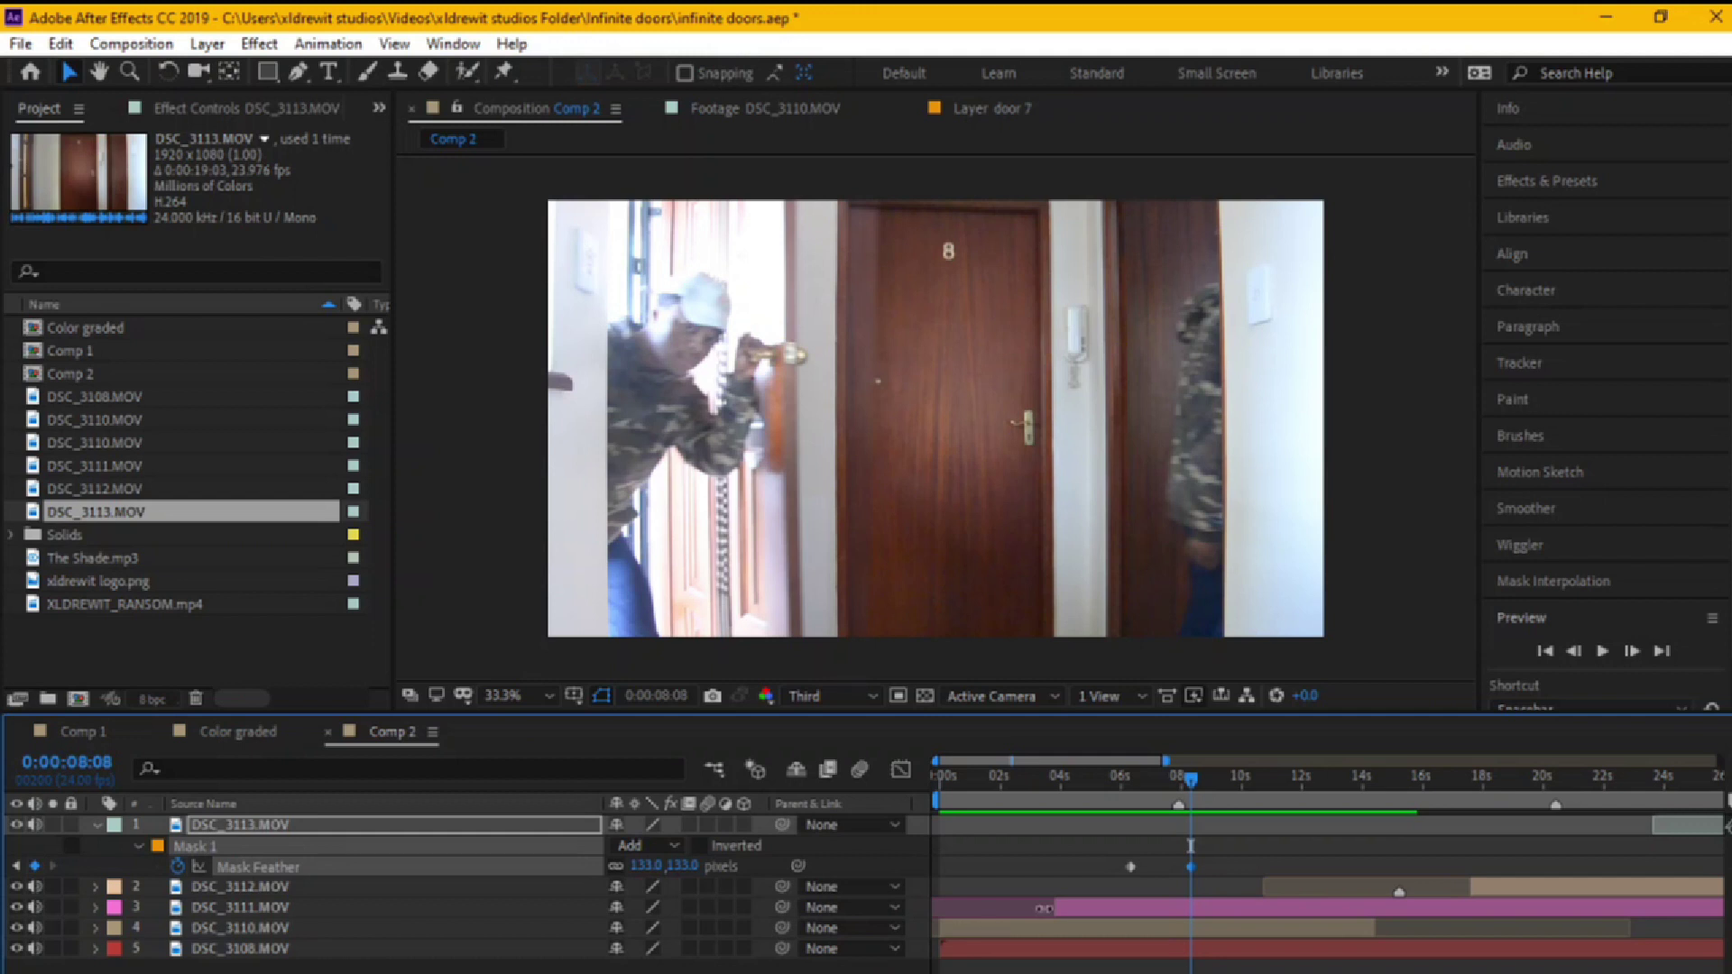
left_click(180, 864)
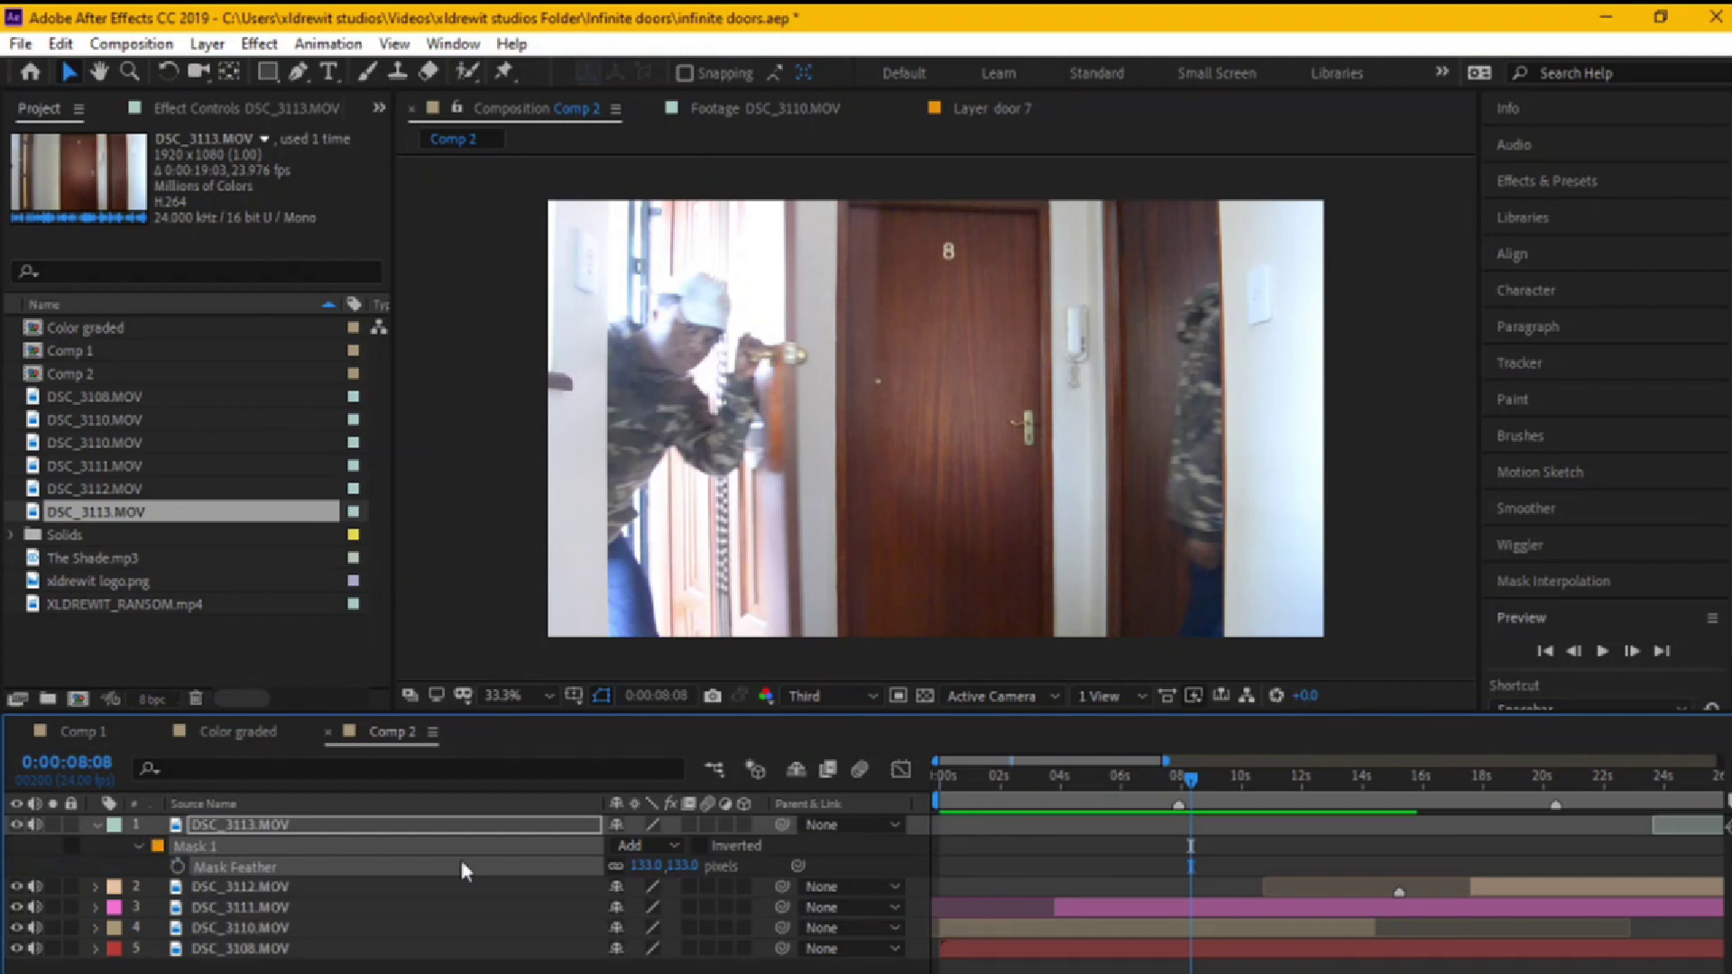
key("ctrl+z")
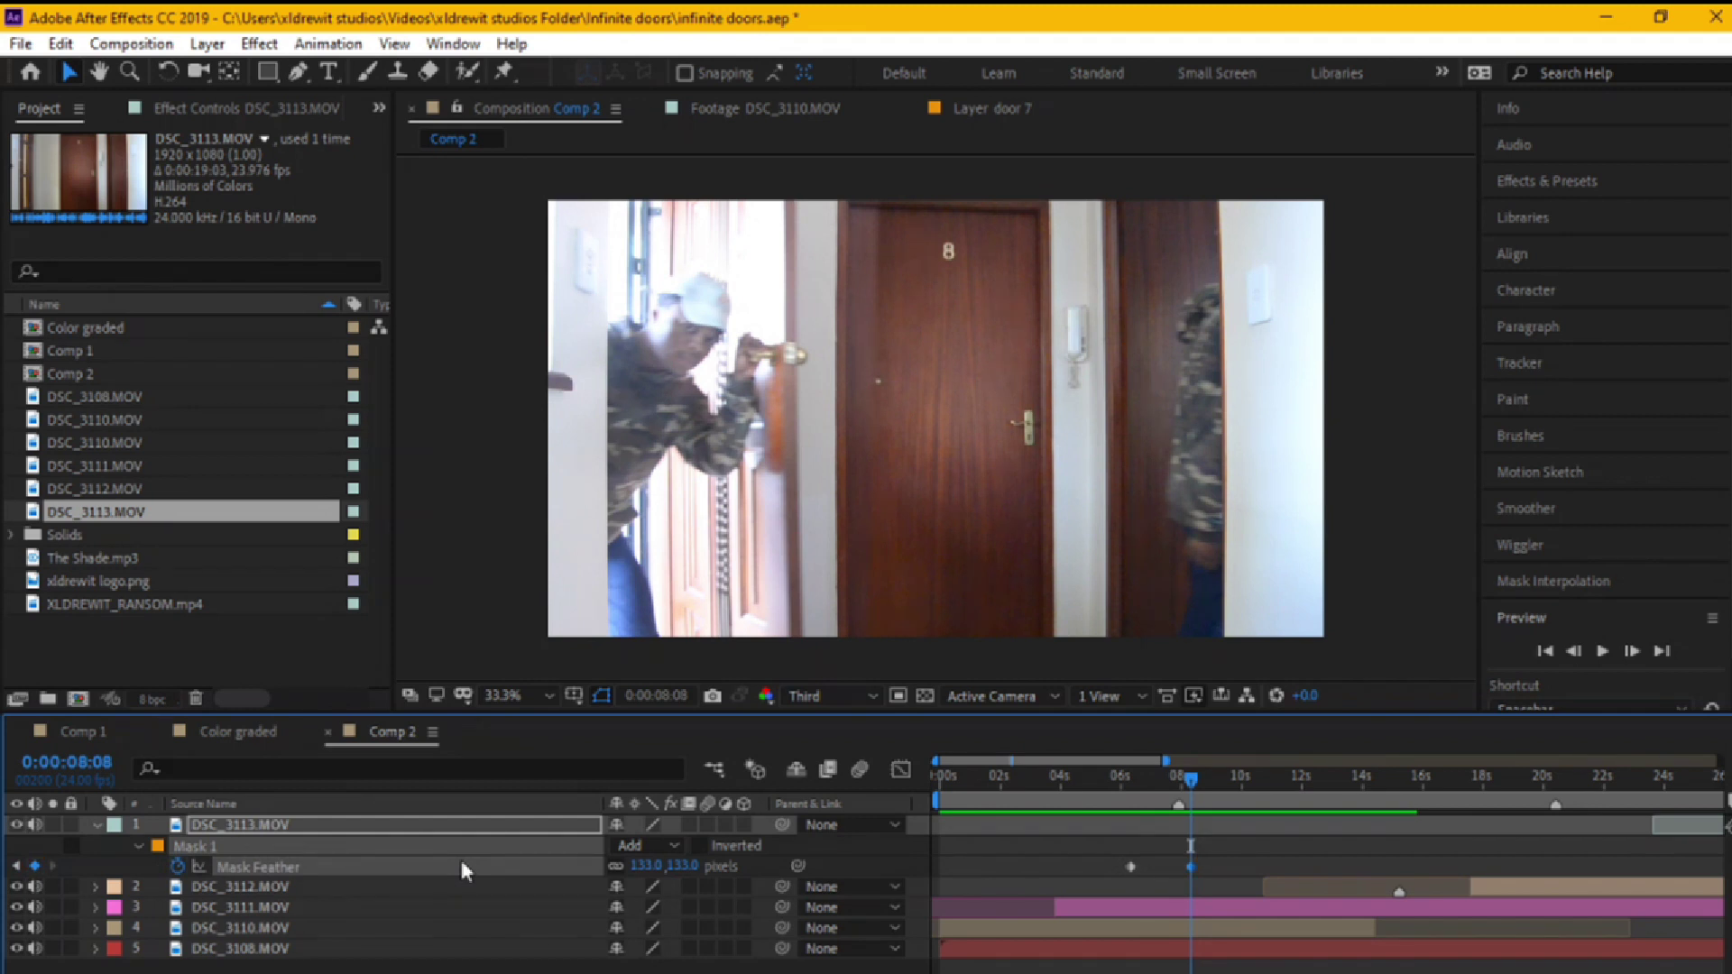
key("ctrl+z")
- Animate DSC_3111.MOV's mask feather from 13 pixels near 5.5 seconds to 102 pixels at 0:00:08:08
left_click(1245, 902)
key("f")
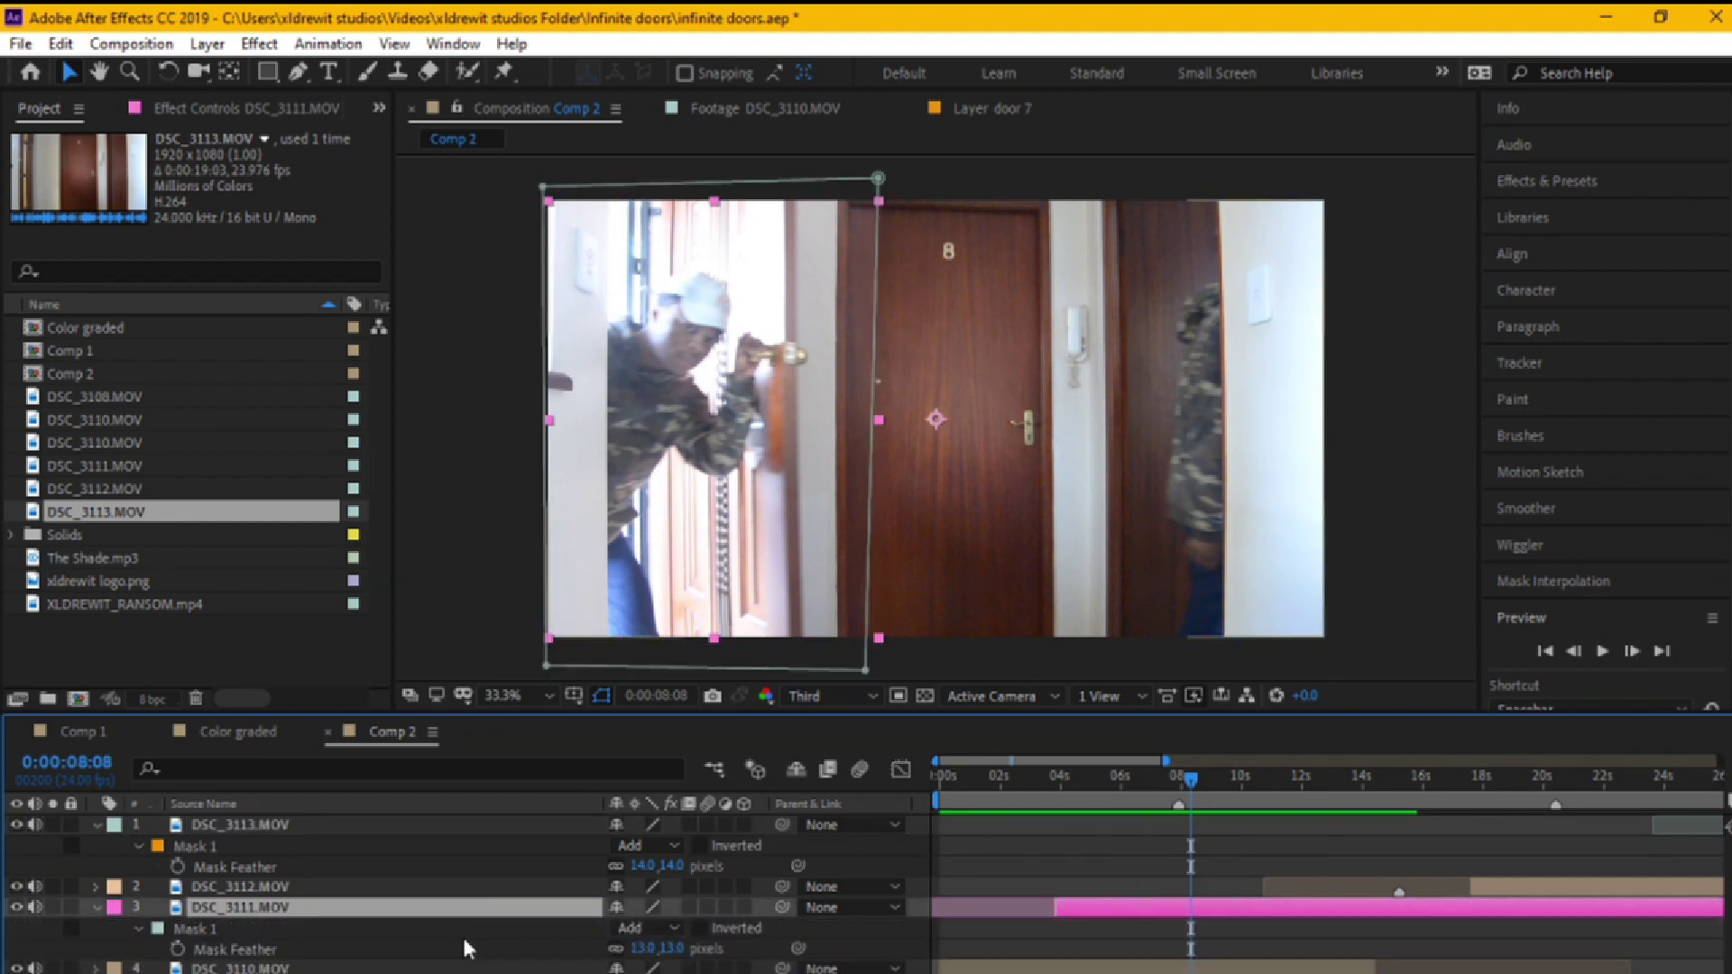
left_click(178, 949)
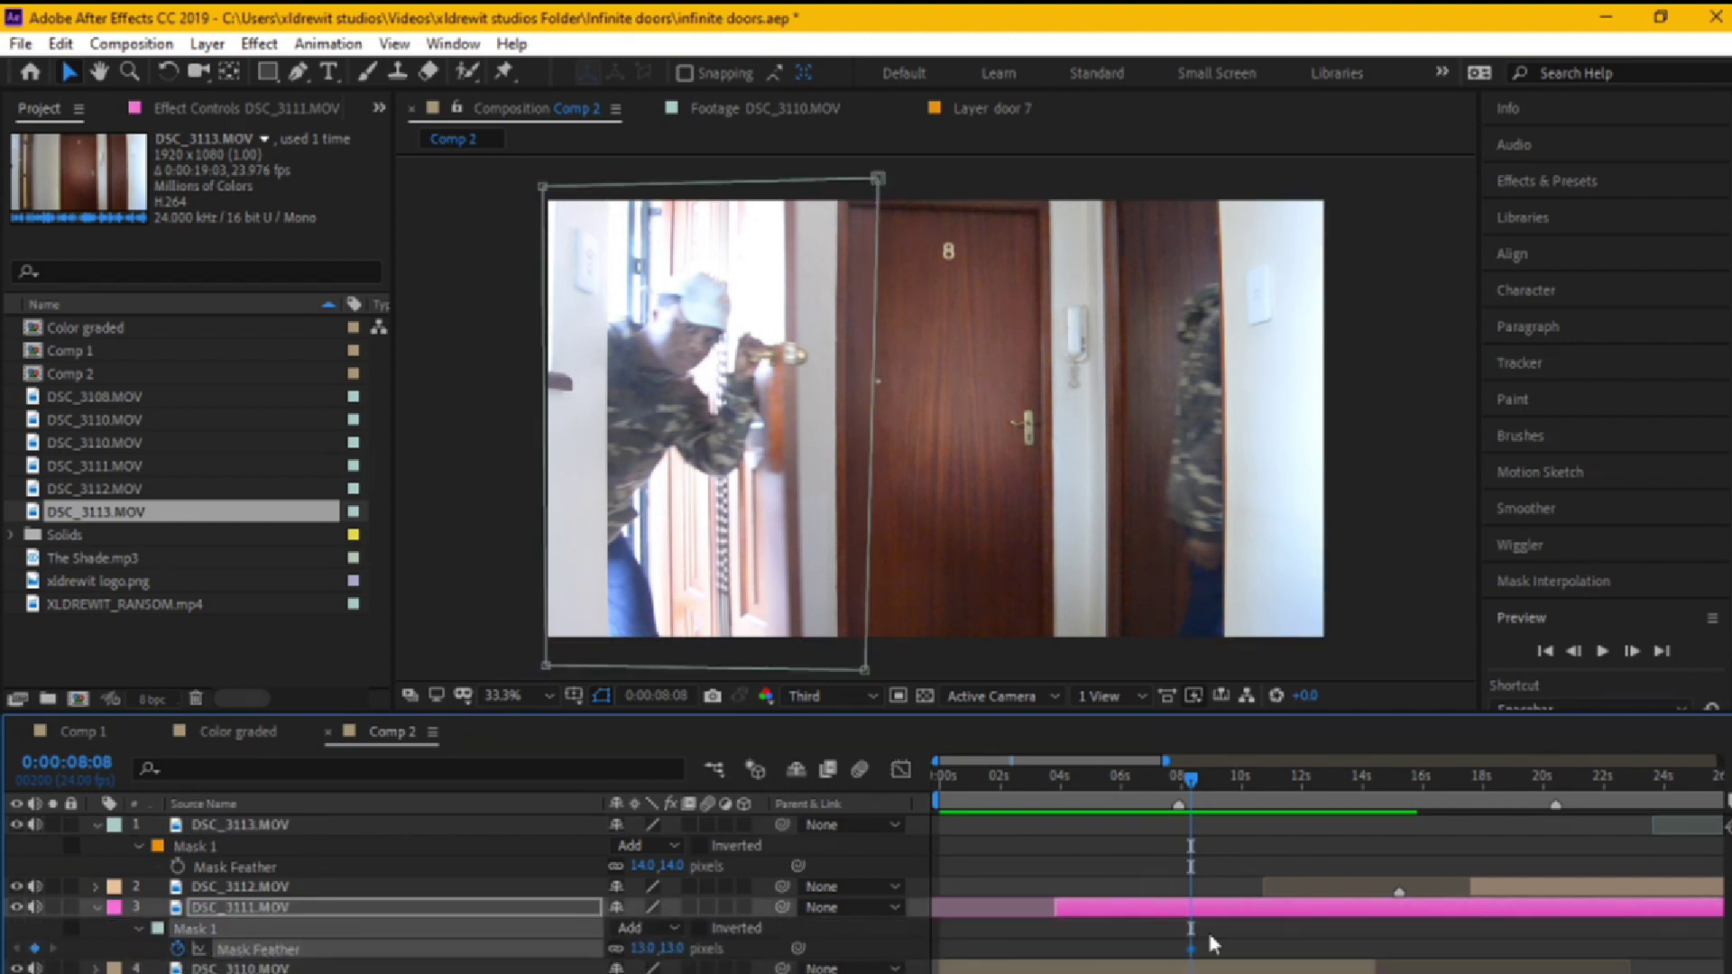
left_click_drag(1193, 949, 1110, 950)
left_click_drag(679, 955, 815, 954)
key("F2")
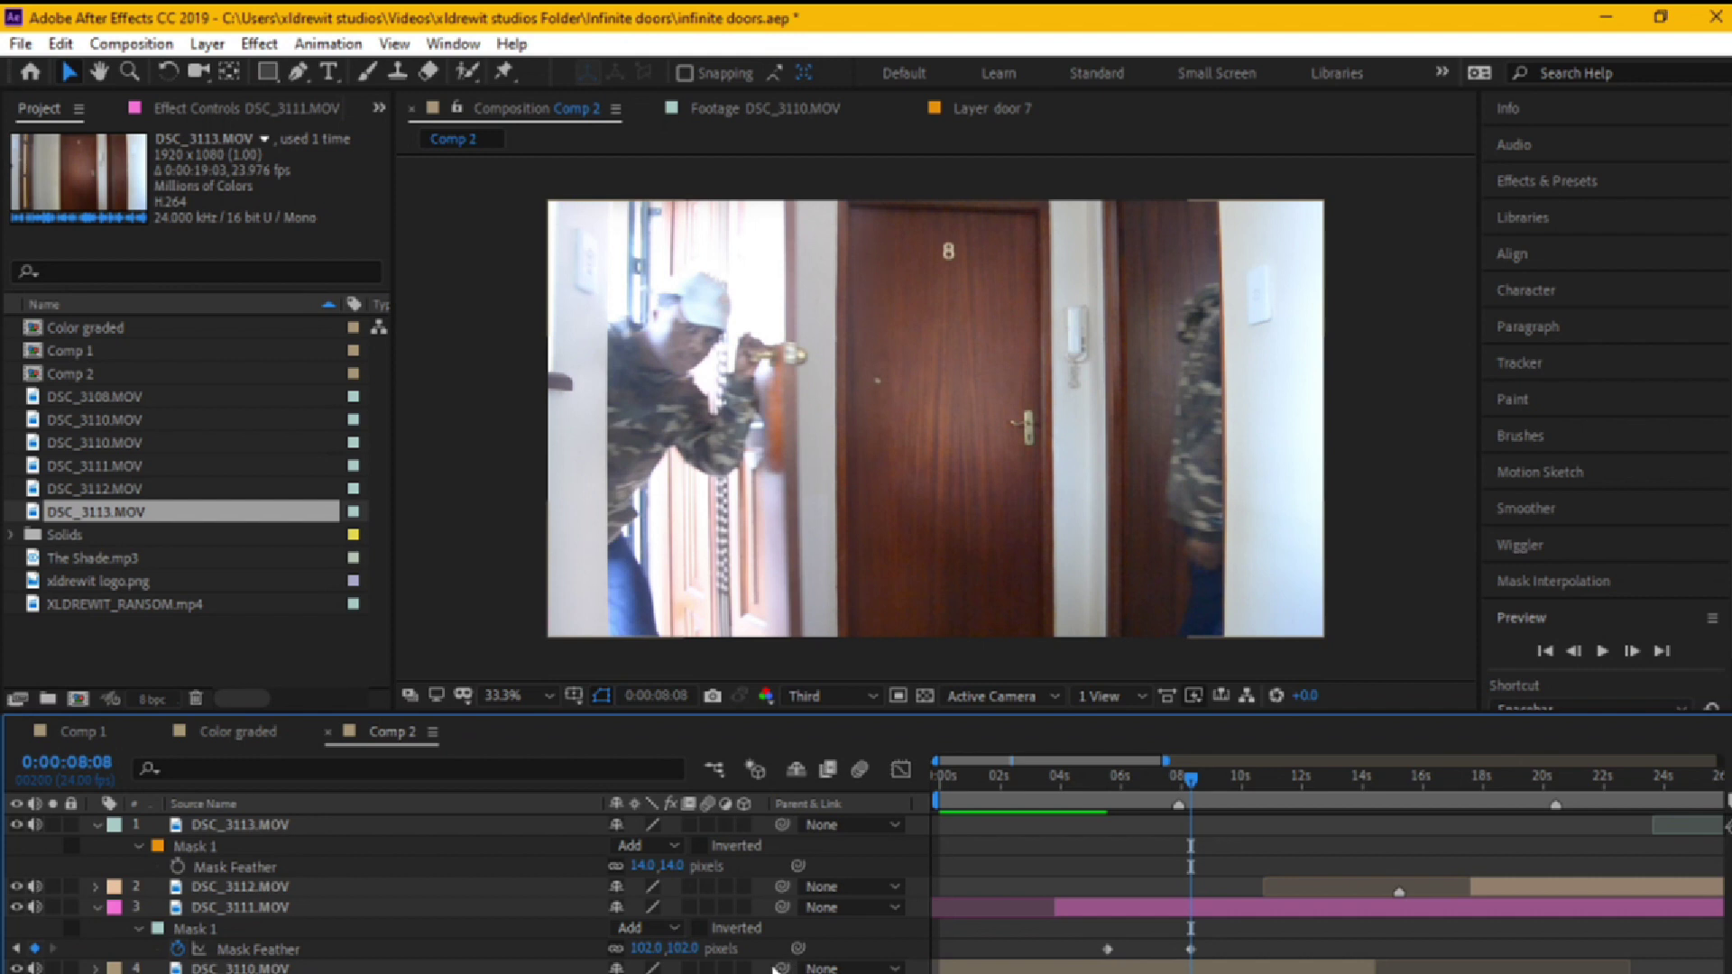
left_click(677, 938)
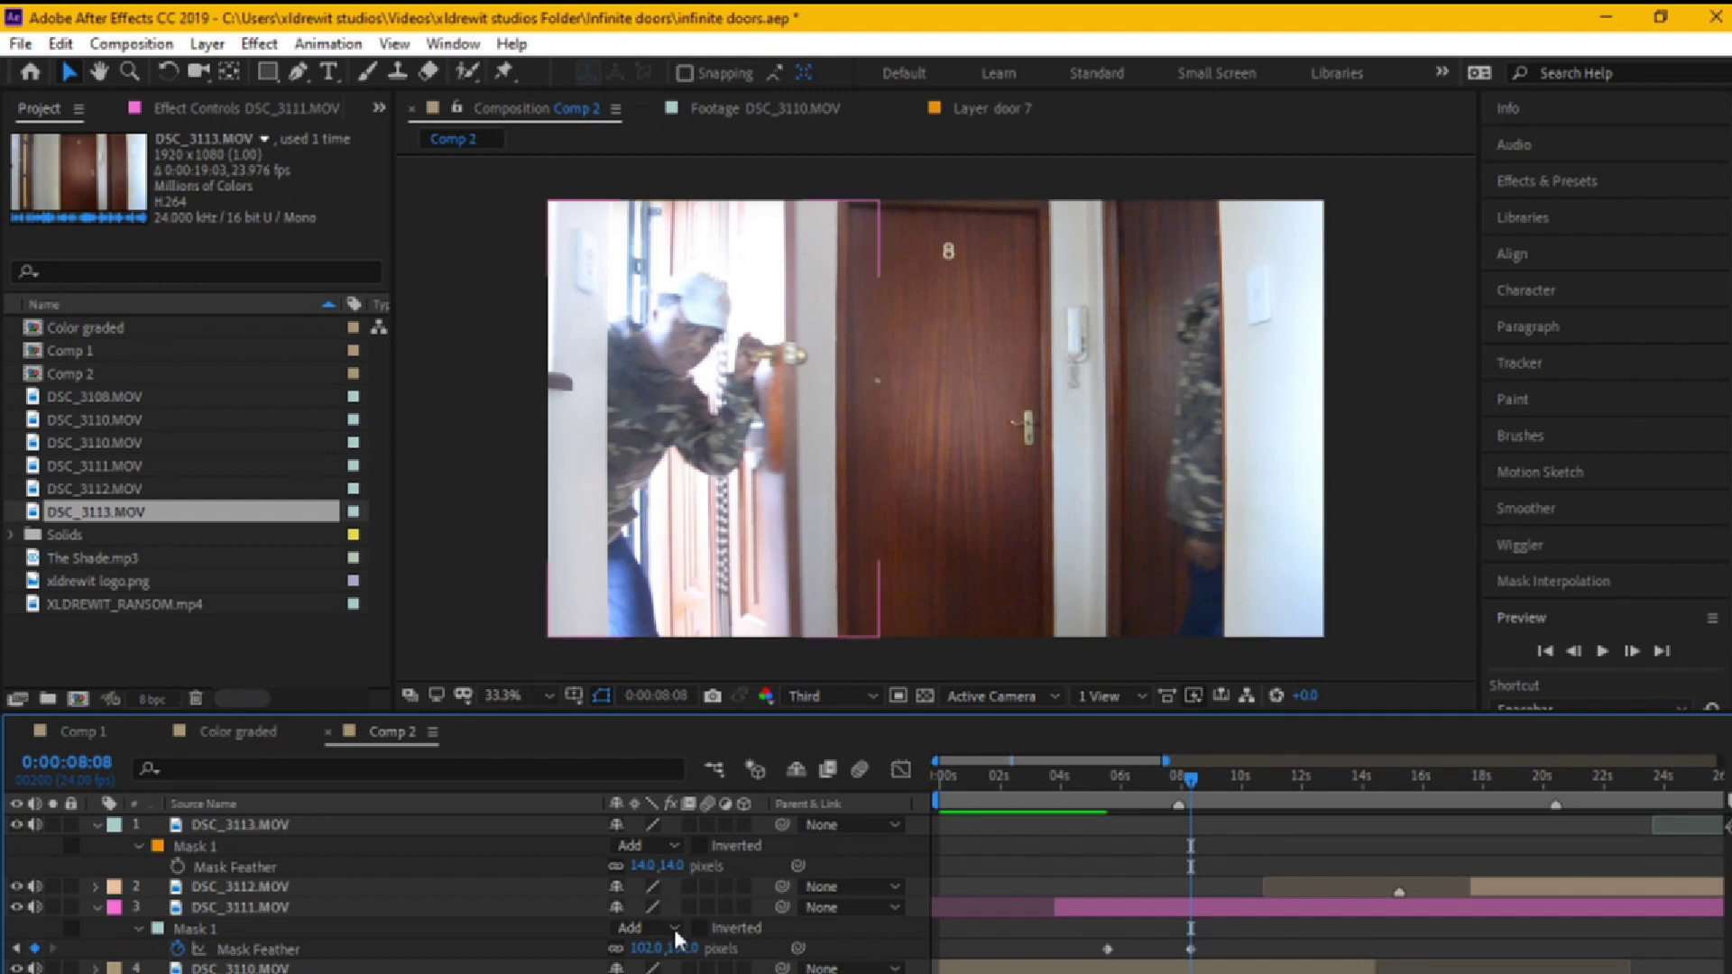
- Increase DSC_3111.MOV's mask feather at 0:00:08:08 to 119 pixels and deselect the layer
left_click_drag(683, 948, 695, 949)
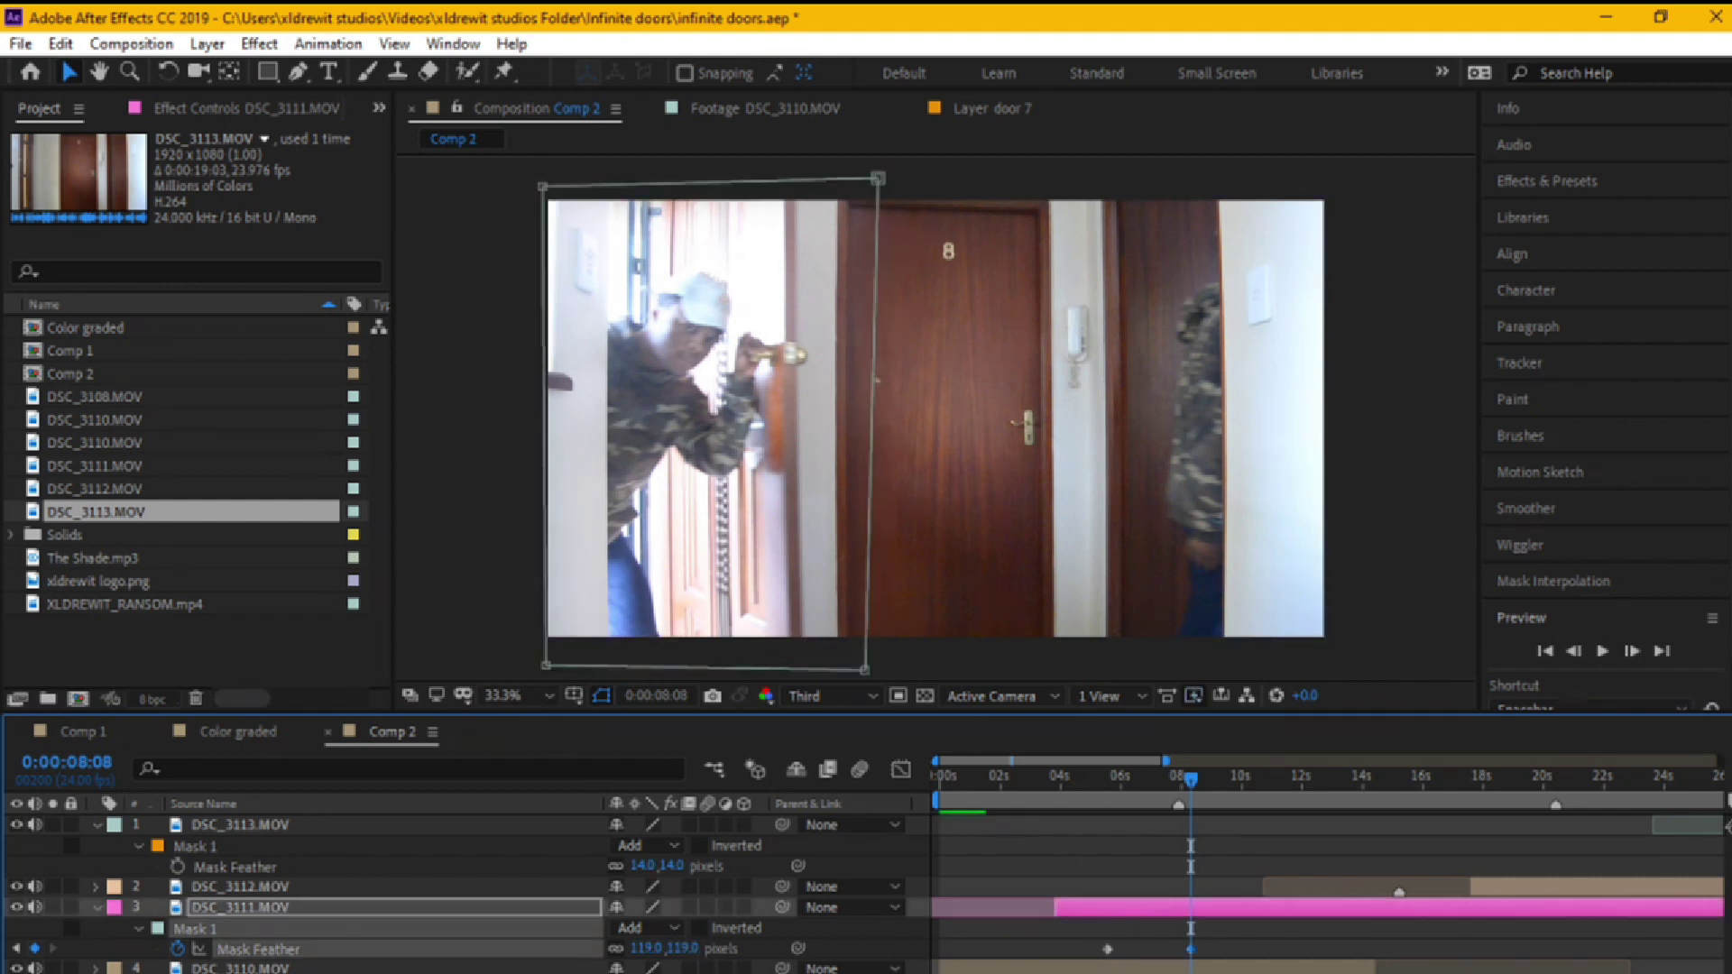
key("F2")
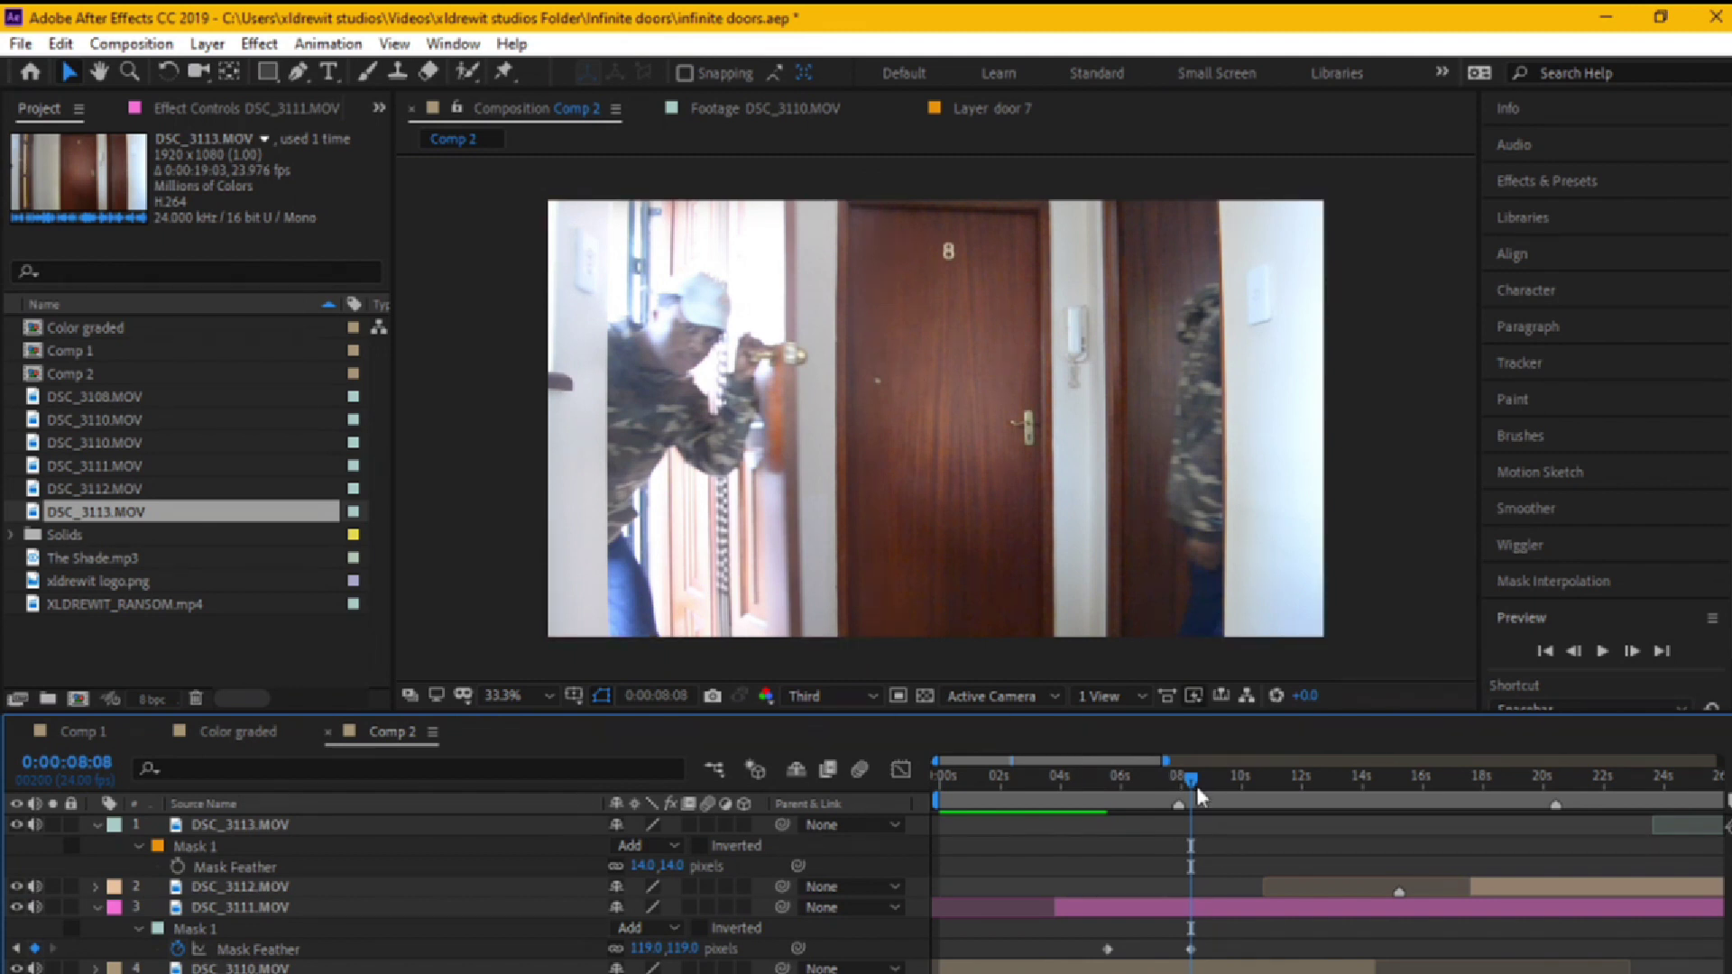
- Play Comp 2 from the start through the center door section to review the feathered mask
left_click_drag(1207, 785, 952, 790)
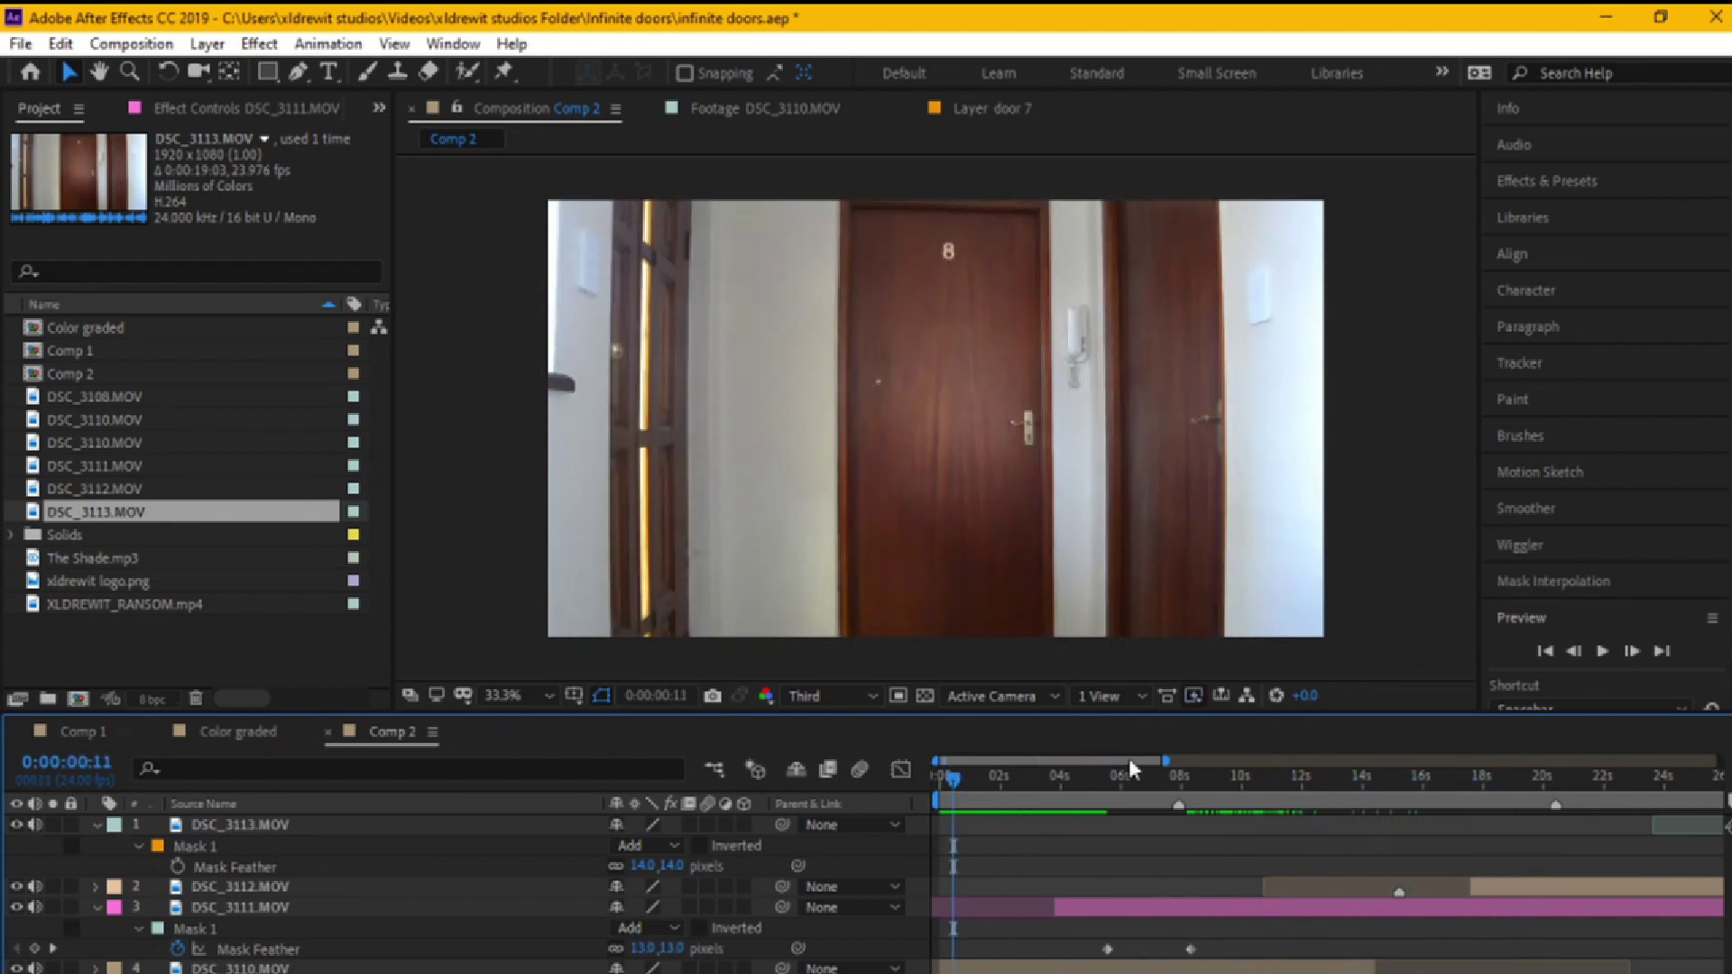
left_click_drag(1169, 760, 1705, 760)
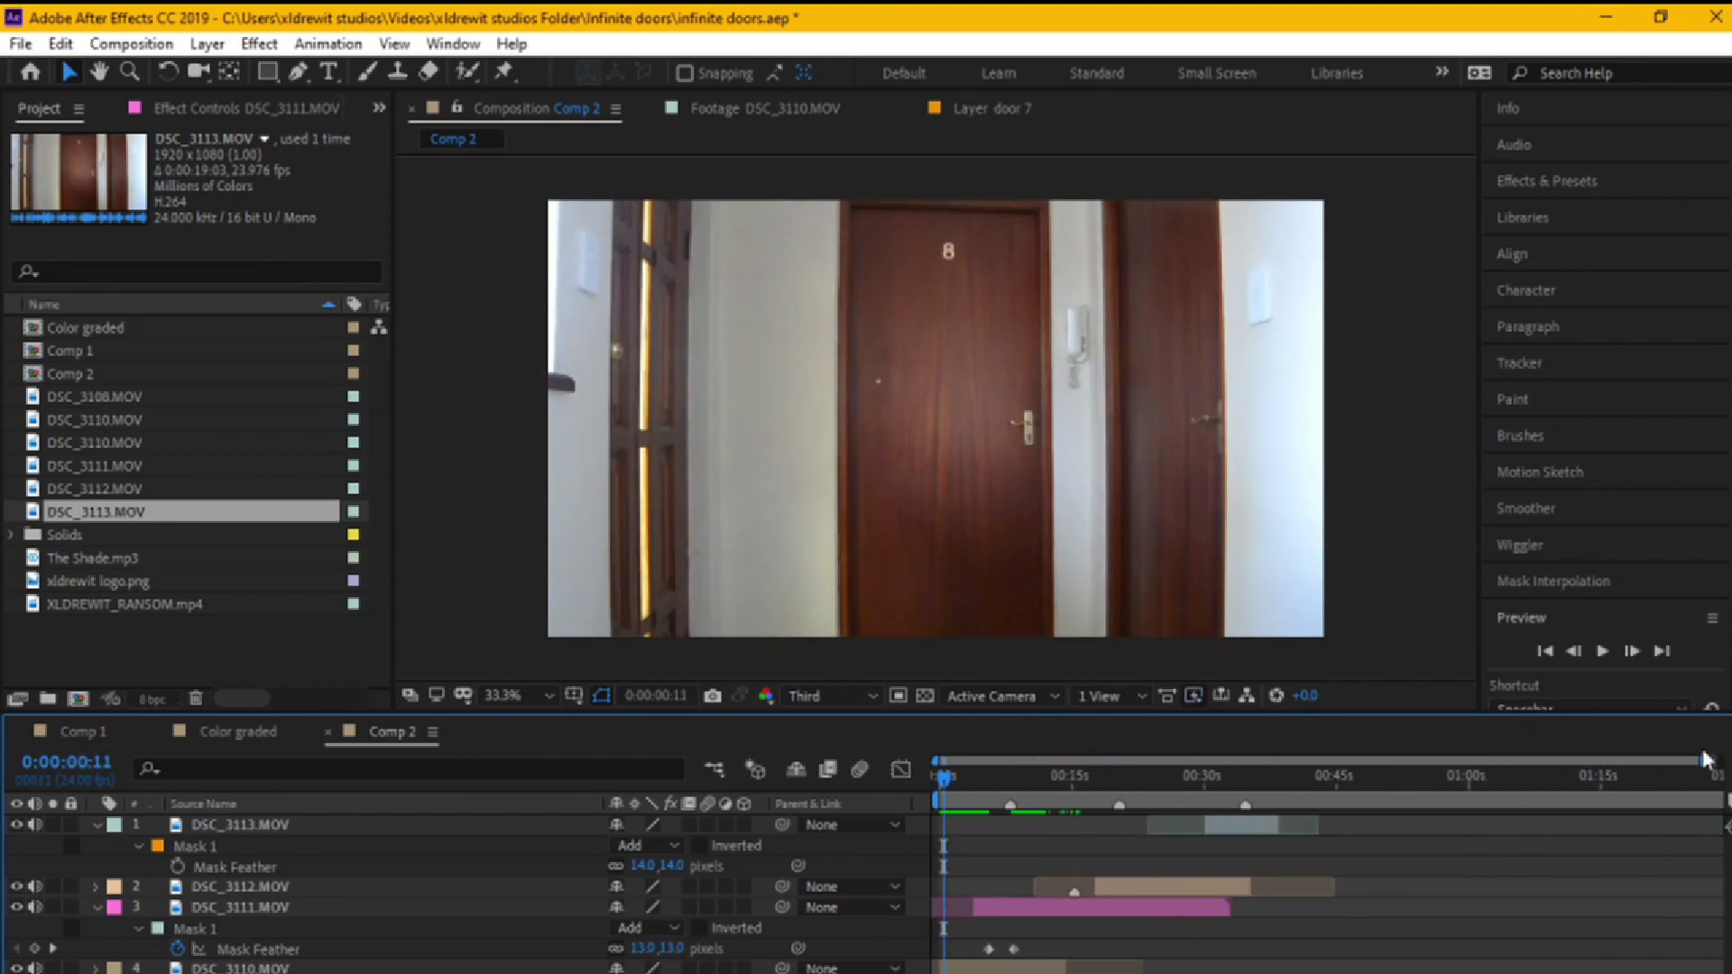
left_click(1535, 653)
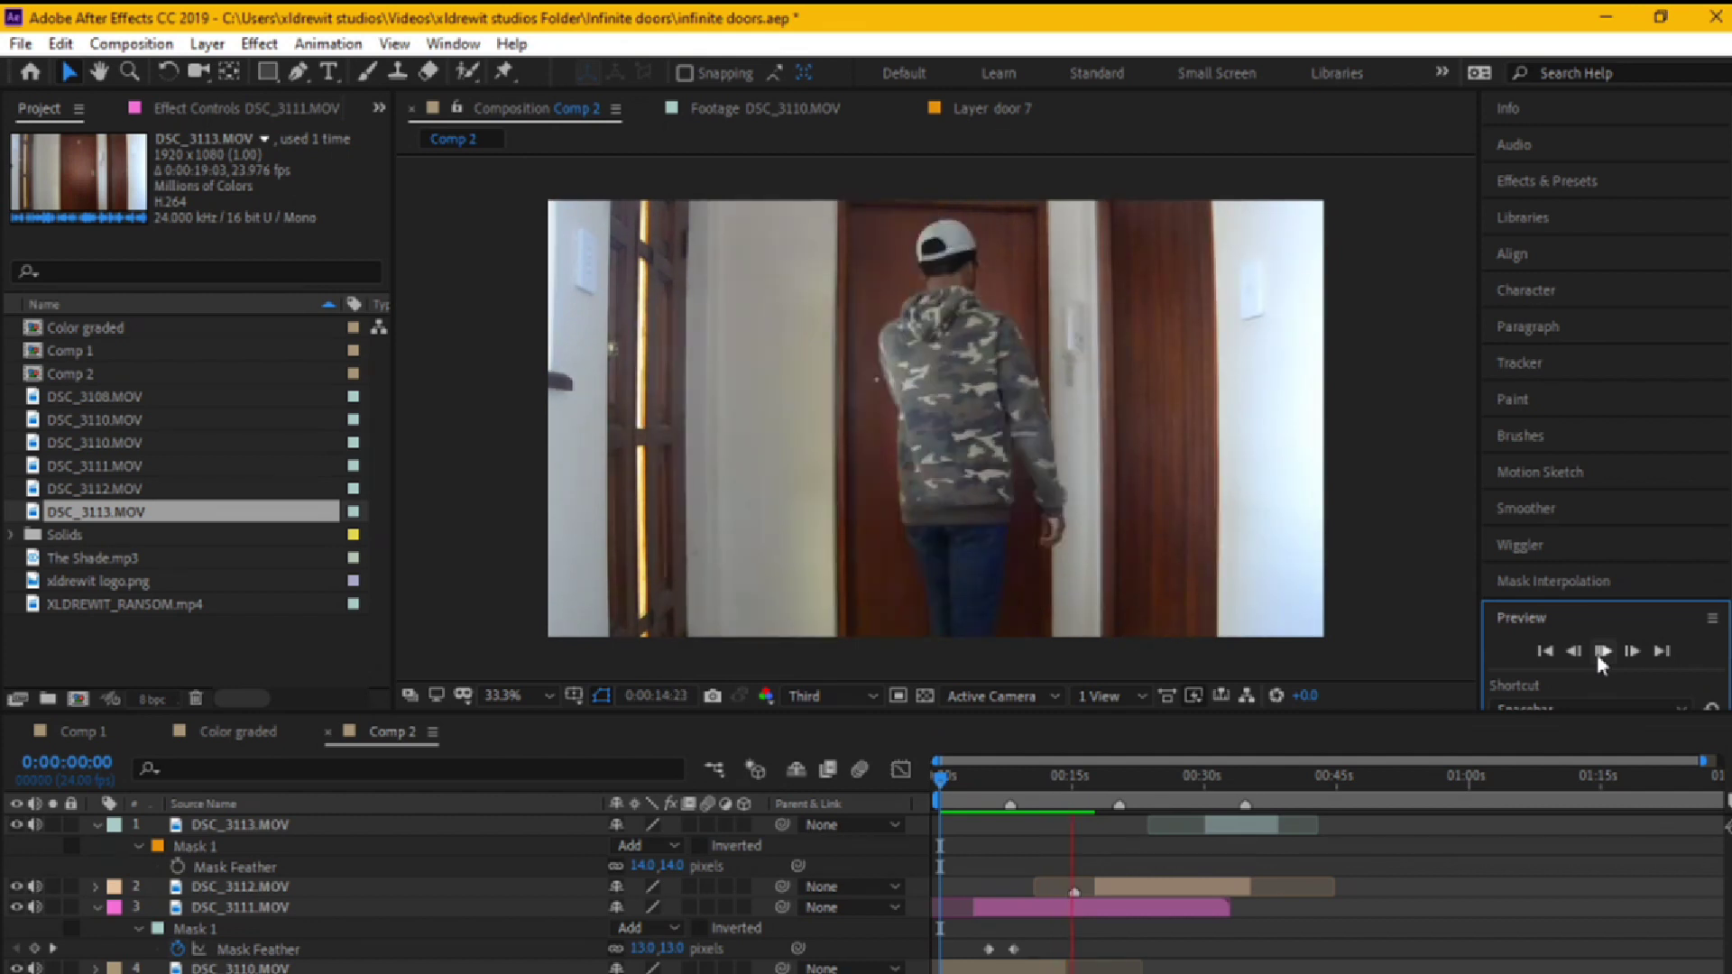
left_click(1602, 651)
- Set the current time to 0:00:12:22 and select the DSC_3110.MOV layer
left_click_drag(1081, 788, 1057, 787)
left_click(1051, 969)
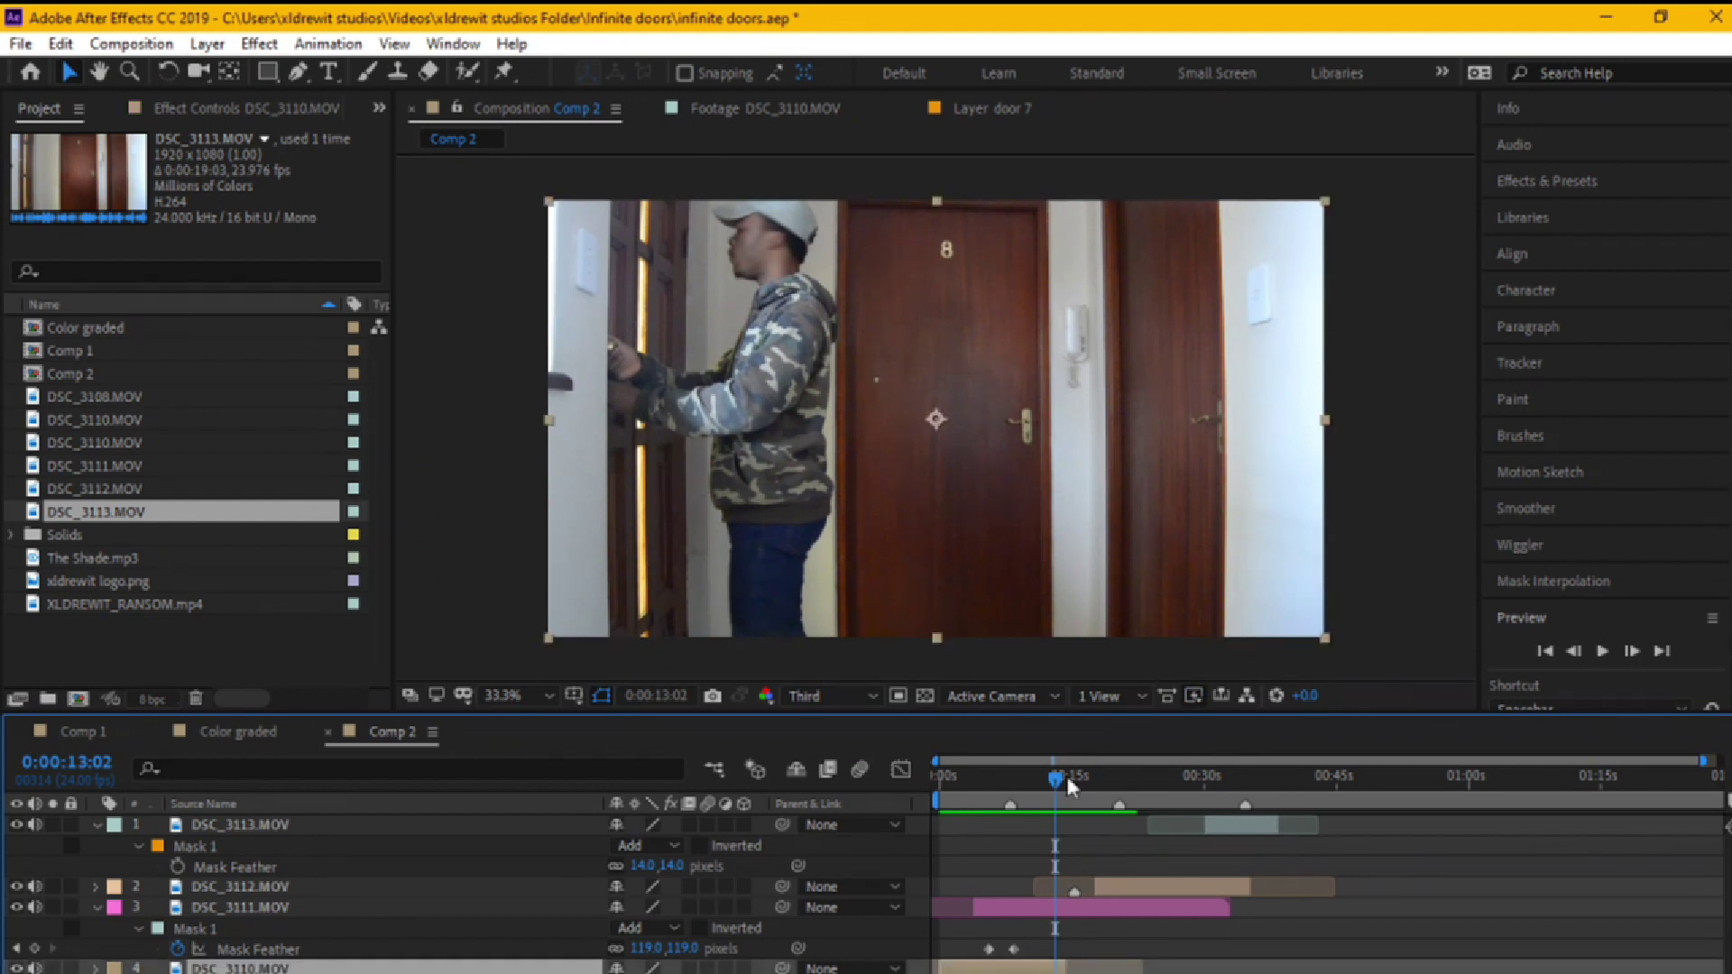
left_click_drag(1067, 785, 1063, 782)
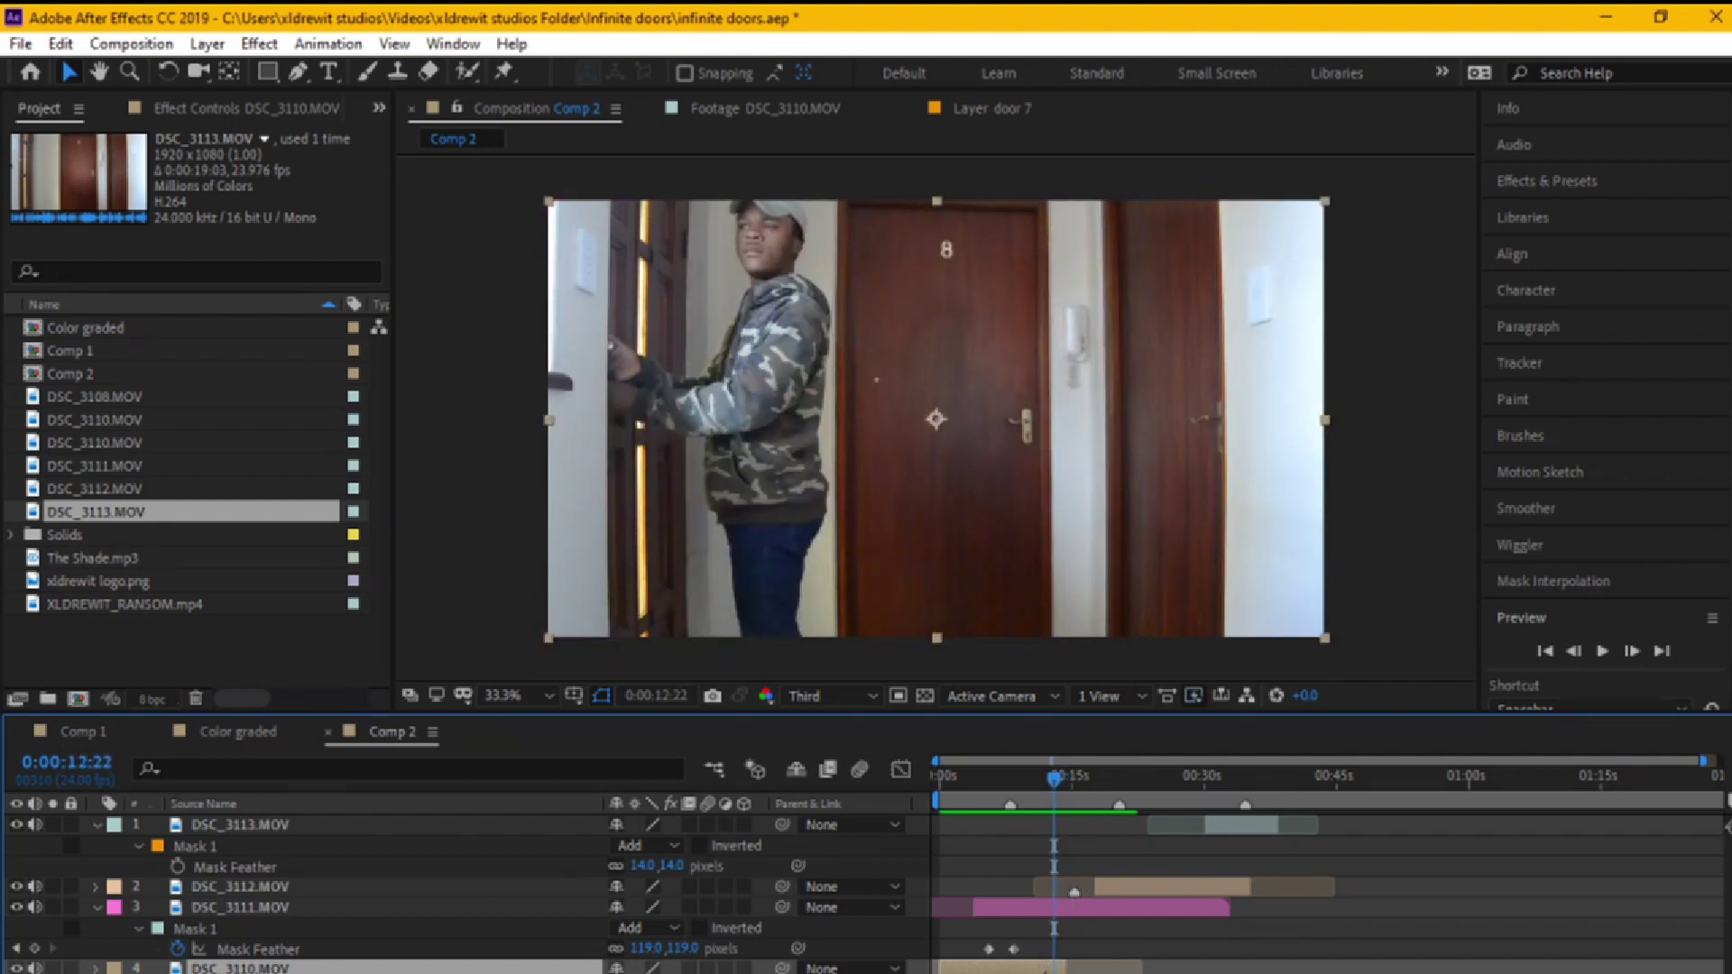
- Try trimming the start of DSC_3110.MOV forward to near the current time, undo the trim, and deselect the layer
left_click_drag(938, 968, 1046, 970)
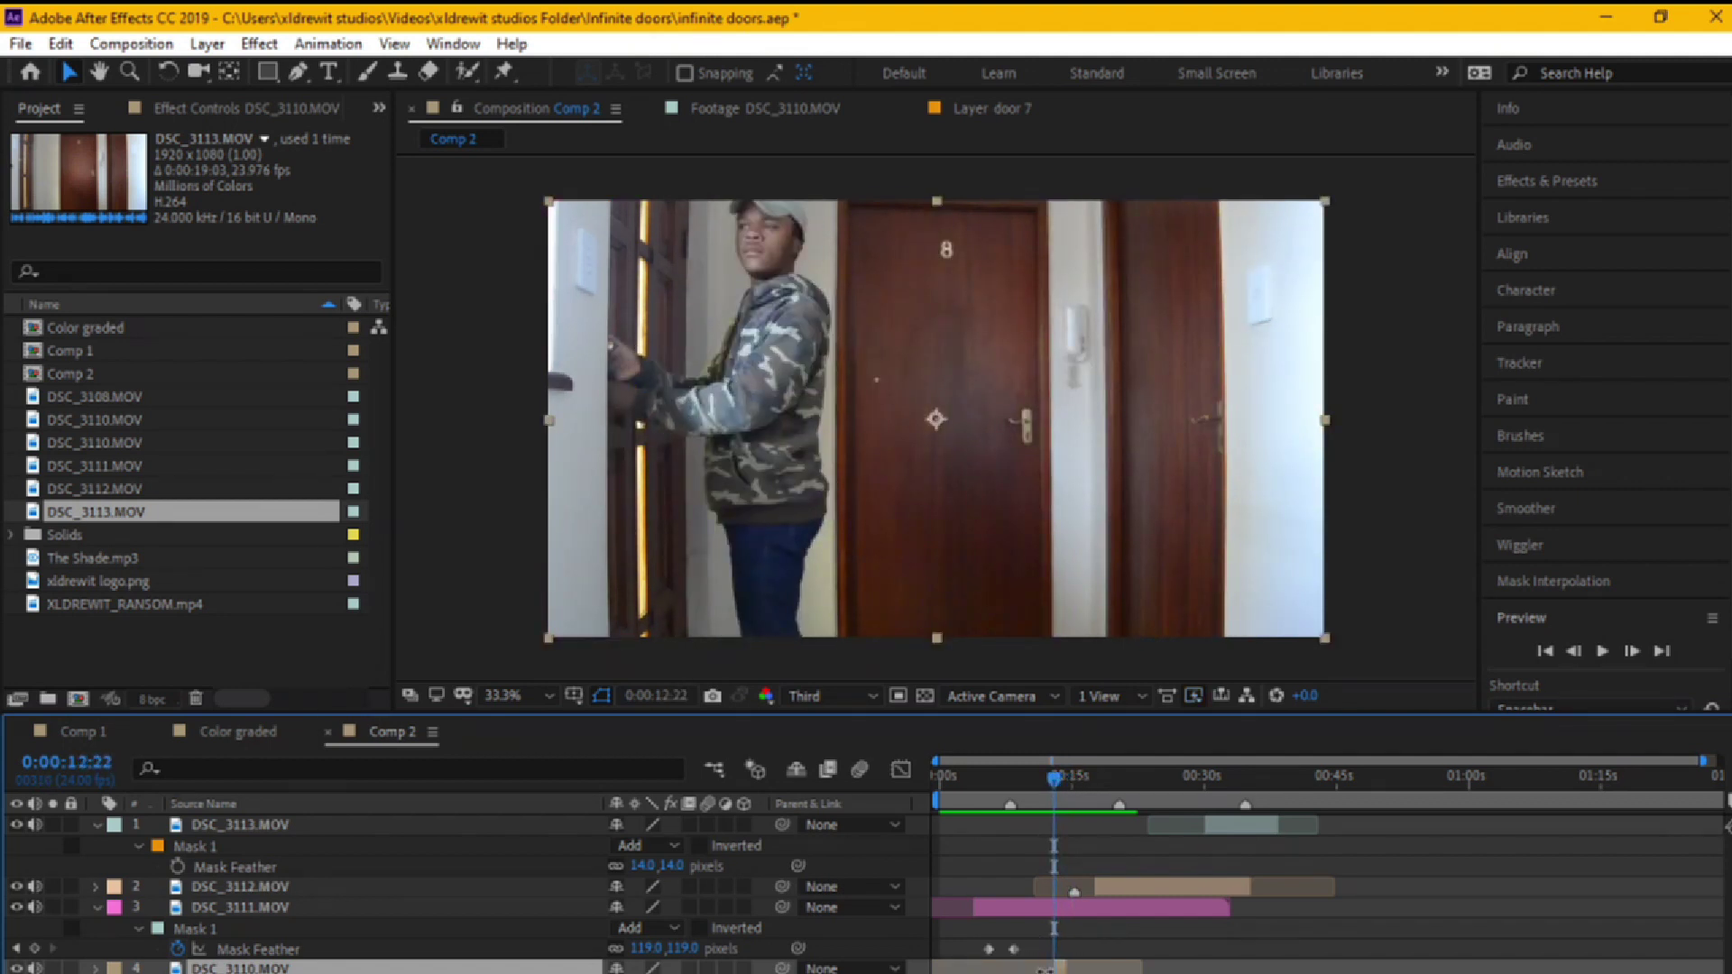
key("ctrl+z")
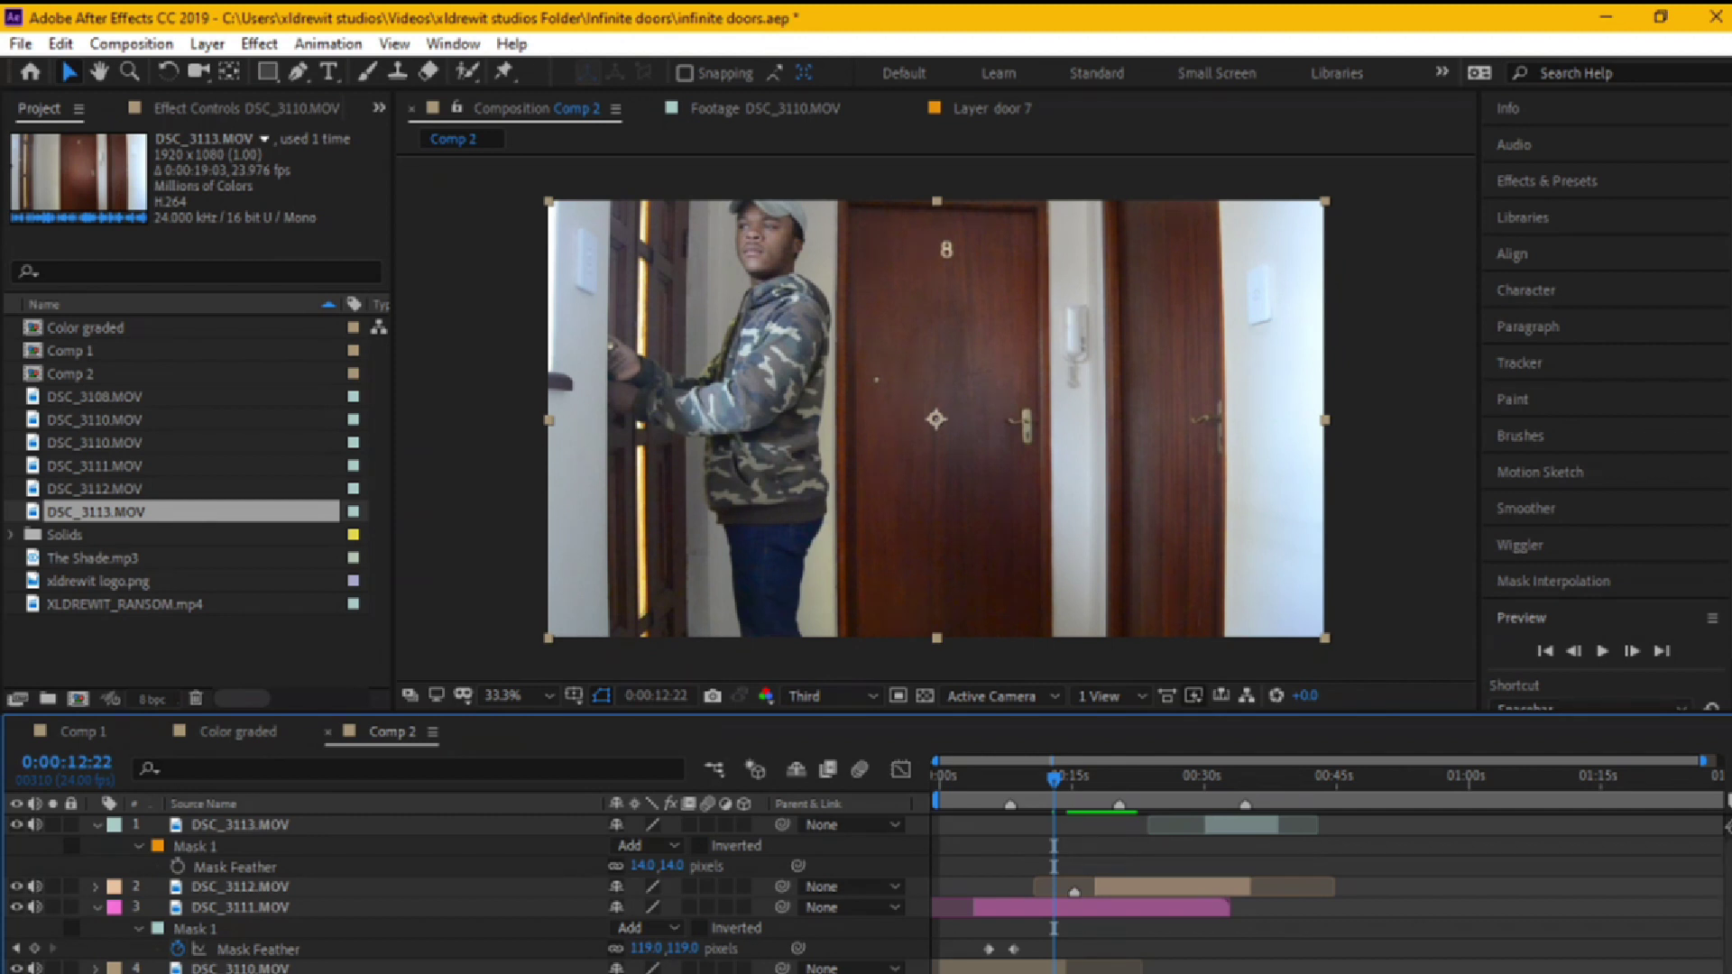
key("F2")
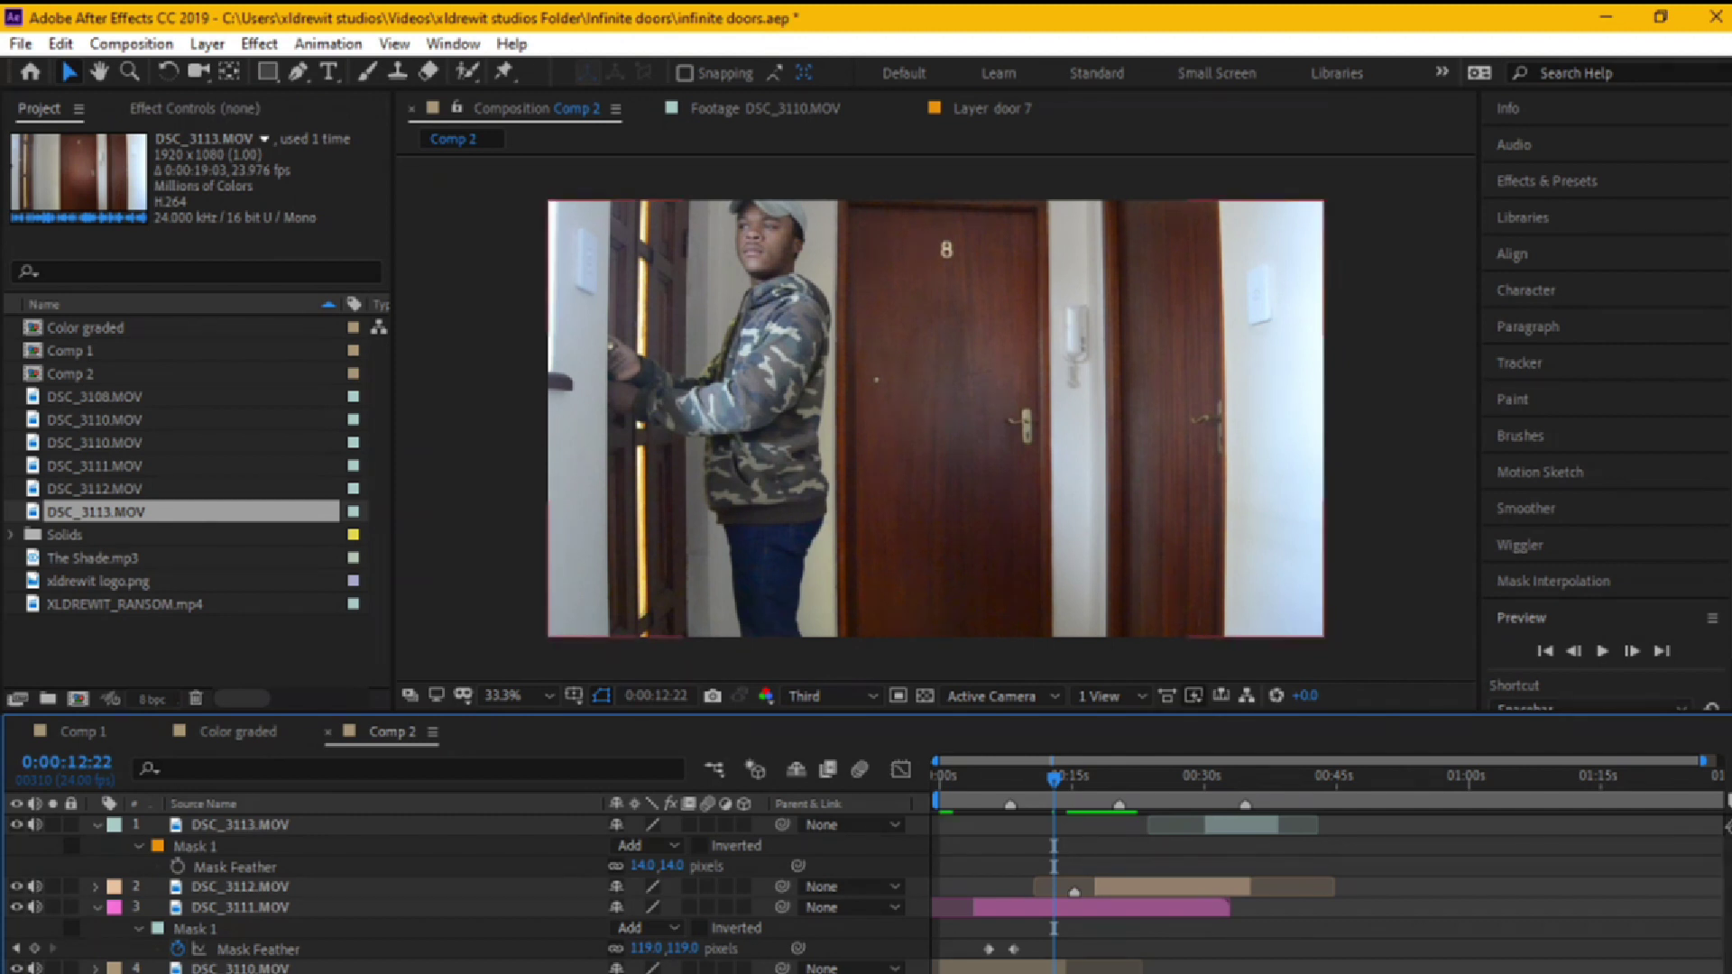
- Apply Freeze Frame to DSC_3110.MOV at 0:00:12:22
right_click(1055, 312)
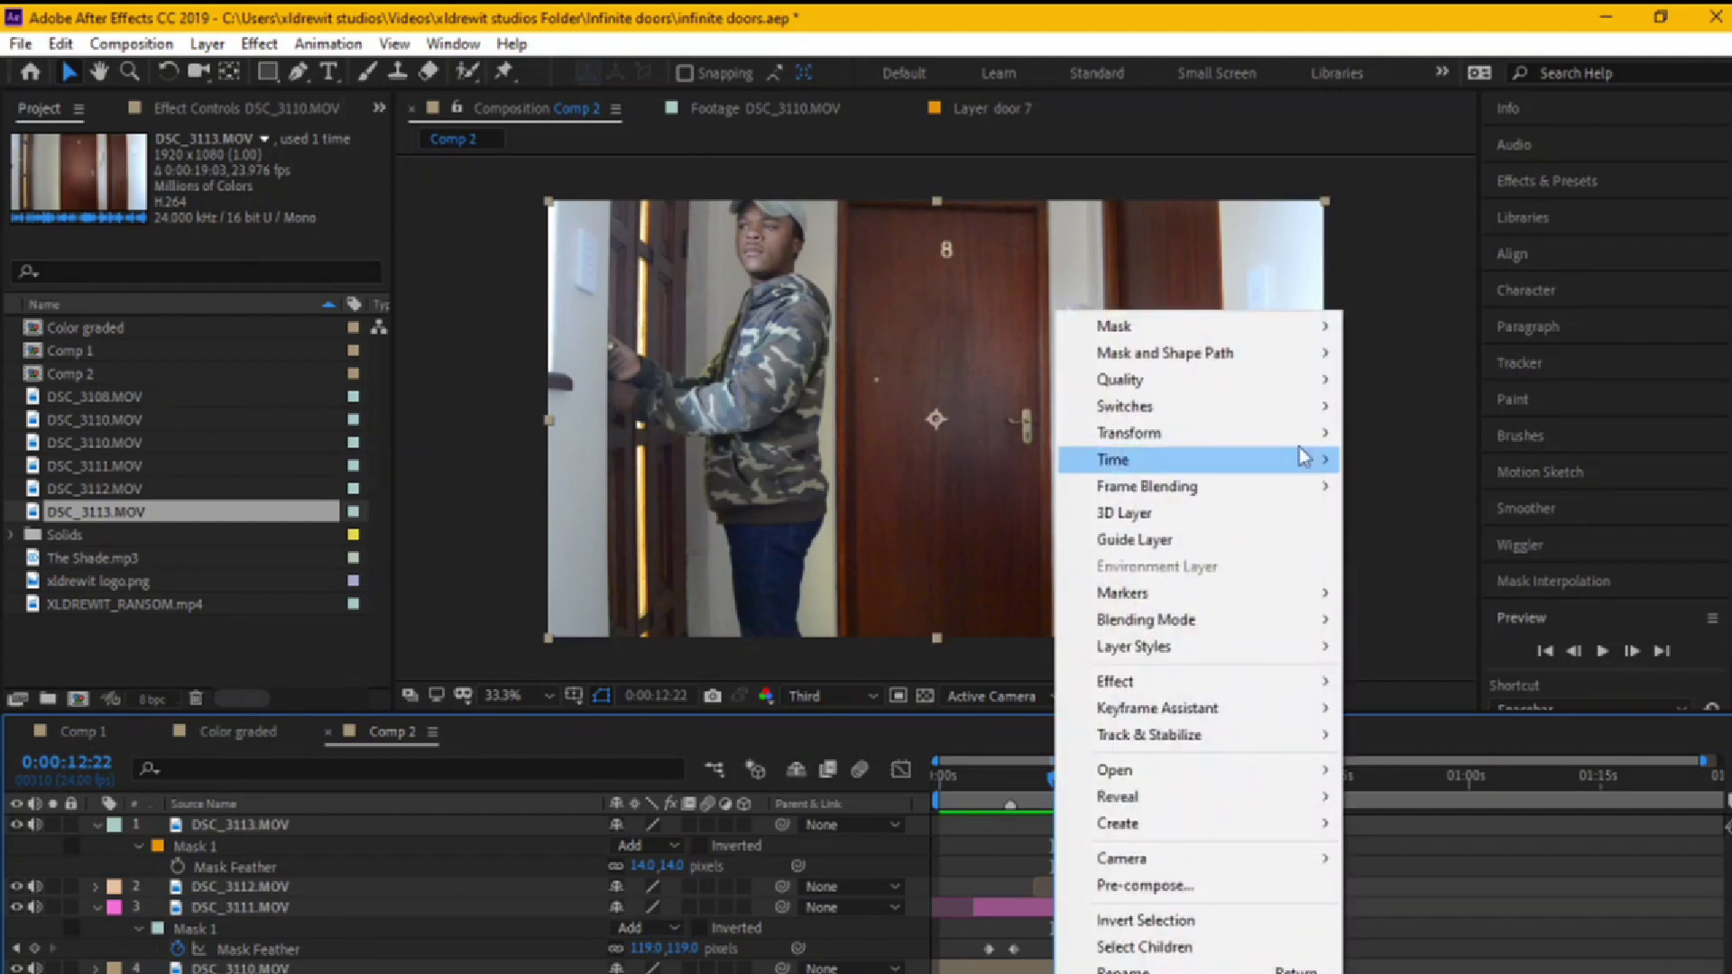
mouse_move(1223, 451)
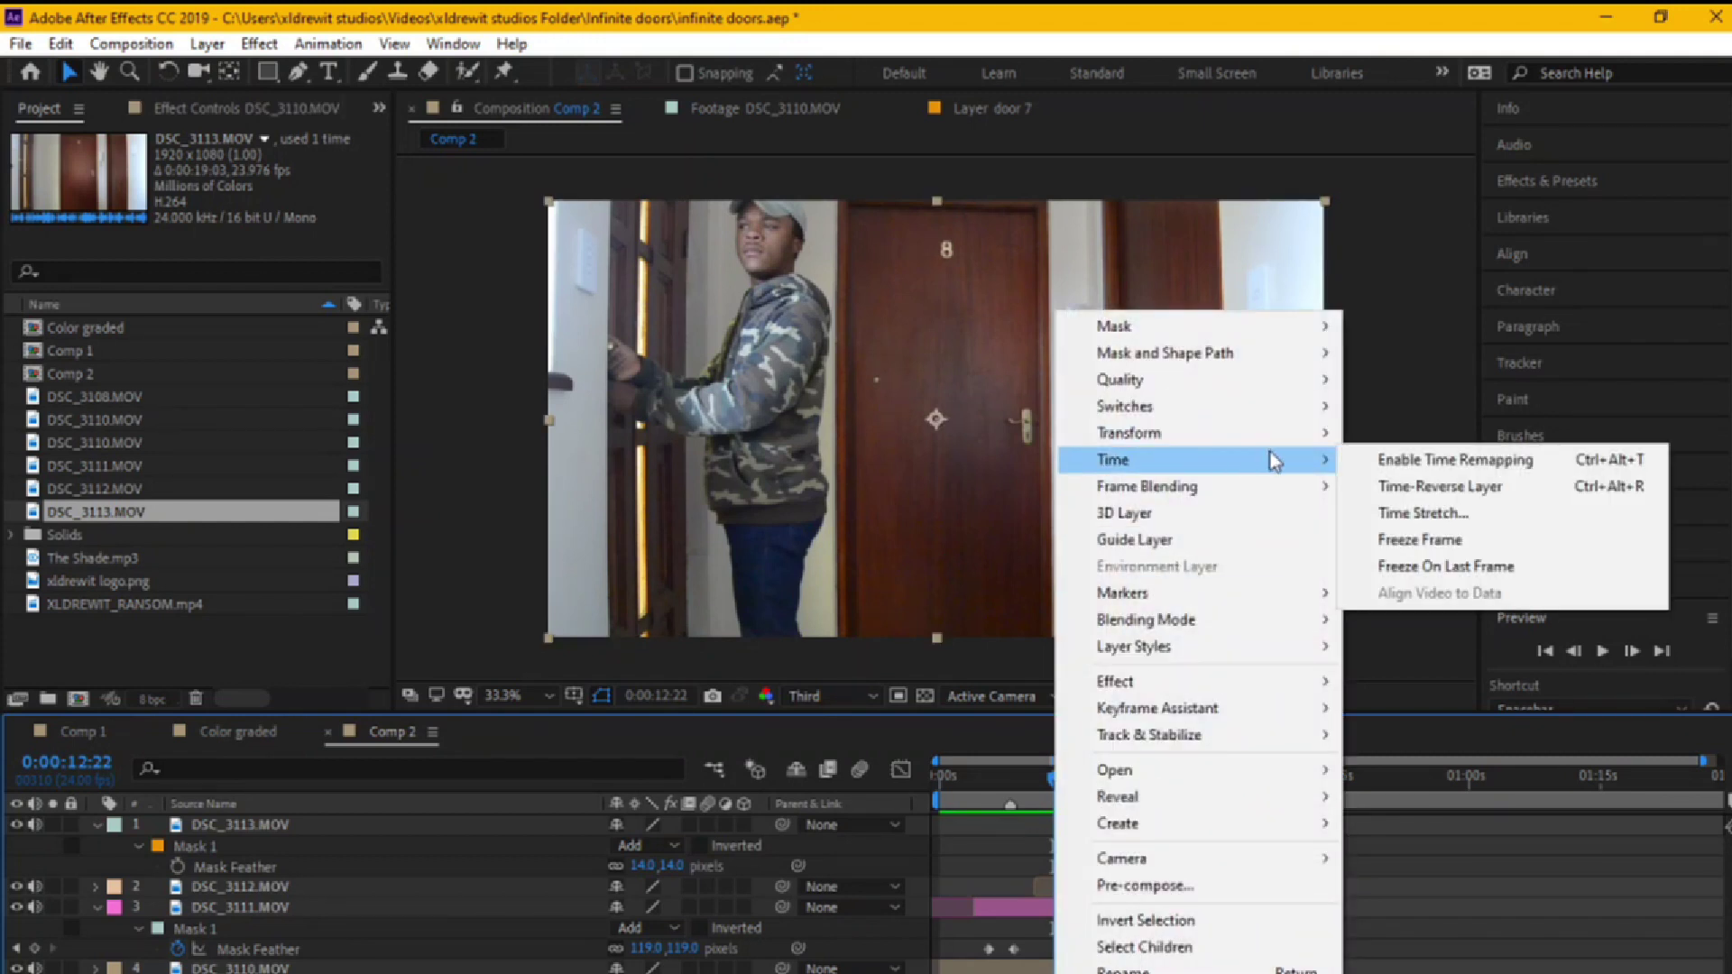
left_click(1425, 540)
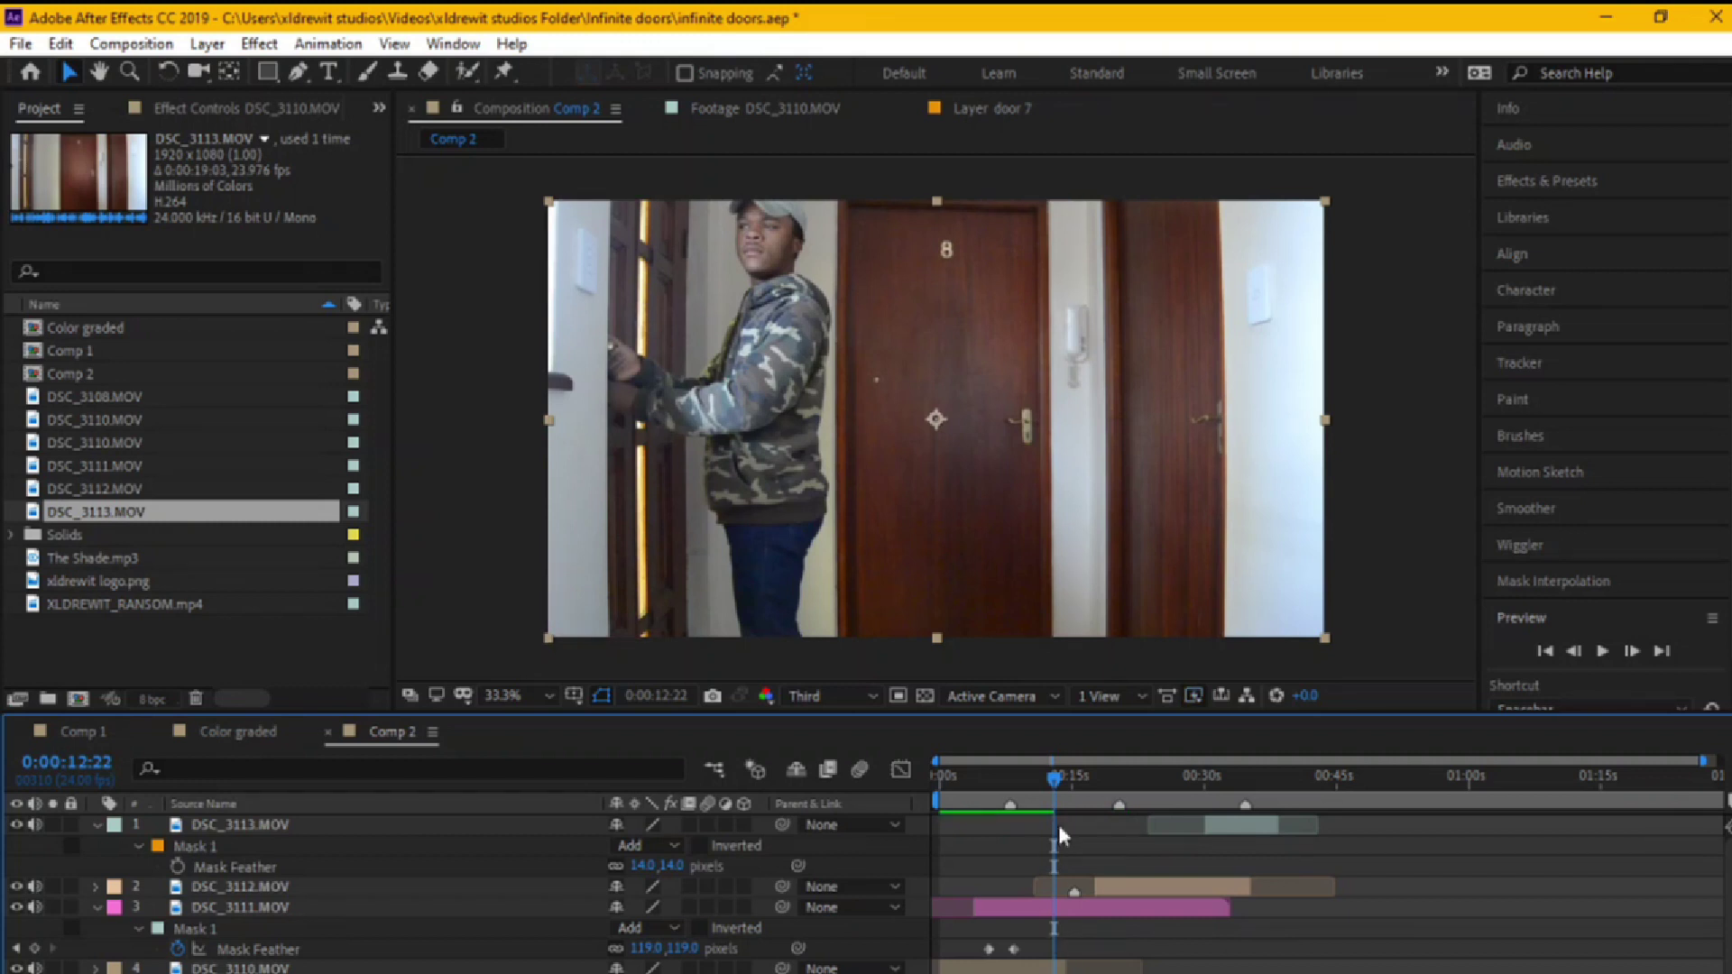
- Review Comp 2 from 0:00:15:00 to 0:00:20:05, checking how the actor moves from the center door to the right one
mouse_move(1055, 778)
left_mouse_down()
mouse_move(1120, 781)
mouse_move(993, 782)
mouse_move(1086, 784)
mouse_move(1072, 781)
left_mouse_up()
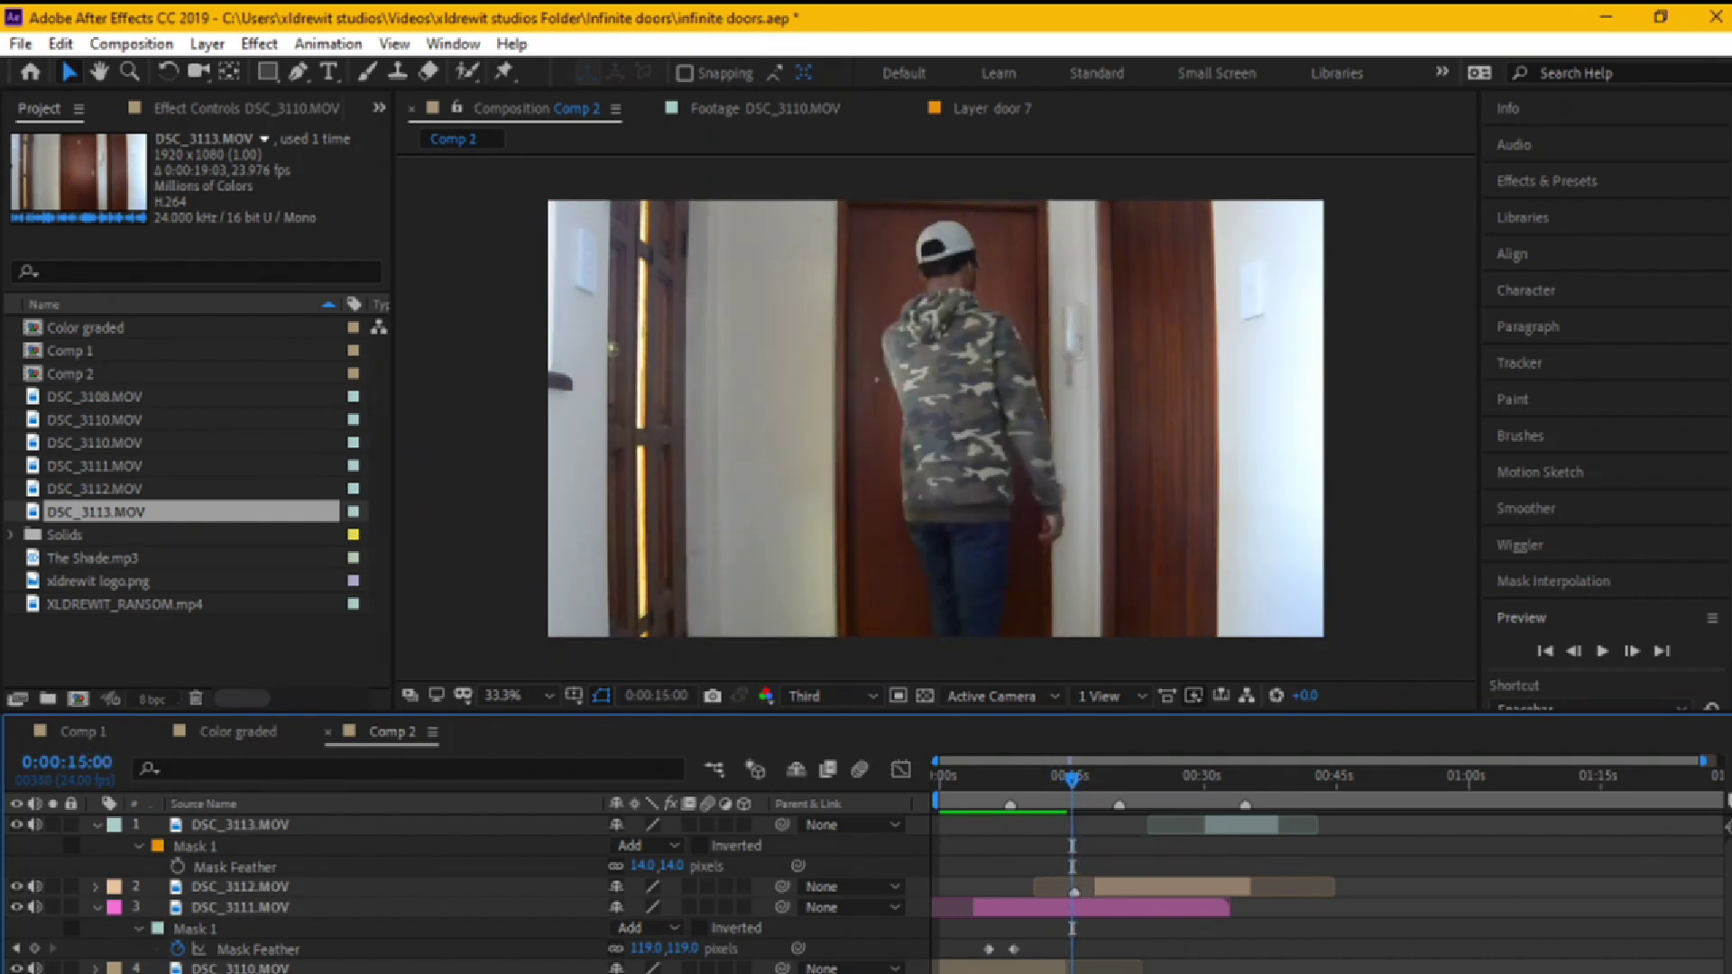
key("space")
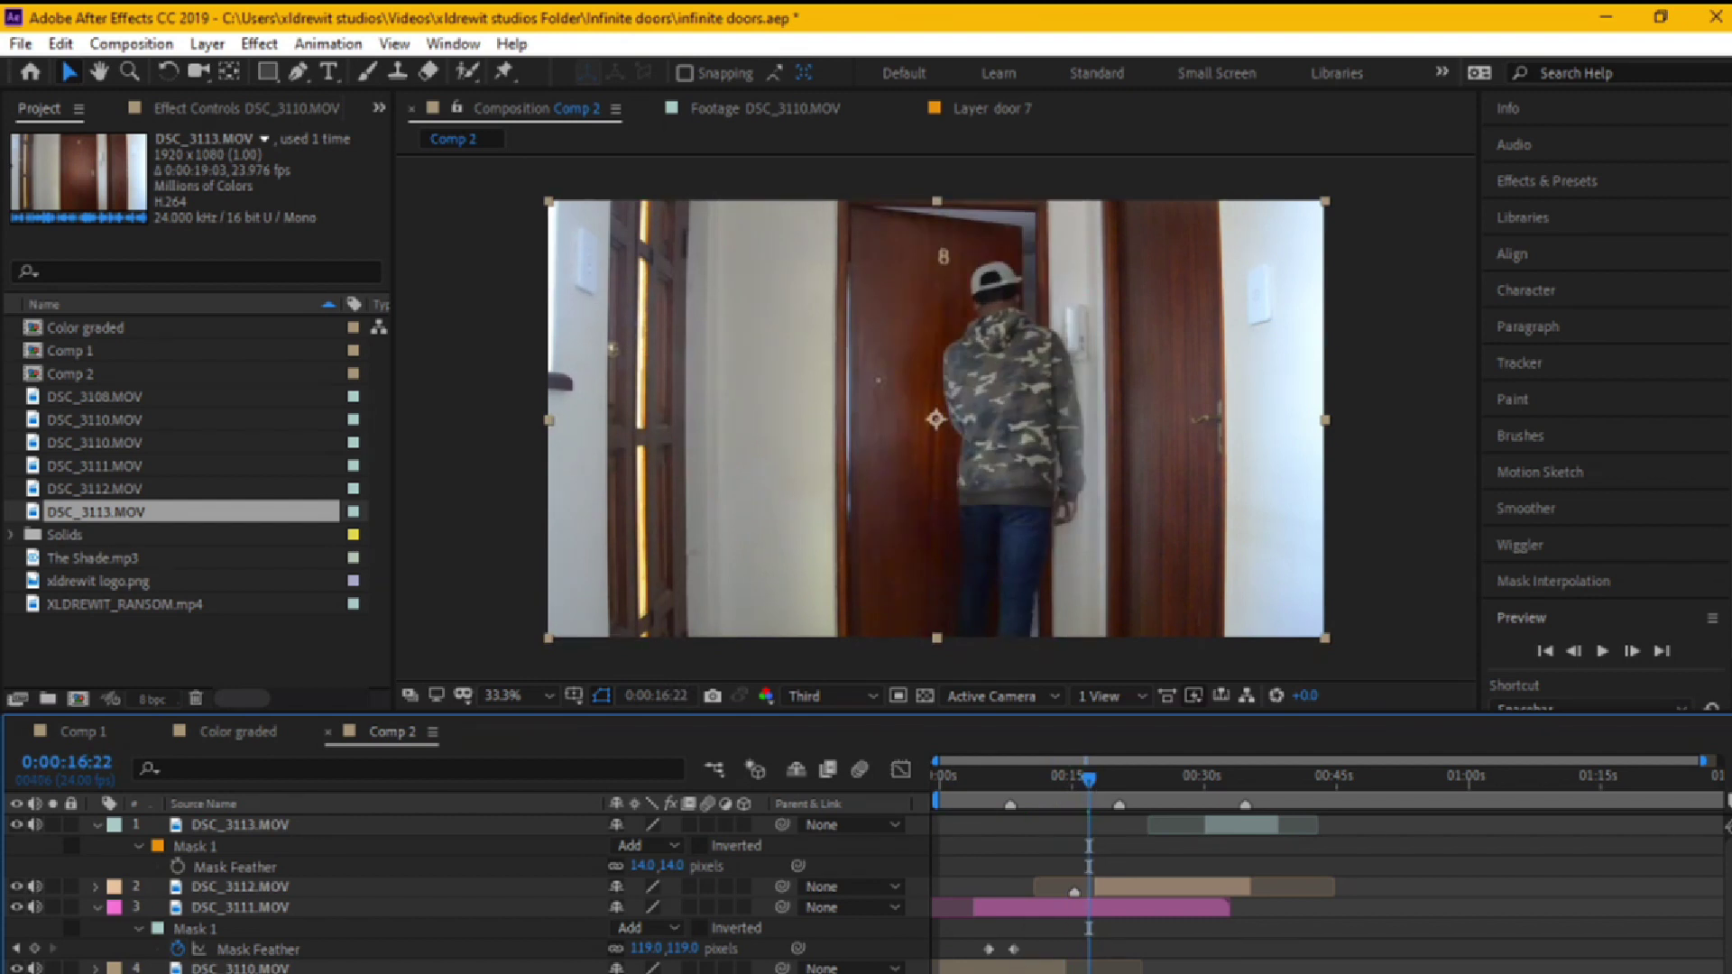
left_click_drag(1073, 781, 1115, 798)
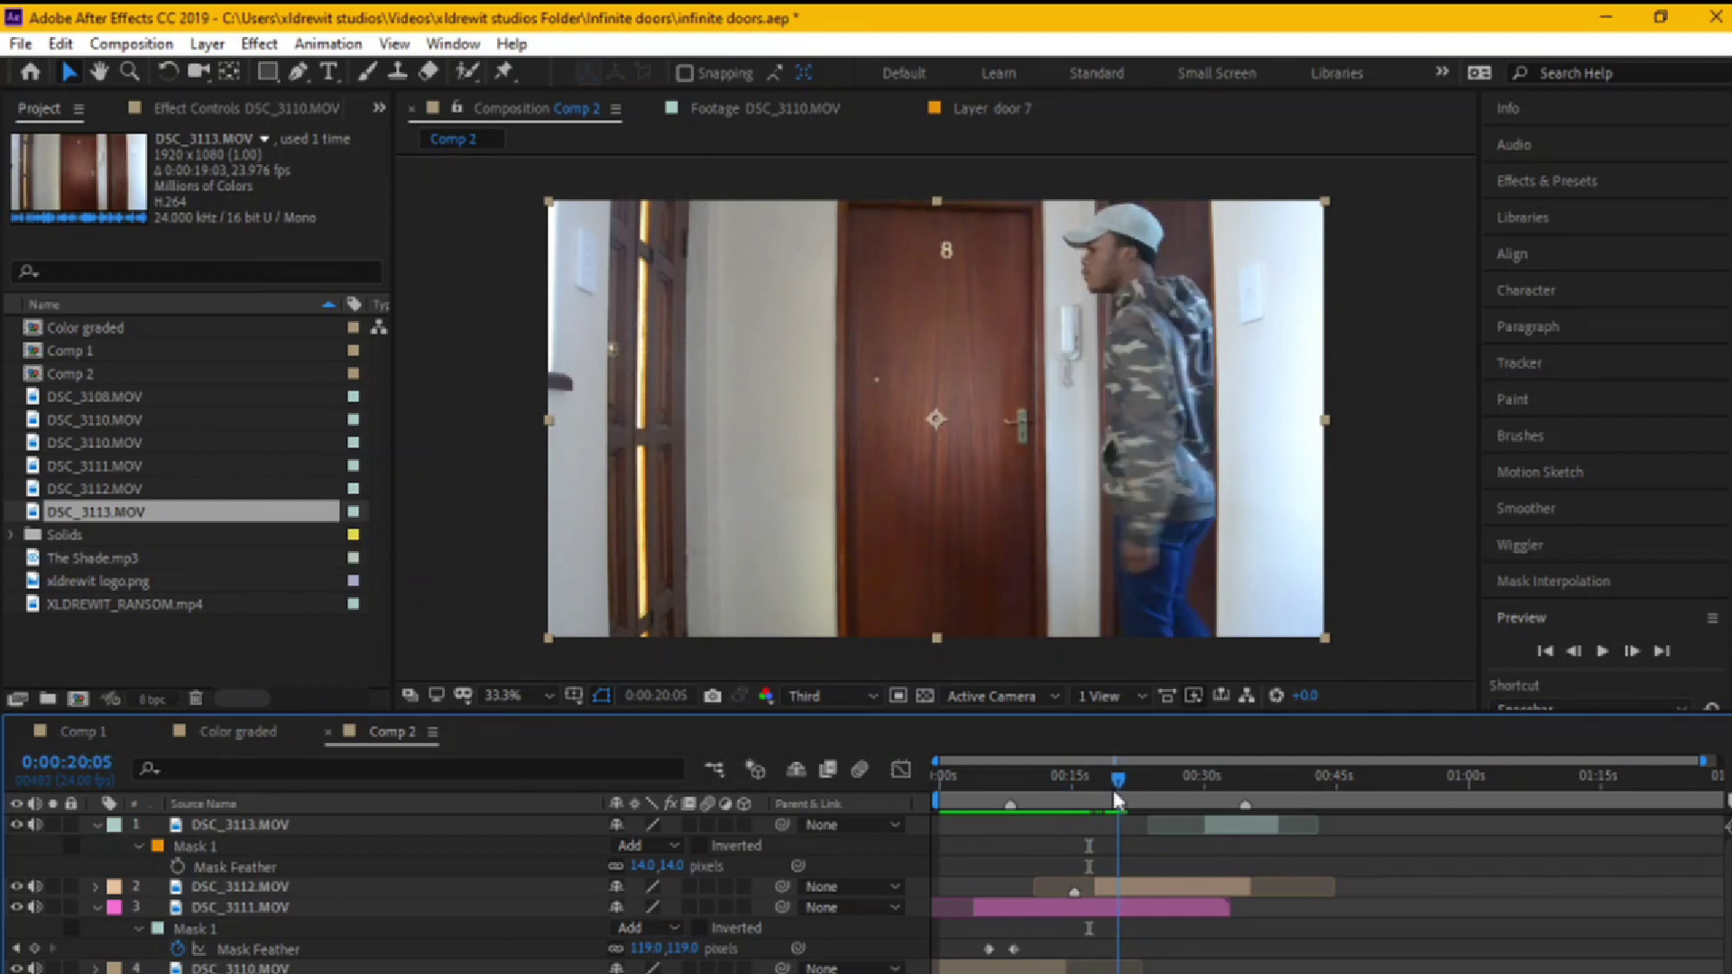
left_click(1129, 384)
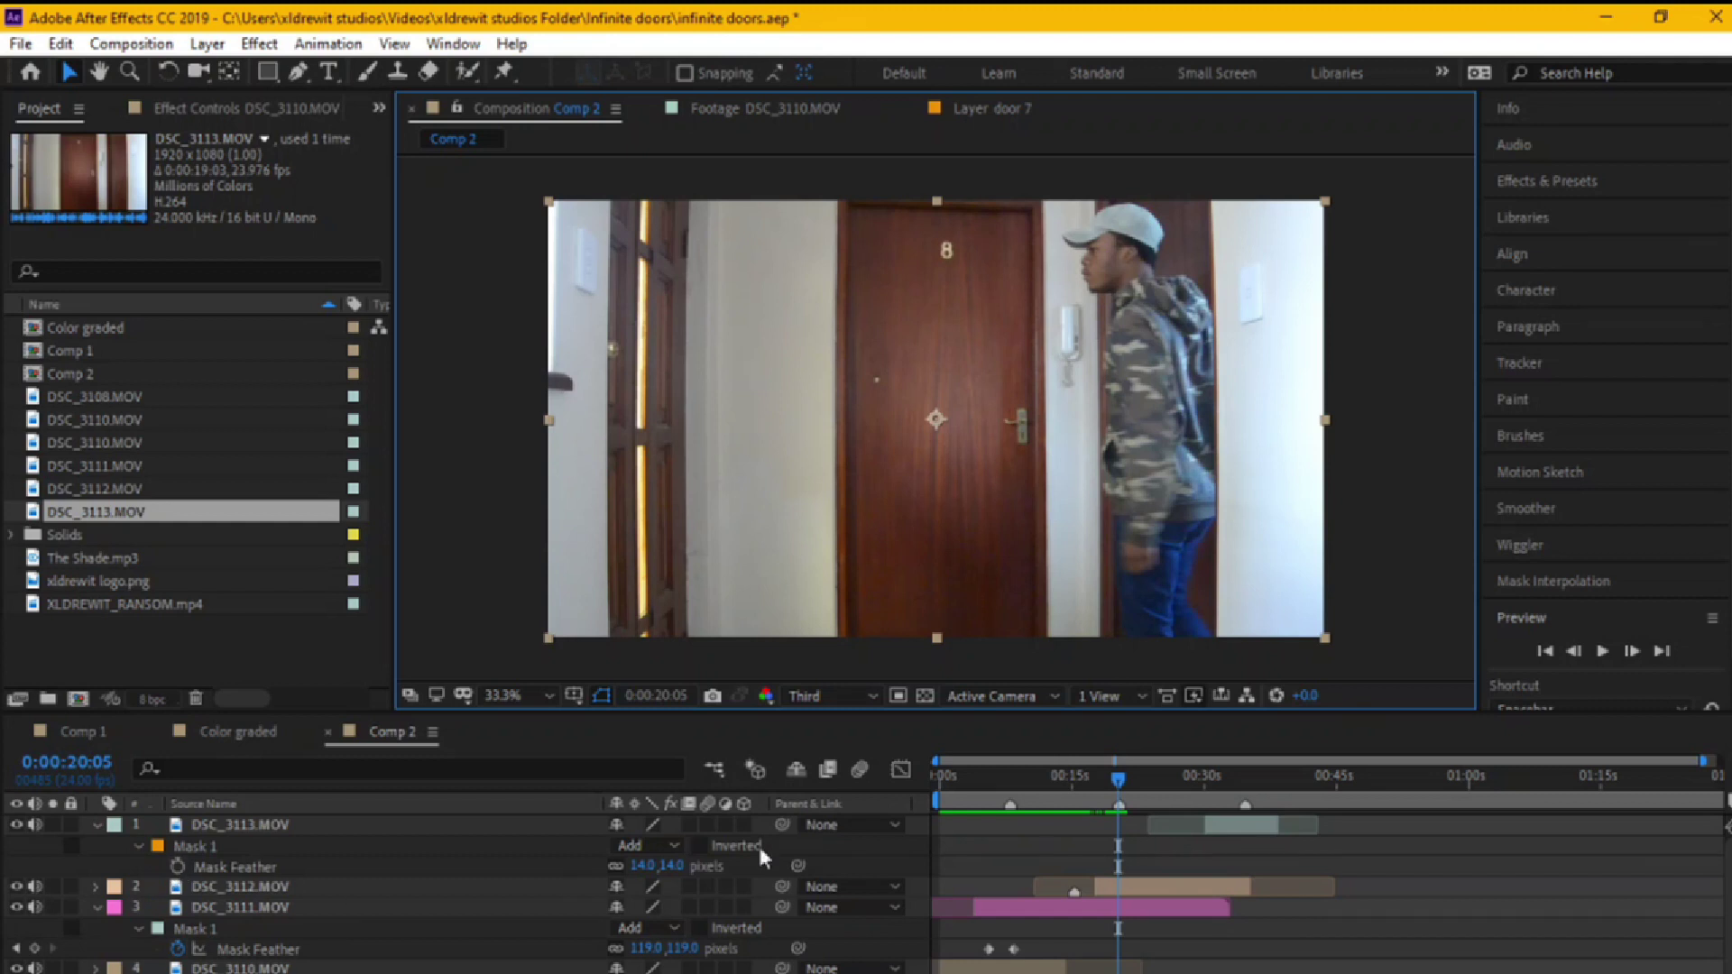
- Add an 11-pixel Mask Feather keyframe to DSC_3112.MOV and move it back to about 0:00:18
left_click(1058, 905)
left_click(1133, 888)
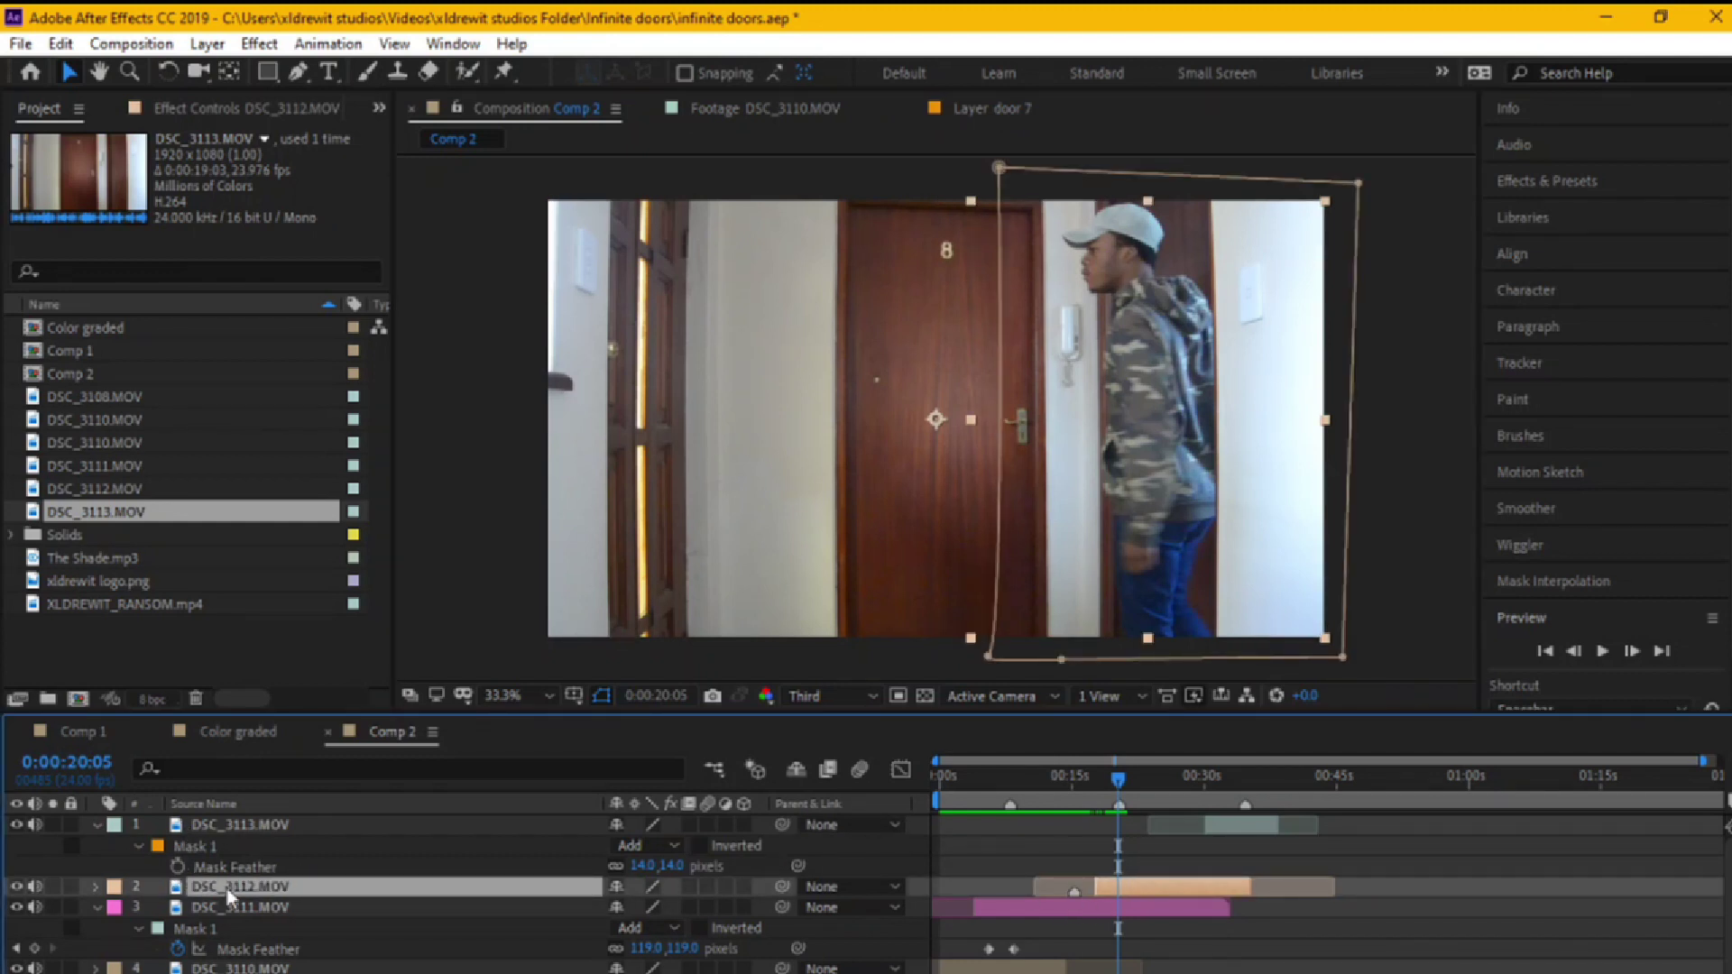
key("f")
left_click(177, 928)
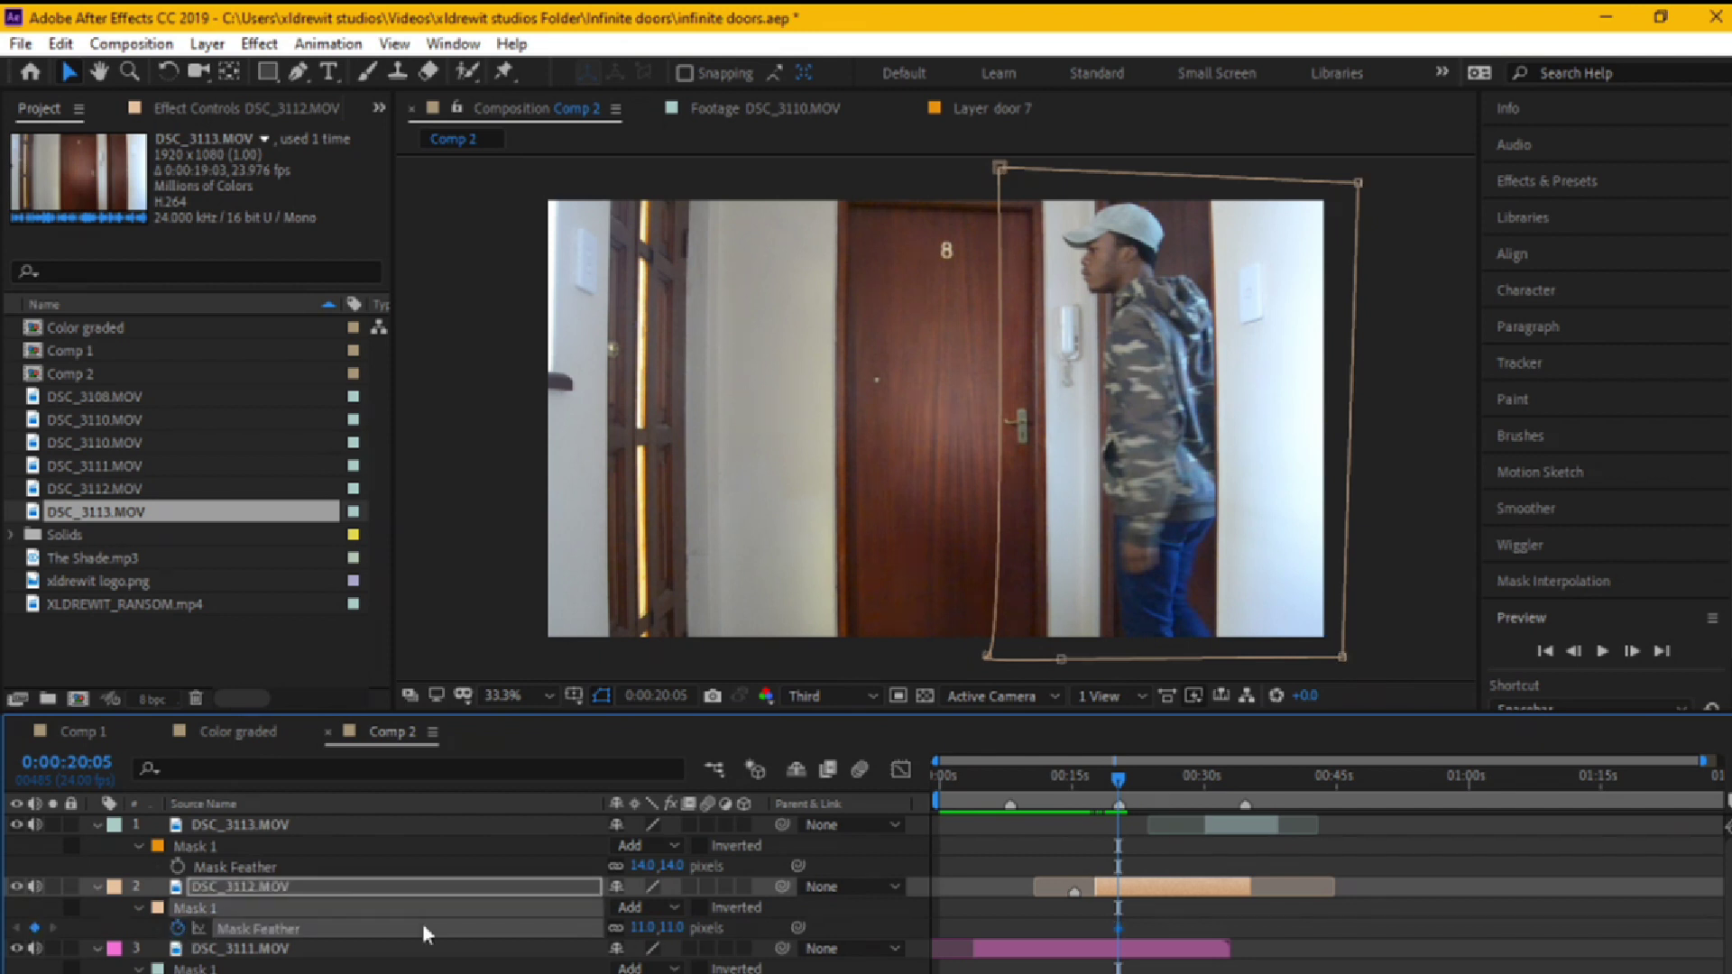
left_click_drag(1116, 928, 1098, 927)
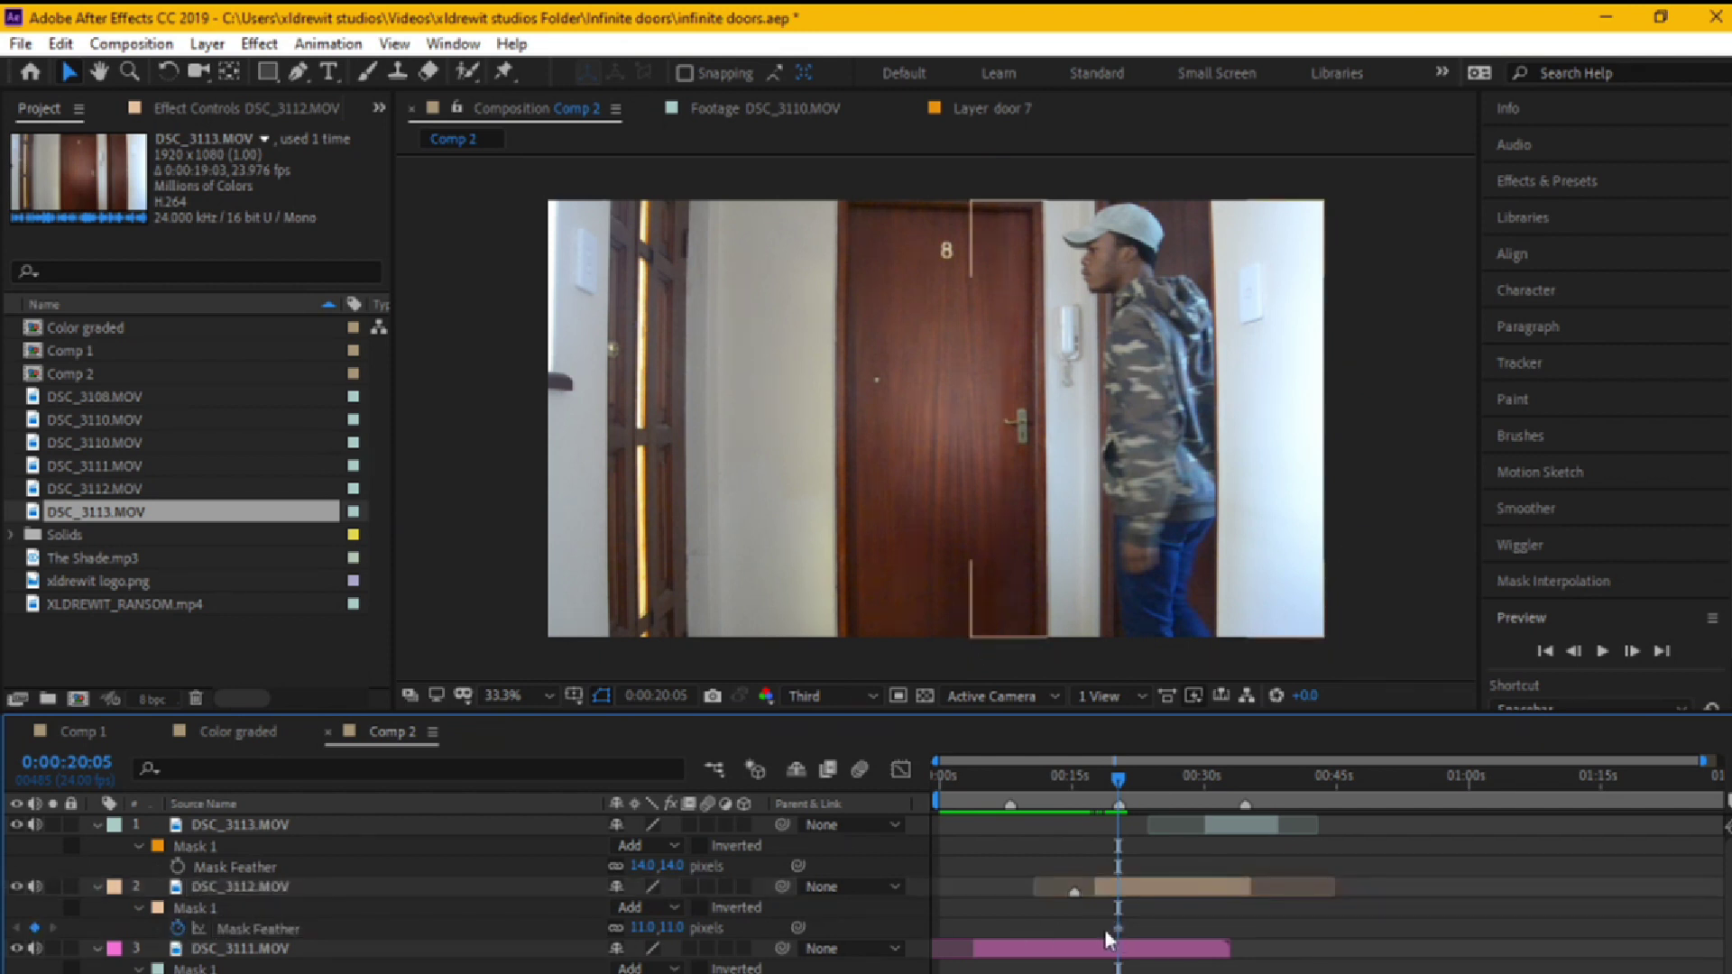
- Set DSC_3112.MOV's mask feather to 101 pixels at 0:00:20:02 and deselect the layer
left_click_drag(1119, 801, 1119, 800)
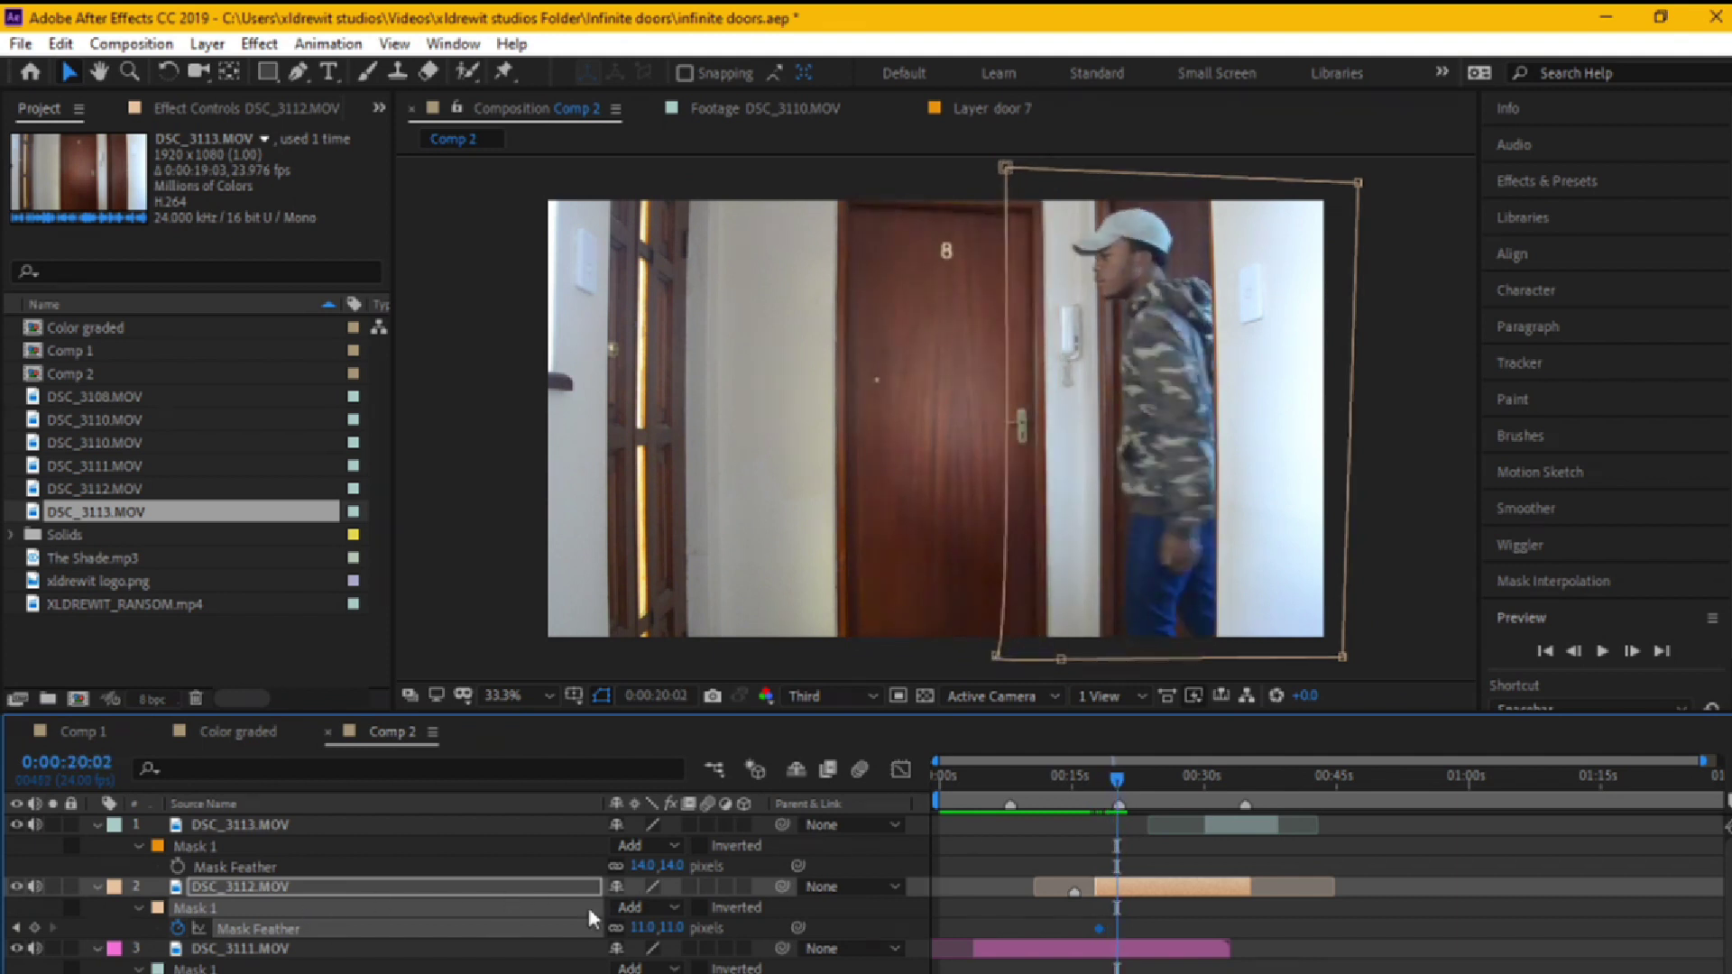
left_click_drag(678, 929, 776, 921)
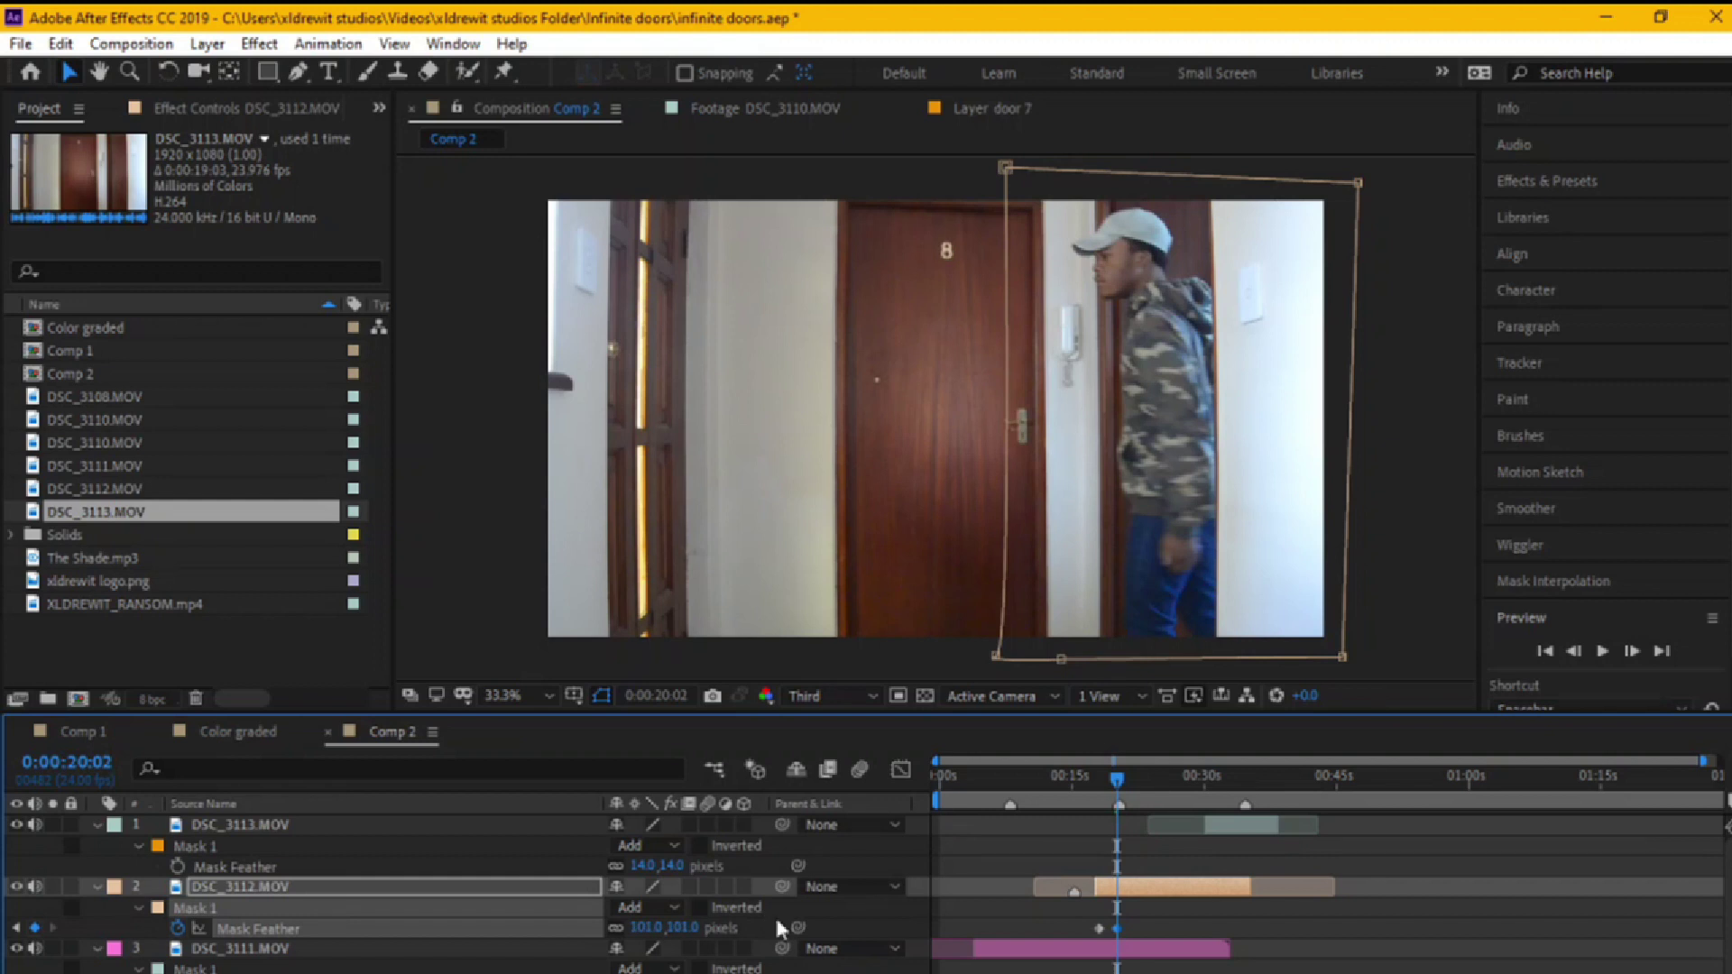
left_click(1161, 902)
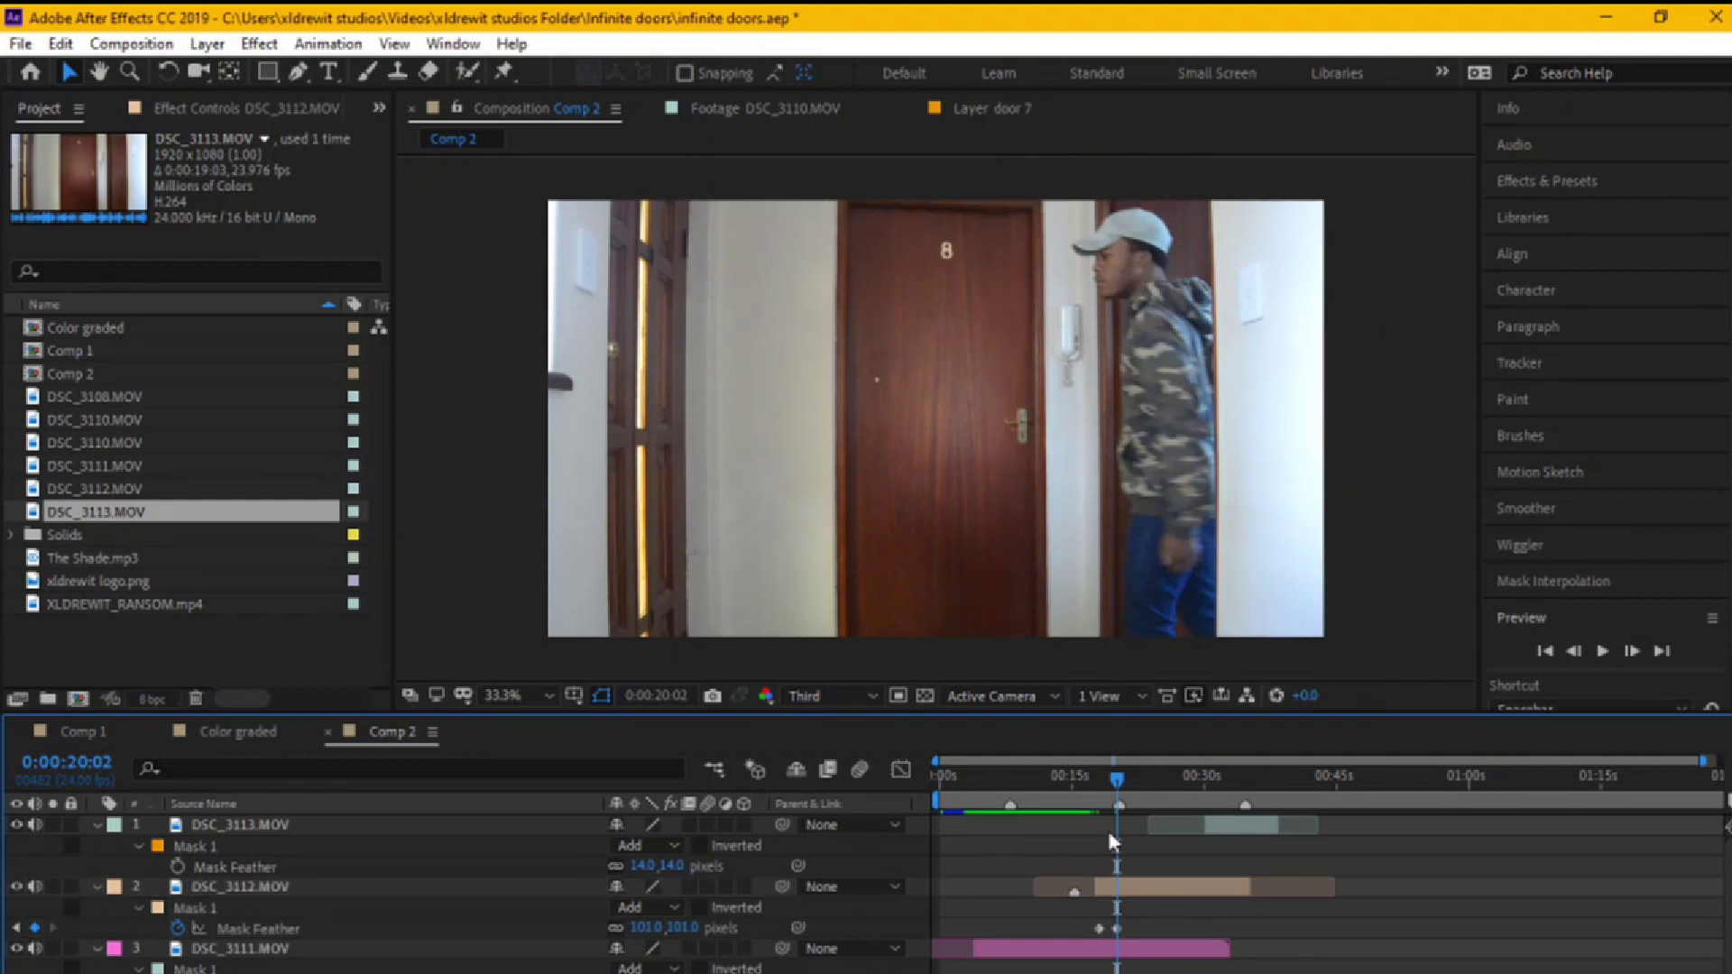
- Examine the remaining door transitions up to about 0:00:33:20 and play Comp 2 from the start
mouse_move(1112, 783)
left_mouse_down()
mouse_move(1095, 790)
mouse_move(1131, 797)
left_mouse_up()
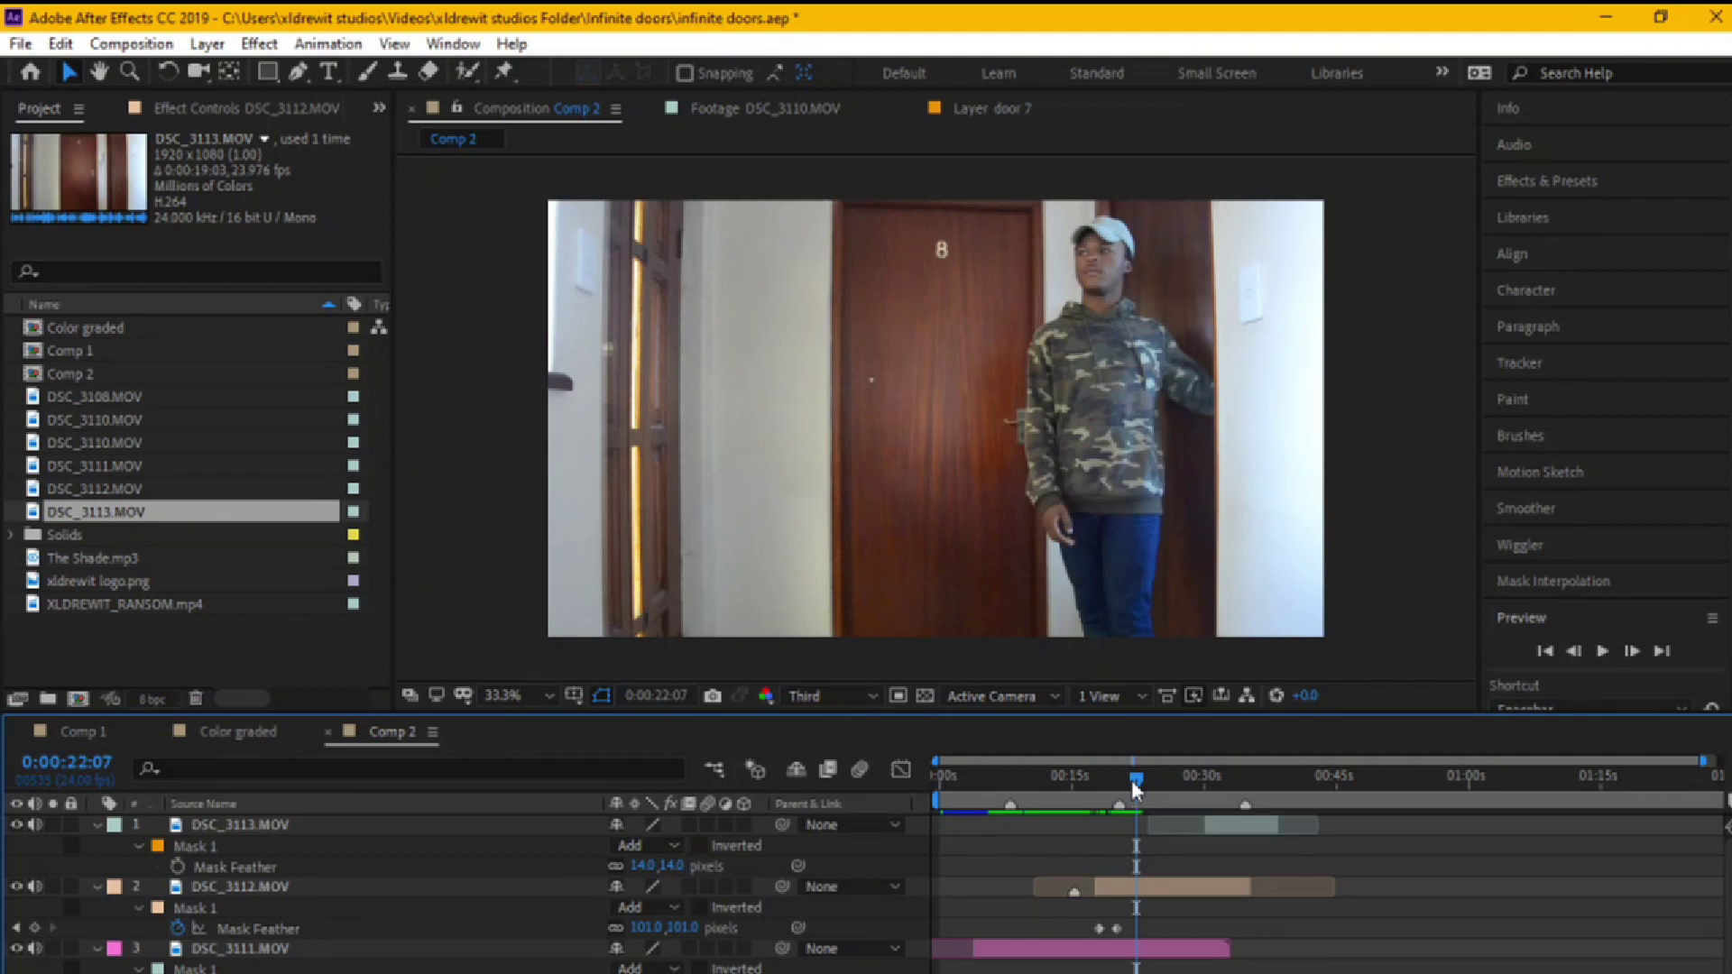
left_click_drag(1133, 788, 1243, 810)
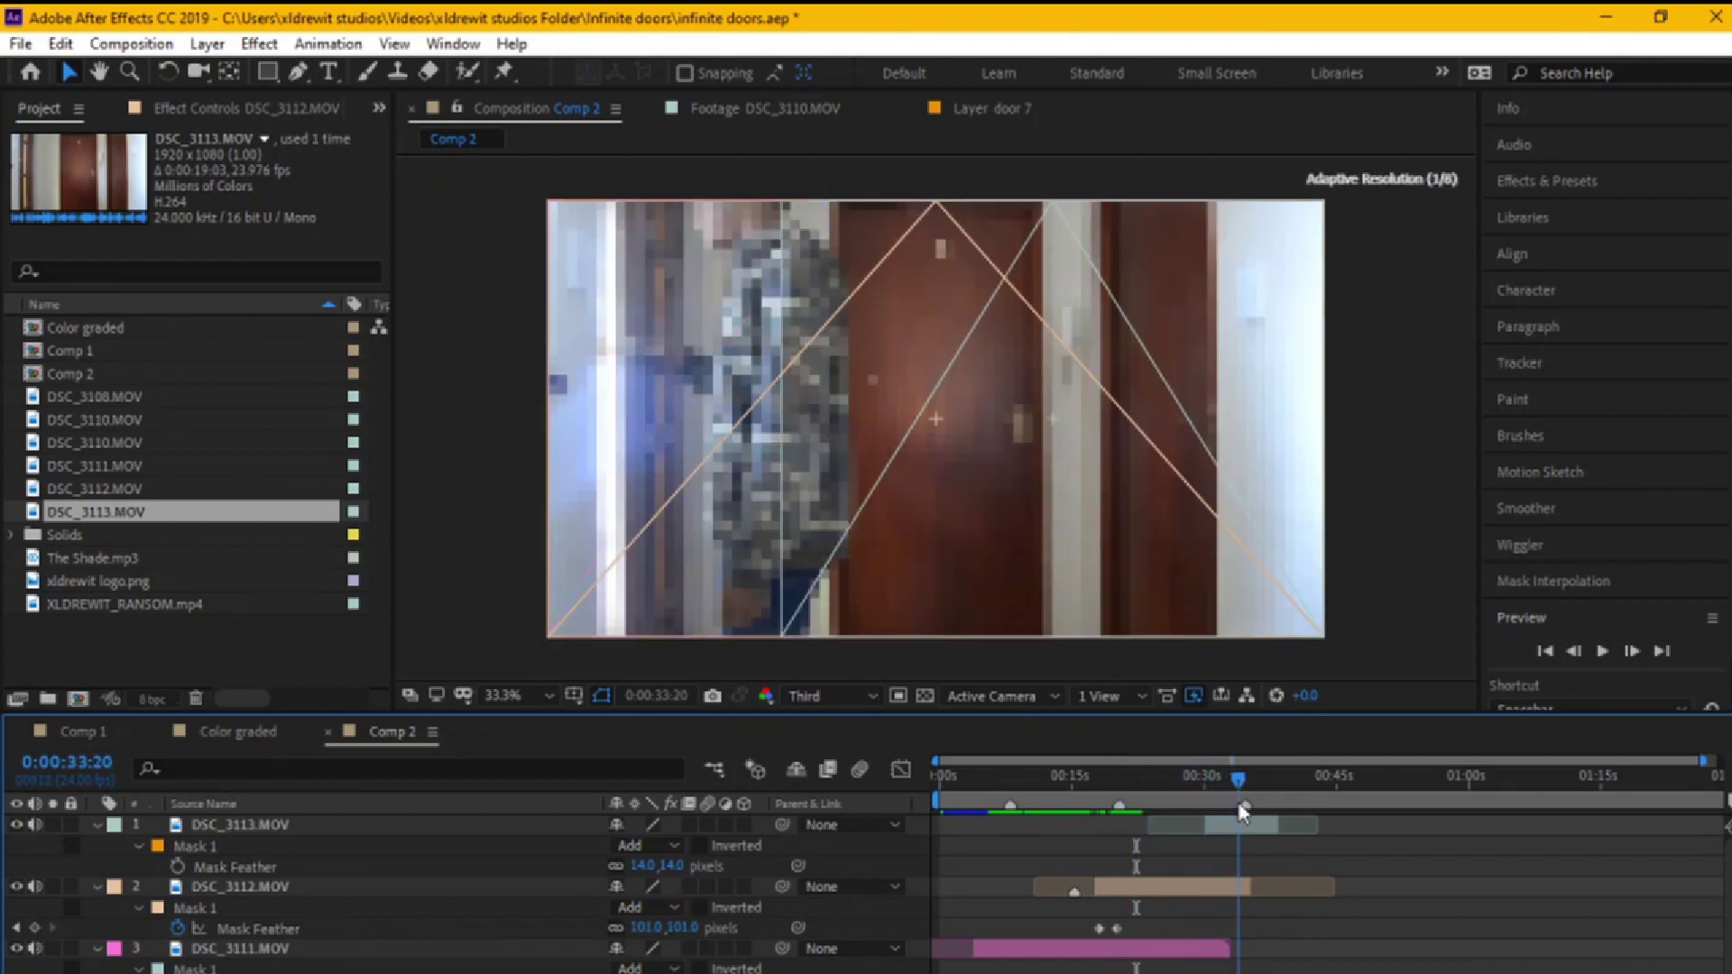
left_click(1544, 650)
left_click(1611, 651)
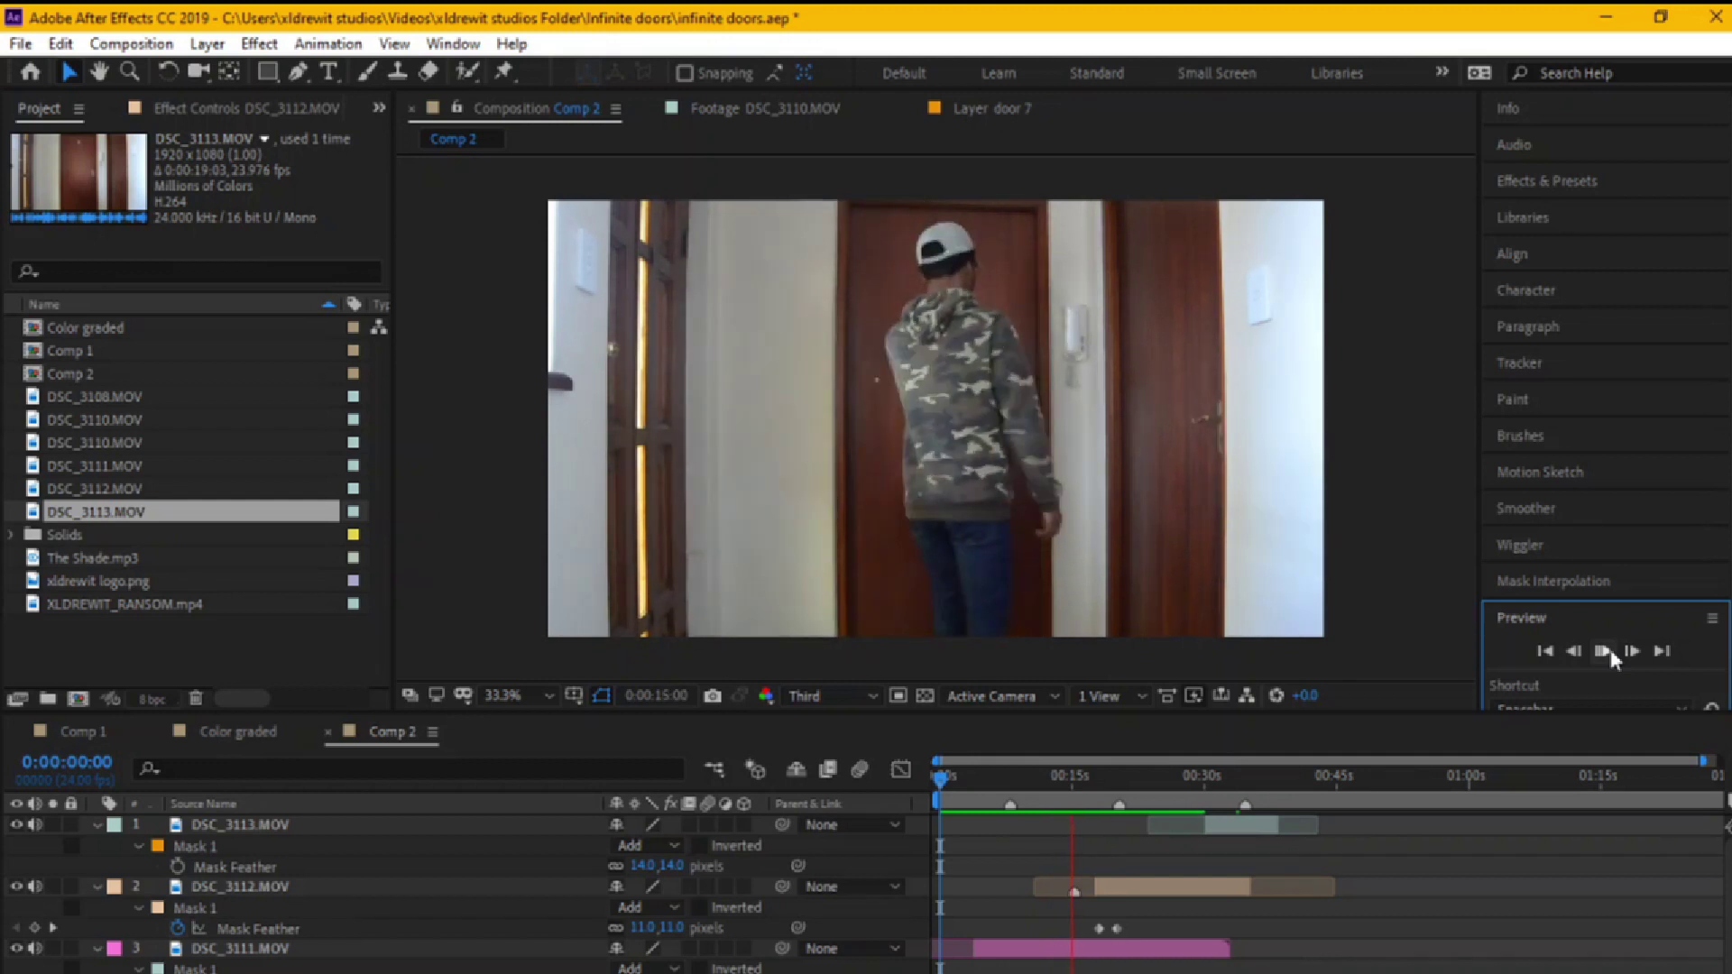
left_click(1603, 651)
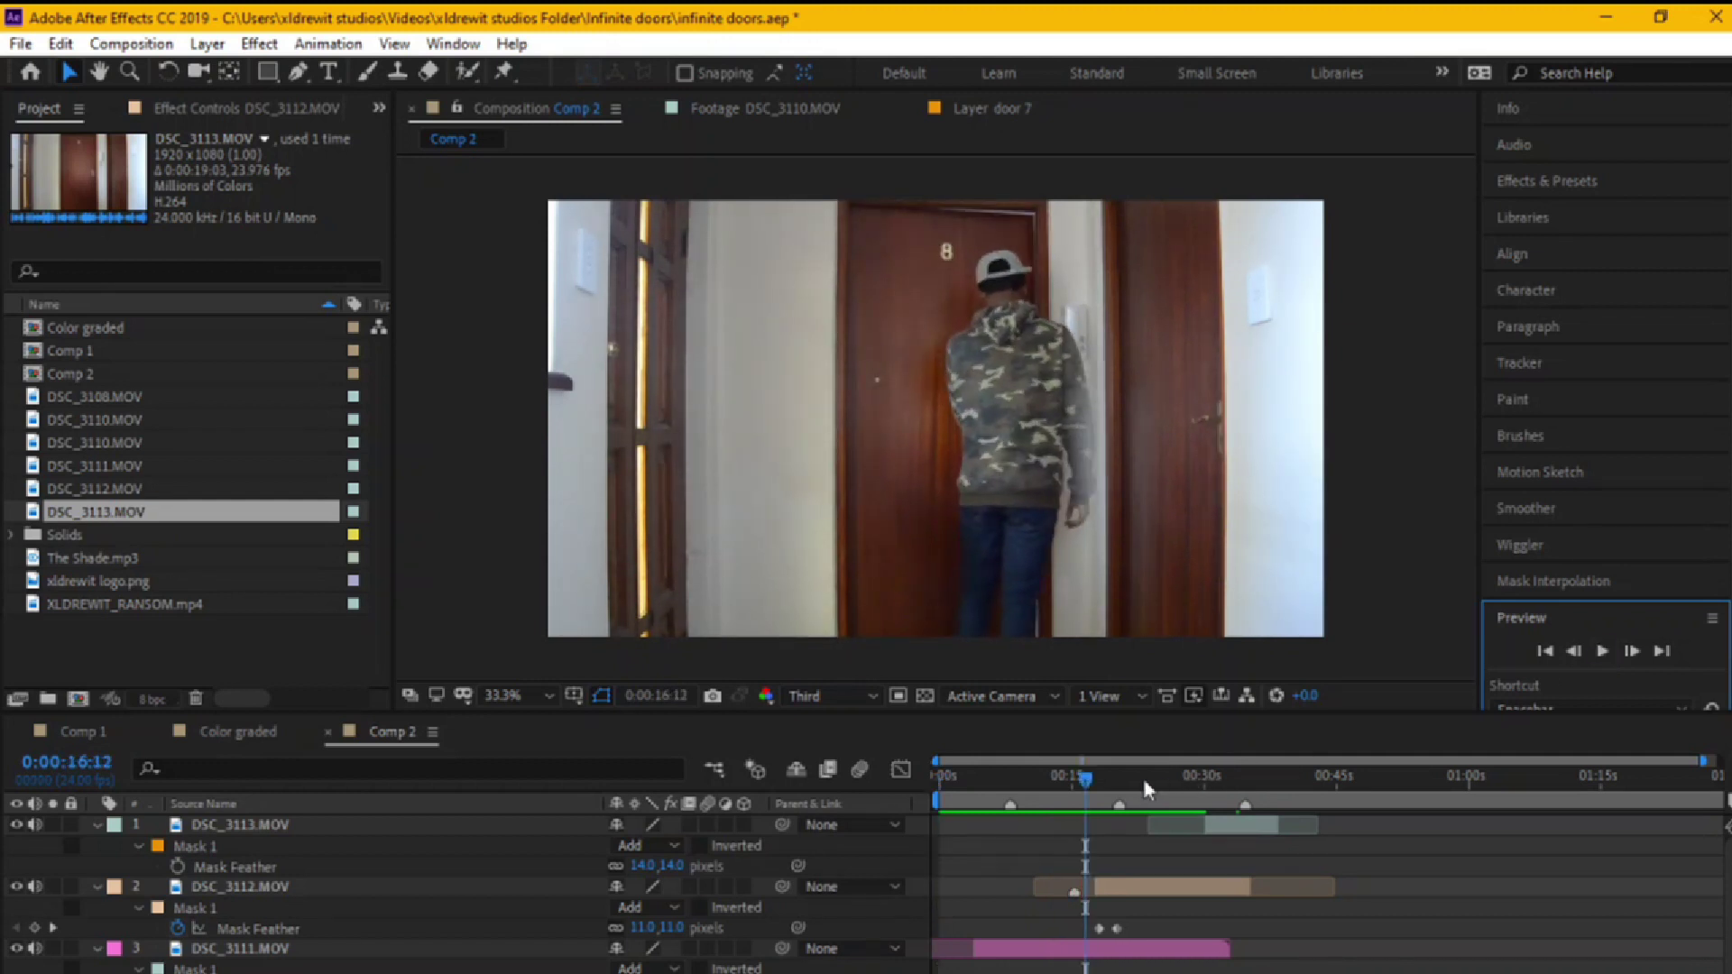
- Inspect the center door scene around 0:00:17:18 and replay Comp 2 from the start
left_click(1071, 781)
left_click_drag(1069, 781, 1099, 783)
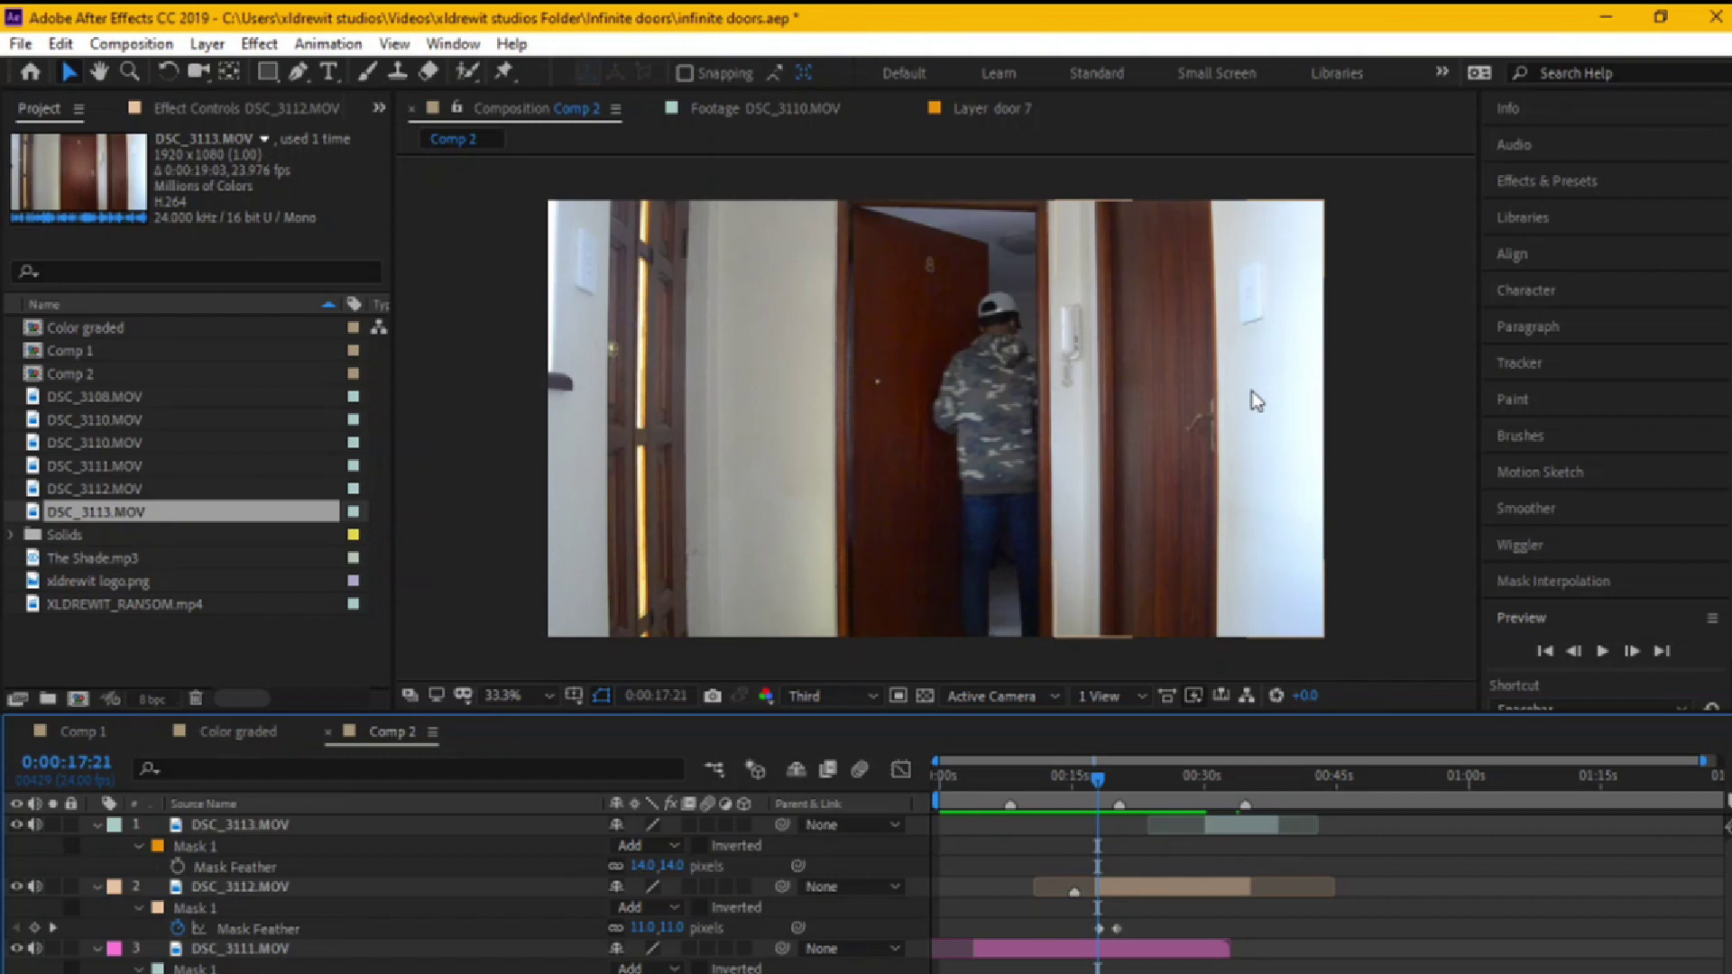
left_click_drag(1090, 777, 1093, 757)
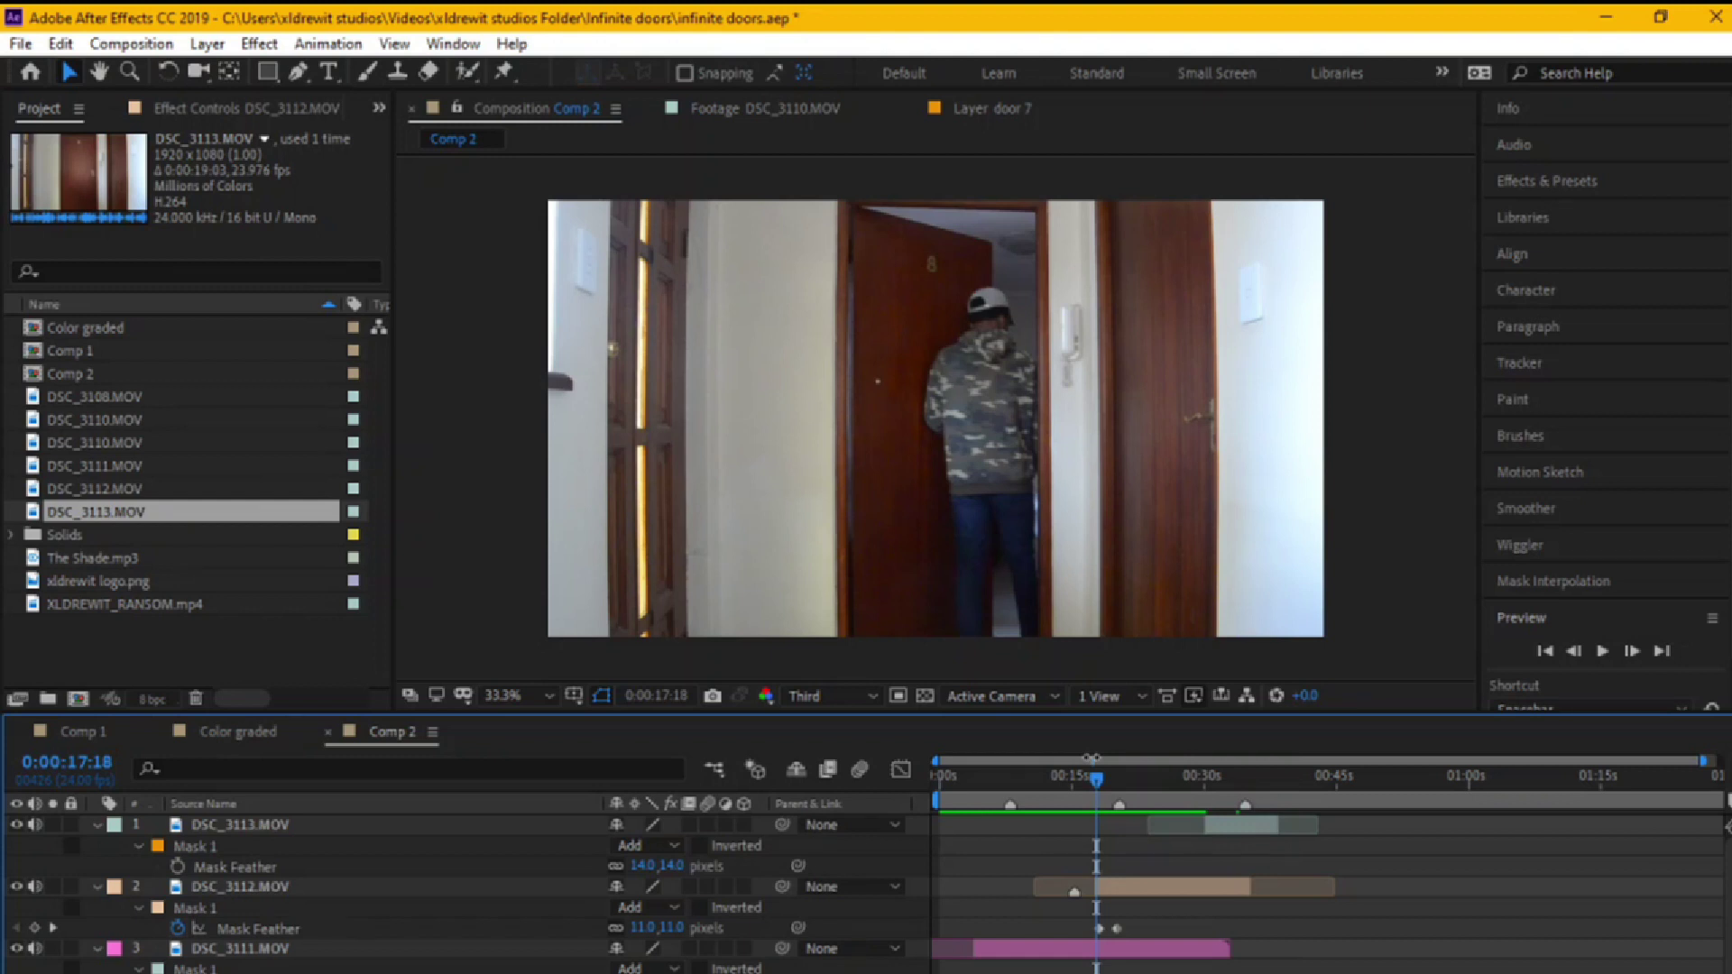
left_click(1544, 651)
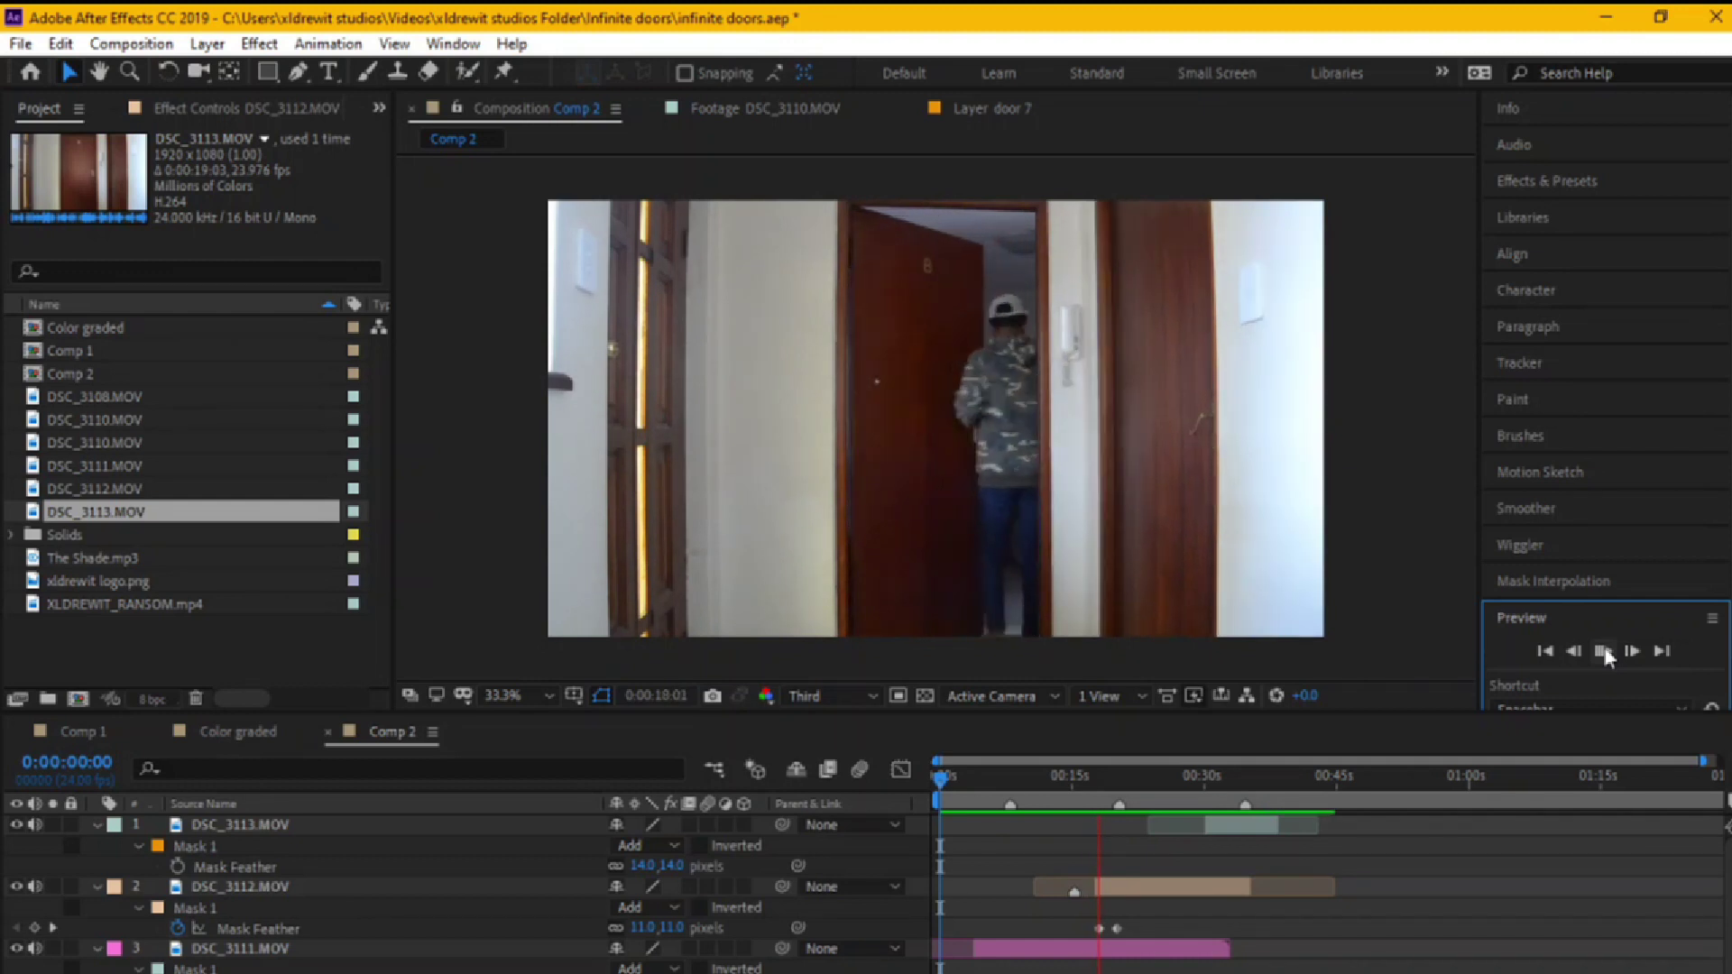
left_click(1604, 651)
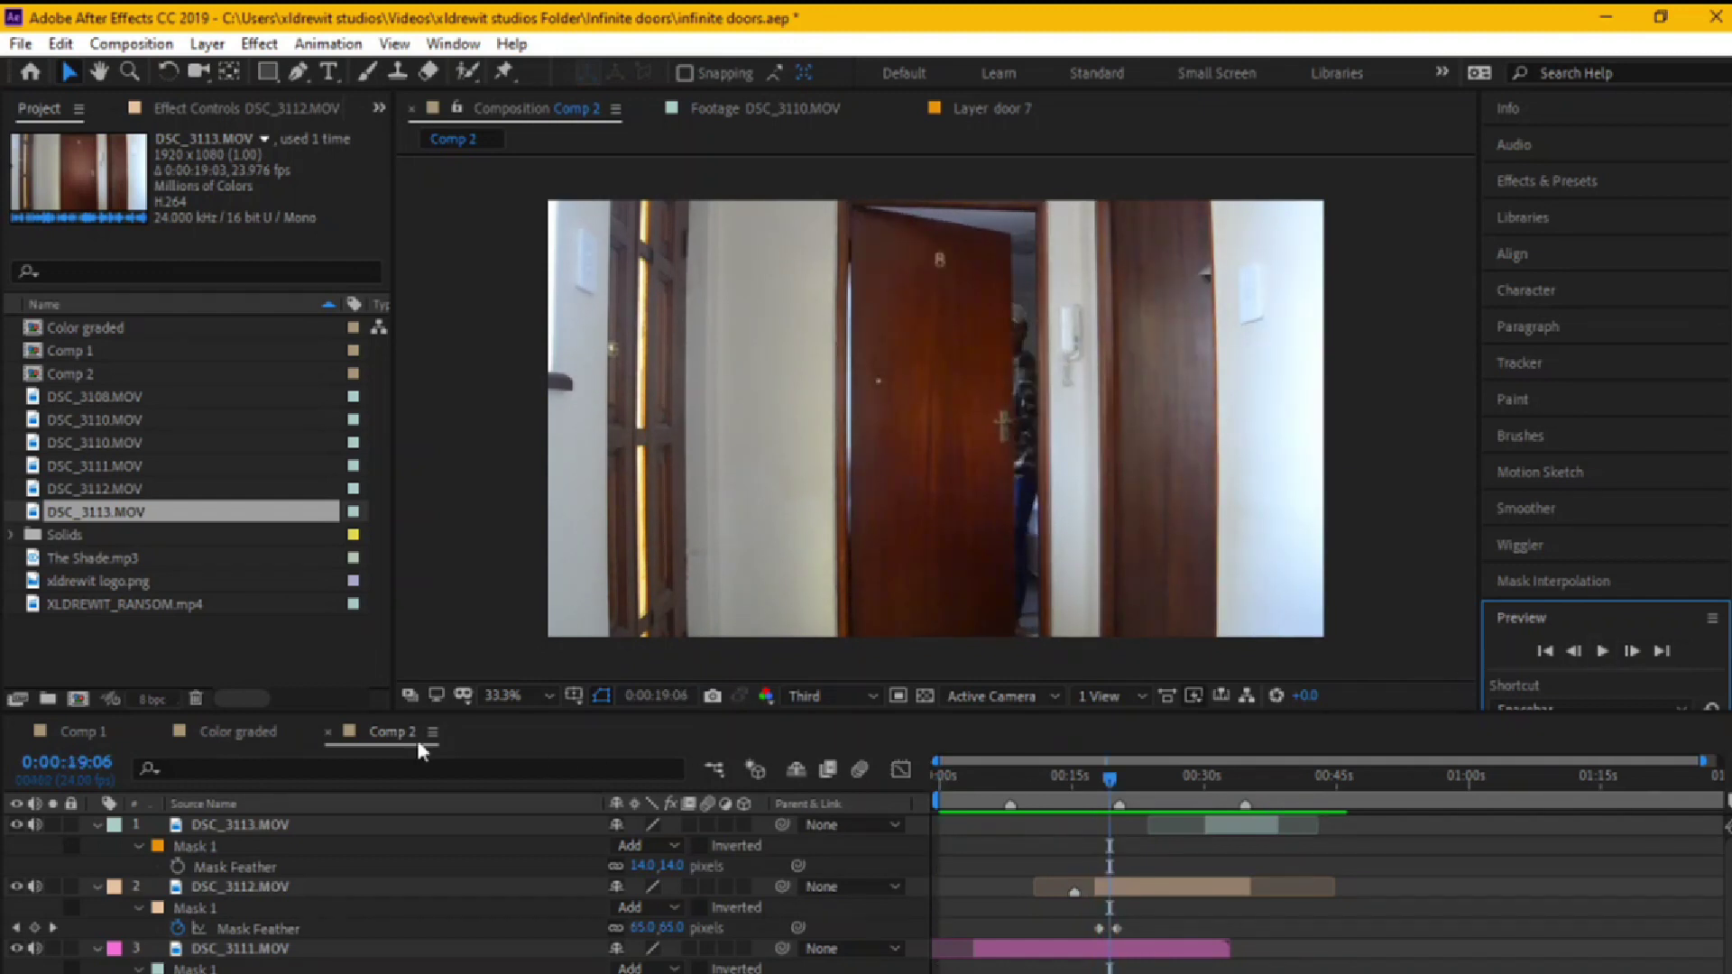
- Open the Color graded composition and then Comp 1, return Comp 1 to its start, and collapse the Color graded layer
left_click(237, 731)
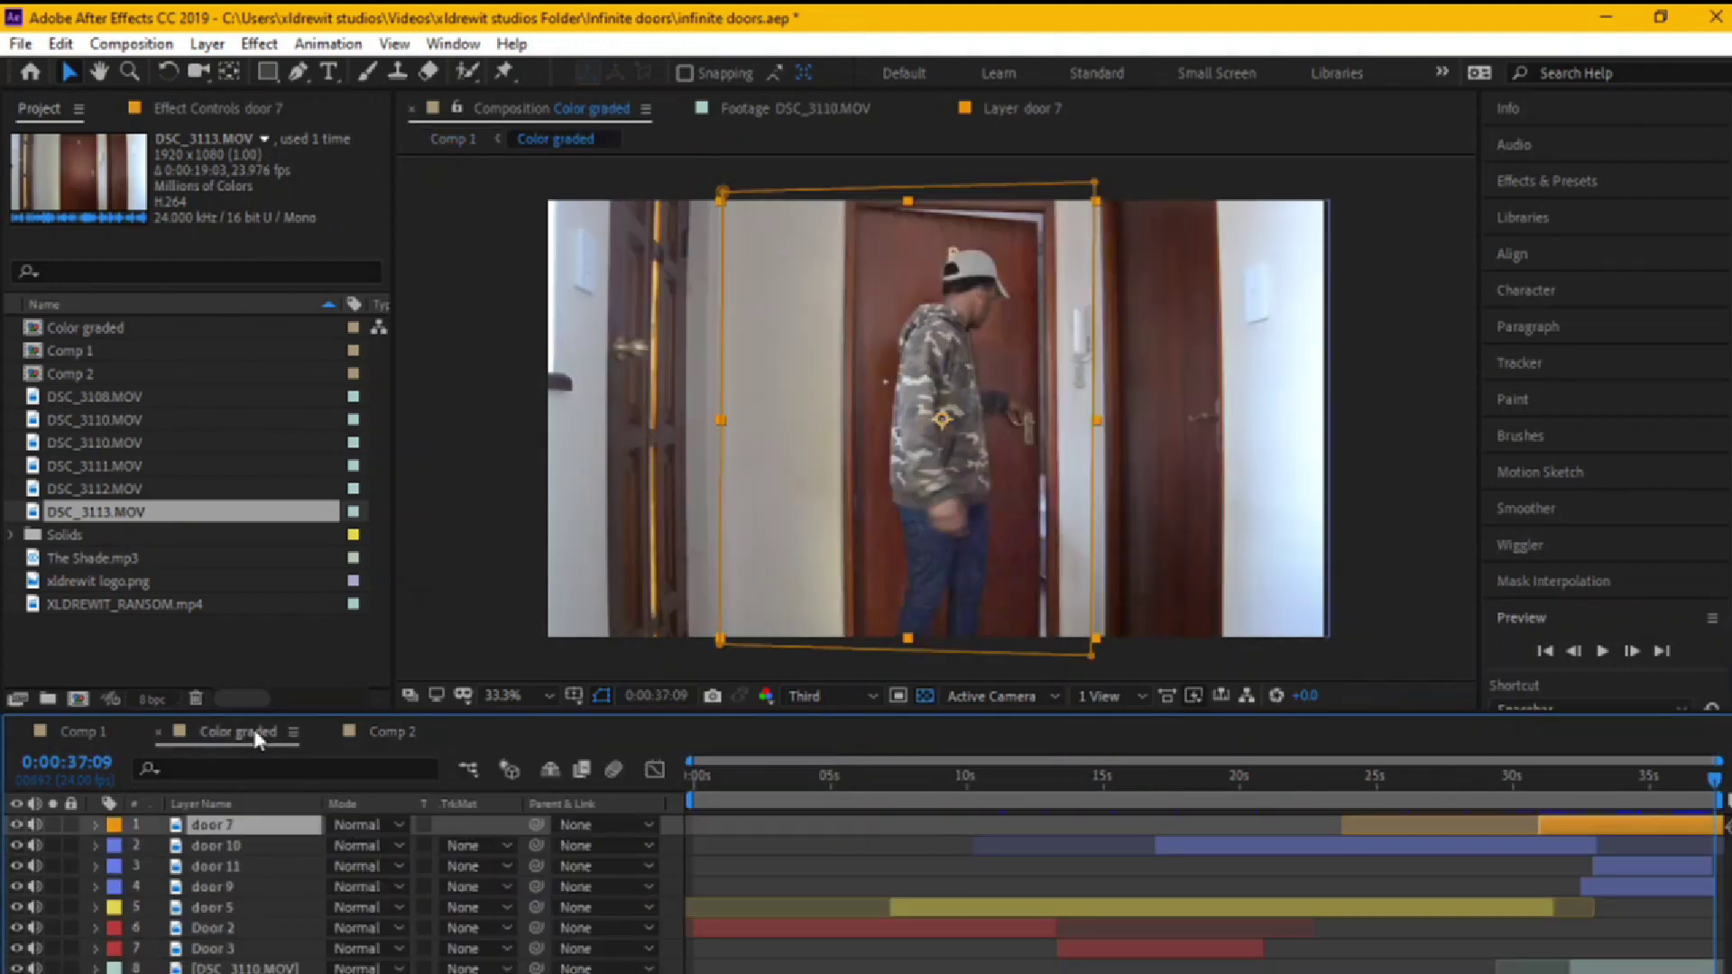
left_click(86, 731)
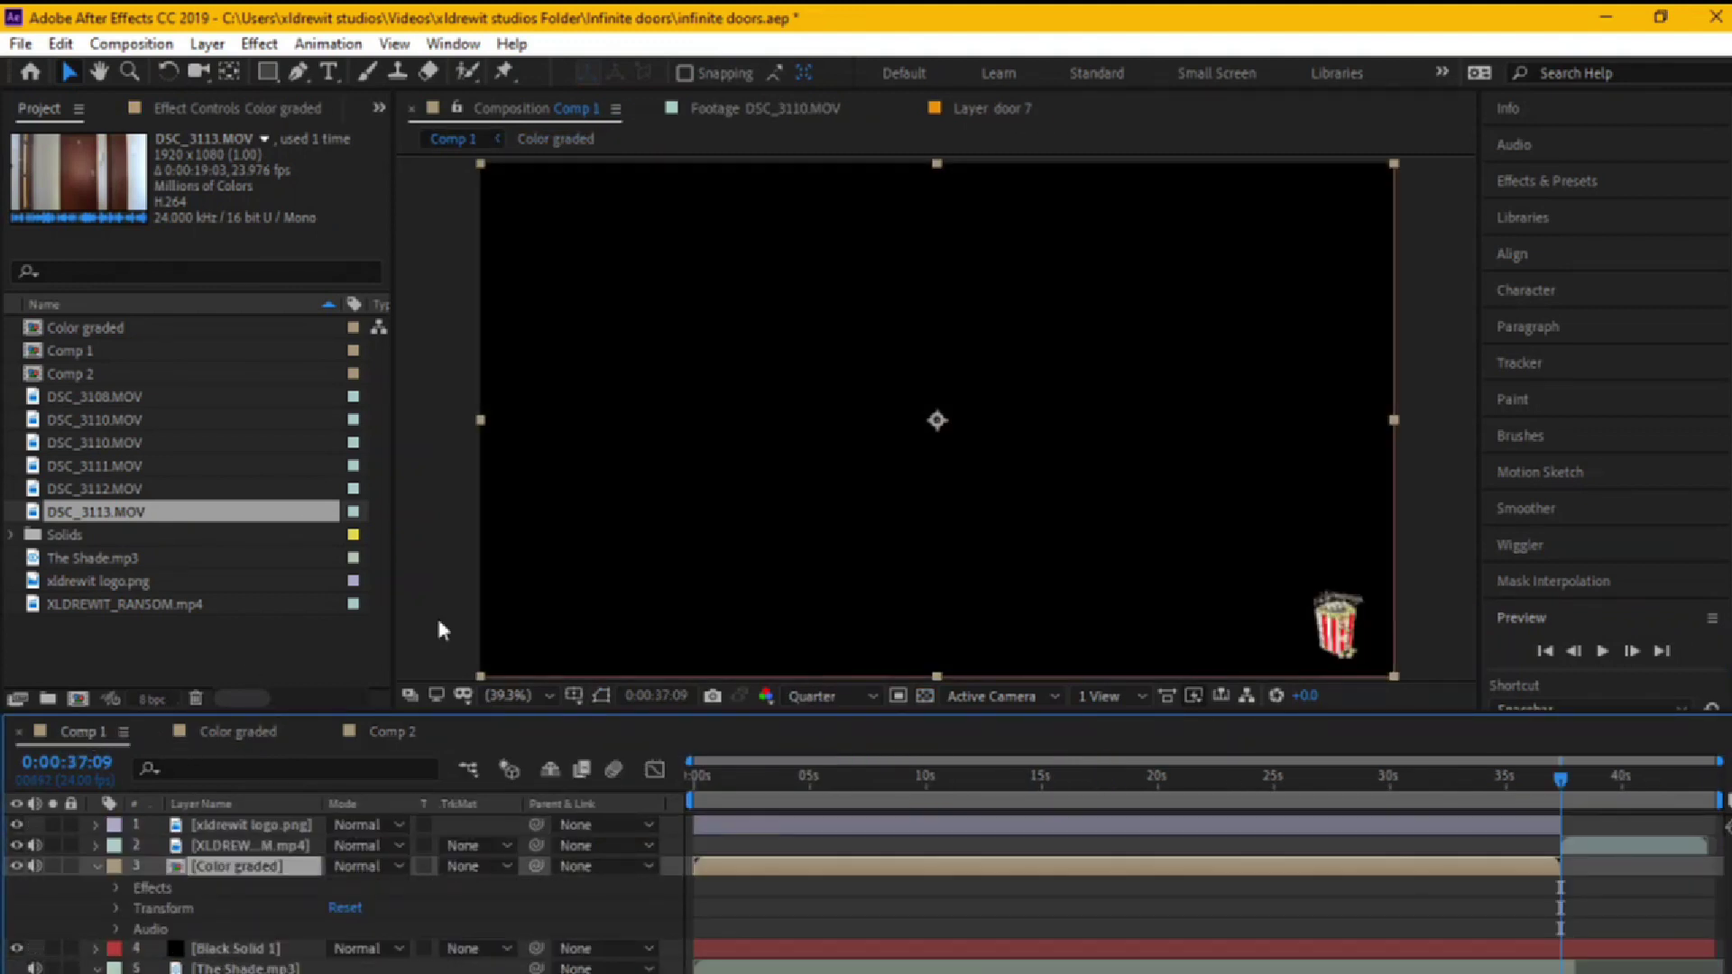
left_click(1548, 651)
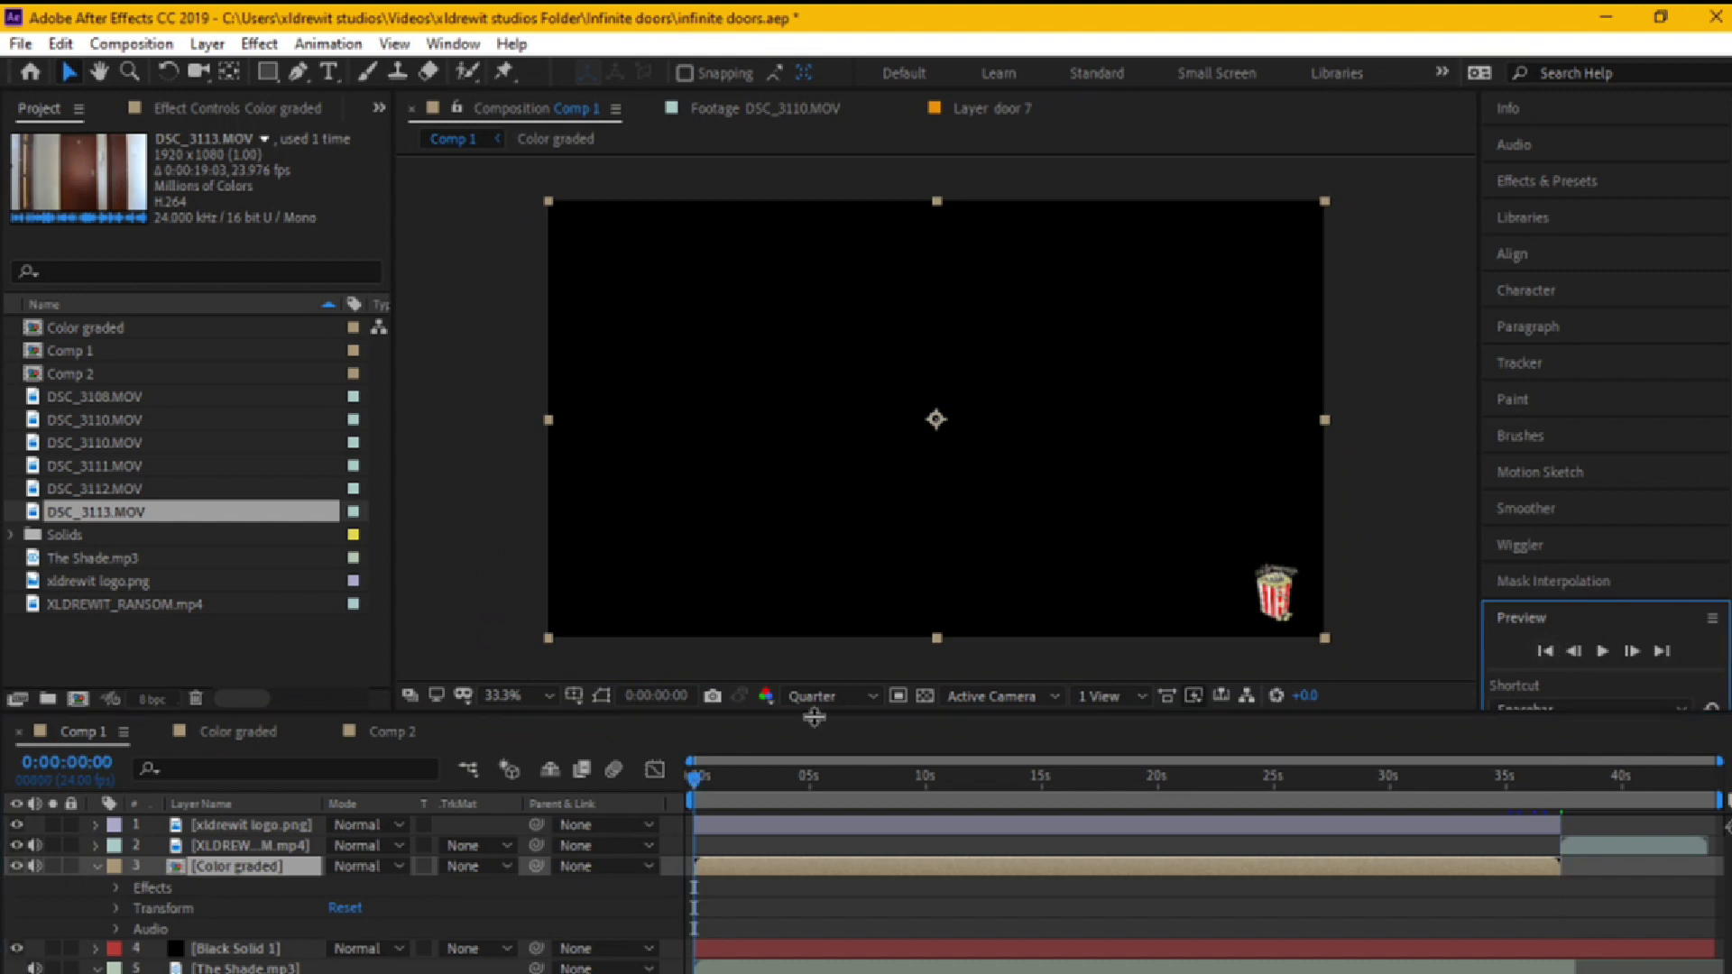
left_click(96, 868)
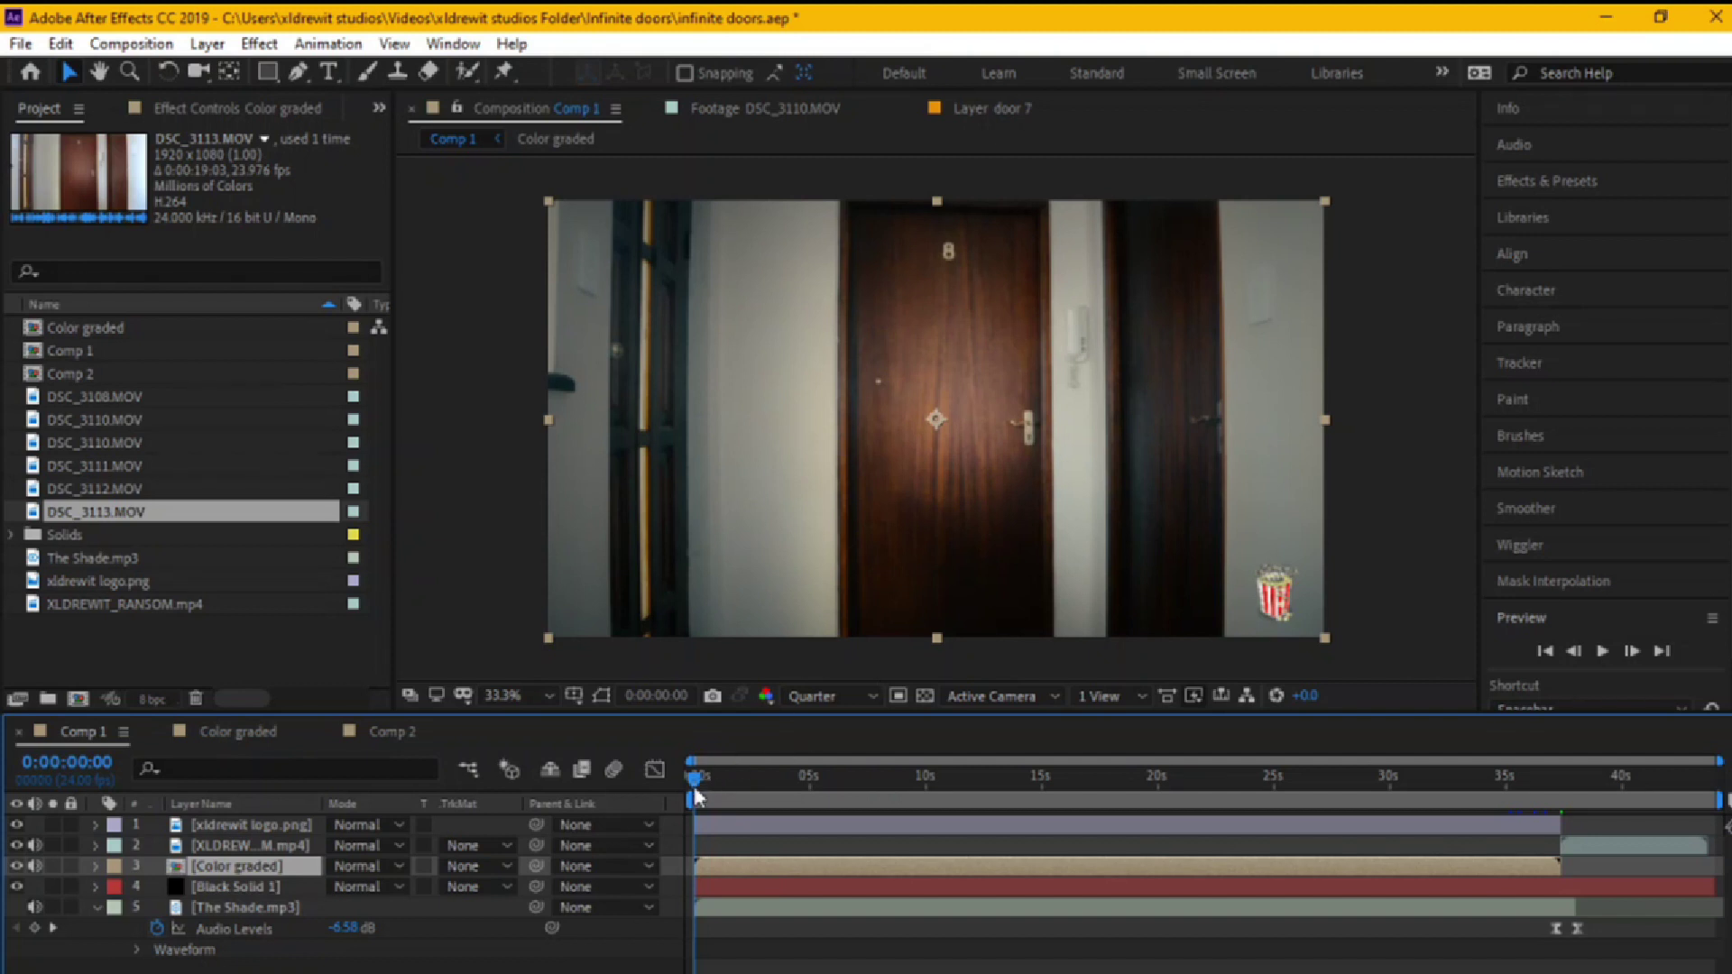
- Examine the color-graded door transitions in Comp 1 up to about 0:00:17:16, and play the composition from near its start
left_click_drag(699, 794, 734, 787)
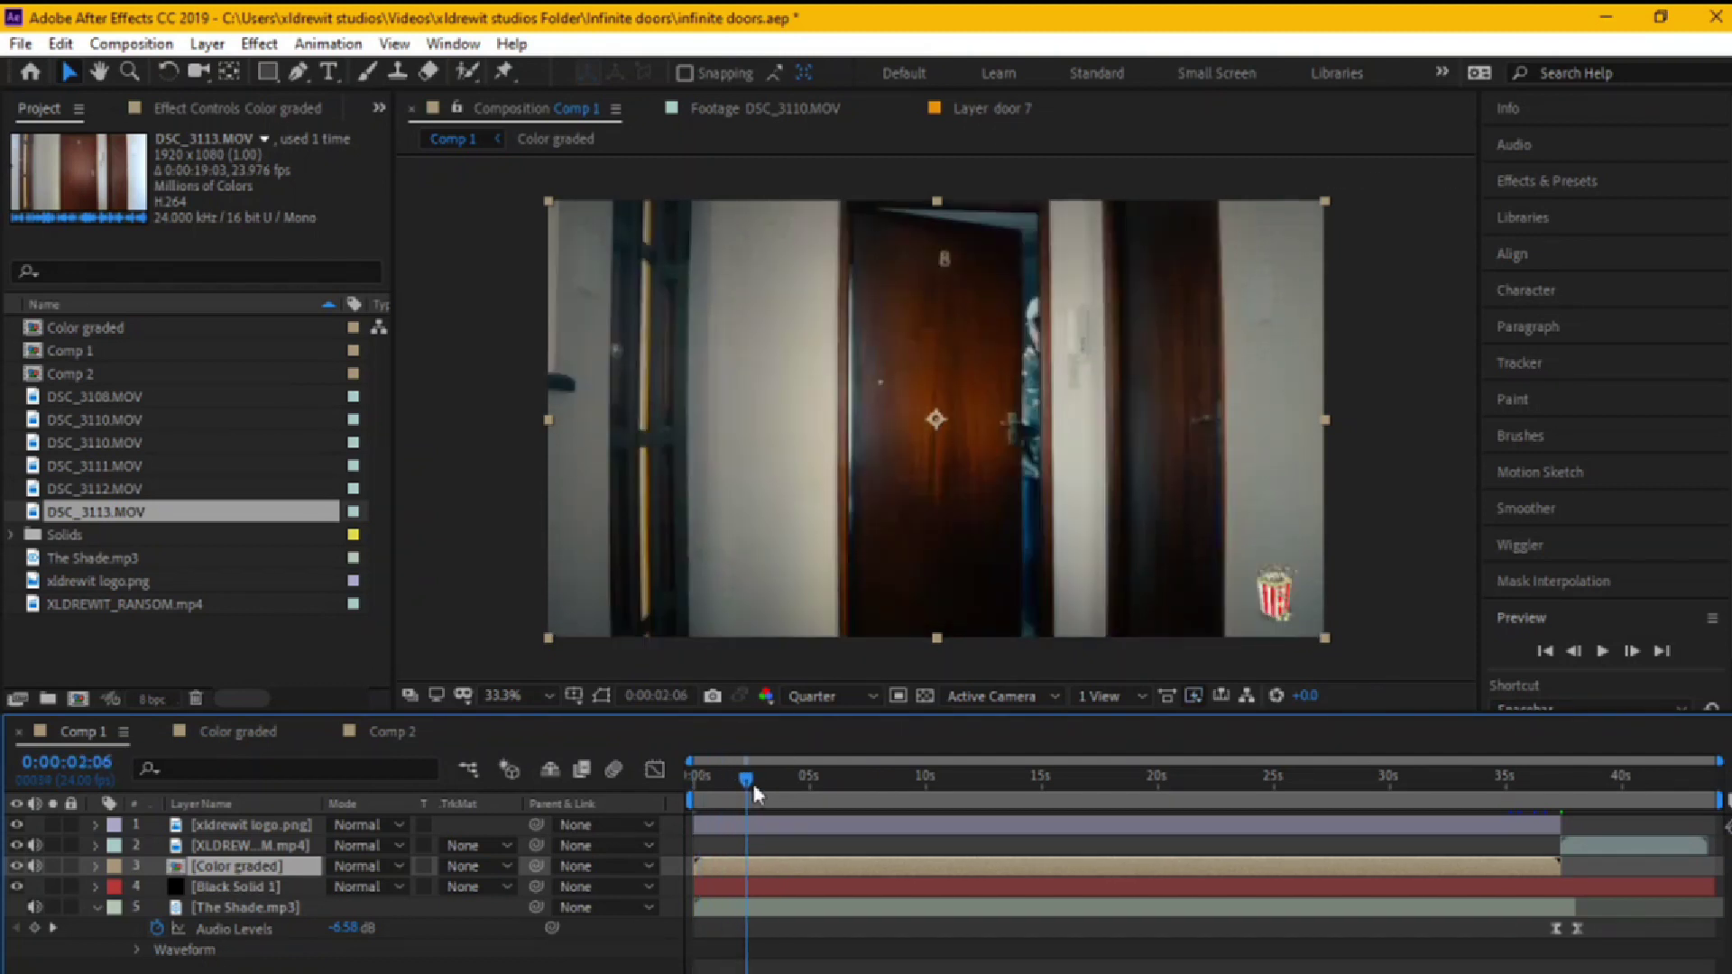
left_click_drag(748, 789, 802, 790)
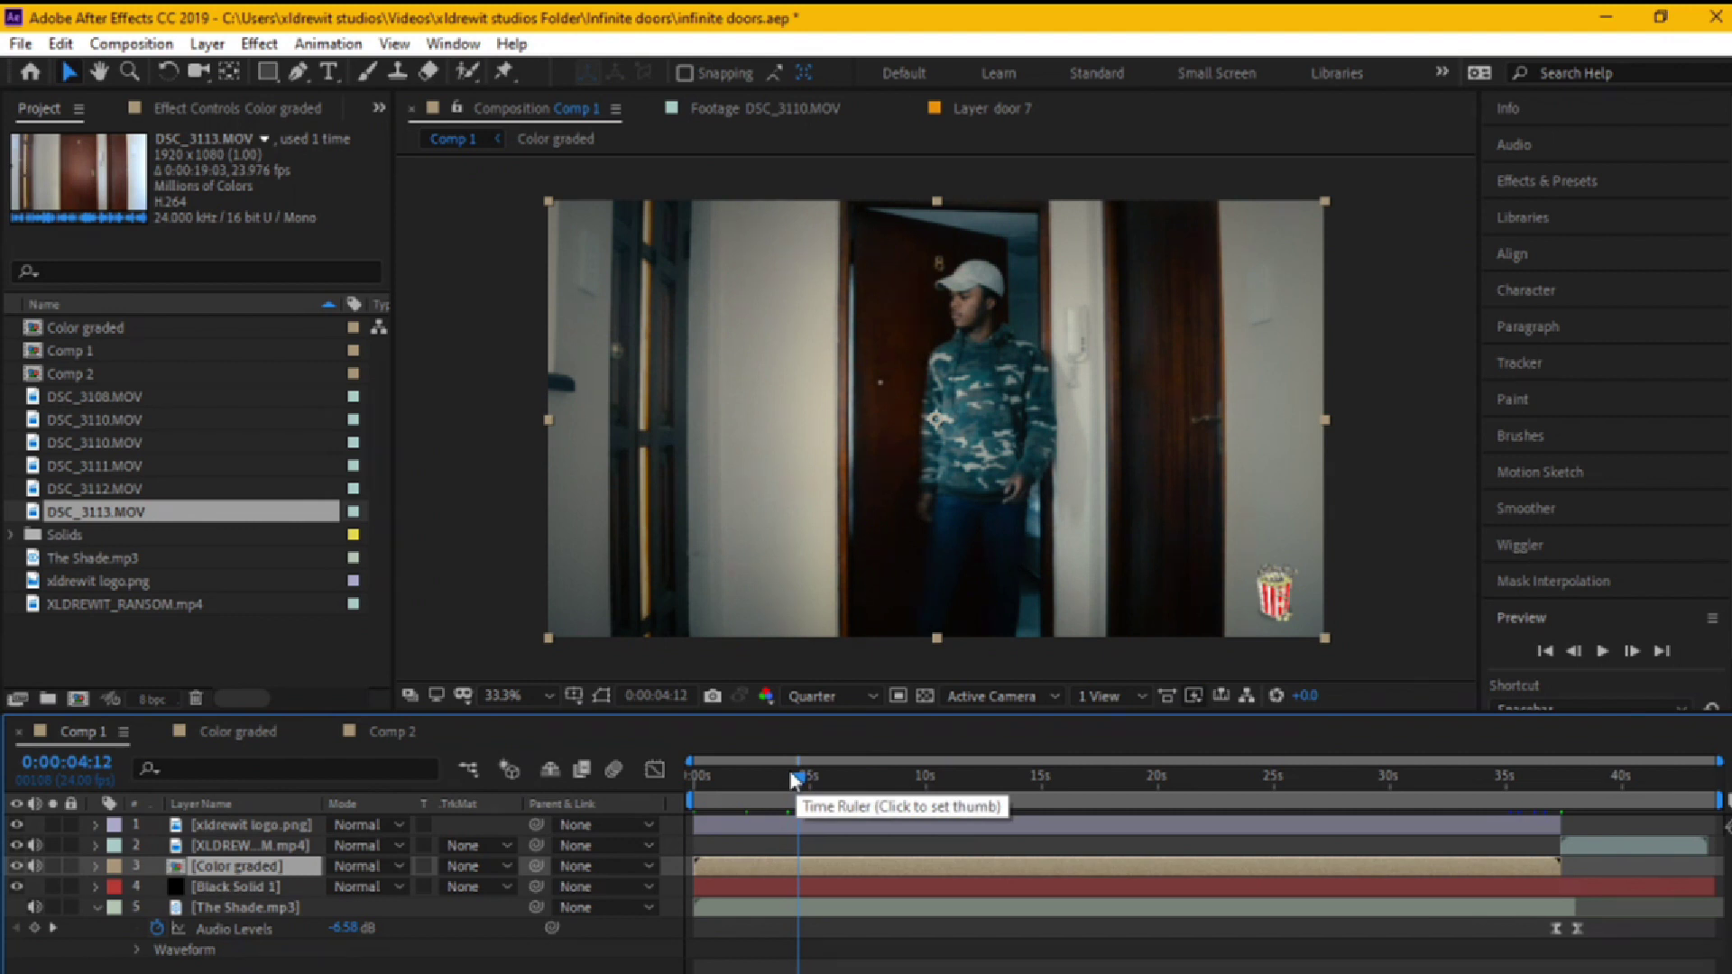
left_click_drag(799, 783, 885, 792)
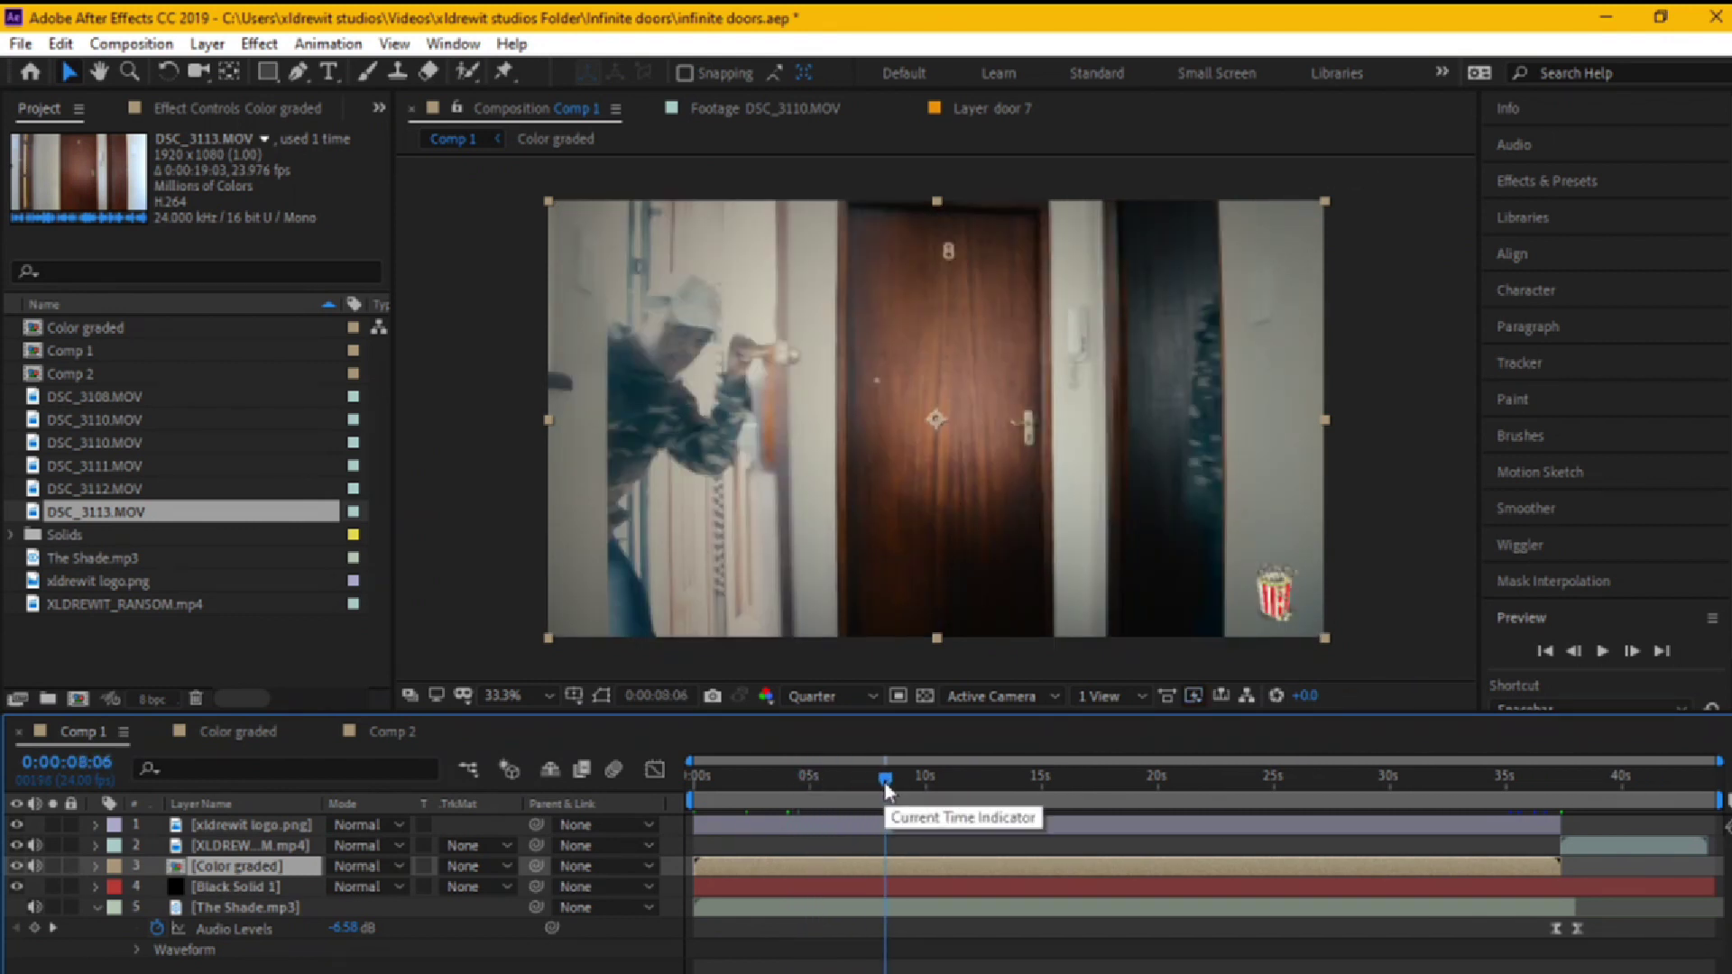
left_click_drag(887, 790, 966, 786)
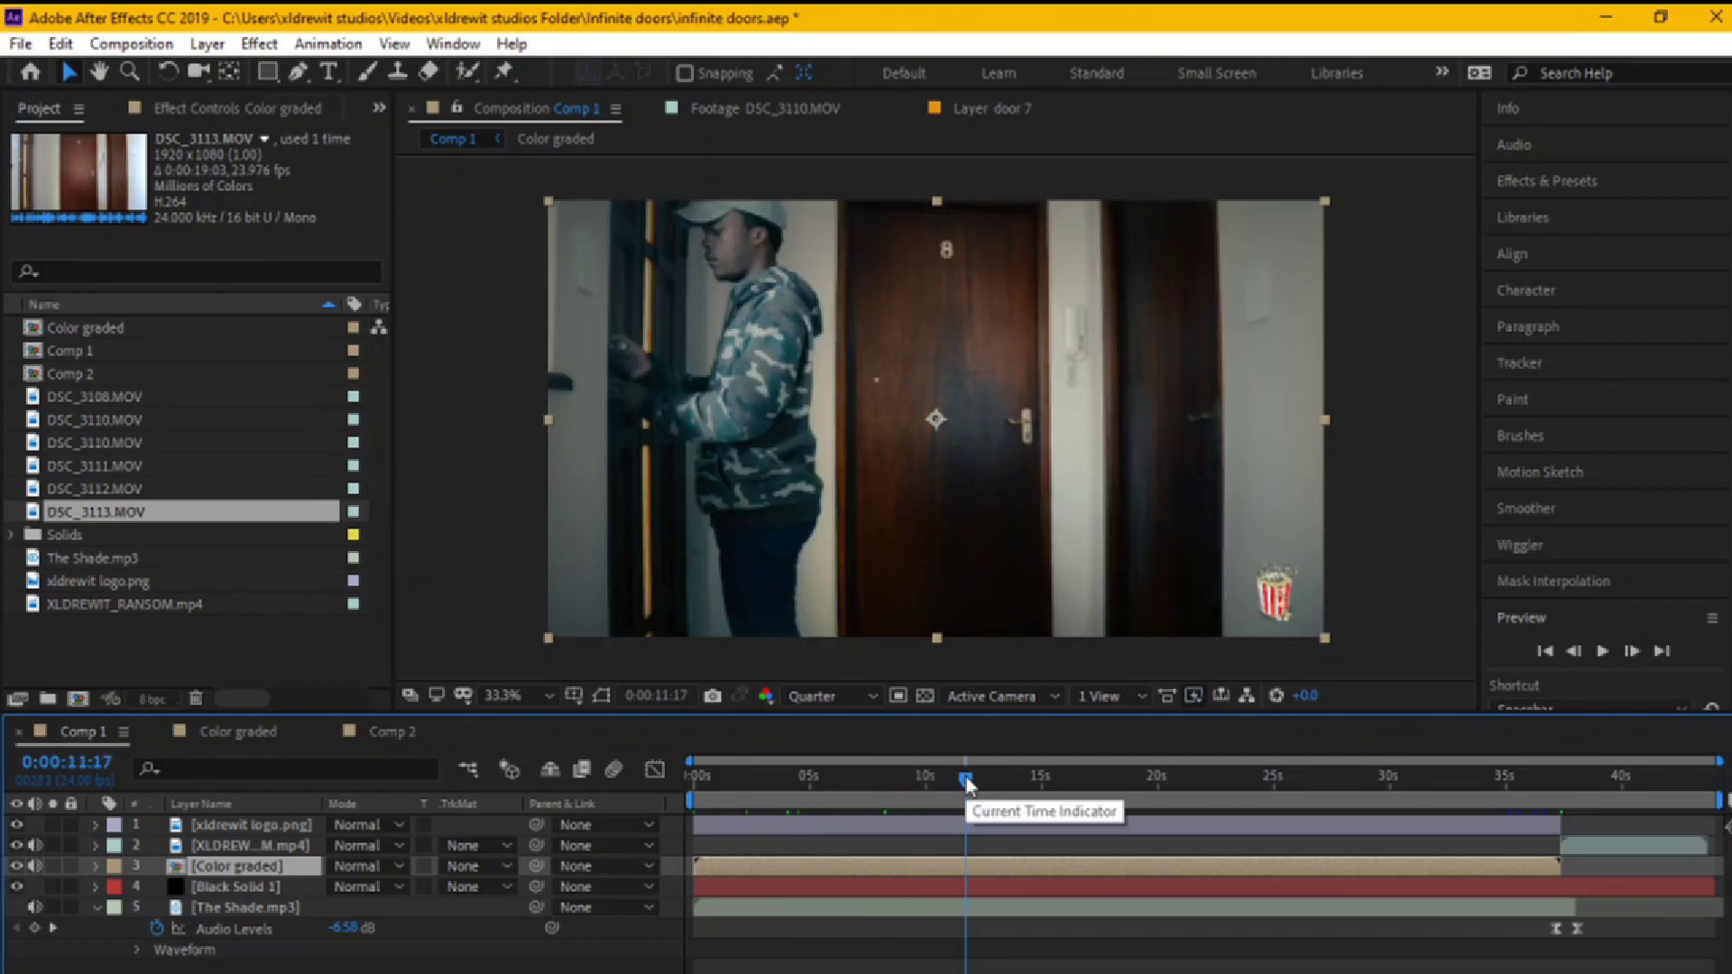
left_click_drag(966, 785, 1104, 781)
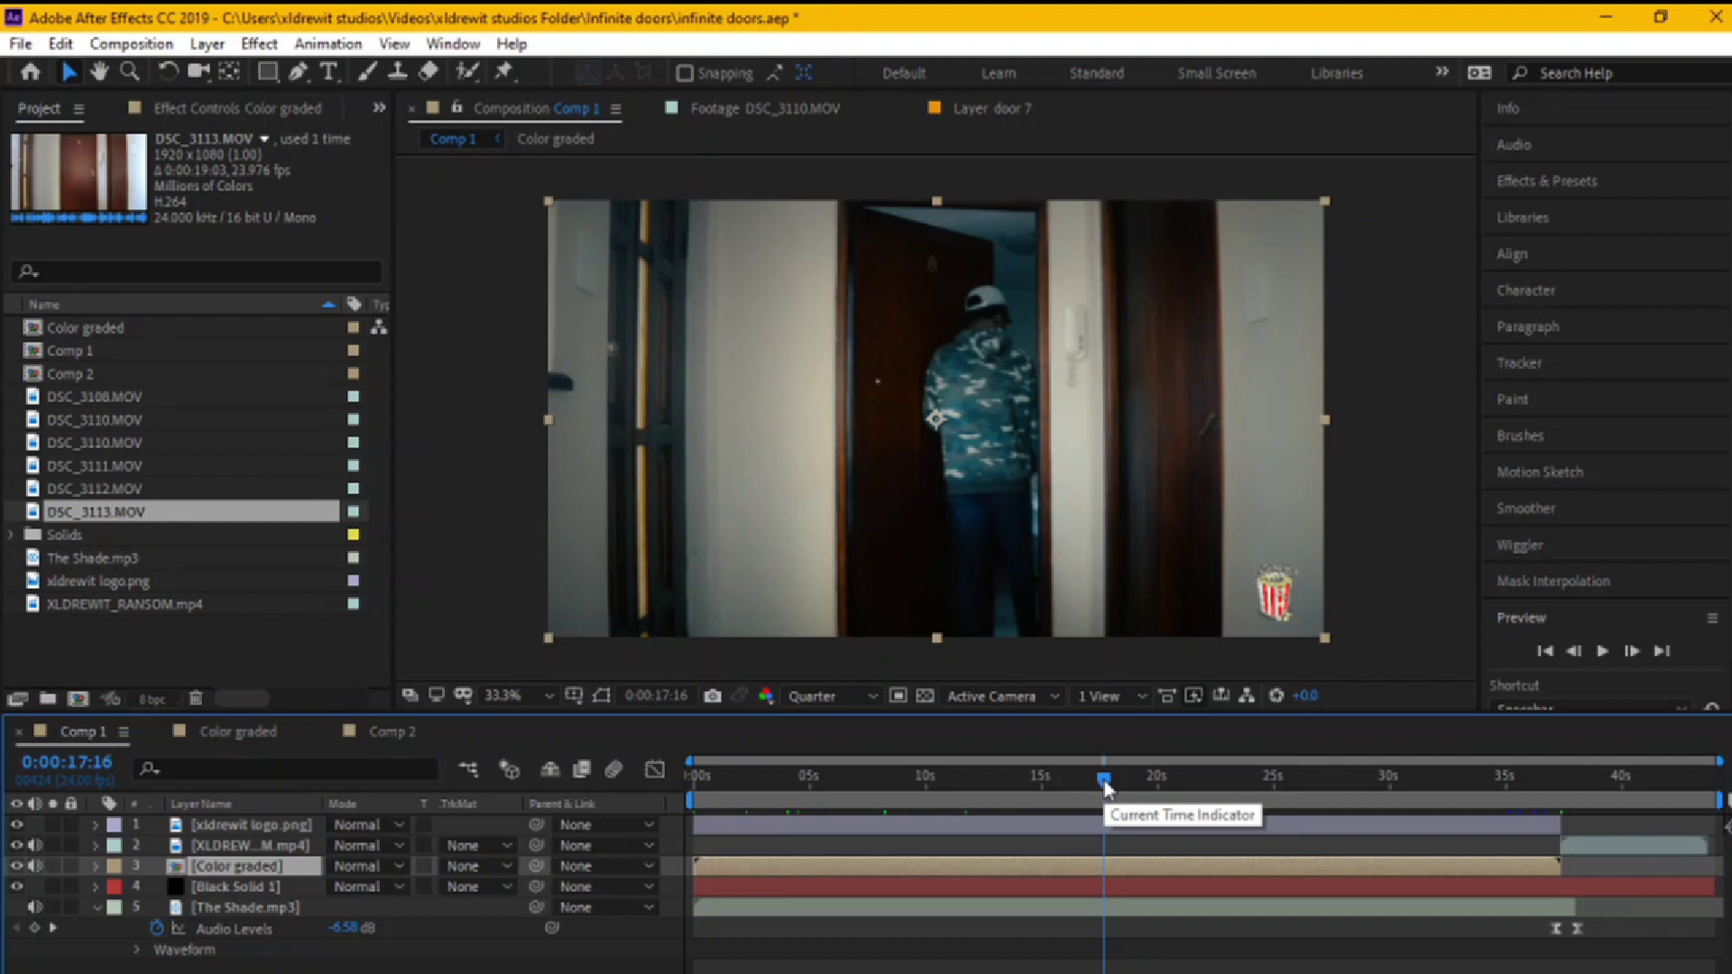
left_click_drag(1104, 781, 697, 798)
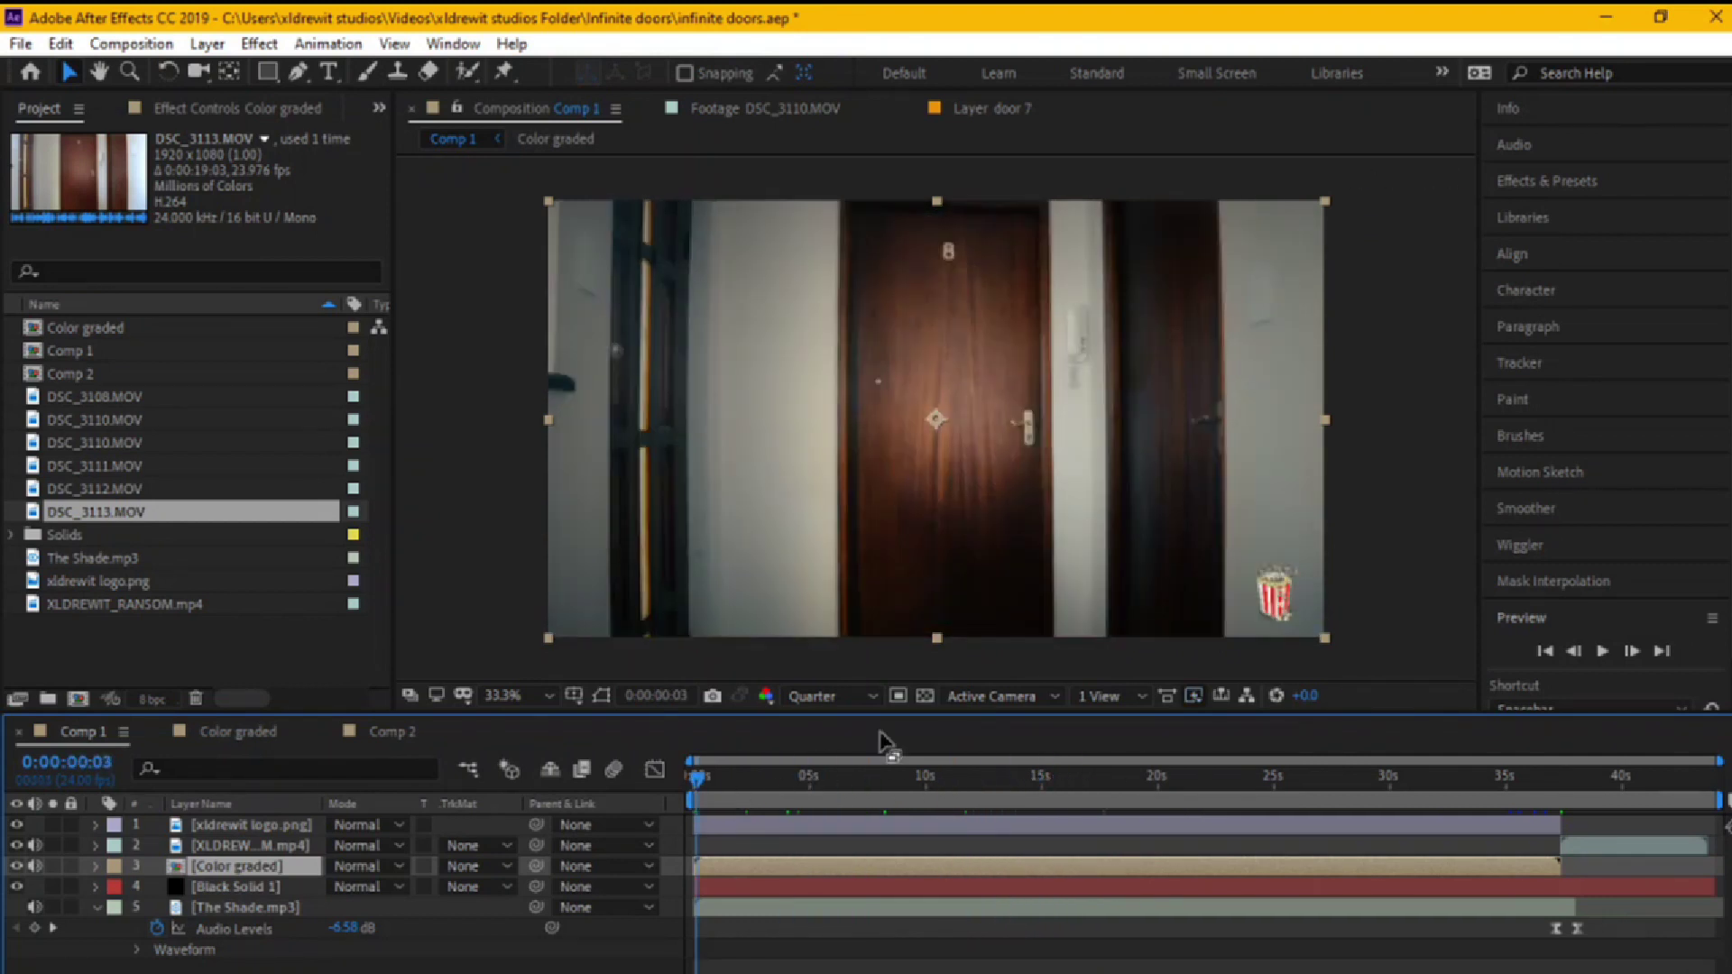
left_click(1602, 652)
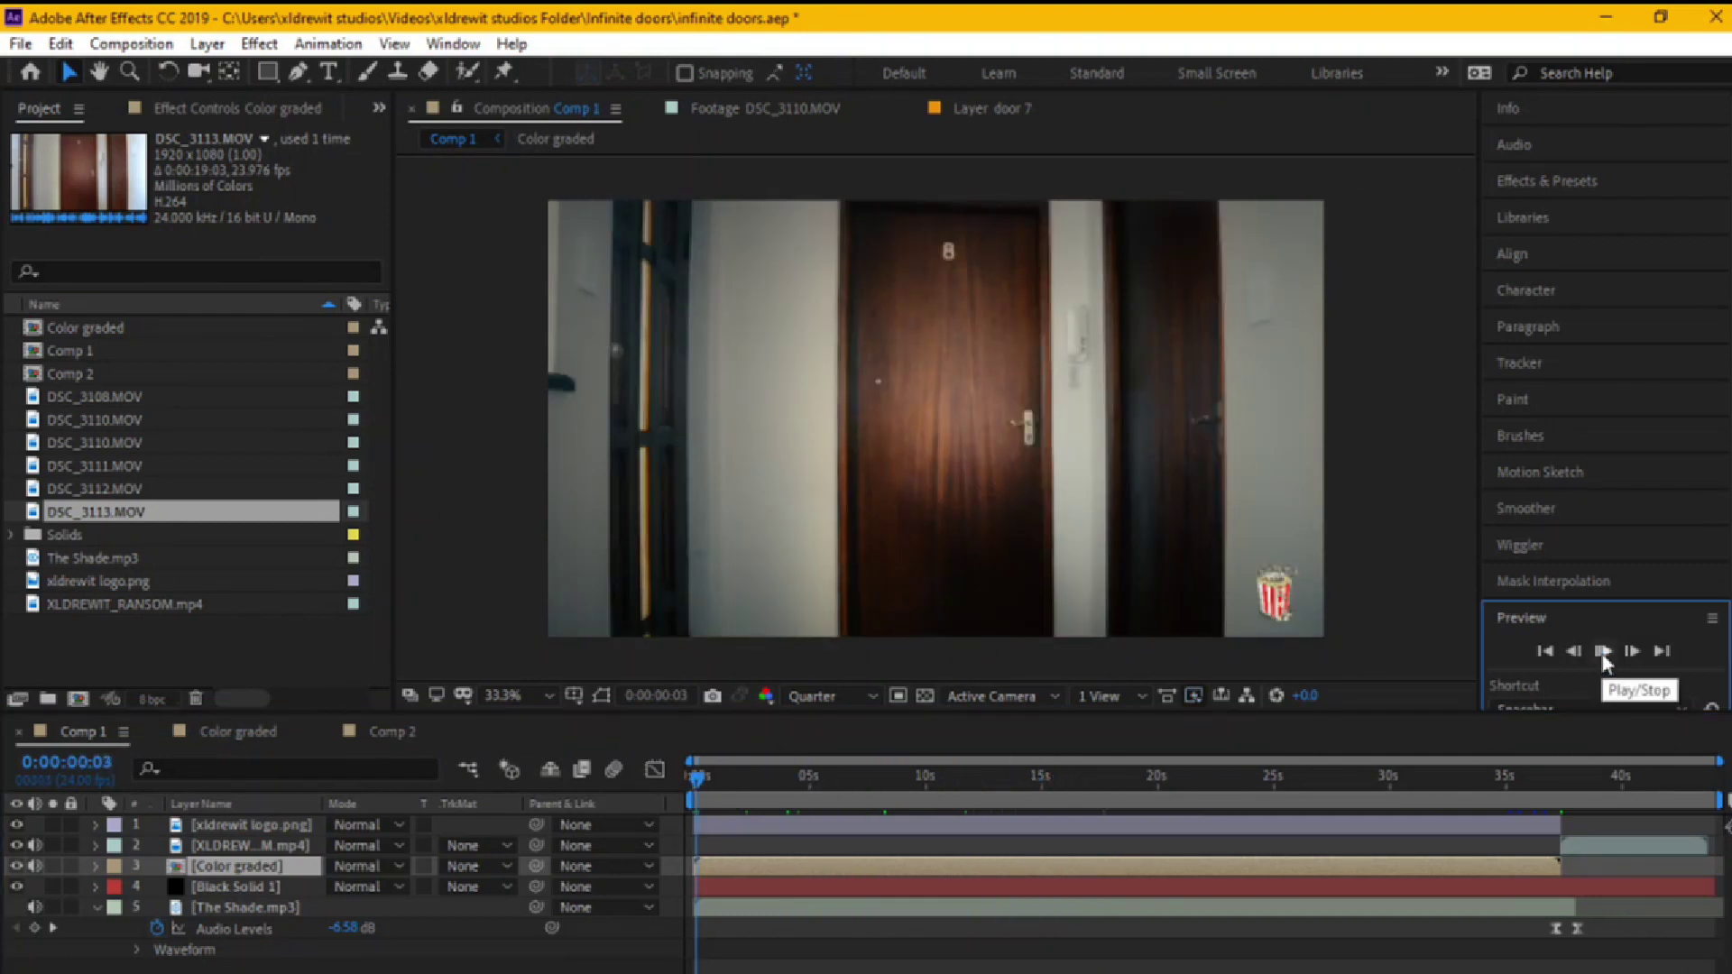